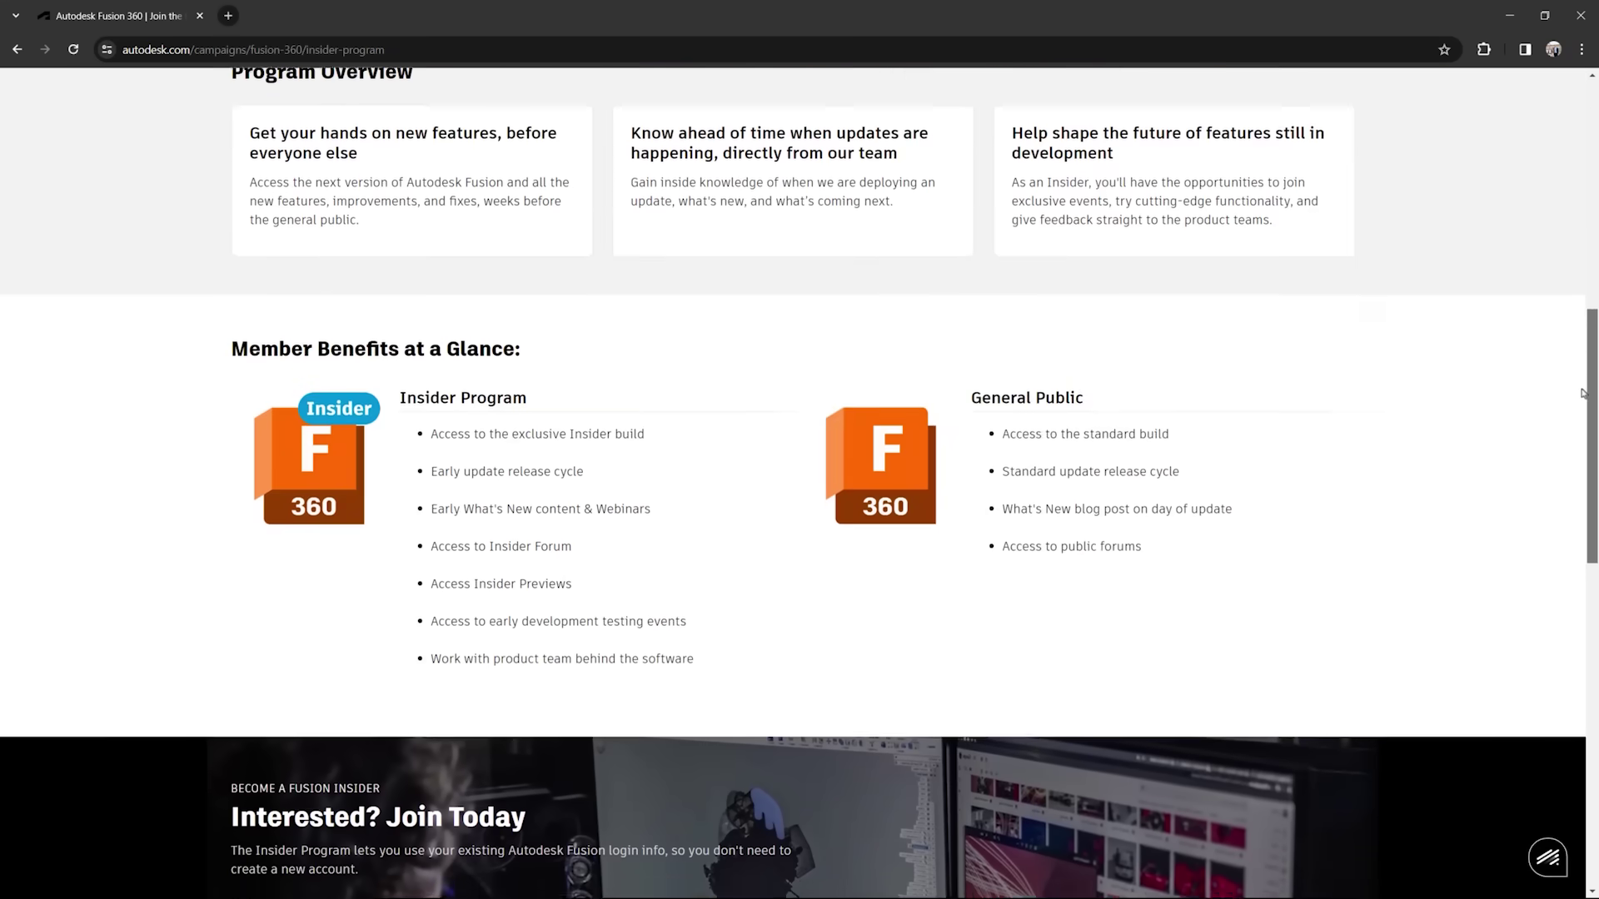
scroll(1474, 571, "down", 1)
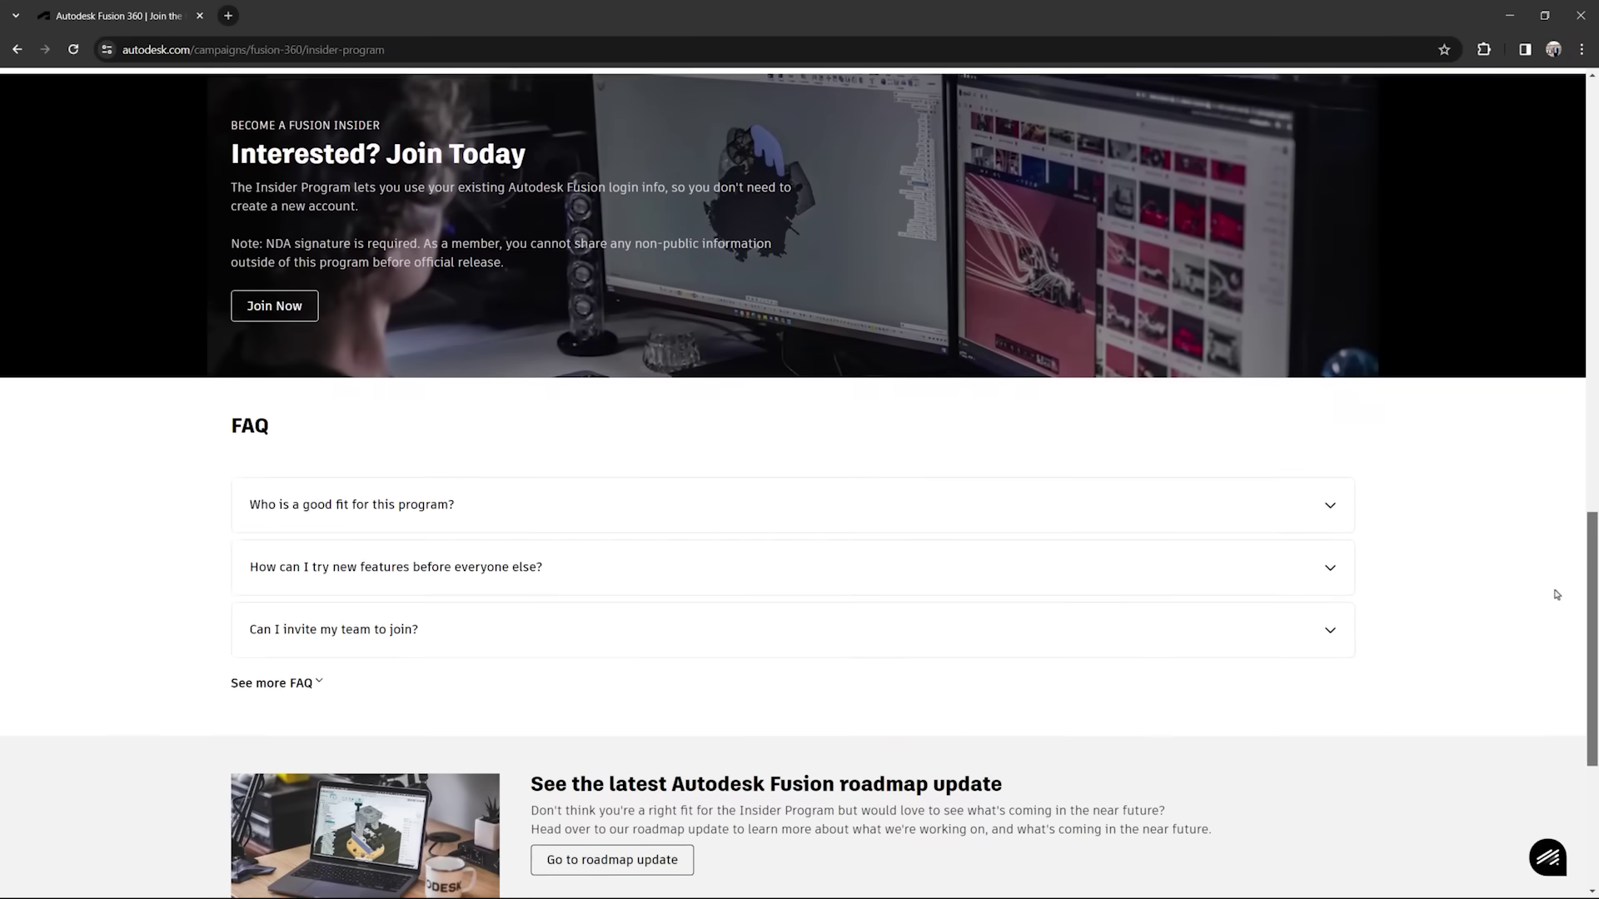
Step: Scroll down the Insider Program overview and launch the Fusion Insider sign-up page in a new tab
left_click(271, 273)
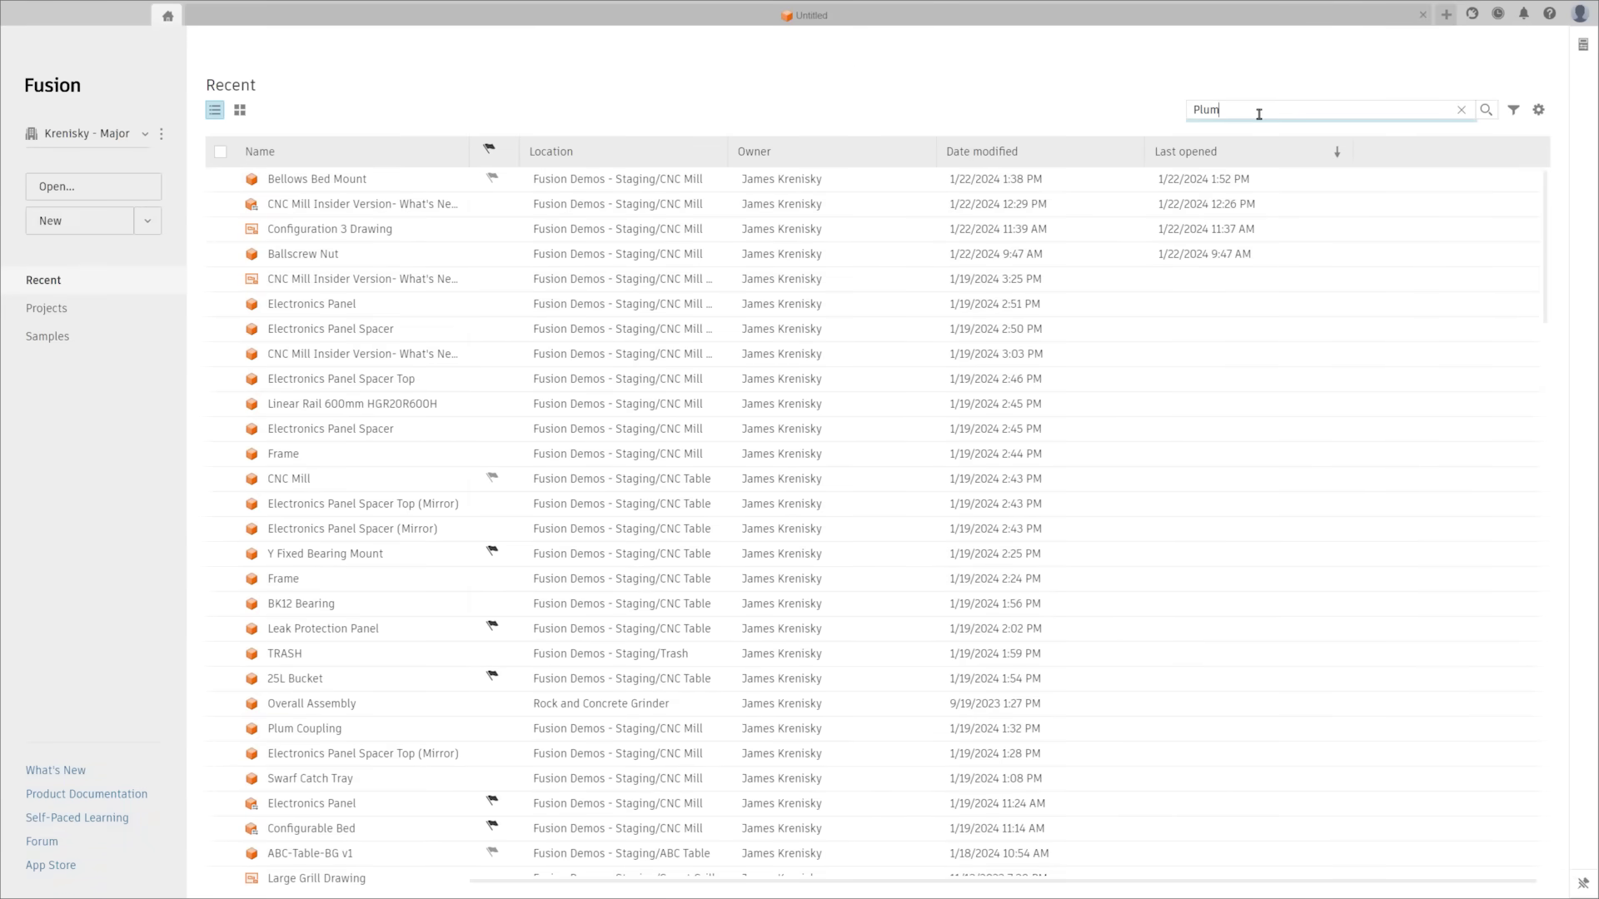
Step: Search recent files for 'Plum', then filter the recent list to Fusion Drawing files only
key("Return")
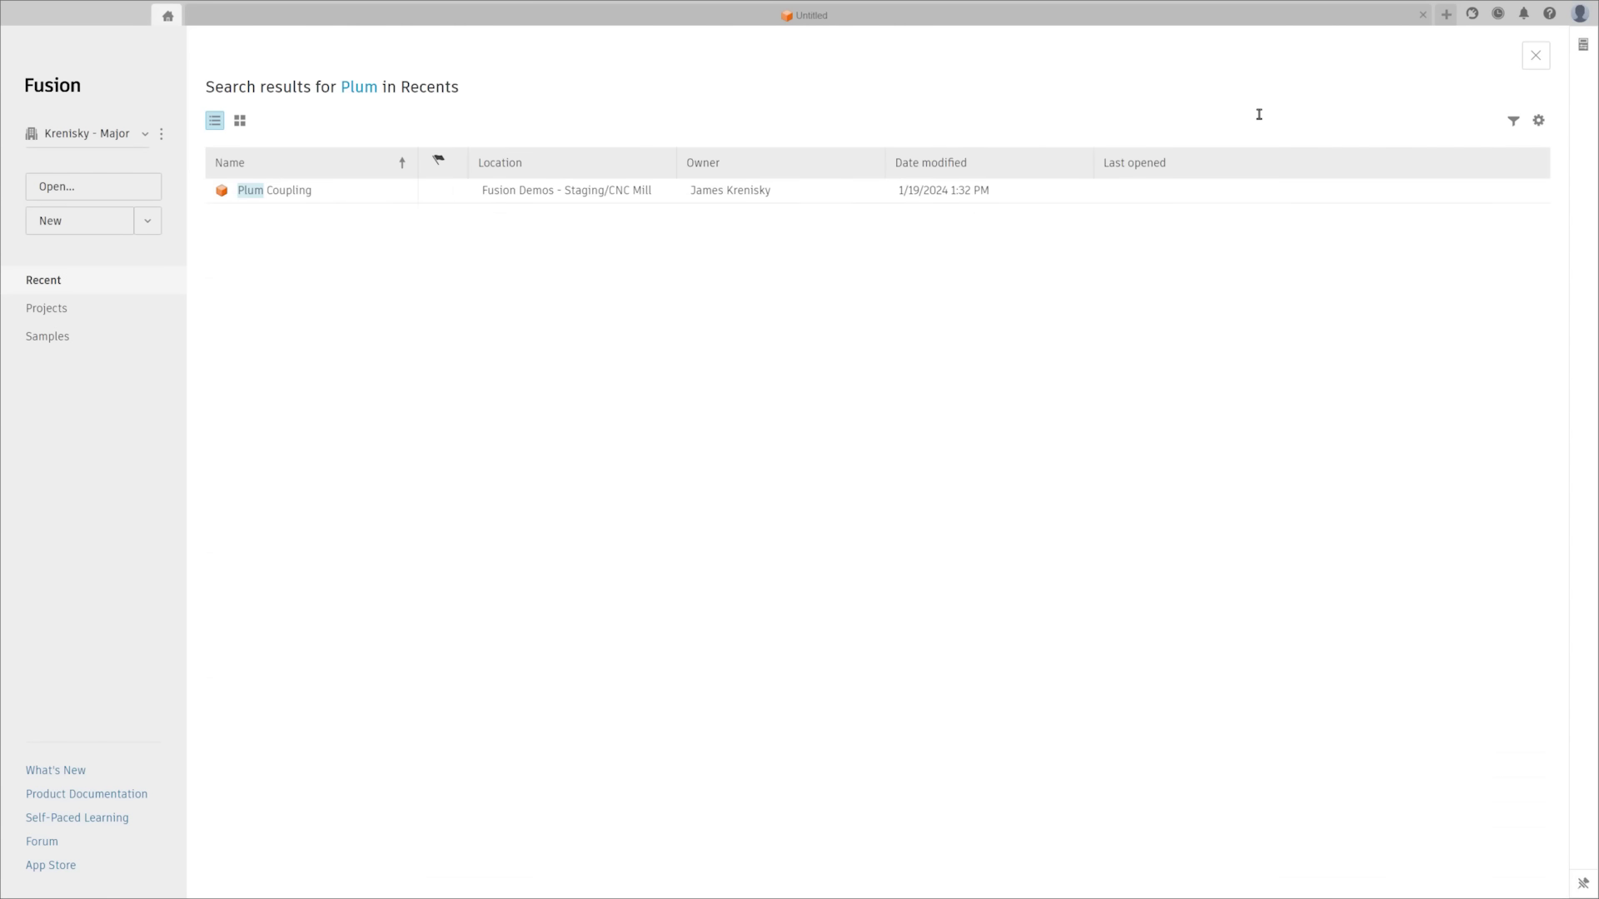
left_click(1536, 57)
left_click(1513, 111)
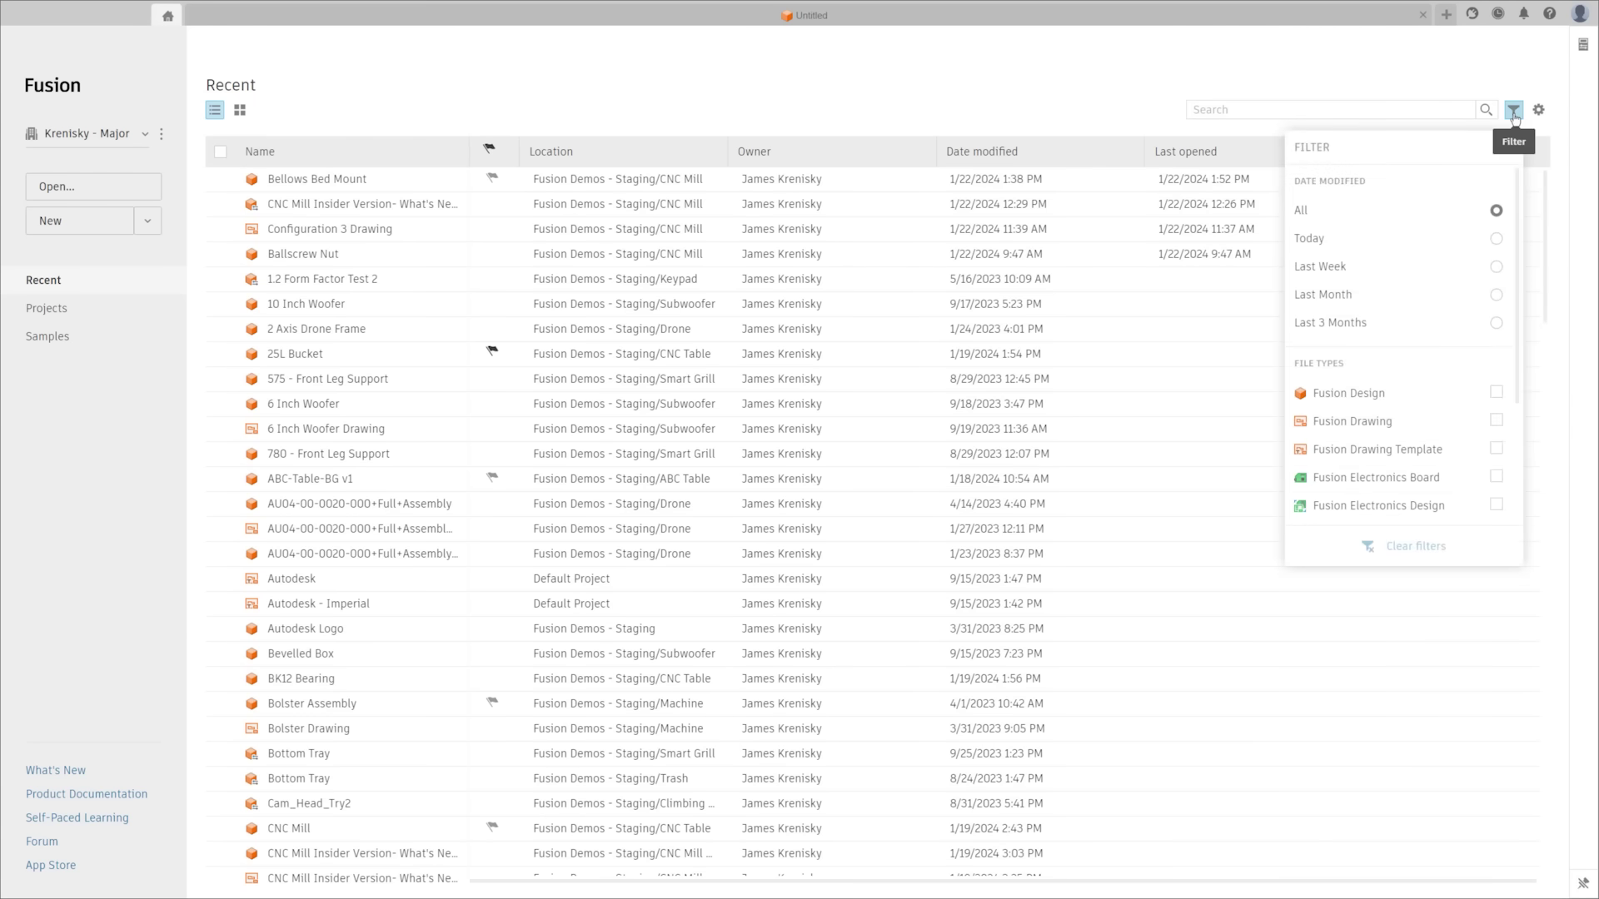
left_click(1496, 420)
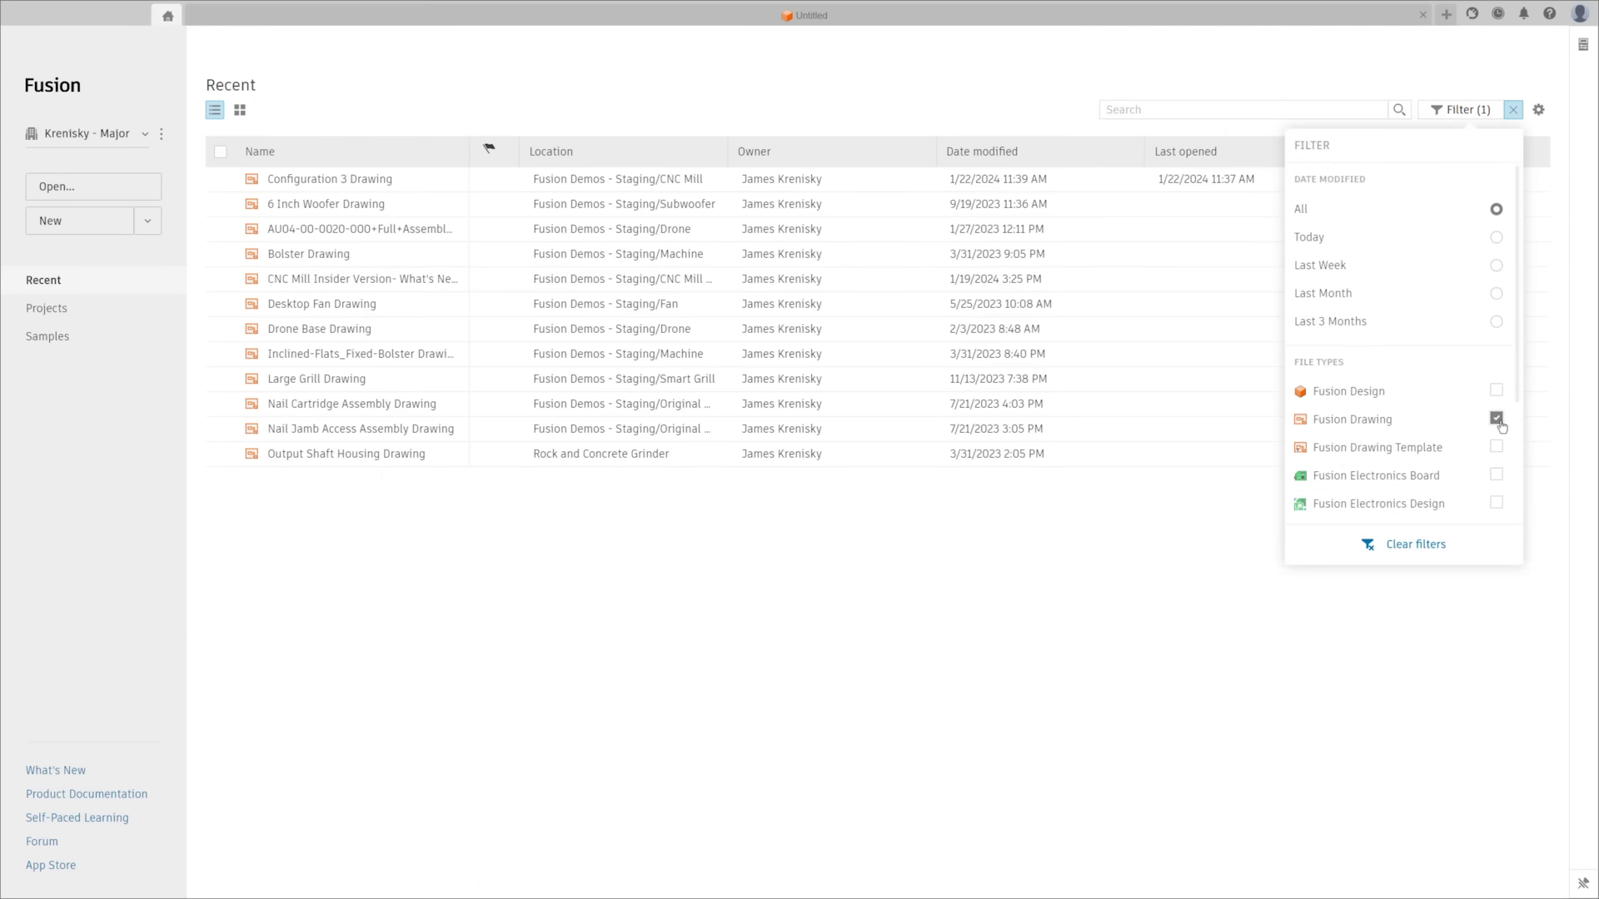
left_click(646, 518)
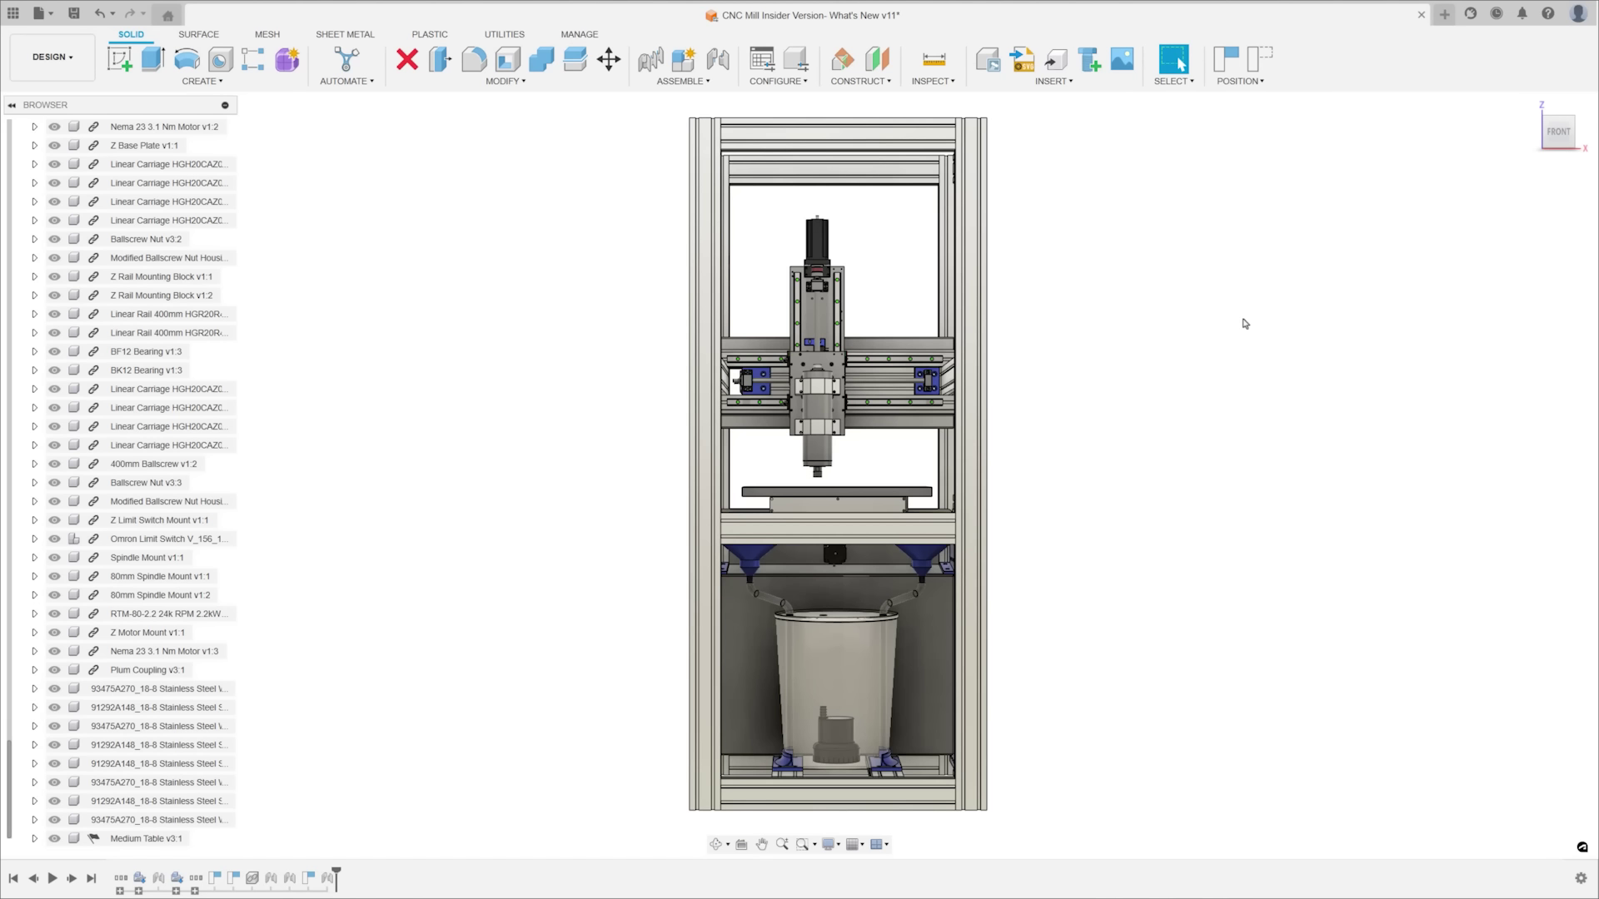
Step: Measure the frame's 1770 mm height between two vertices, then add a third point for an angle
left_click(933, 65)
left_click(689, 118)
left_click(689, 809)
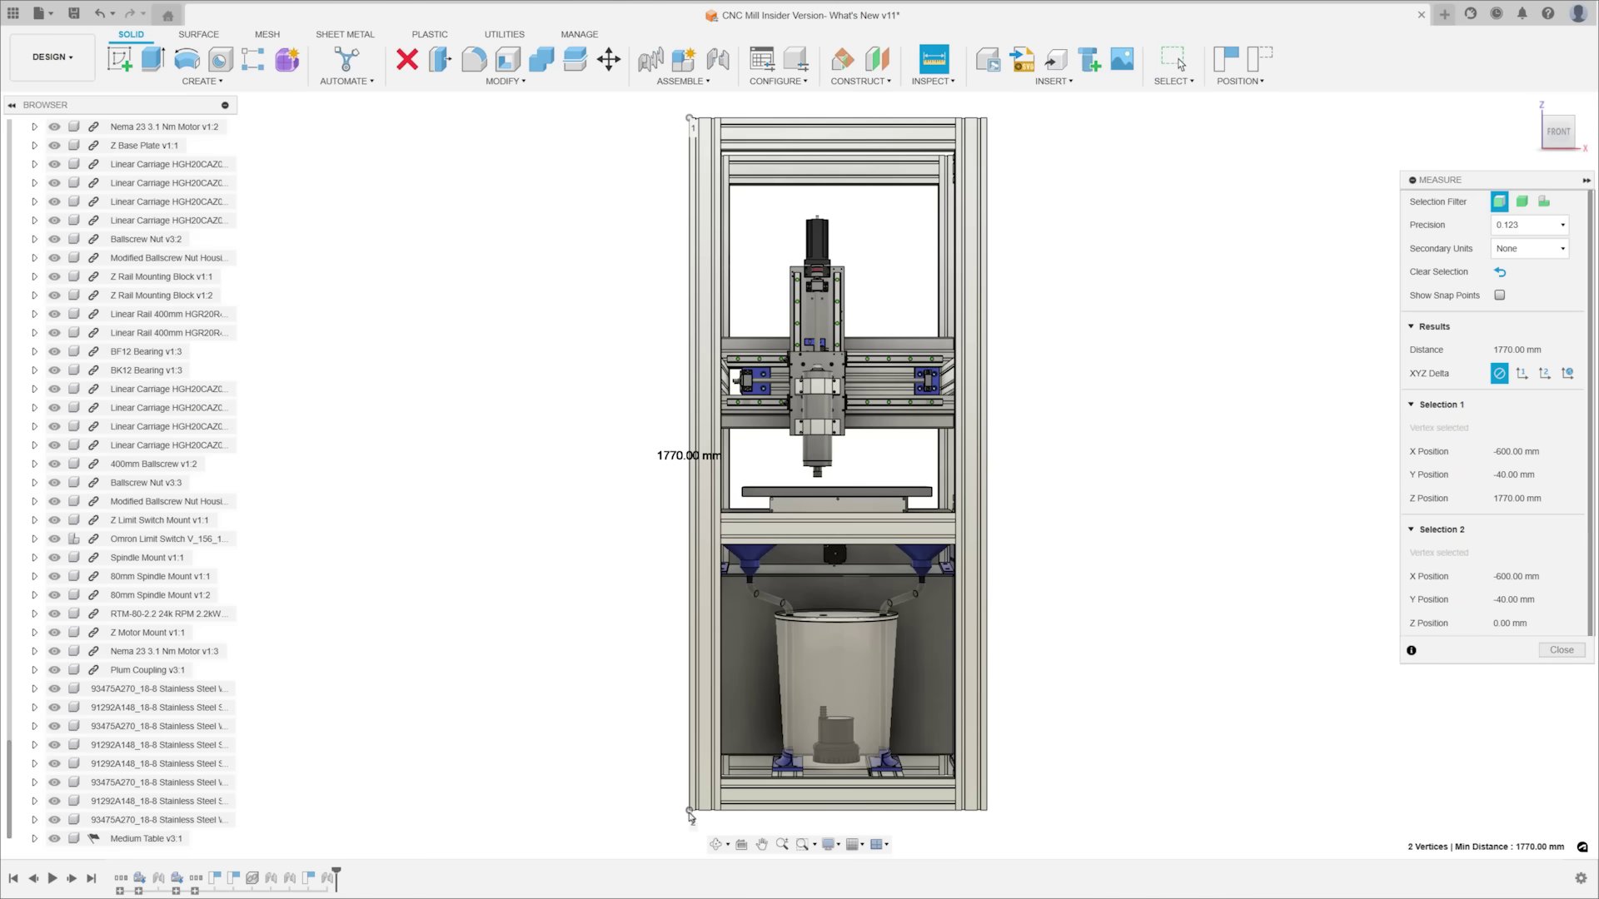
left_click(850, 556)
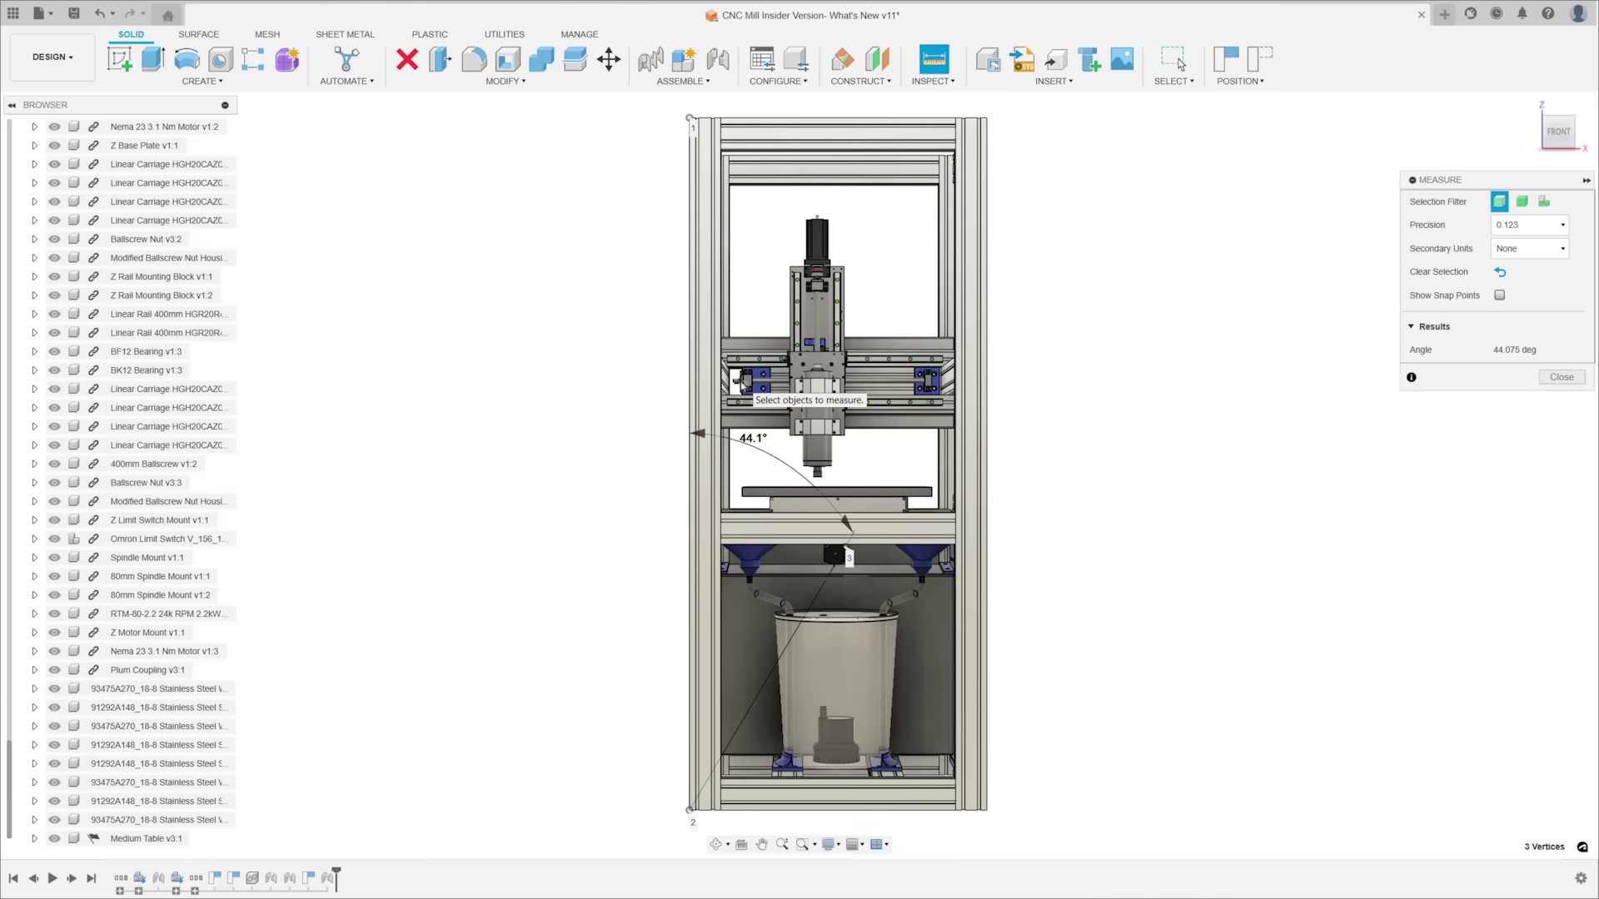
left_click(1178, 63)
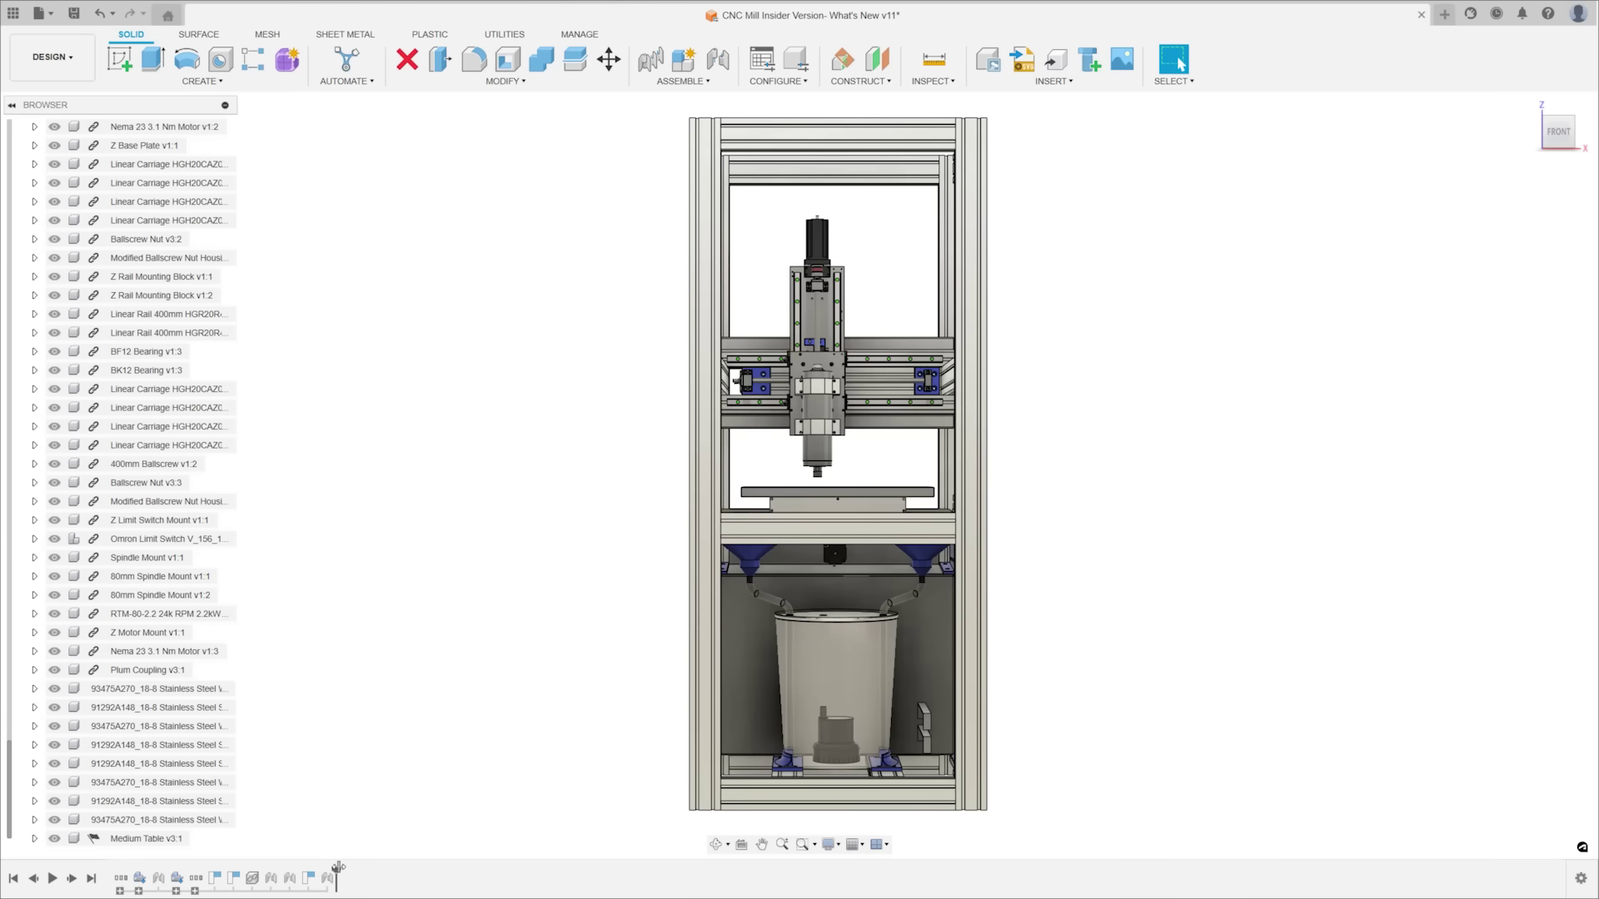
Step: Roll the timeline back and insert the Ballscrew Nut from the Data panel into the design
mouse_move(337, 874)
left_mouse_down()
mouse_move(224, 874)
mouse_move(333, 874)
left_mouse_up()
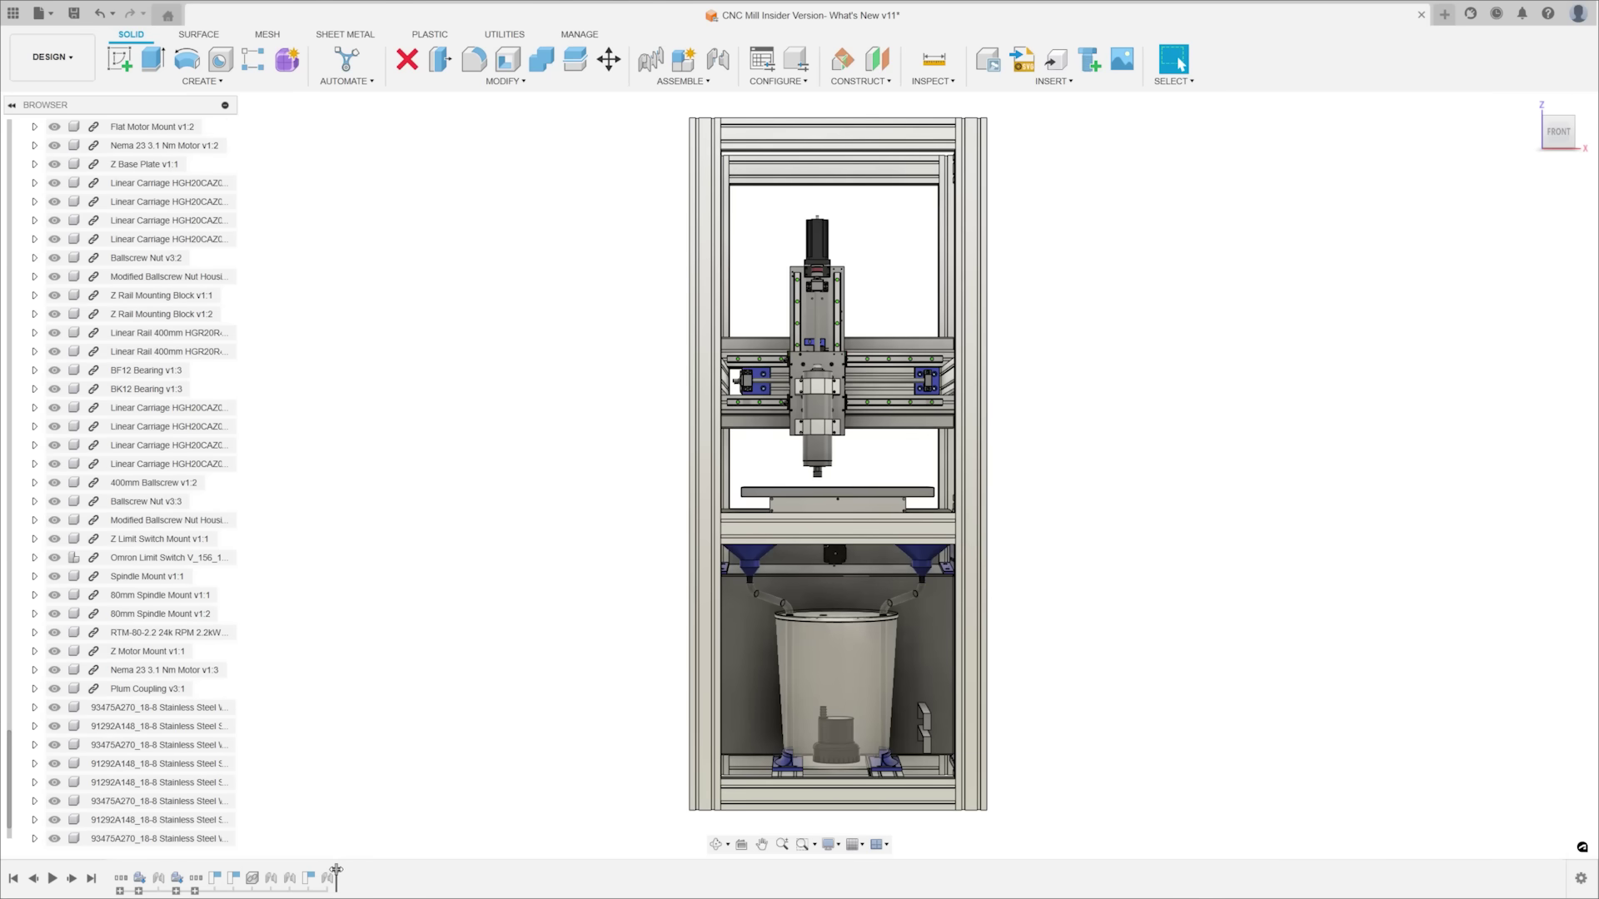
left_click(12, 13)
right_click(168, 418)
left_click(217, 442)
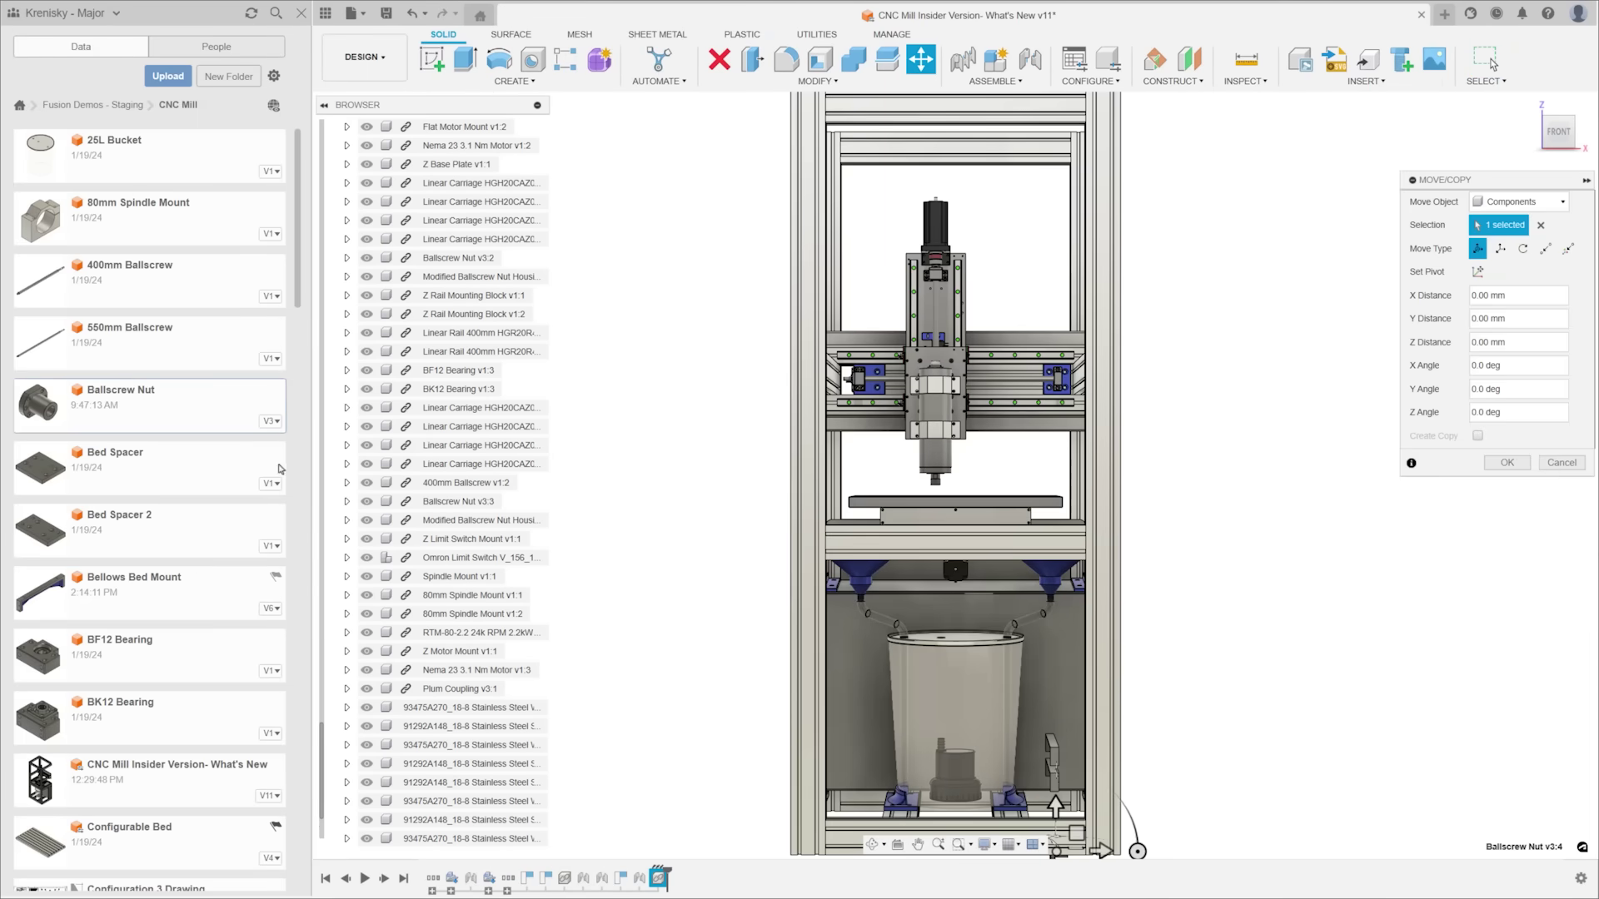
left_click(1507, 467)
left_click(326, 14)
Step: Save a new version, then break the Ballscrew Nut v3:2 component's link to its source
key("ctrl+o")
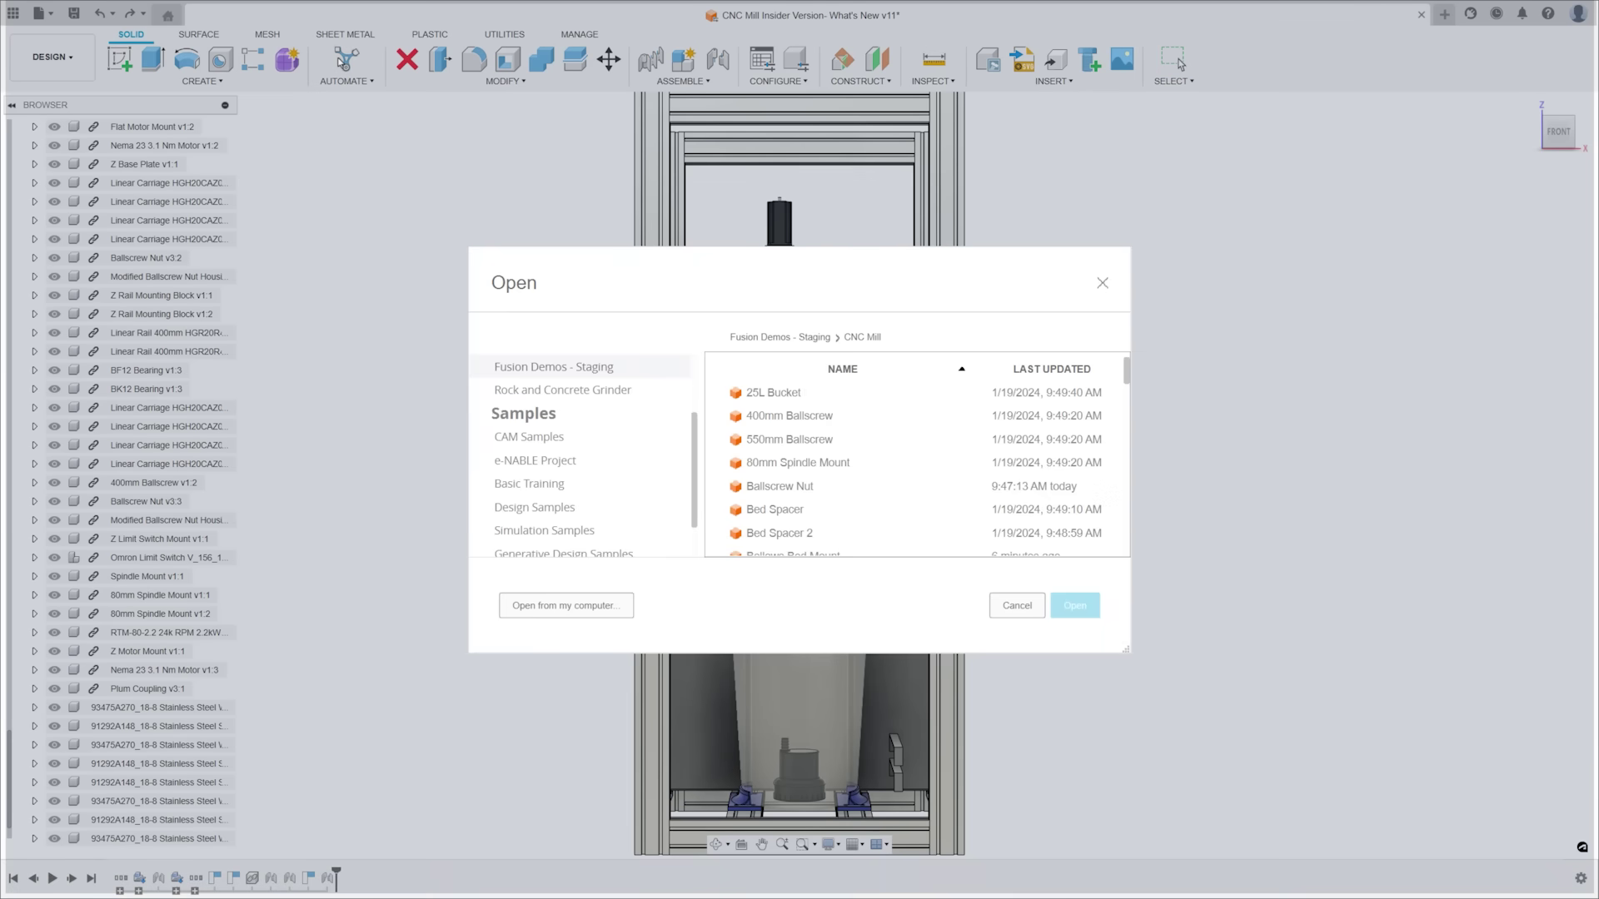
key("Escape")
key("ctrl+s")
key("Return")
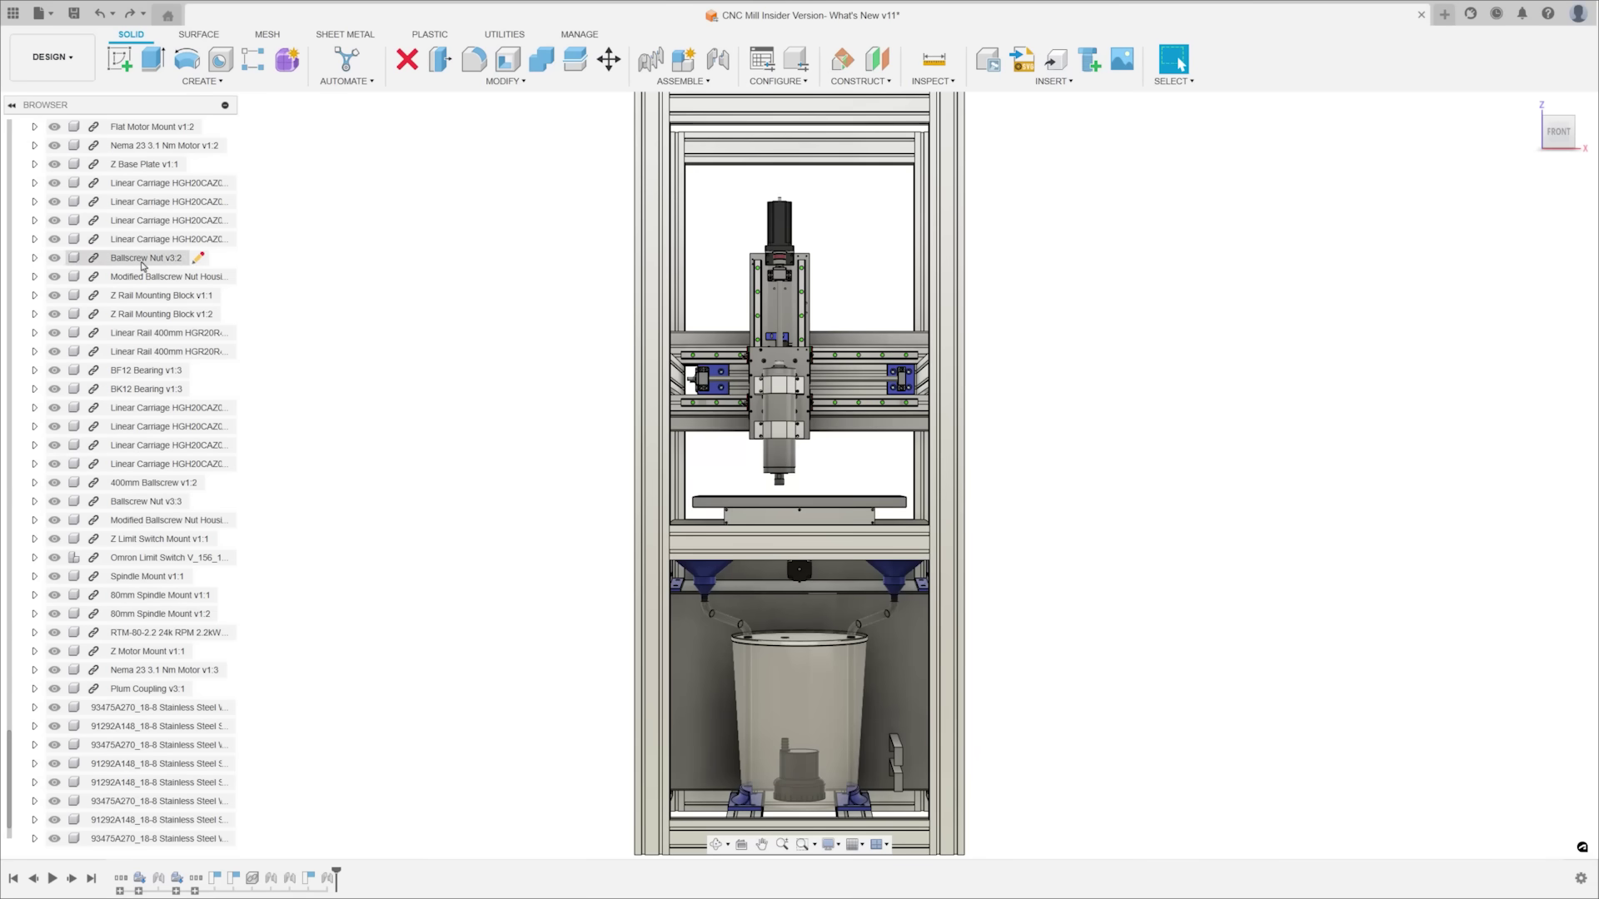
right_click(143, 259)
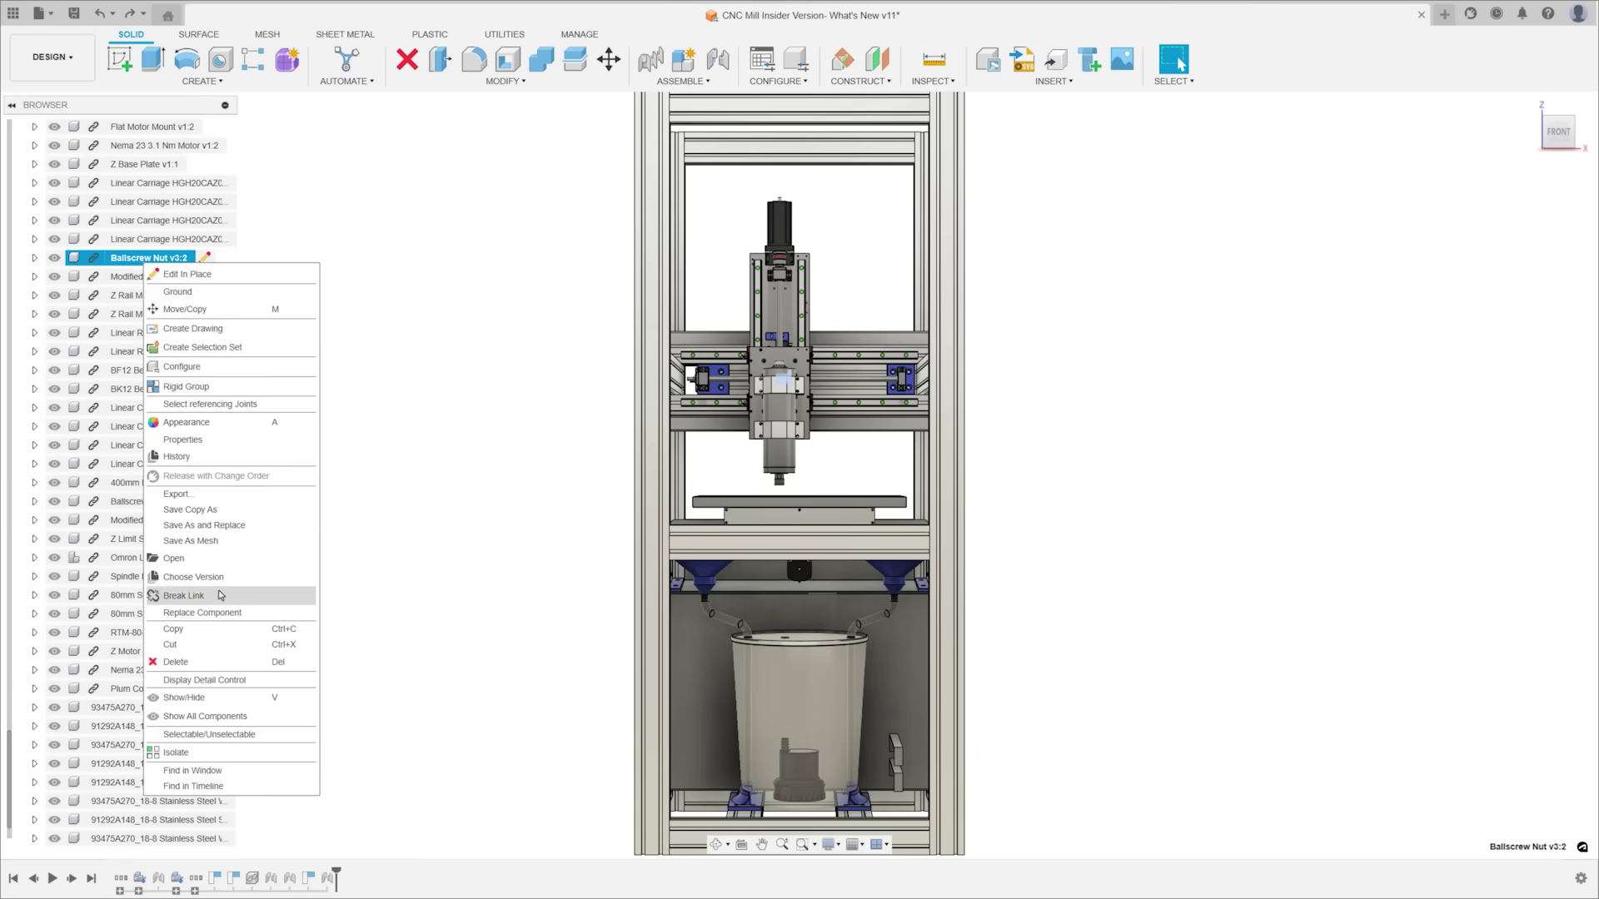
left_click(223, 596)
Step: Preview a joint between the Medium Table and bellows mount, then cancel it
left_click(724, 71)
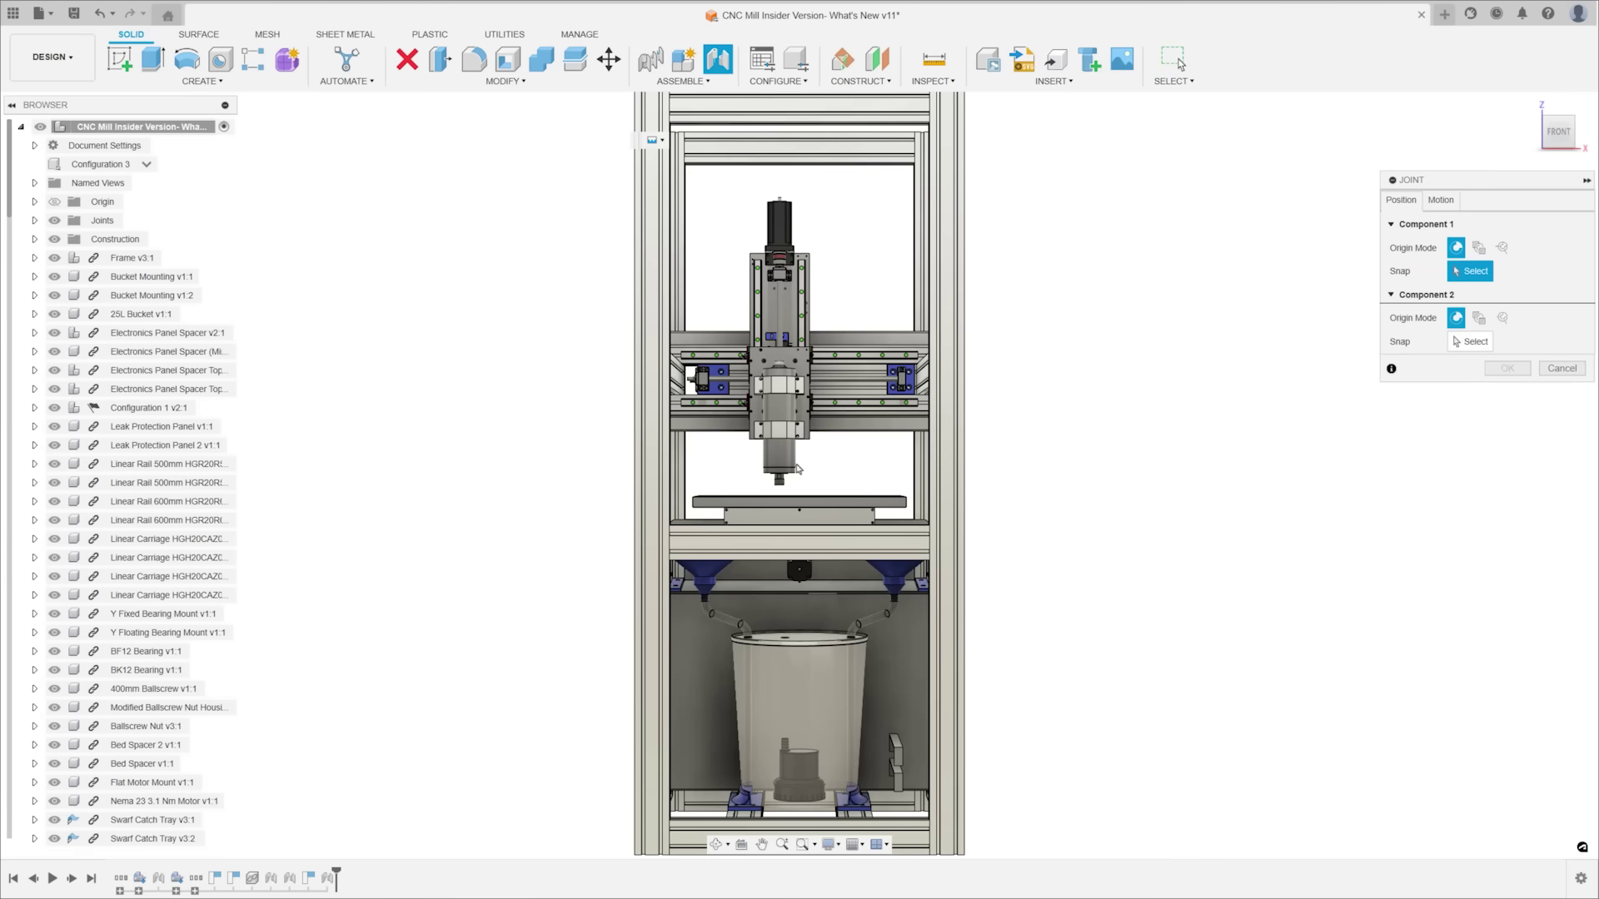
left_click(800, 509)
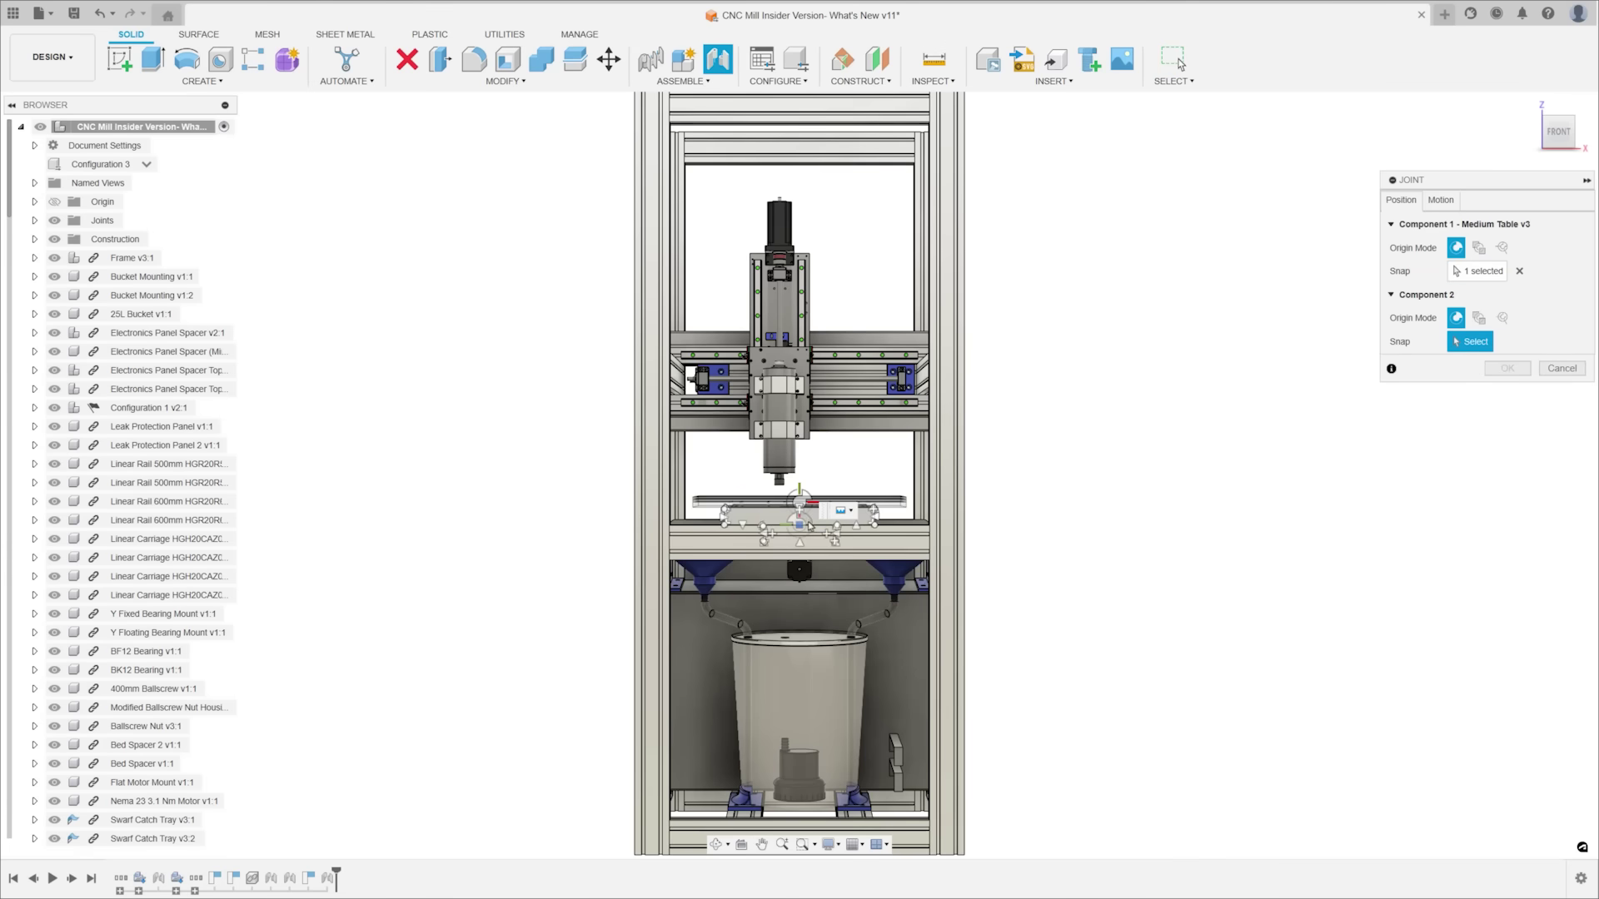
left_click(800, 524)
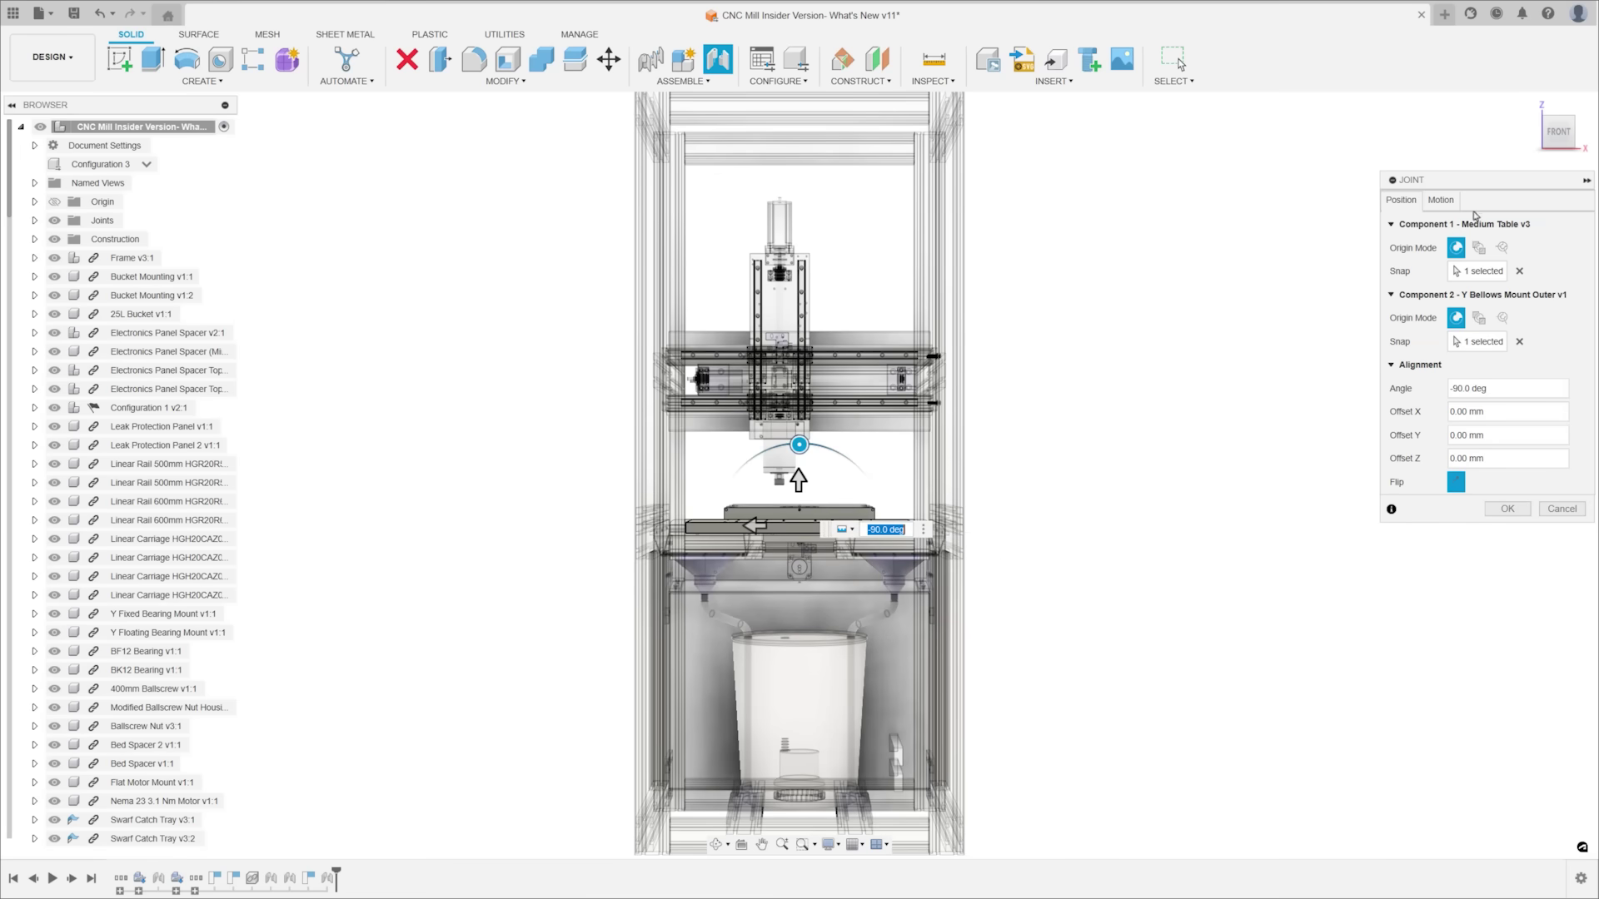
left_click(1443, 202)
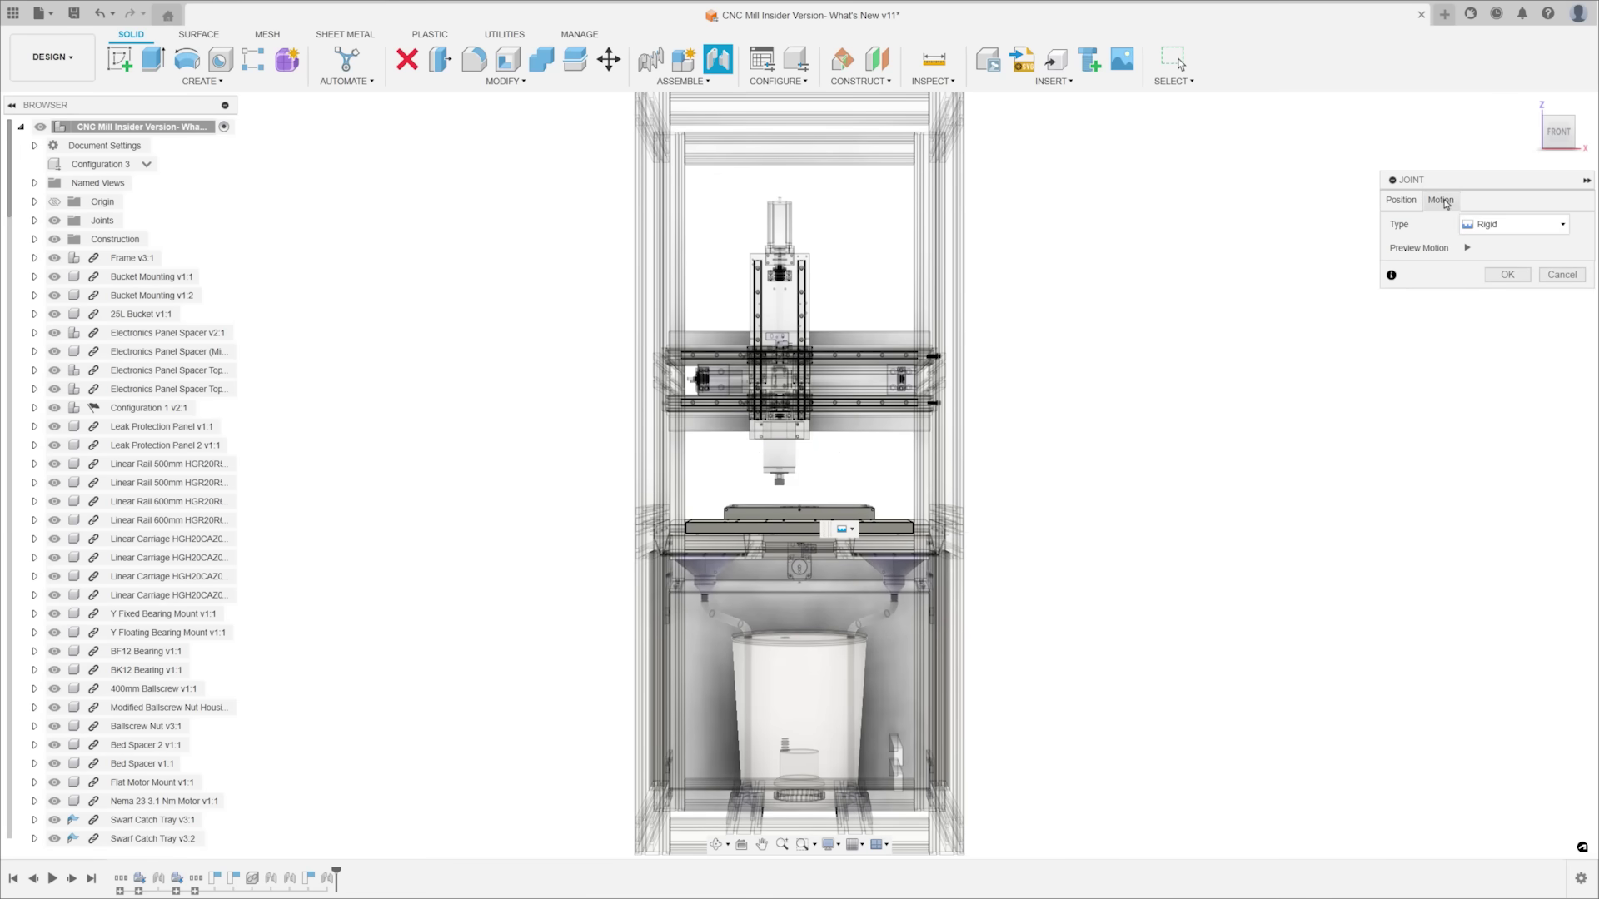
left_click(1543, 276)
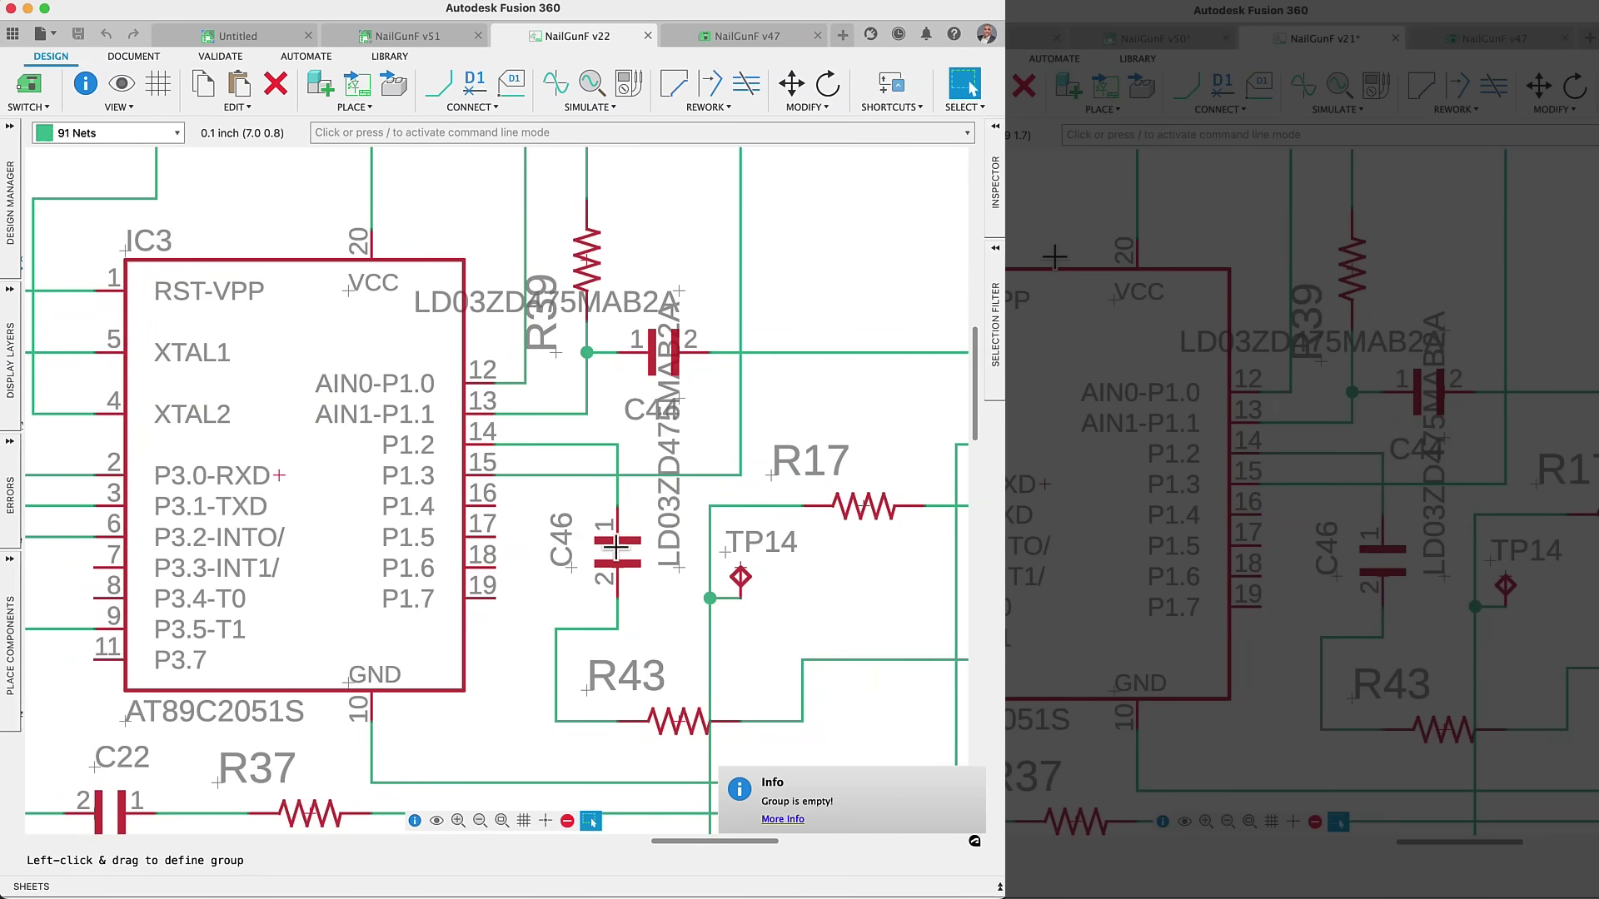
Step: Group and move capacitor C44 right onto its wire and capacitor C46 slightly left
mouse_move(617, 543)
left_mouse_down()
mouse_move(676, 466)
mouse_move(599, 533)
left_mouse_up()
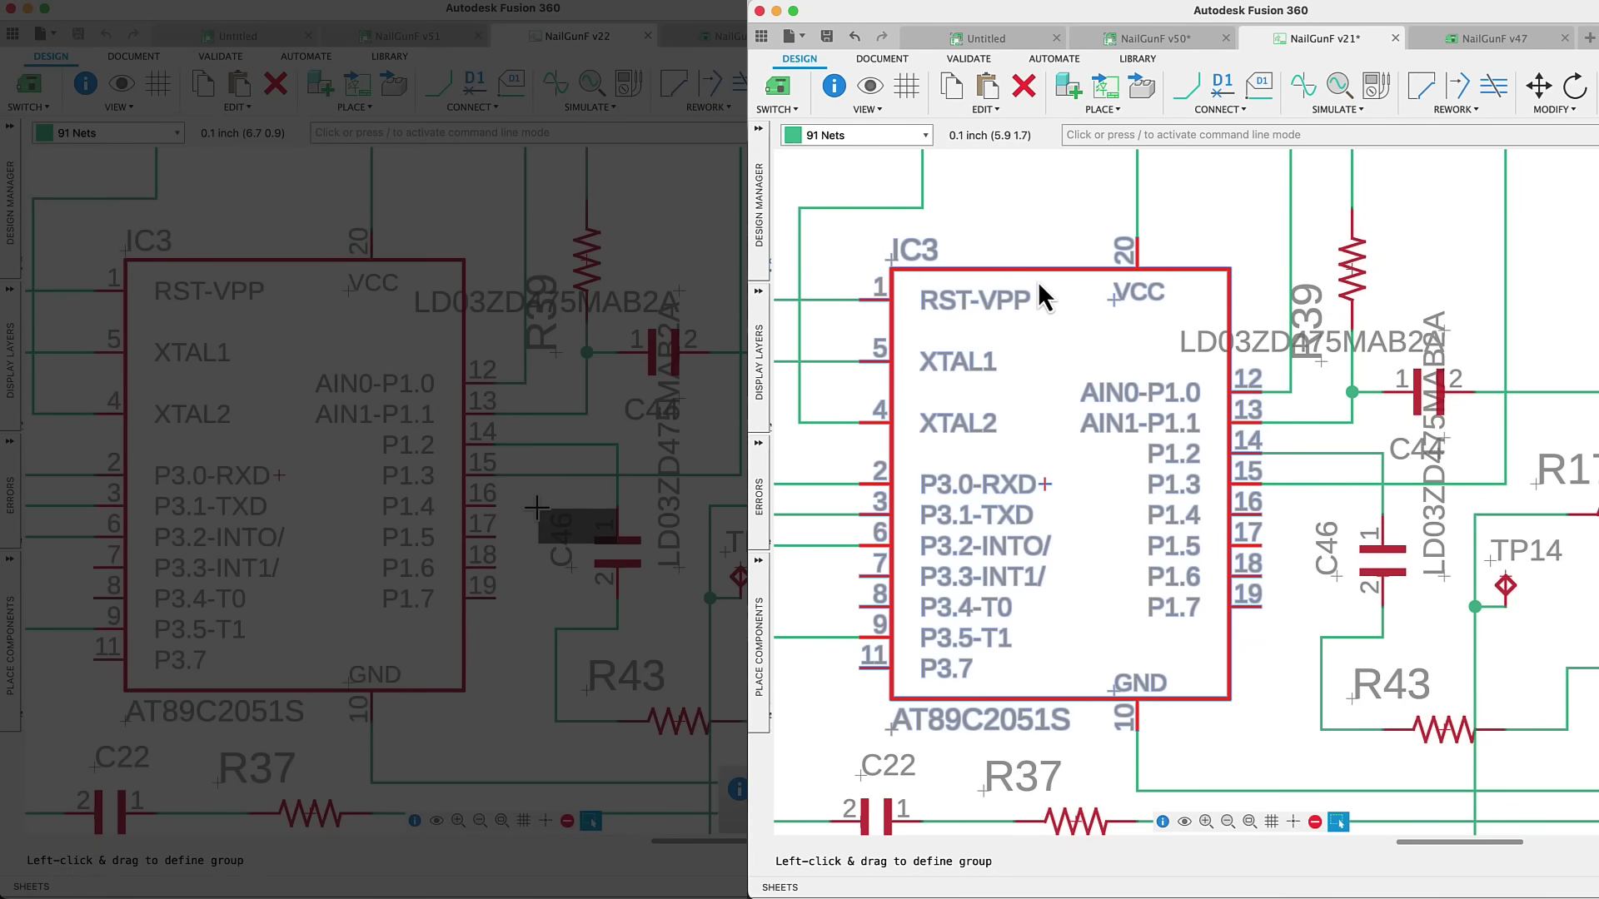
right_click(1407, 392)
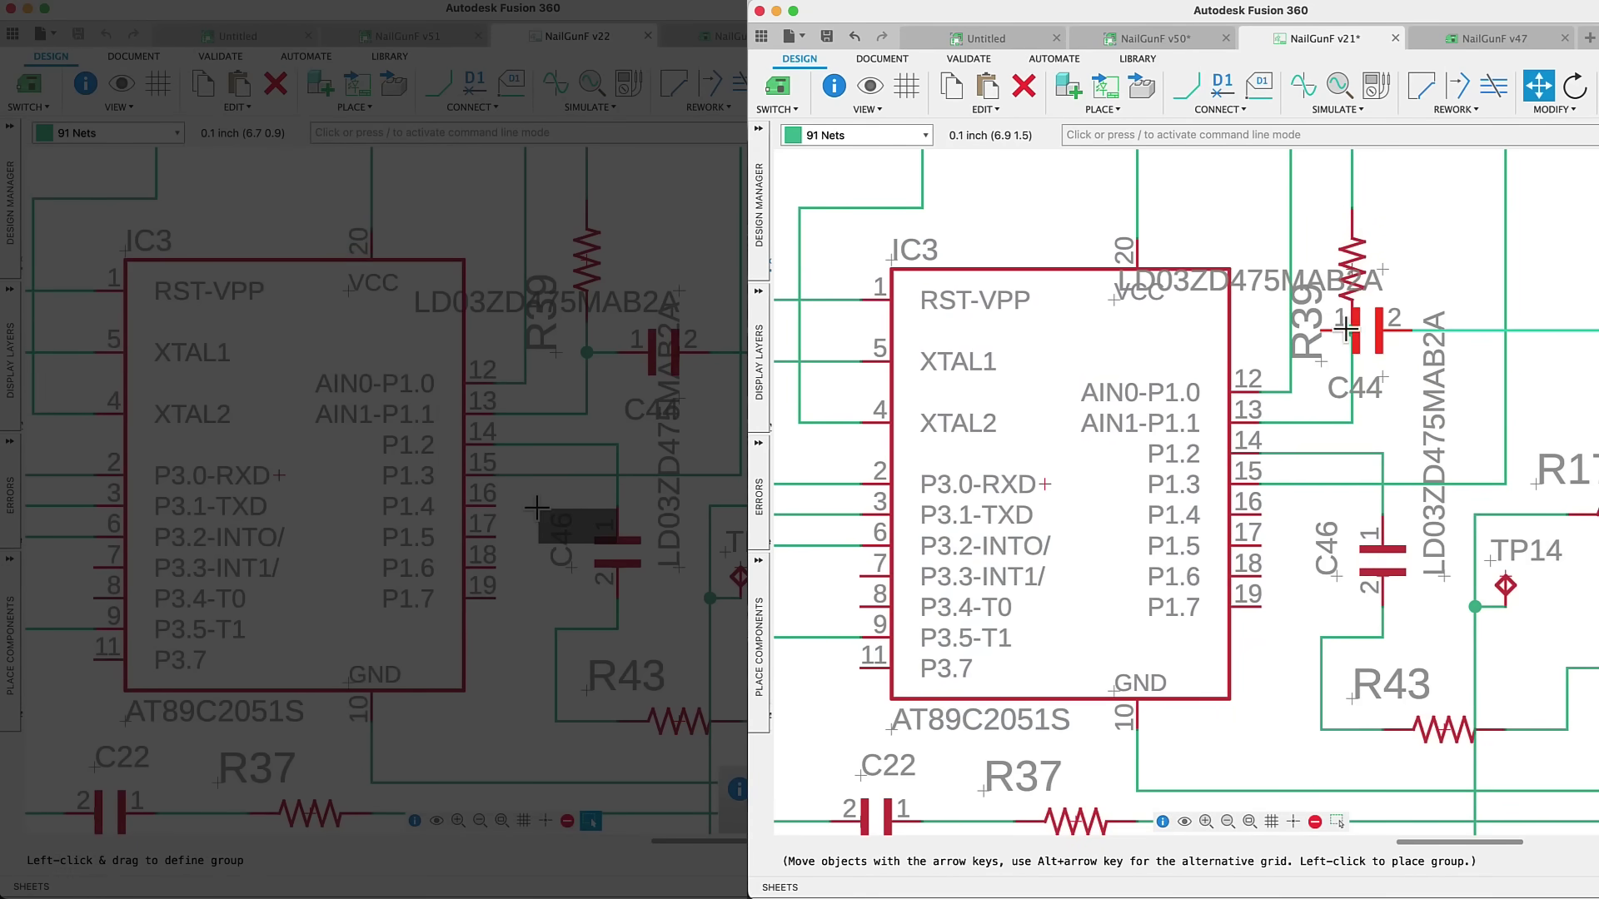
left_click(1415, 361)
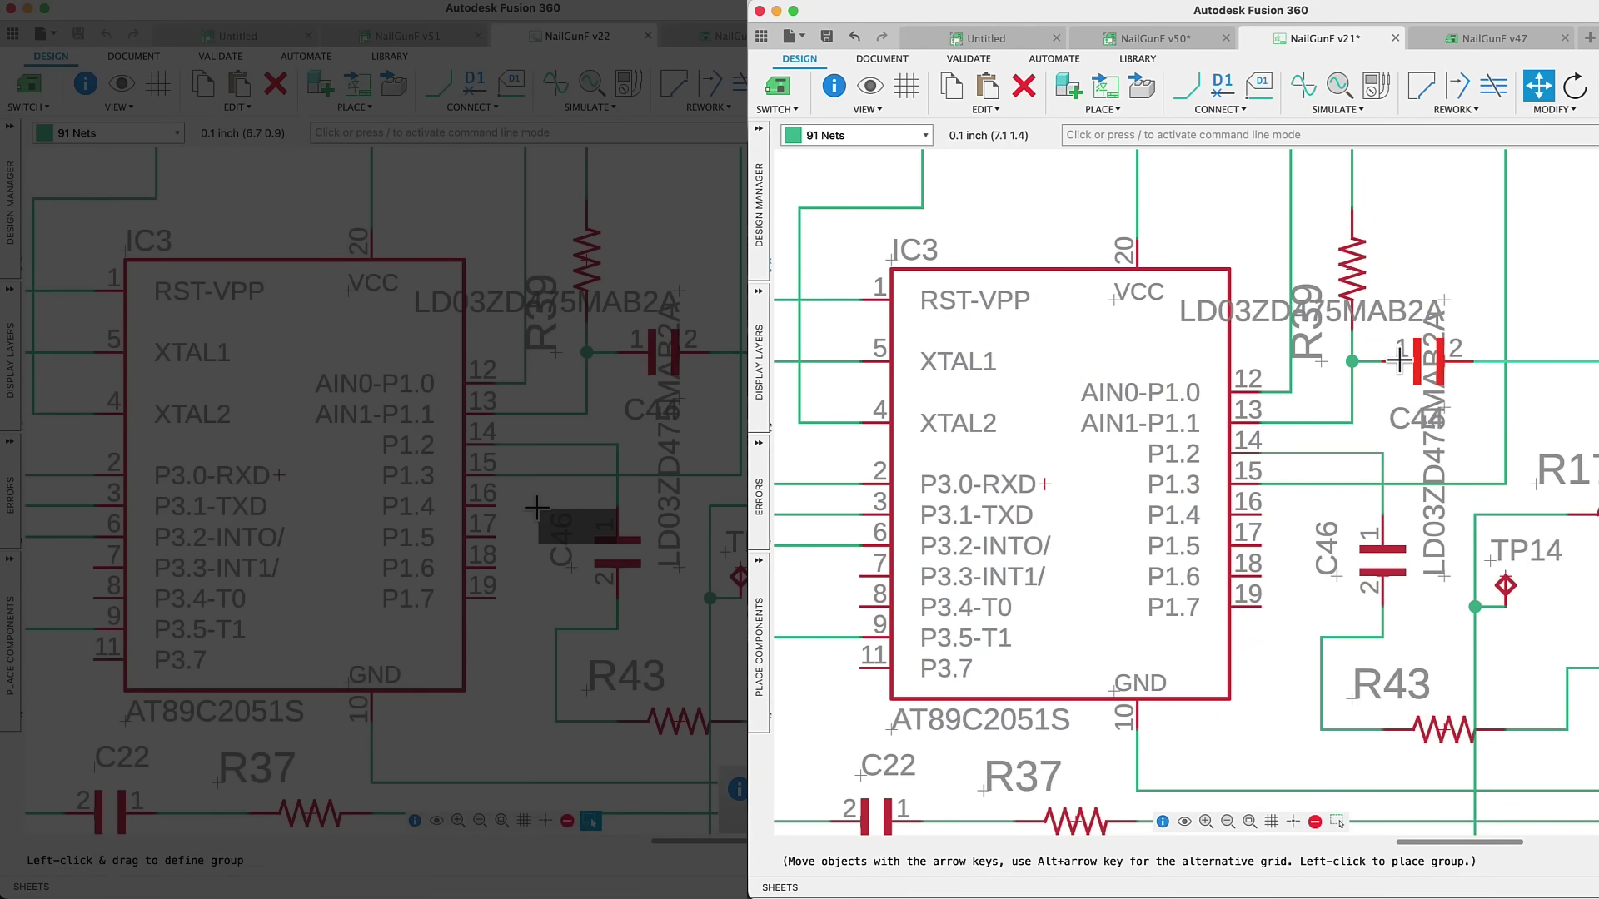
right_click(1380, 551)
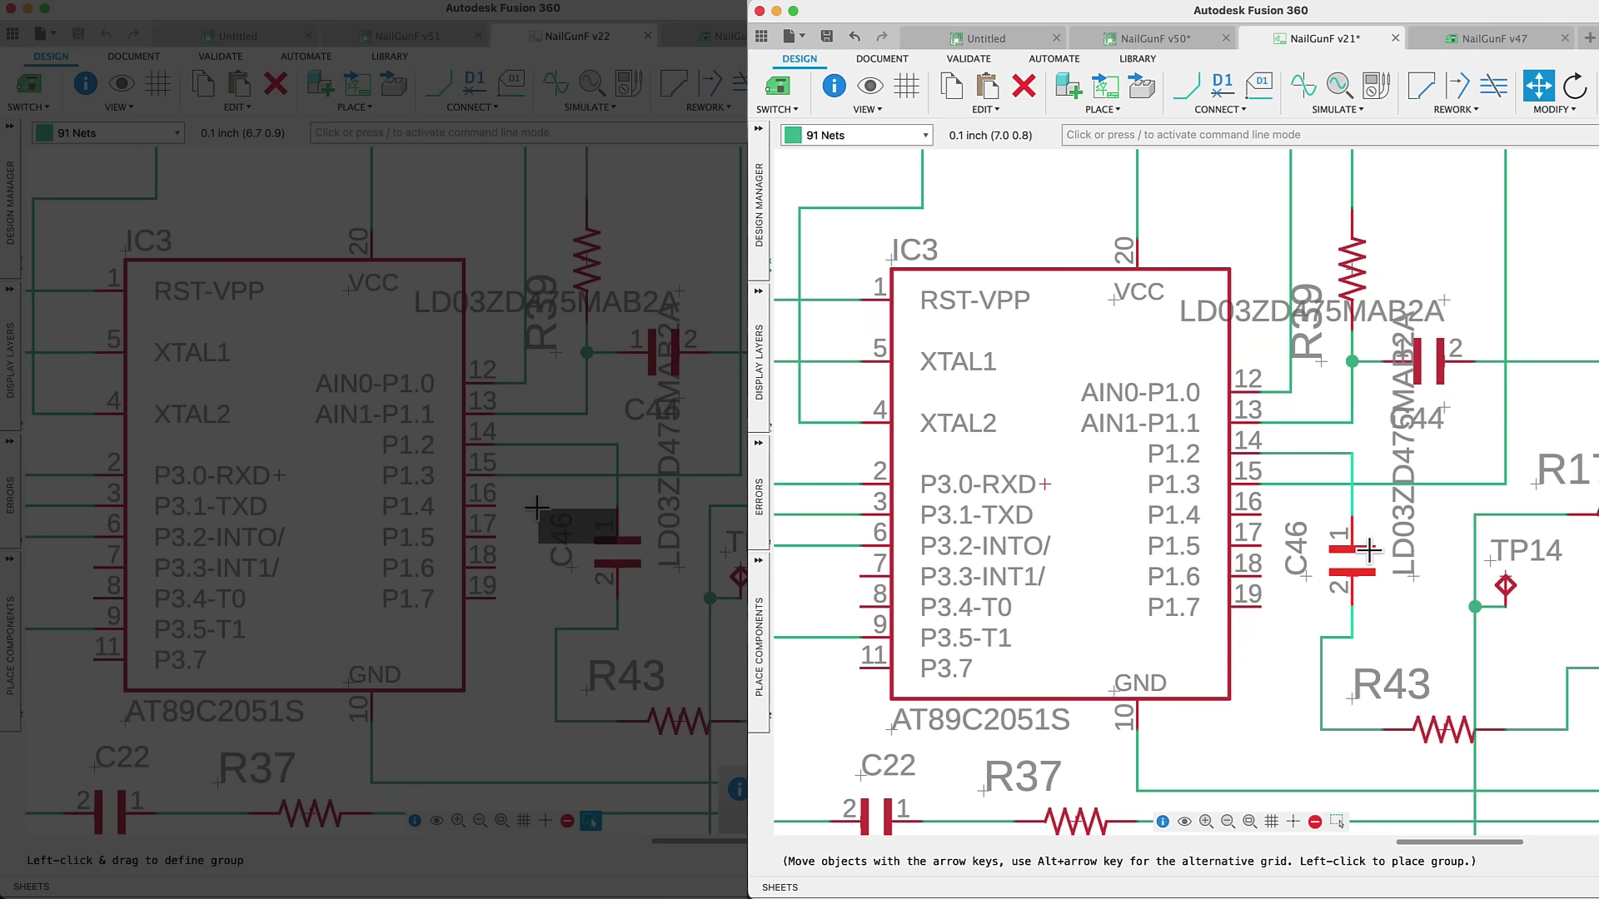
left_click(1368, 549)
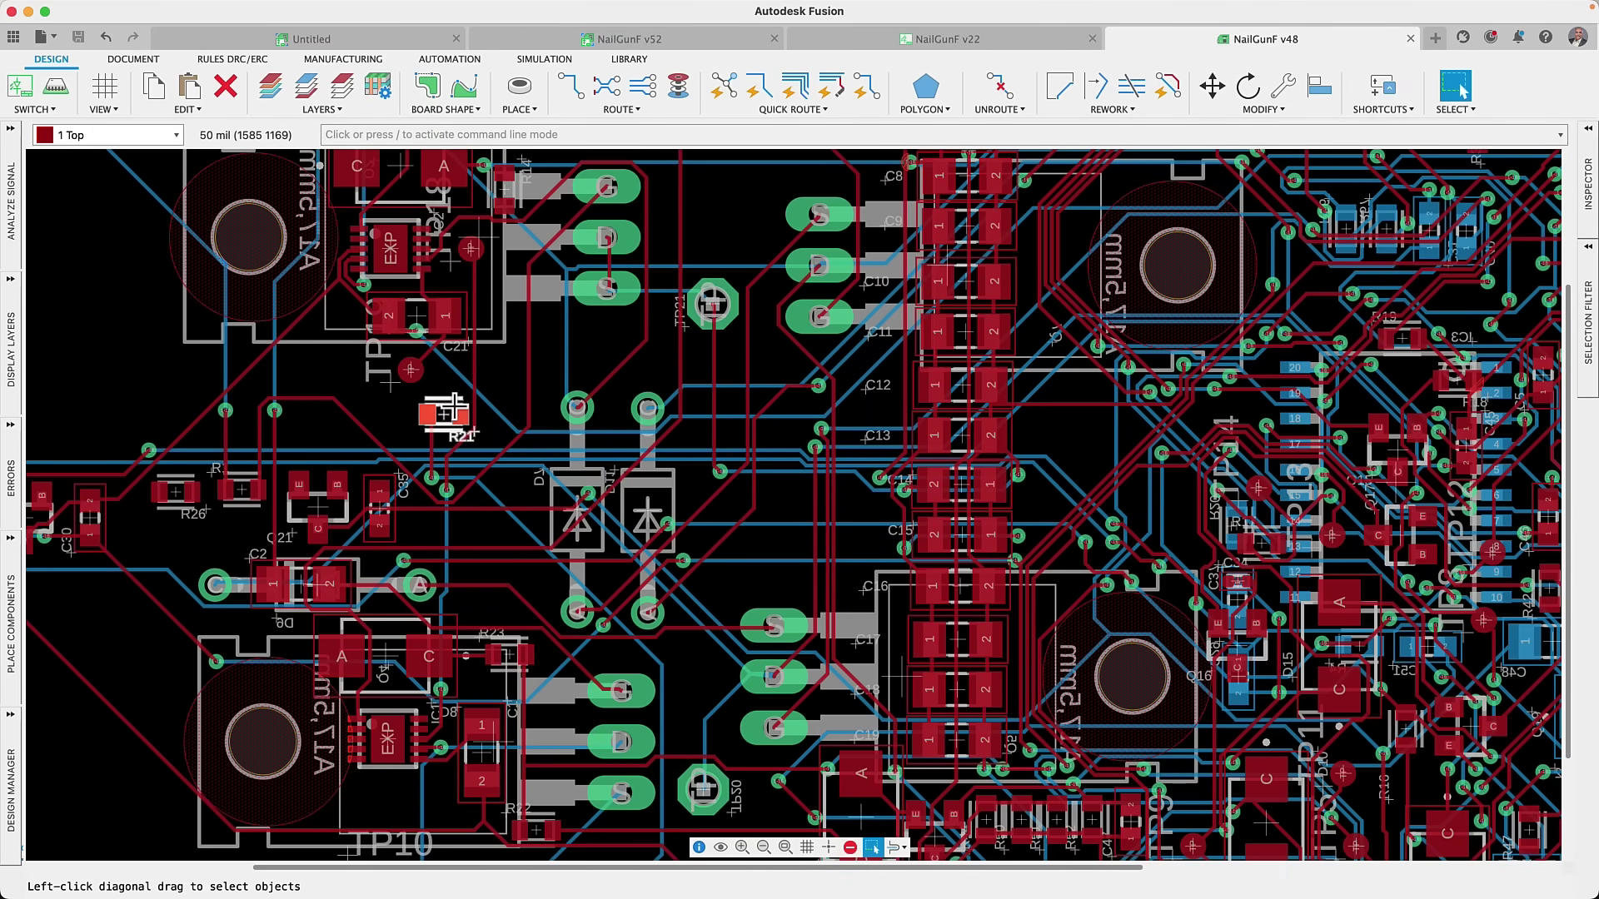
Step: Restrict the Selection Filter to components and test-select TP21, cancelling the move
left_click(1589, 316)
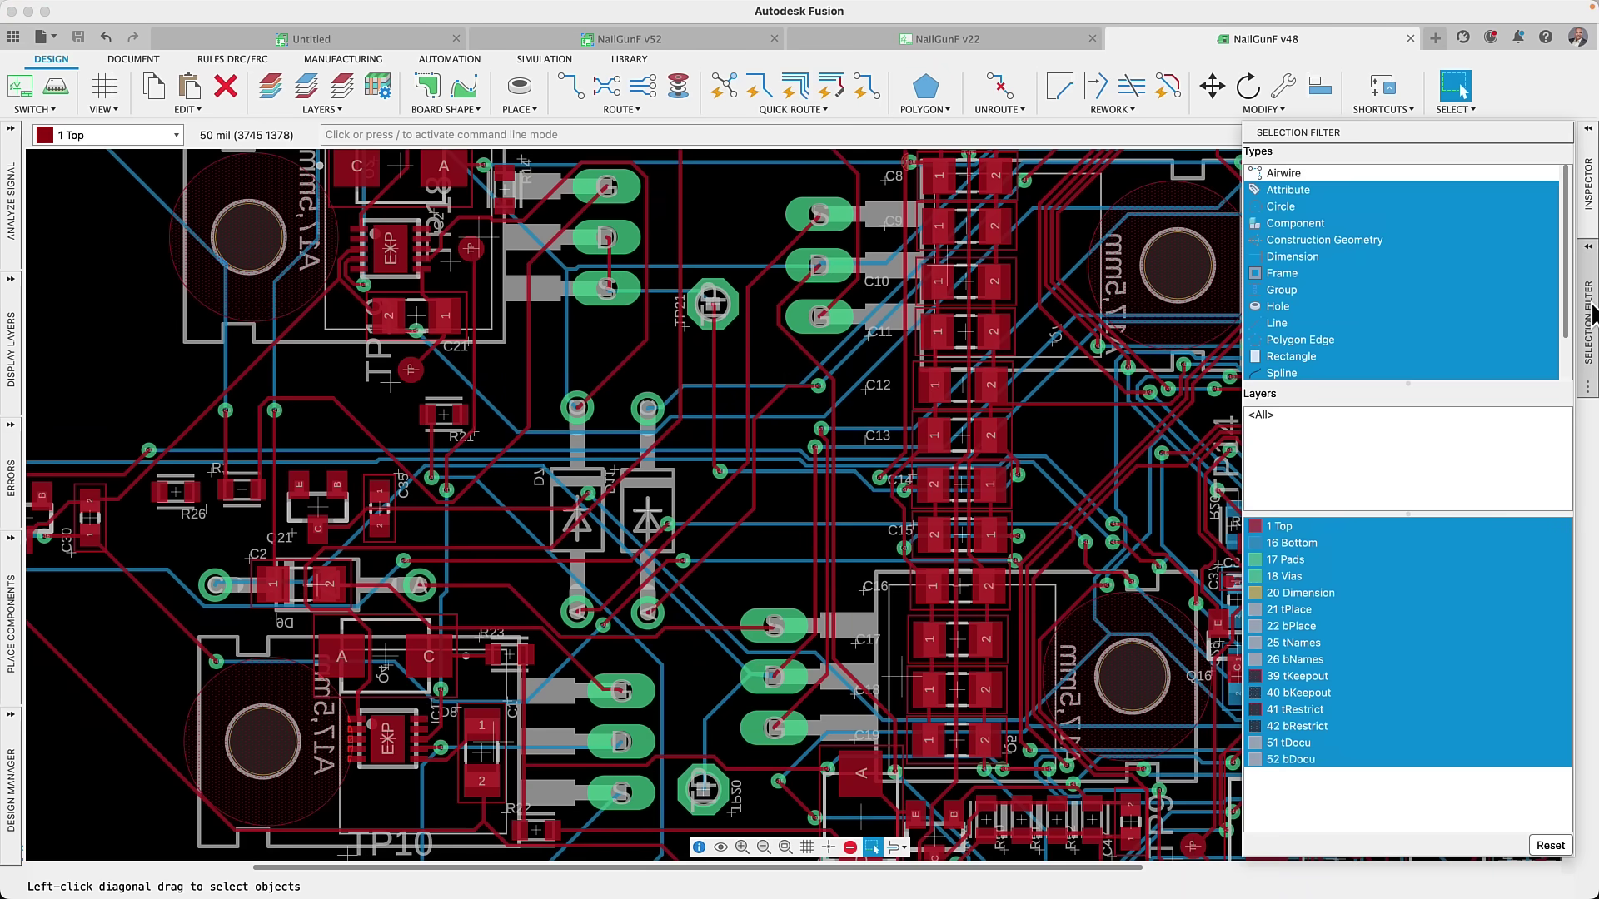
left_click(1310, 227)
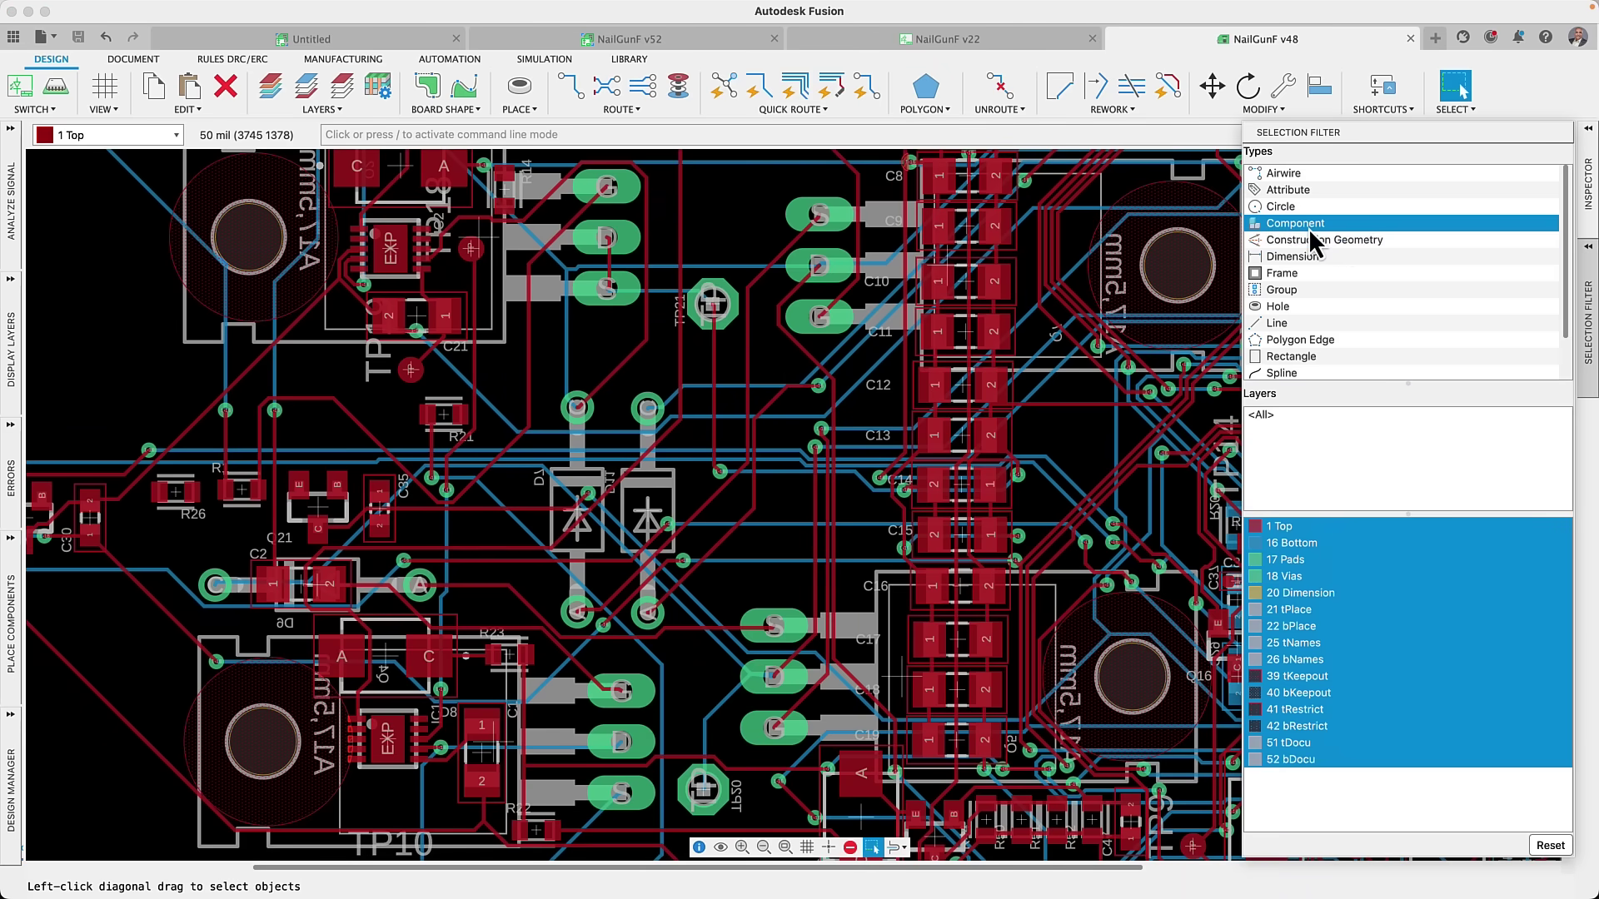
left_click(723, 301)
key("m")
key("Escape")
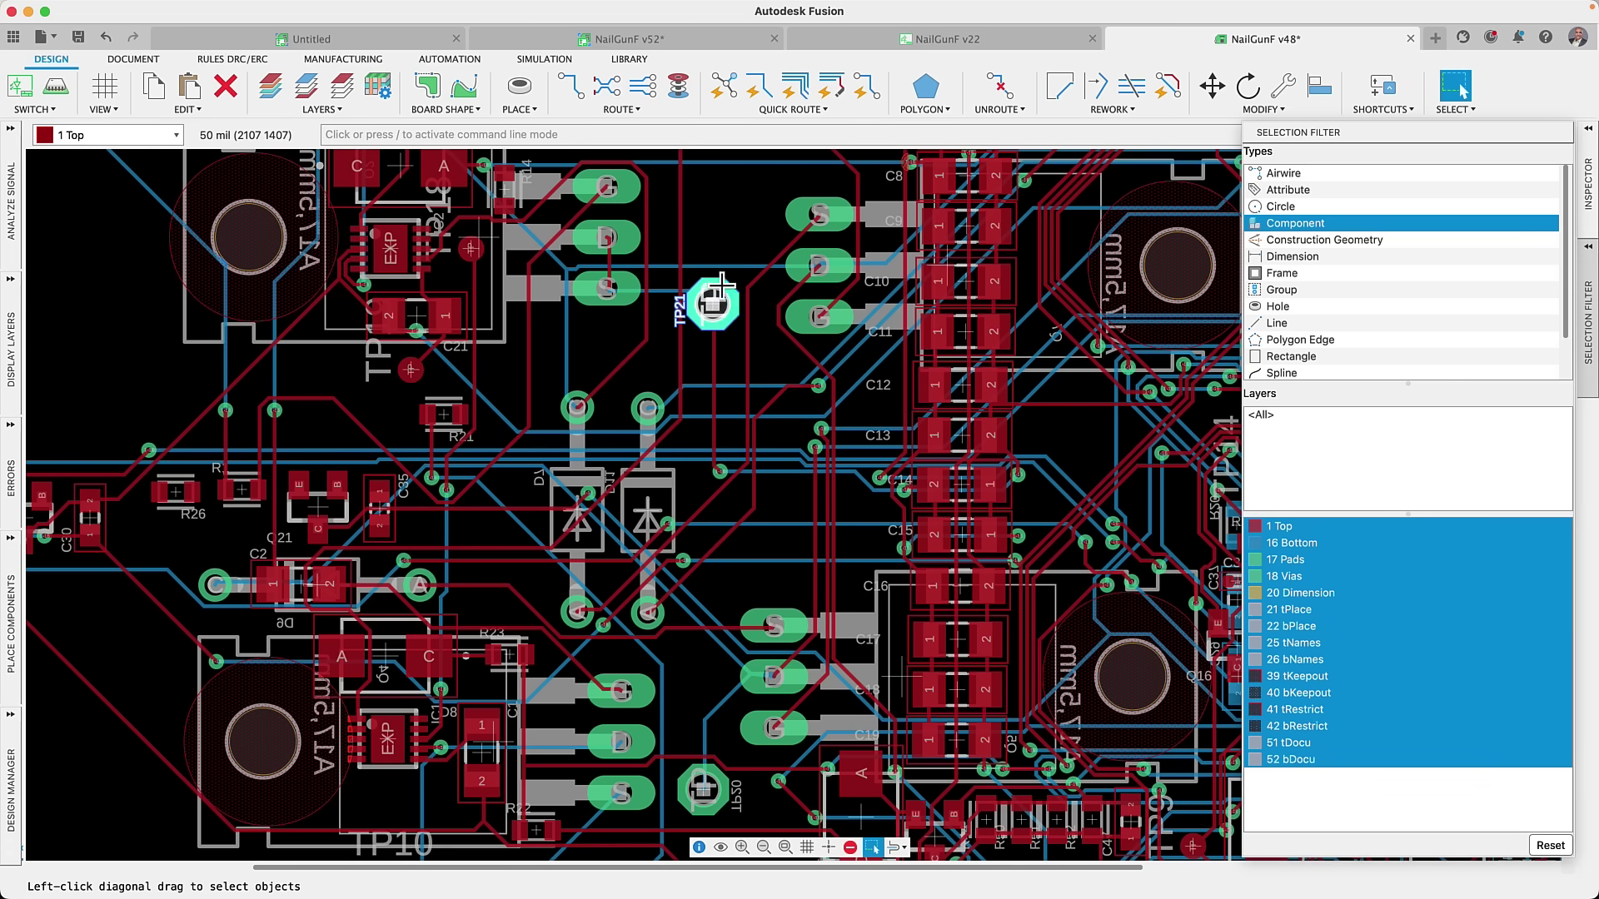
right_click(723, 301)
key("Escape")
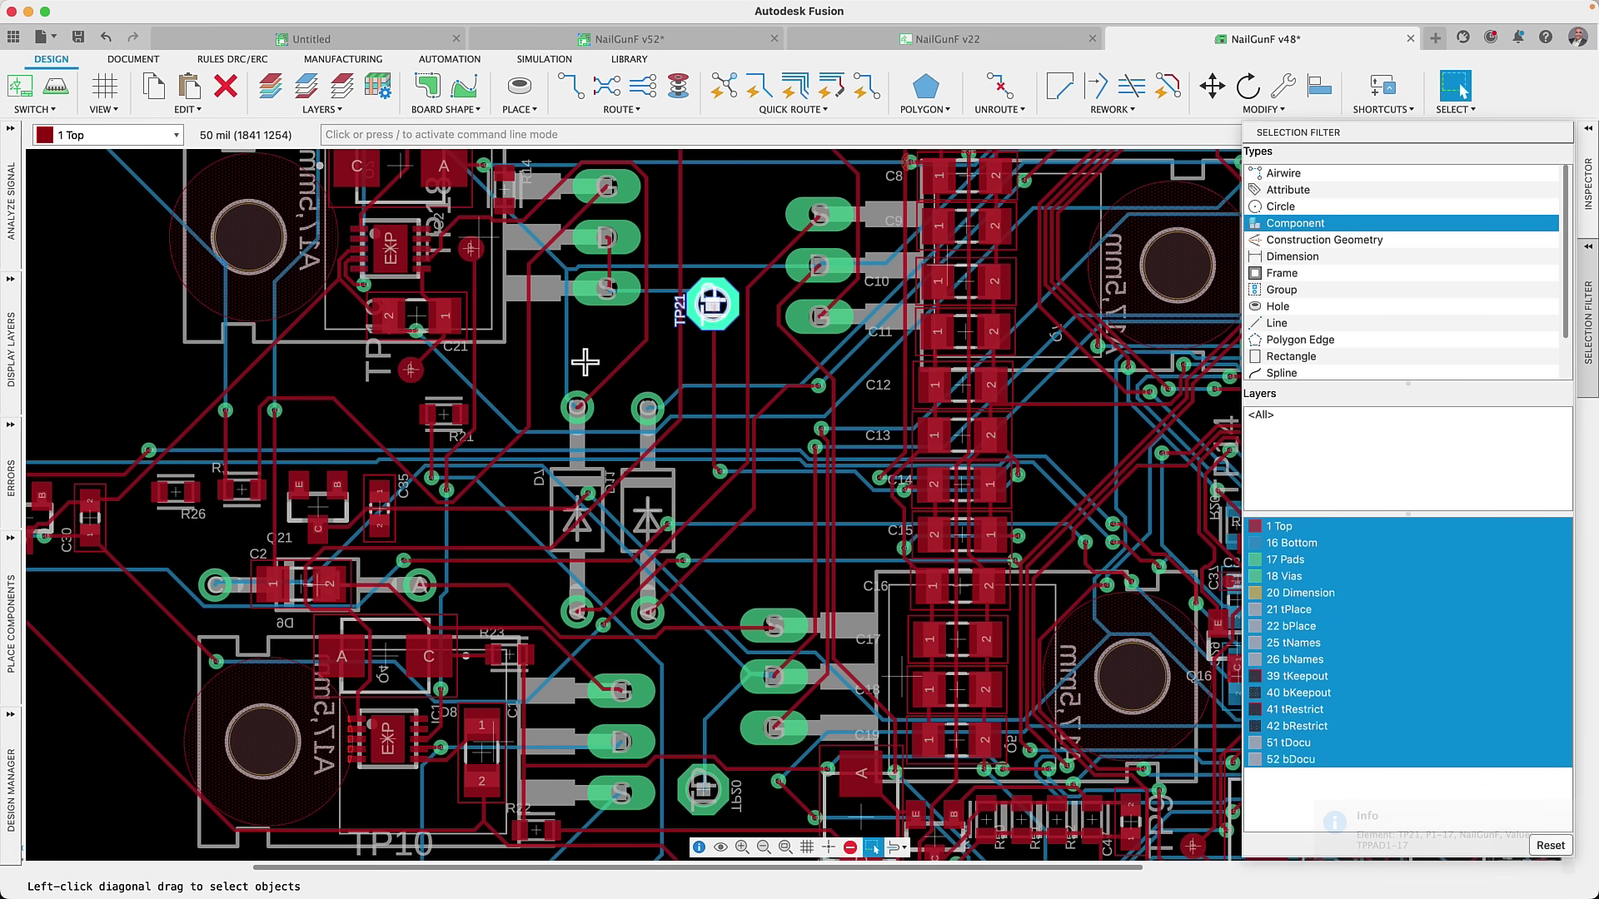
Step: Window-select diodes D1 and D11 together
left_click_drag(584, 364, 706, 647)
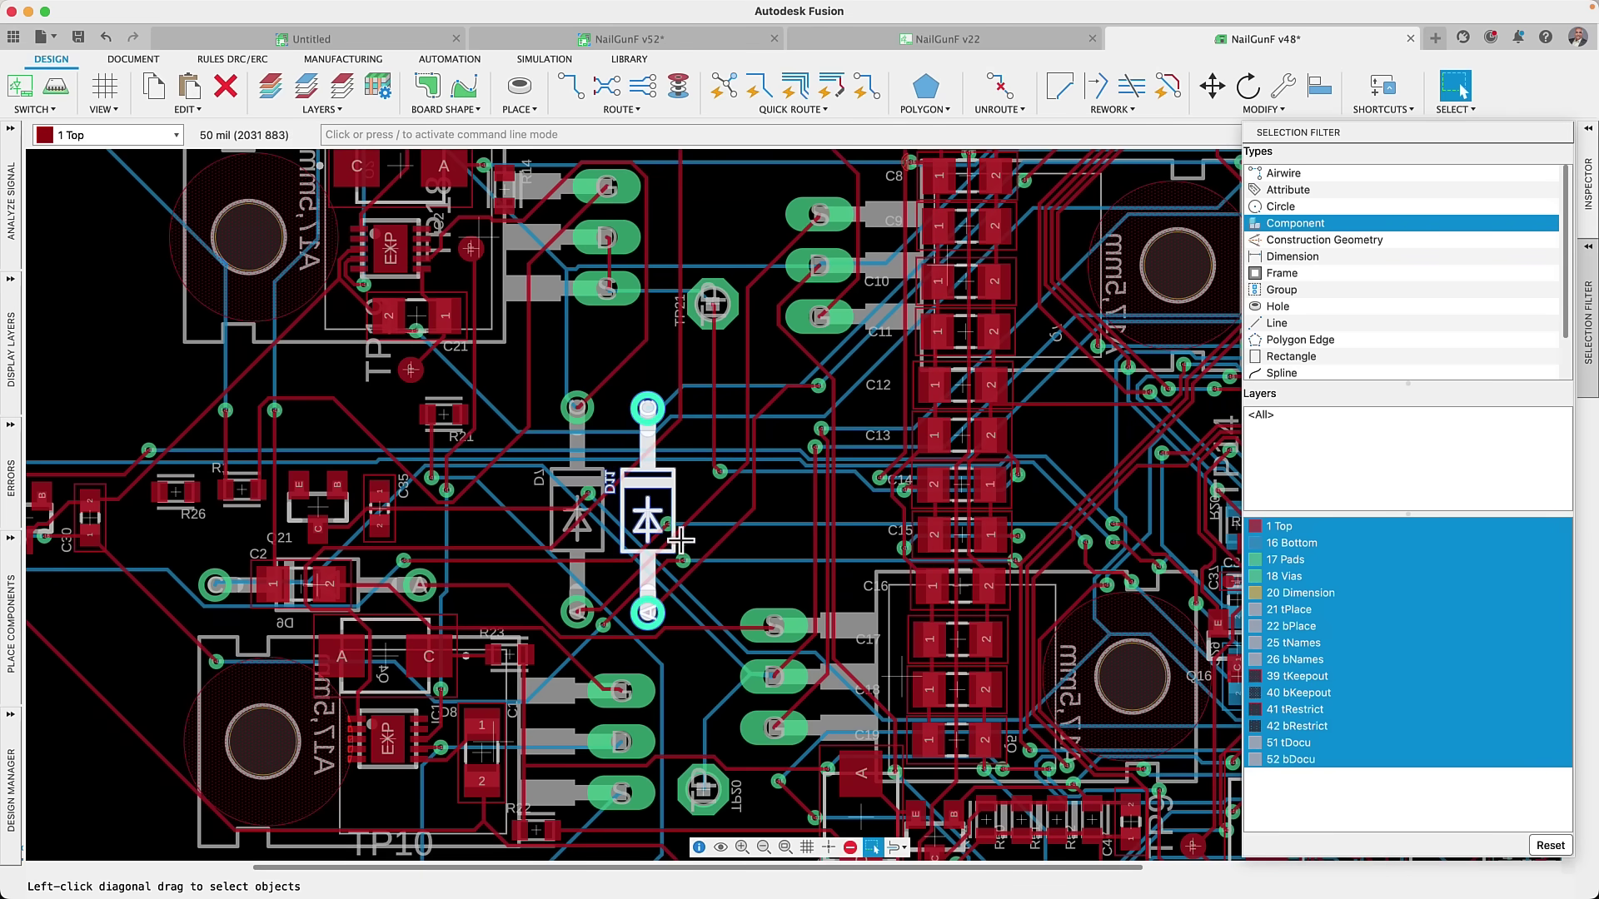
left_click(699, 397)
left_click_drag(699, 397, 577, 615)
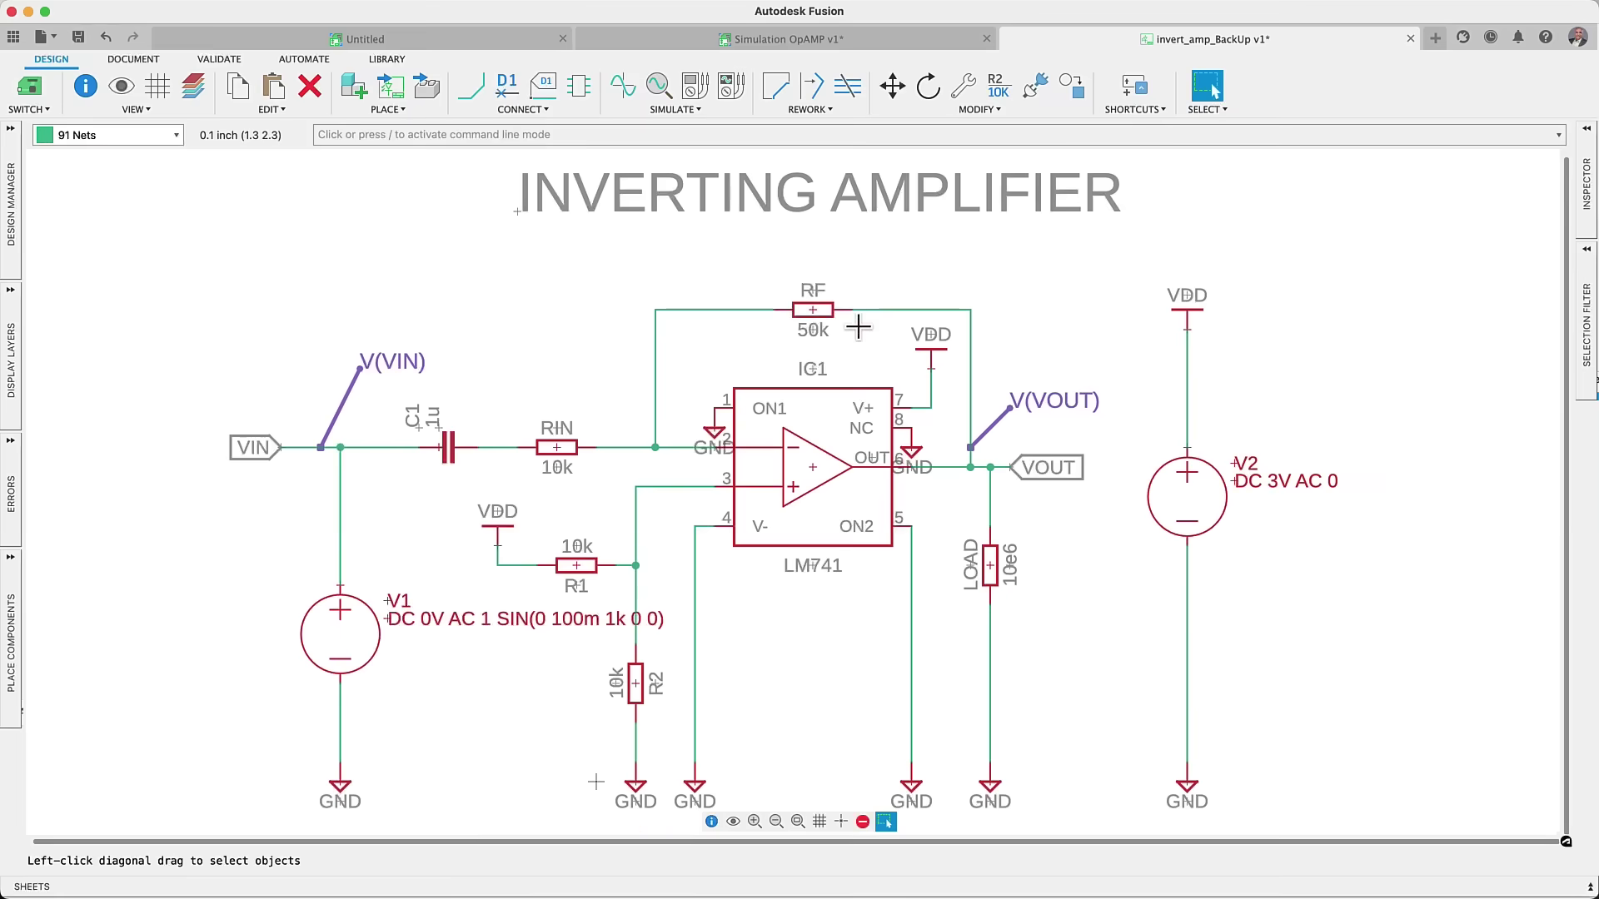
Step: Run Simulate, then choose Add Spice Model for the LM741 op-amp IC1
left_click(626, 101)
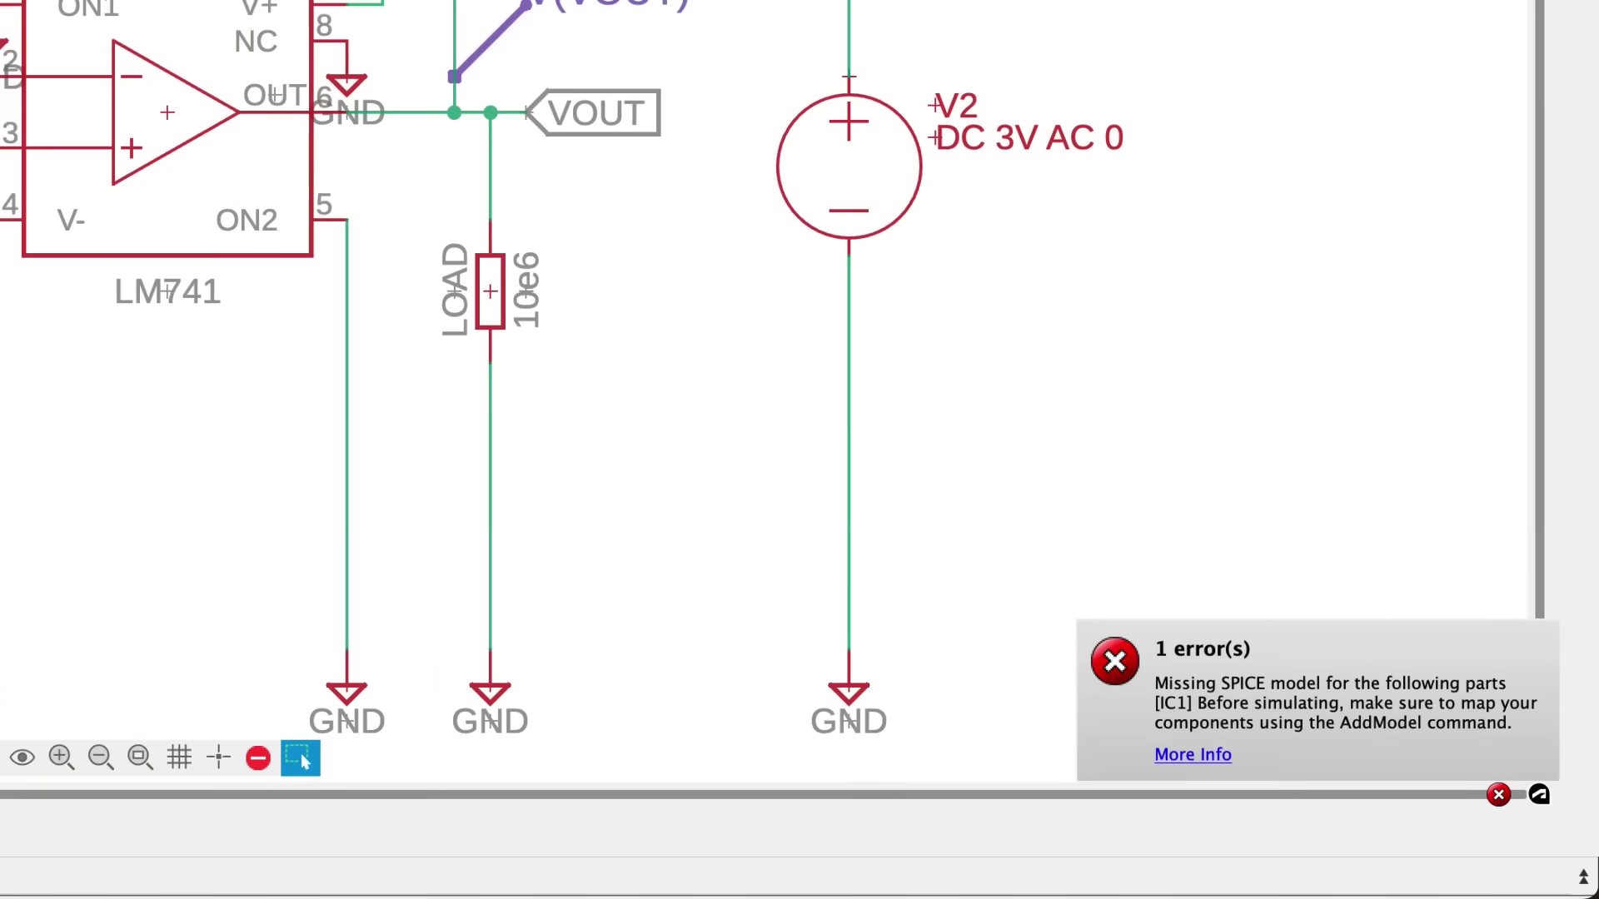
right_click(759, 388)
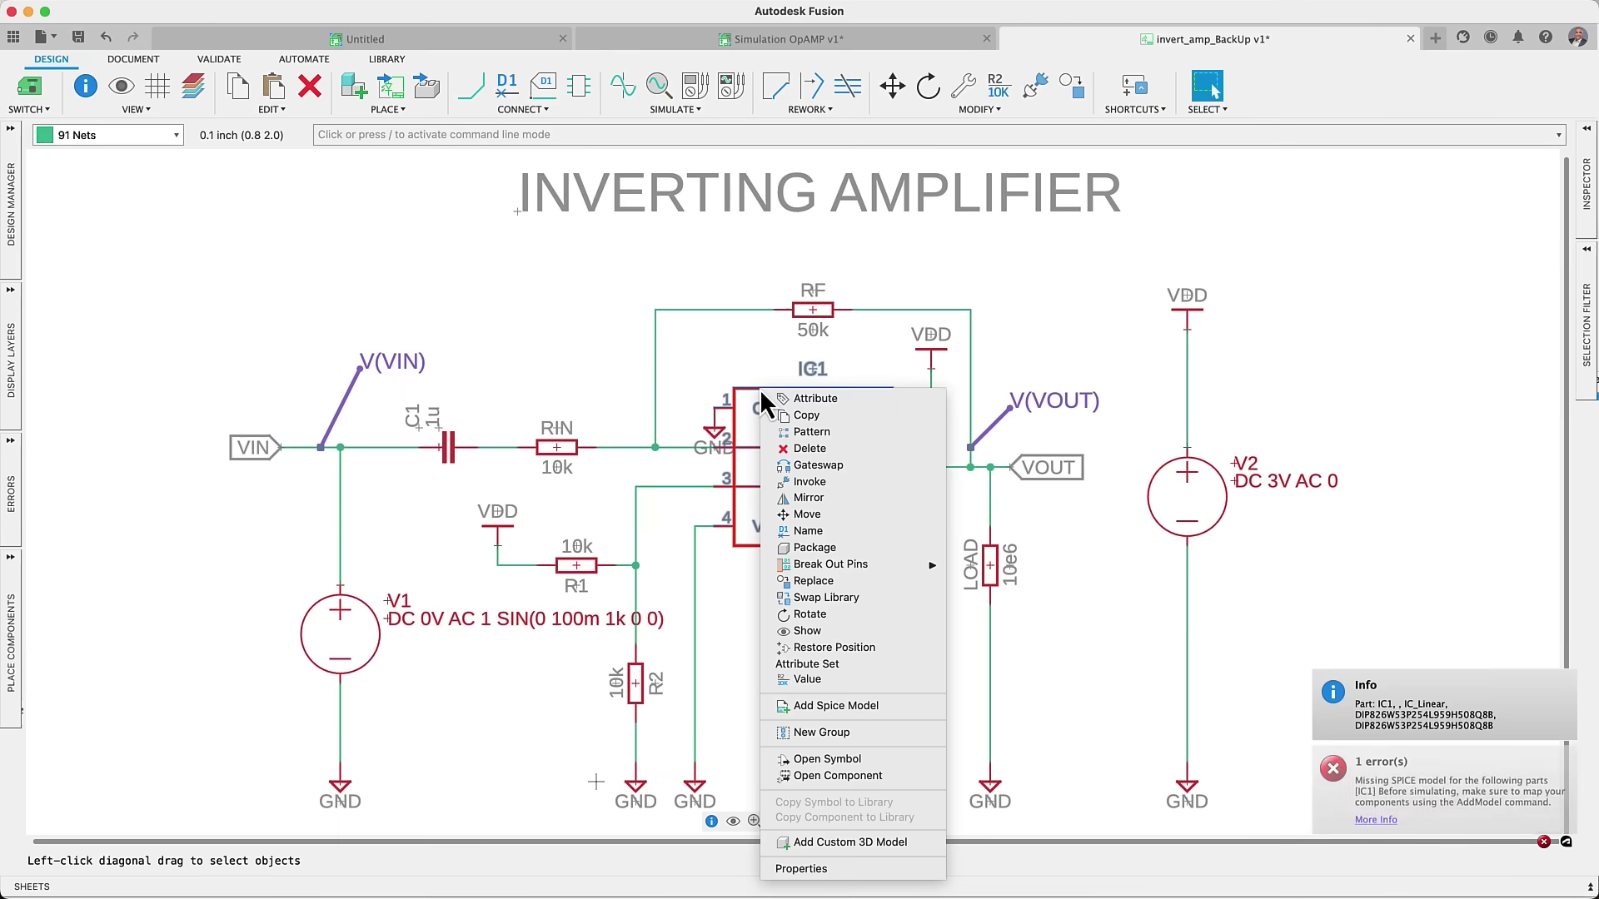
left_click(863, 706)
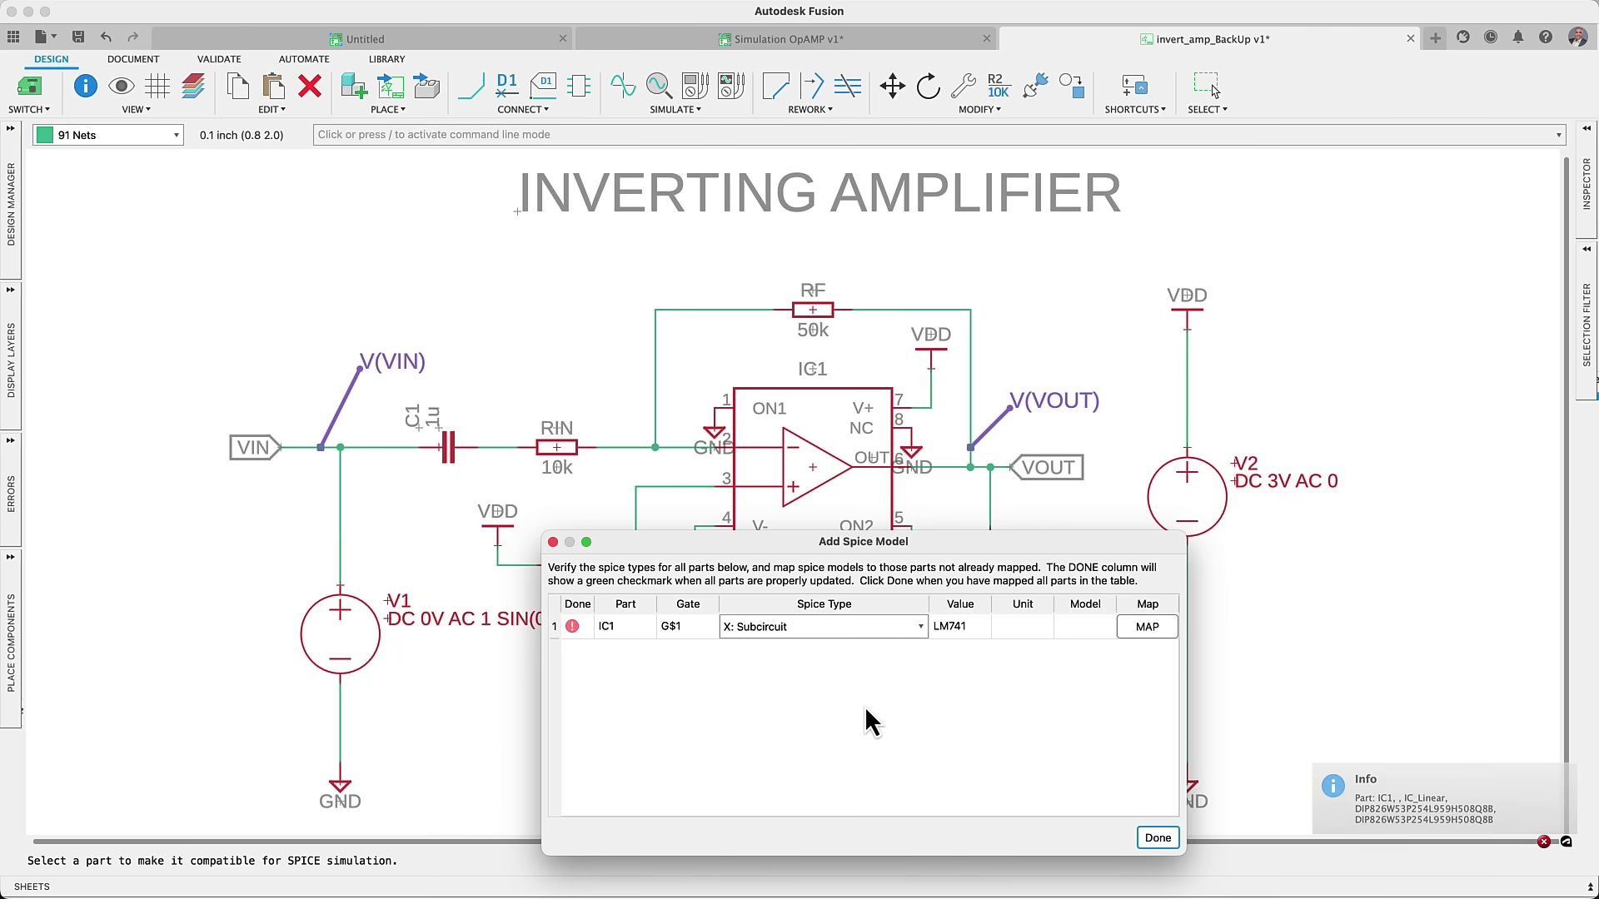
Step: Start mapping IC1's model and download the LM741 PSpice model file
left_click(1143, 632)
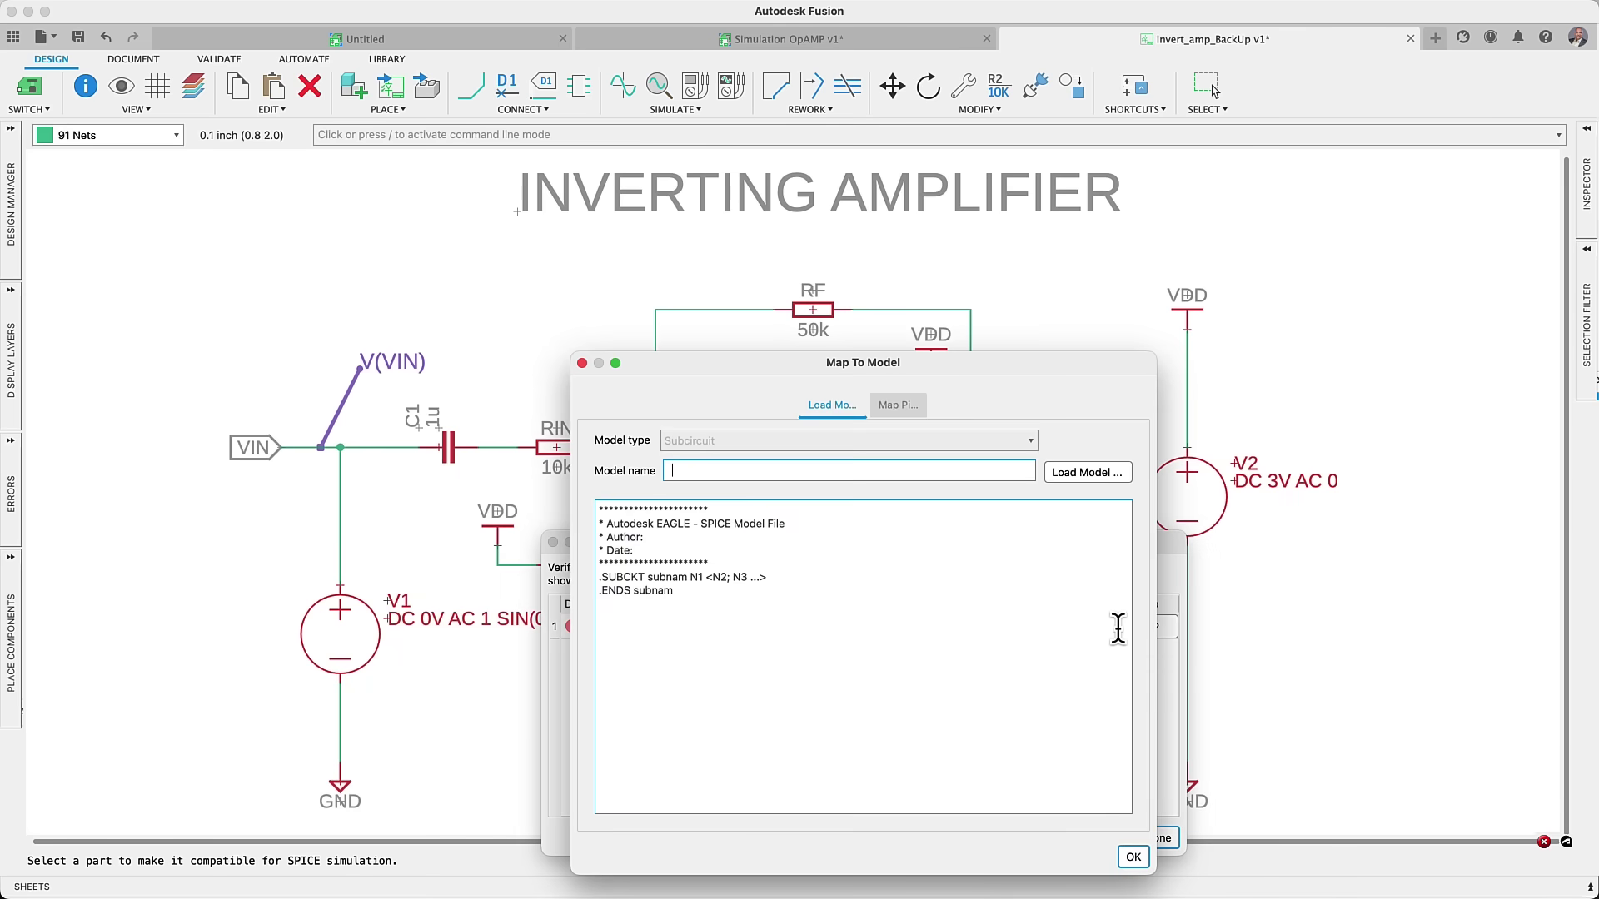
left_click(1087, 472)
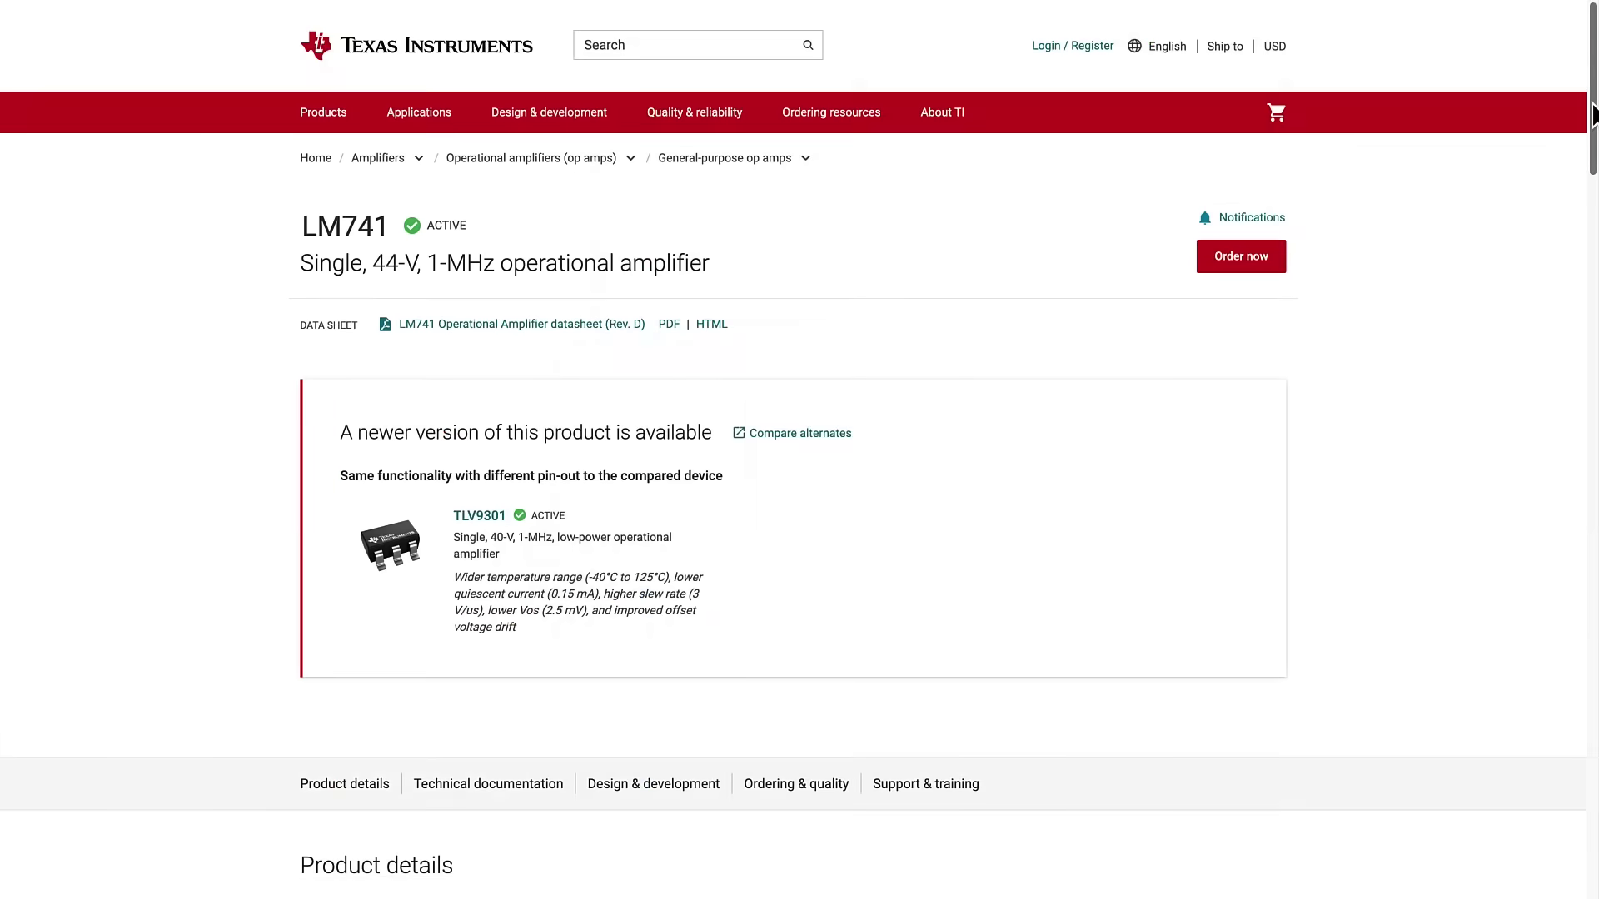
left_click_drag(1593, 114, 1574, 347)
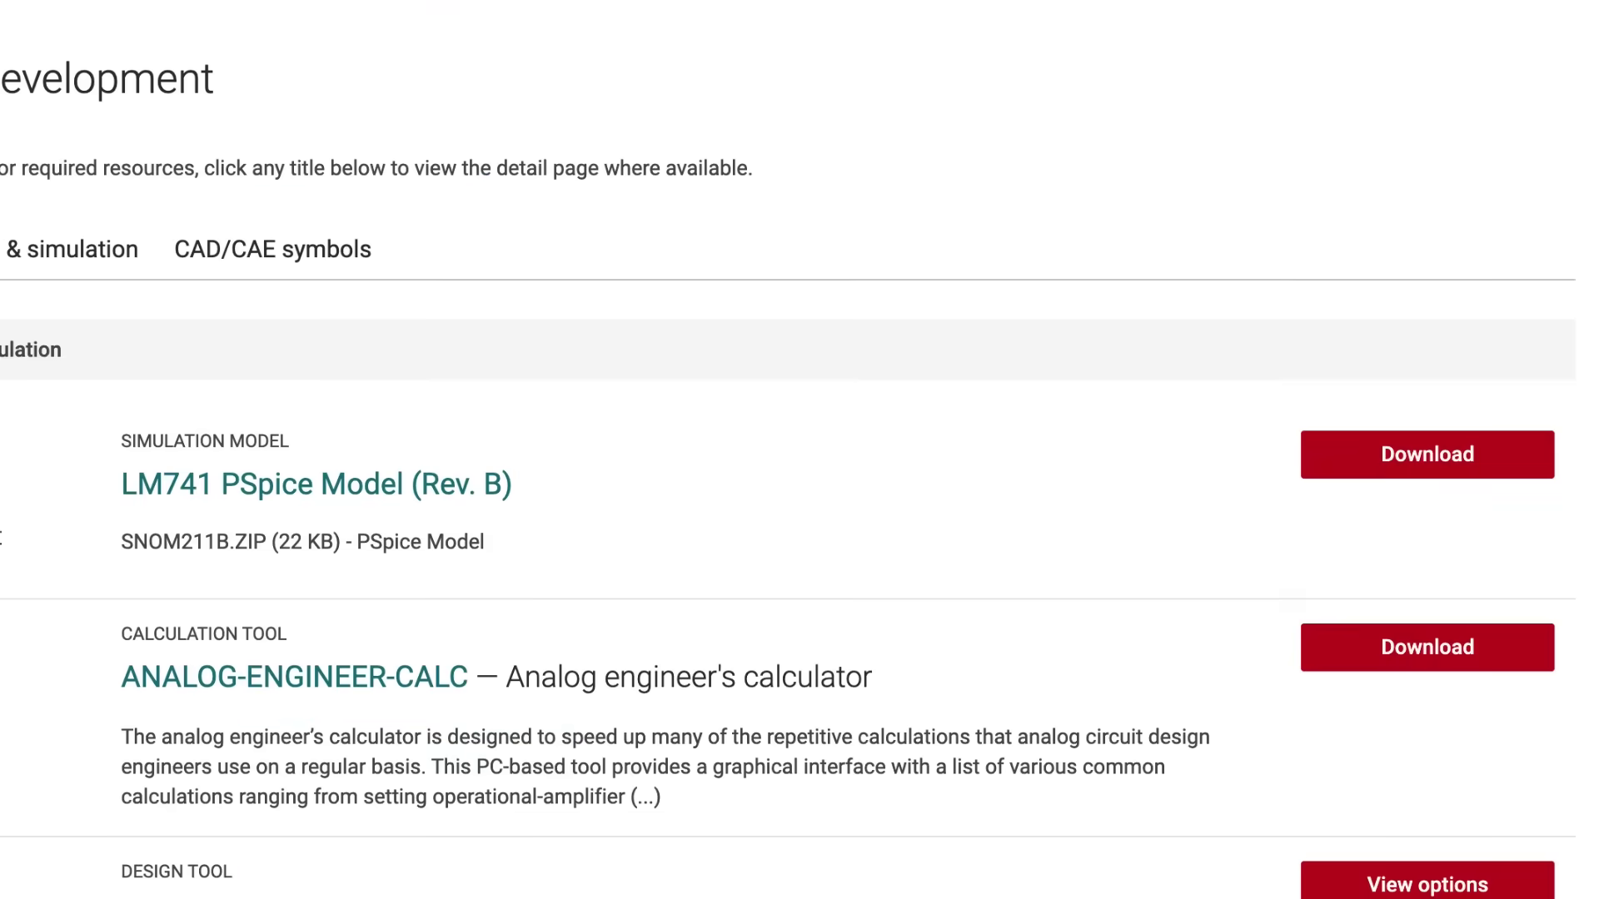
left_click(1481, 471)
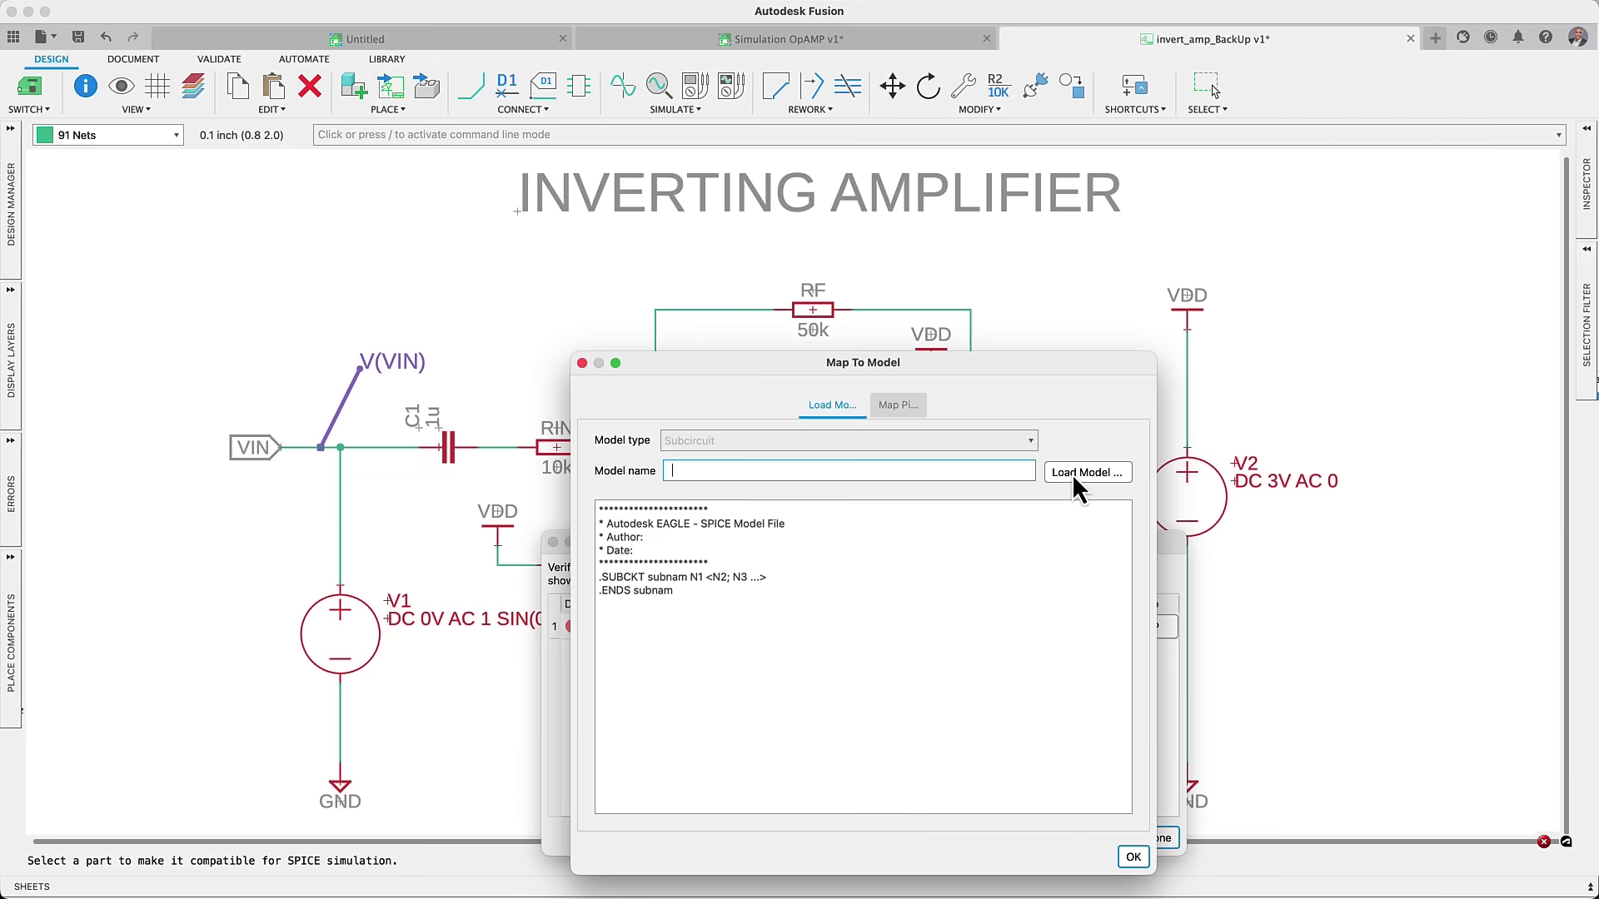
Step: Load OpAmp > snom211b > lm741.lib as IC1's model and confirm the pin mapping
left_click(1077, 474)
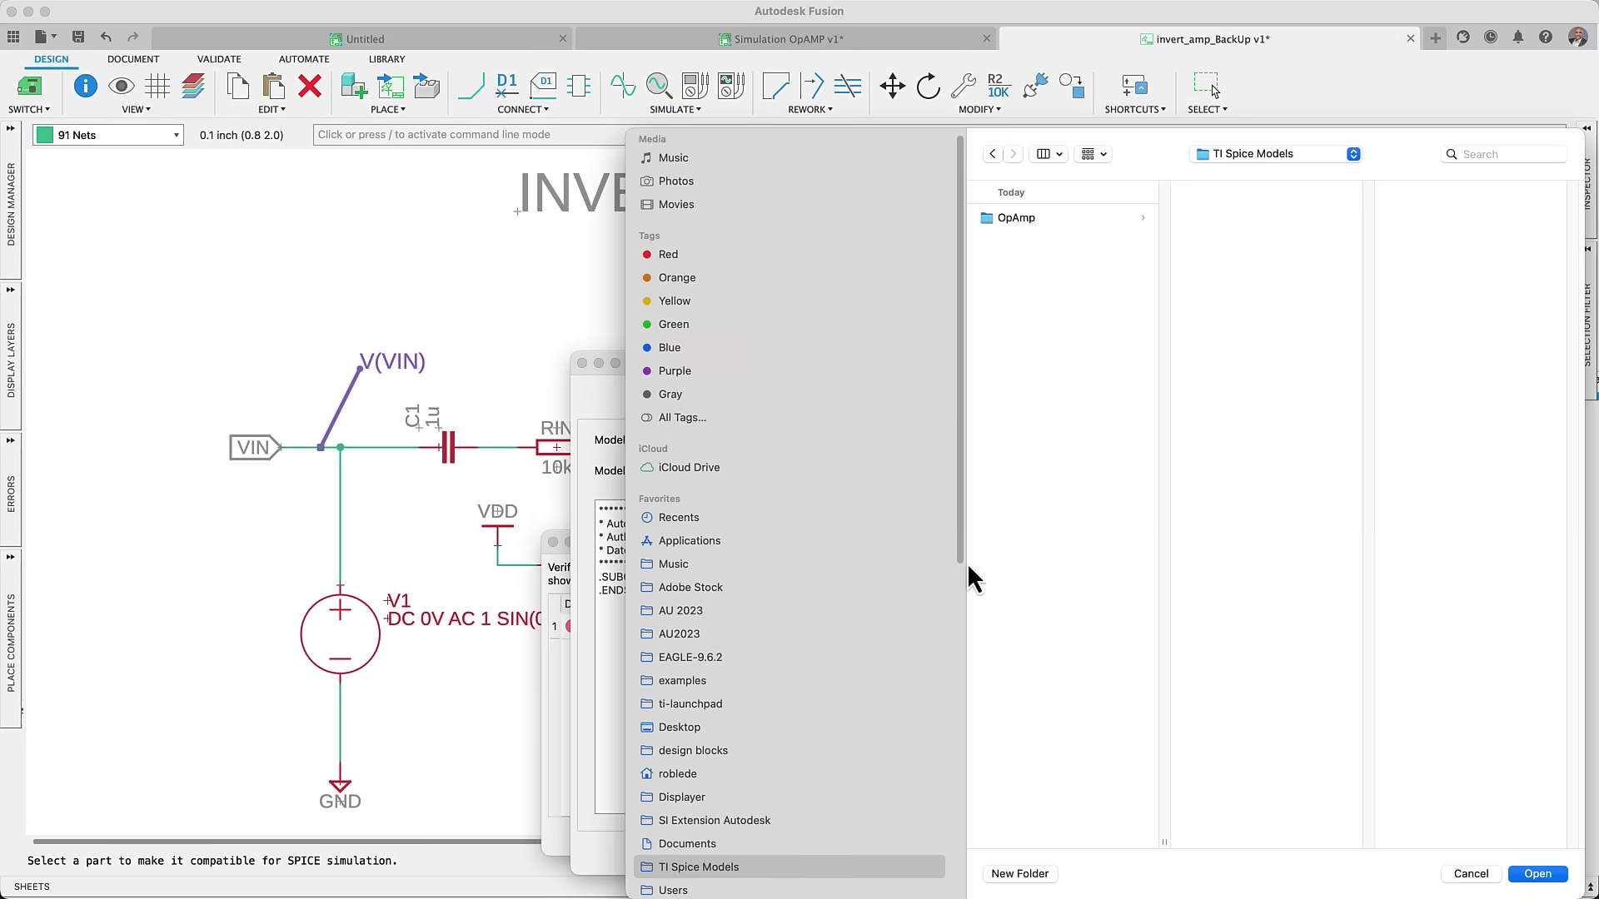
left_click(1034, 220)
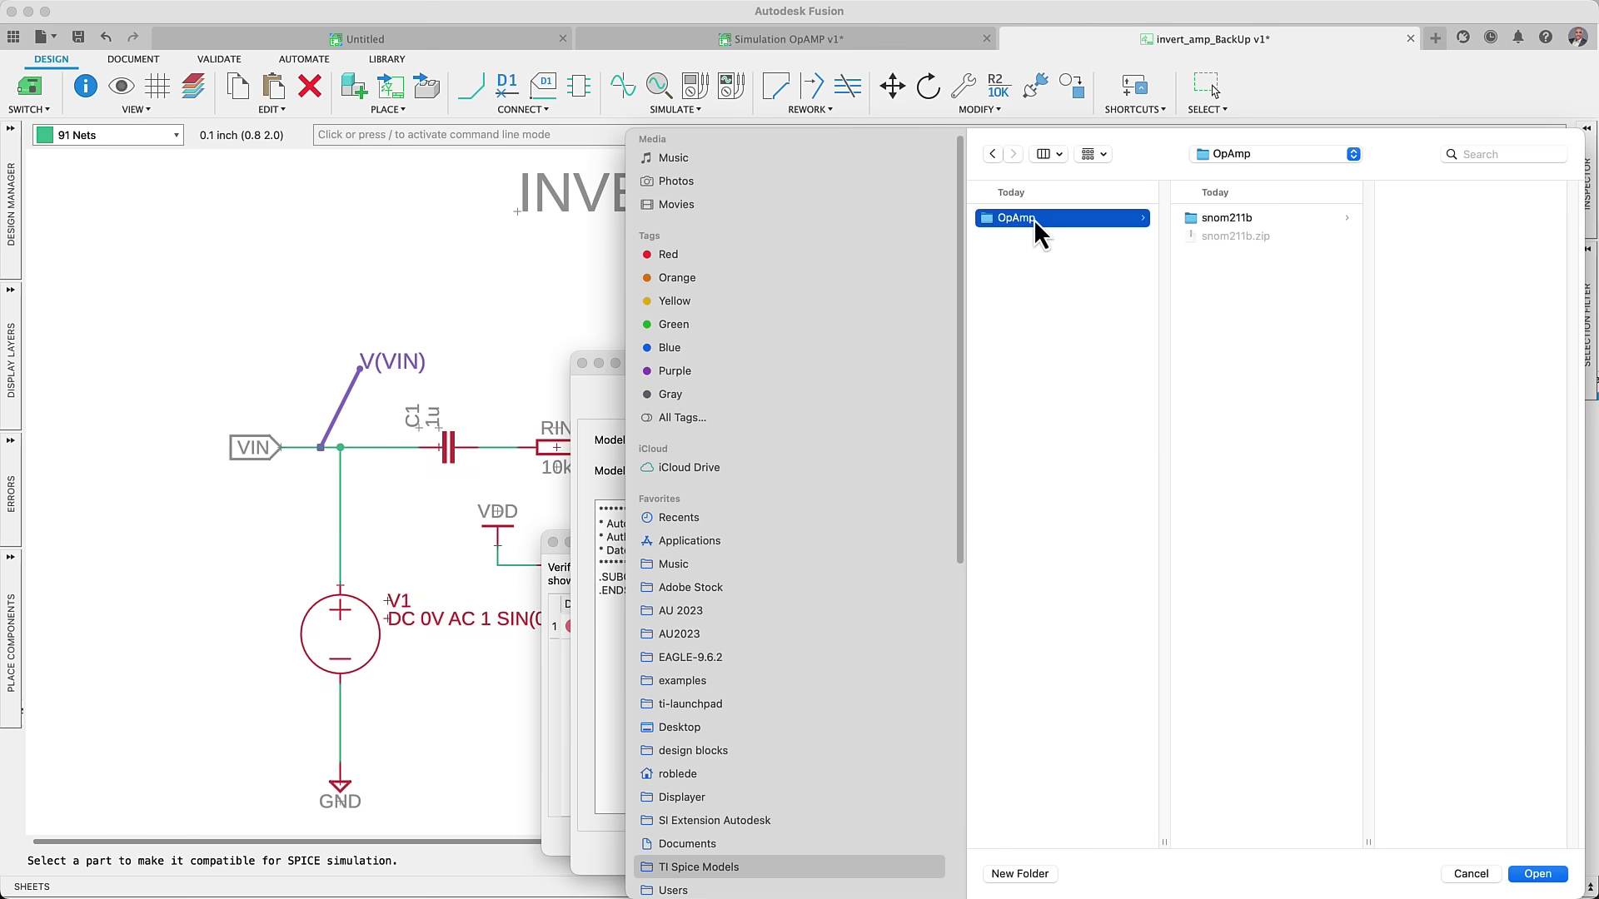
left_click(1240, 221)
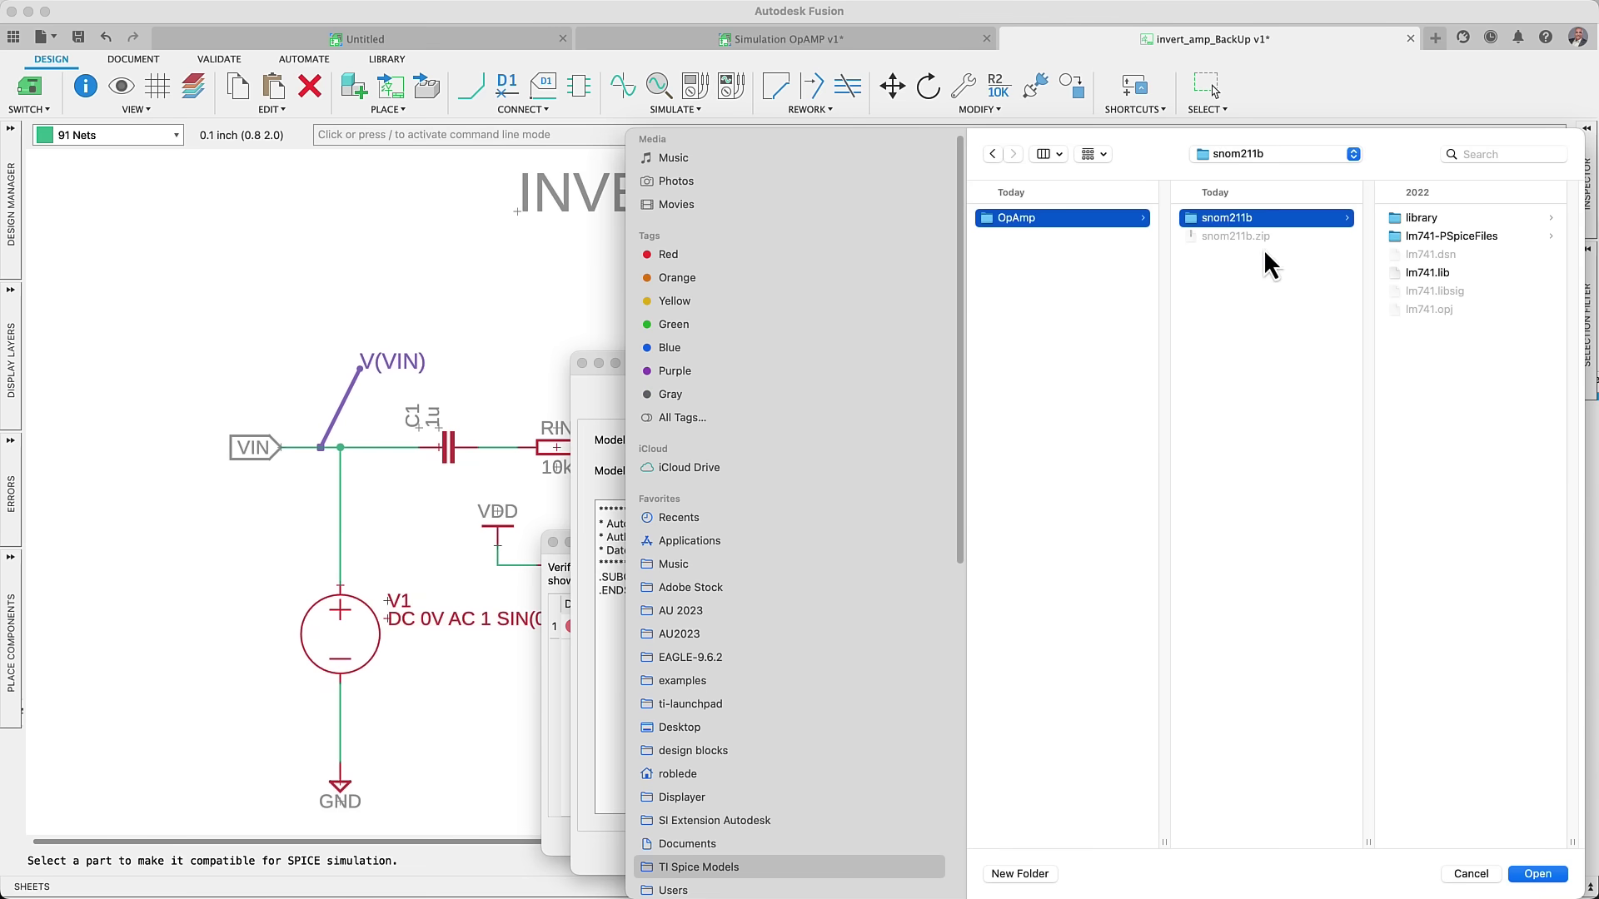
left_click(1426, 273)
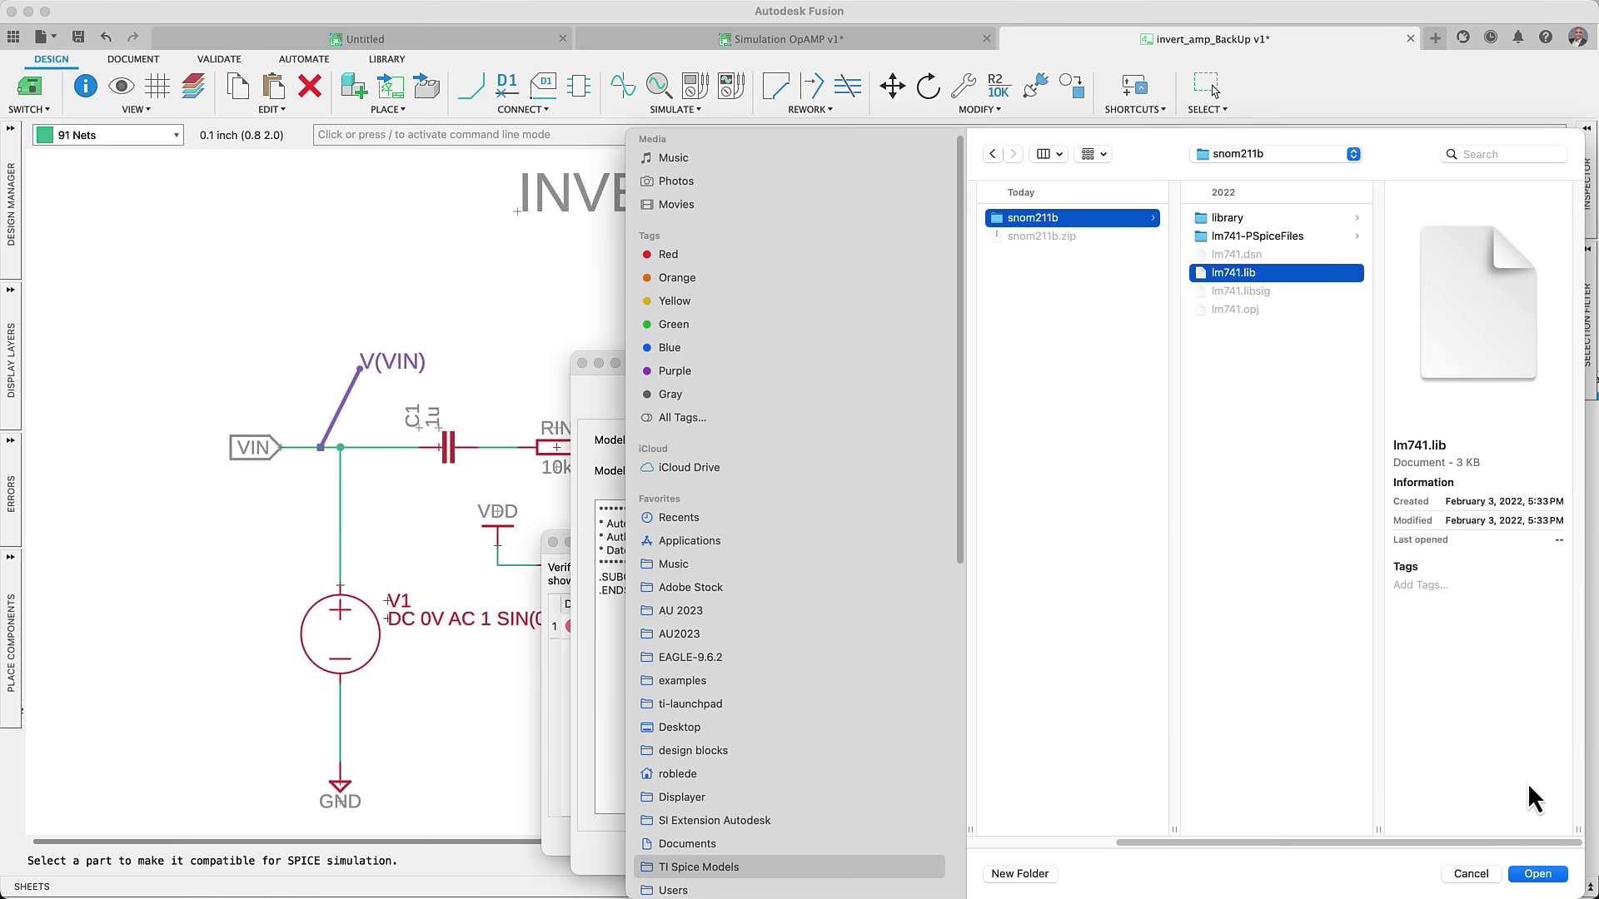
left_click(1536, 874)
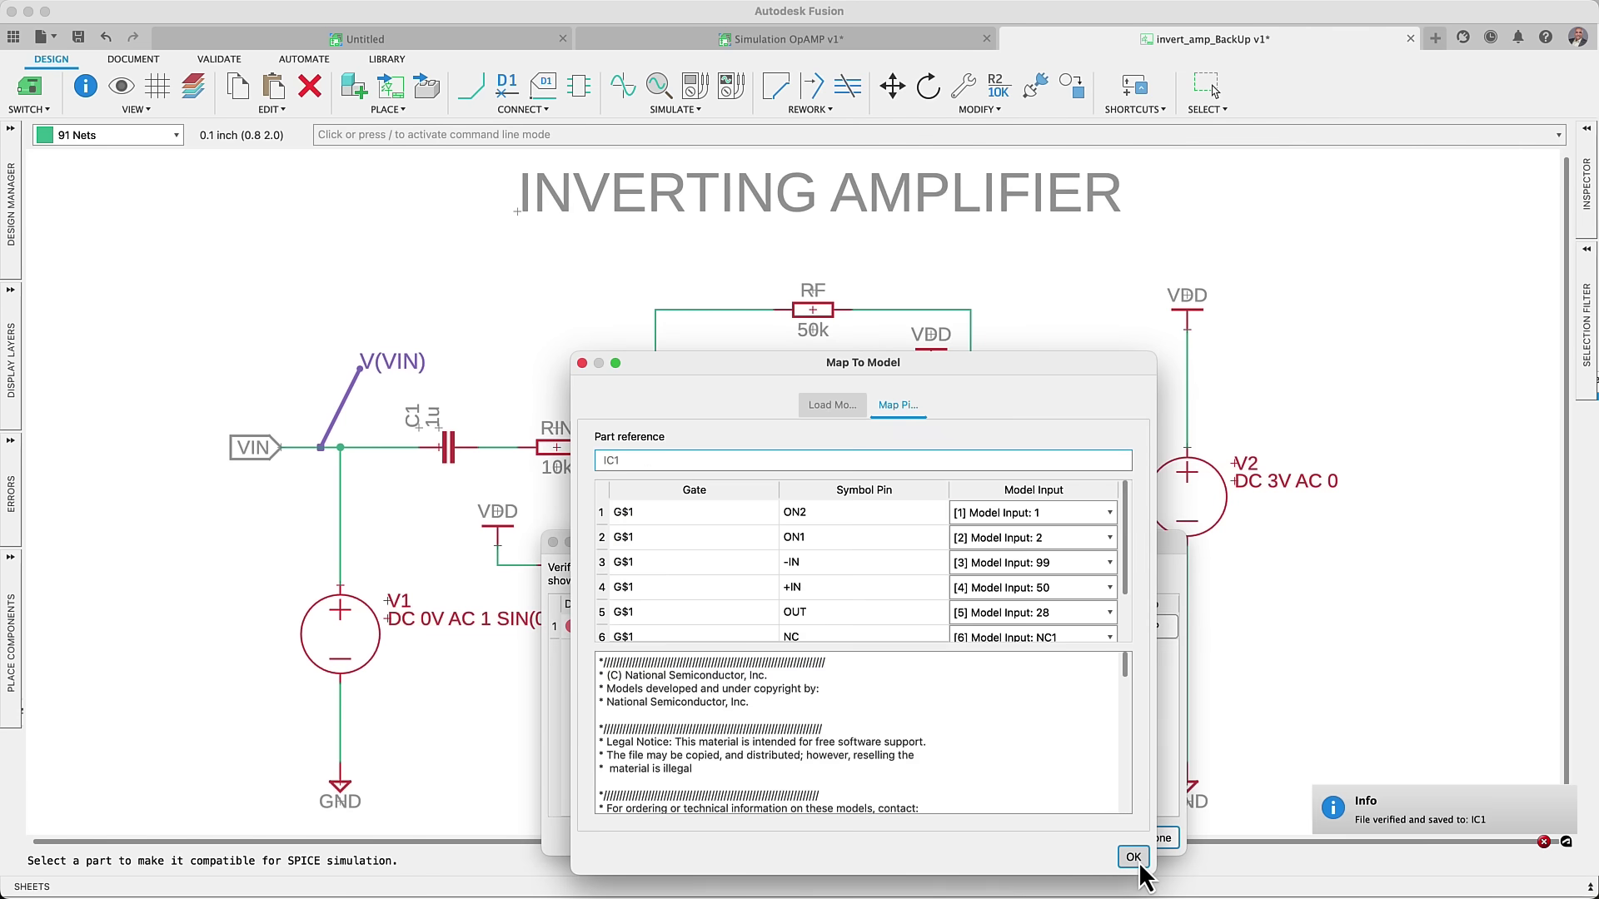
left_click(1134, 858)
left_click(1159, 838)
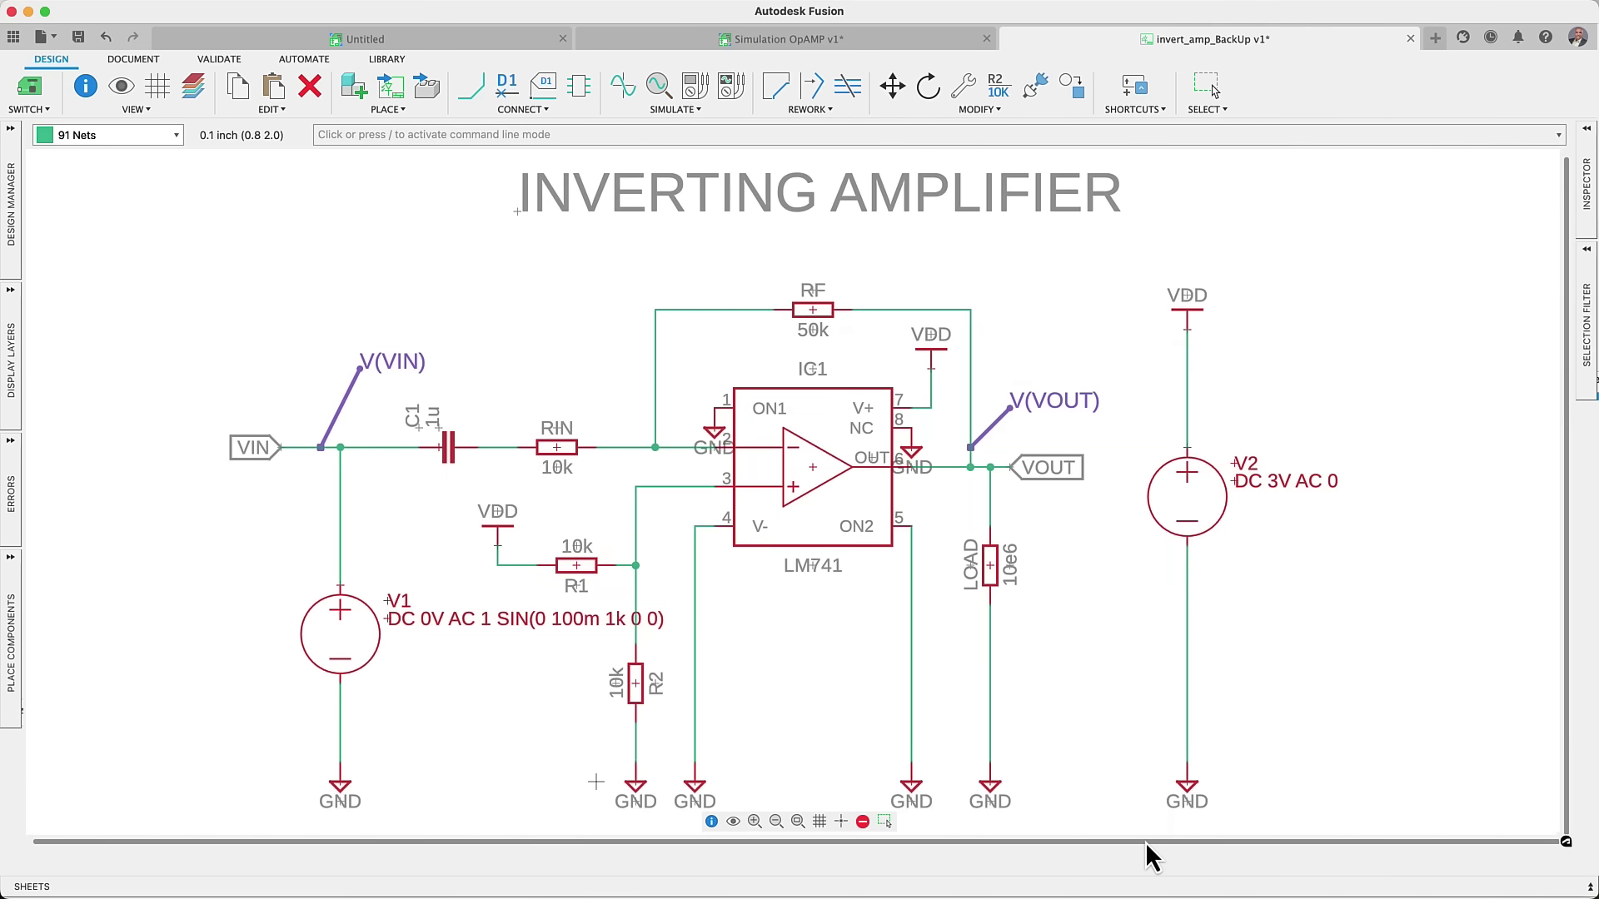
Step: Run a Transient simulation with 5m end time to plot VOUT and VIN
left_click(624, 100)
left_click(887, 593)
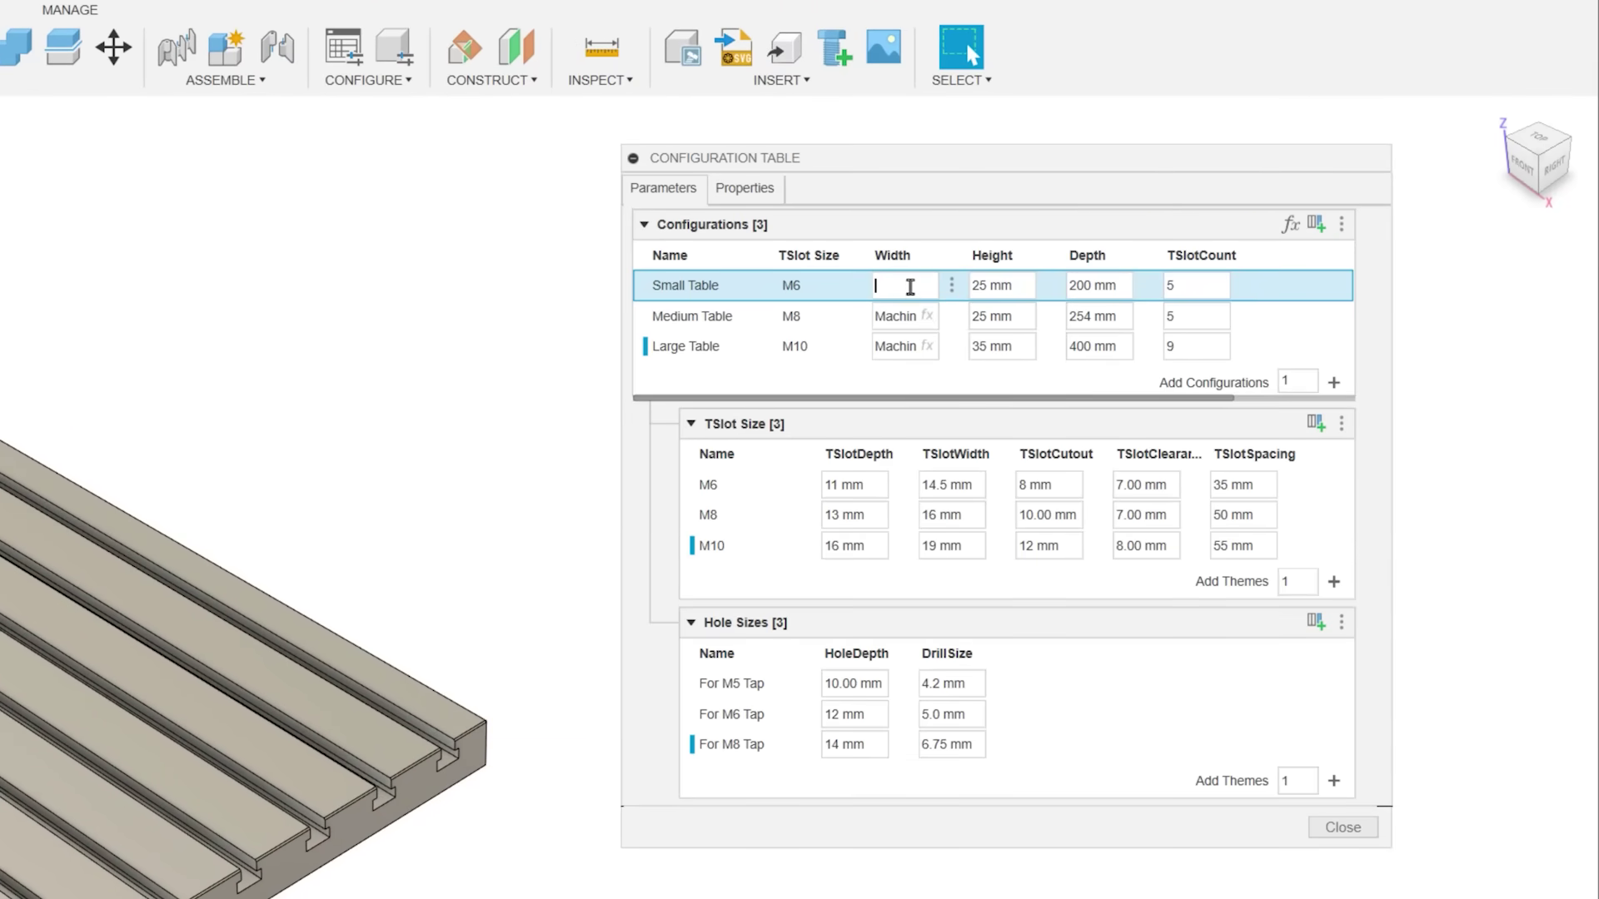
Step: Set the Small Table width to MachineWidth and duplicate the For M5 Tap hole size row
type("ma")
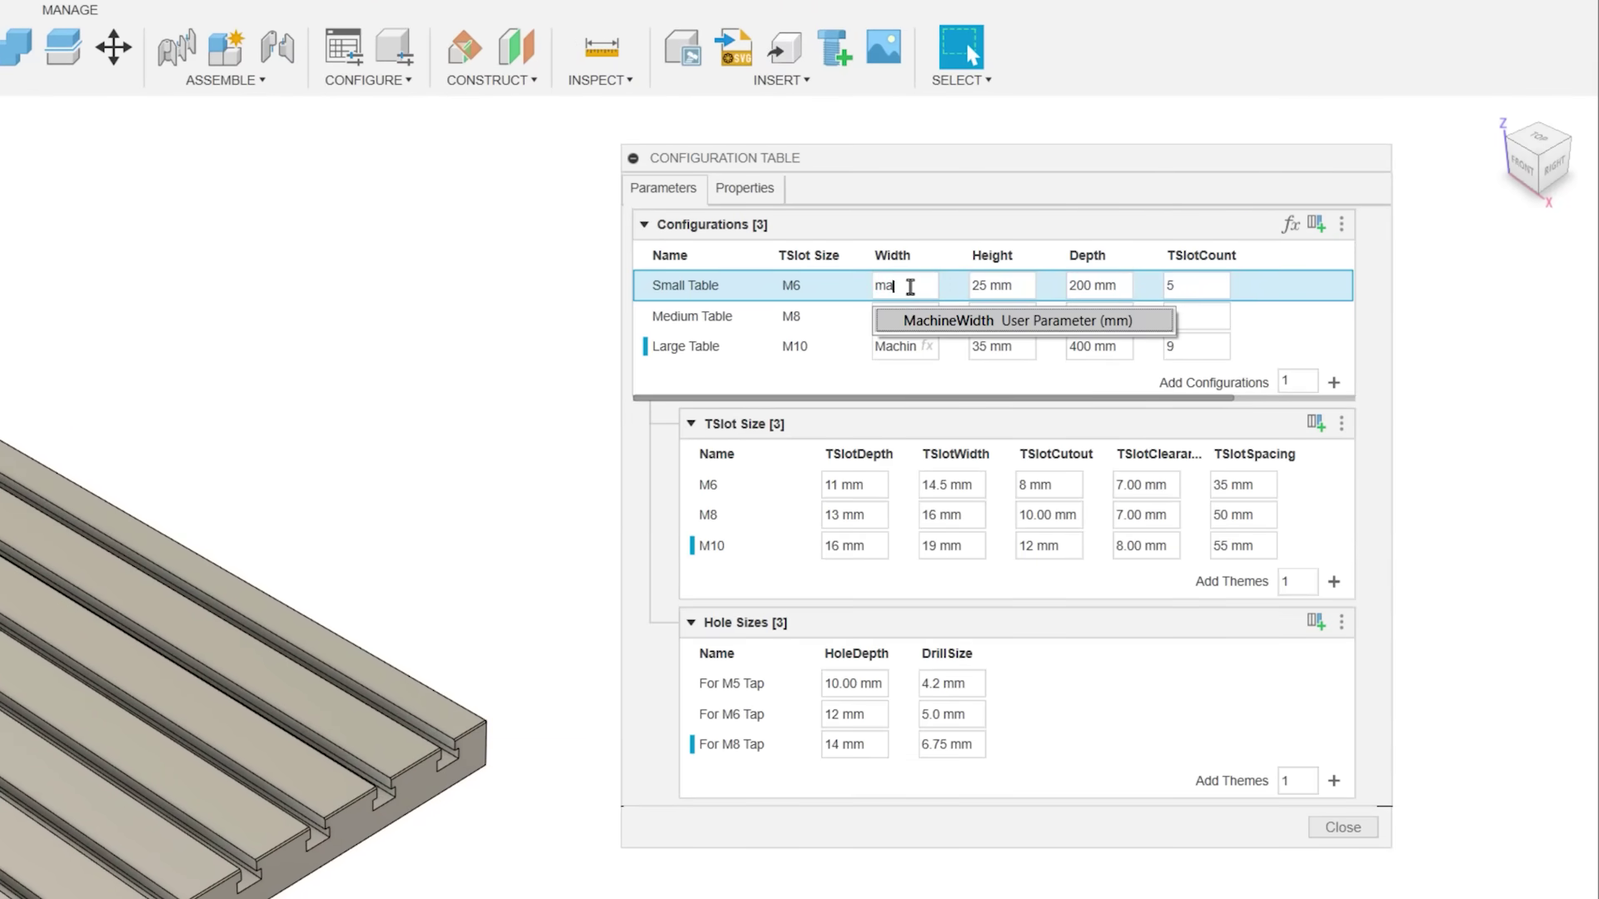
type("c")
key("Return")
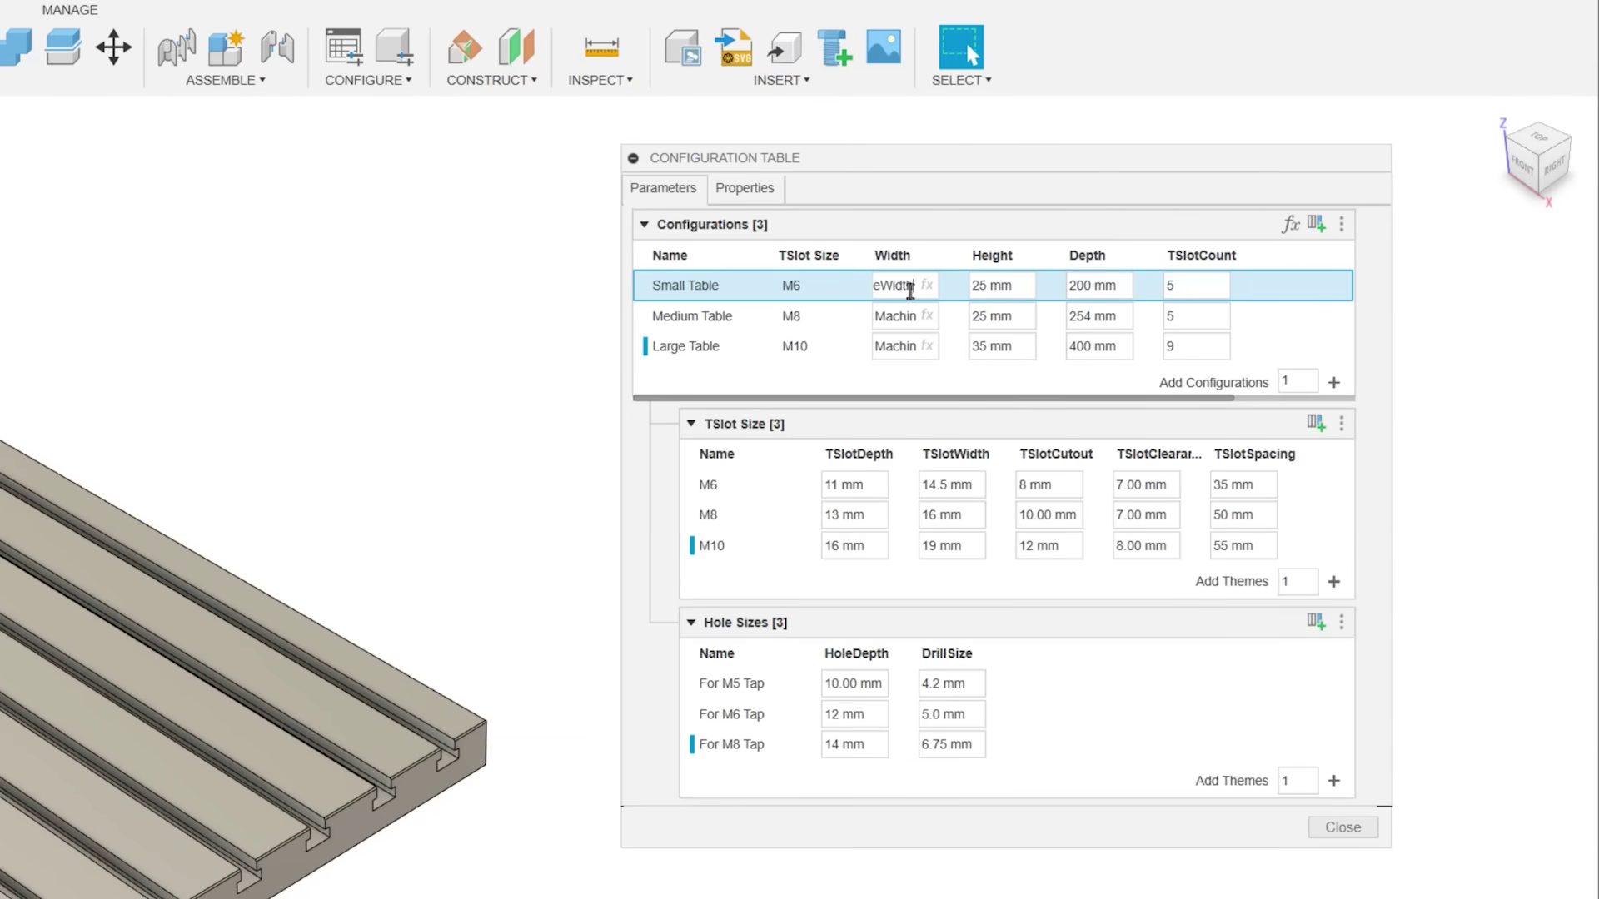
left_click(760, 686)
right_click(761, 687)
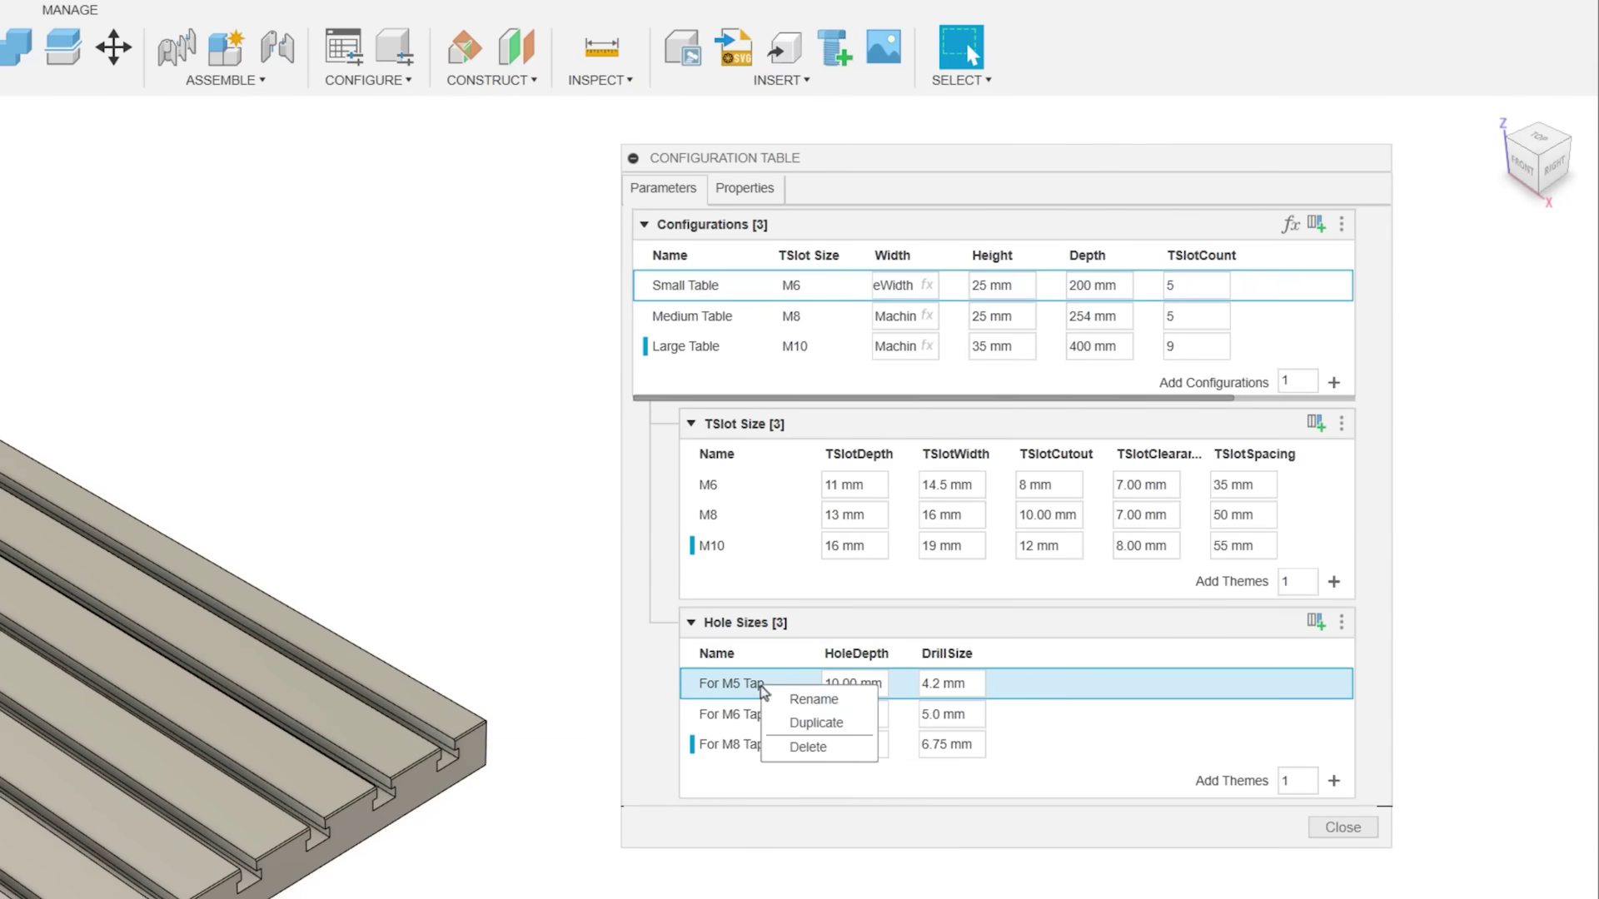
left_click(806, 723)
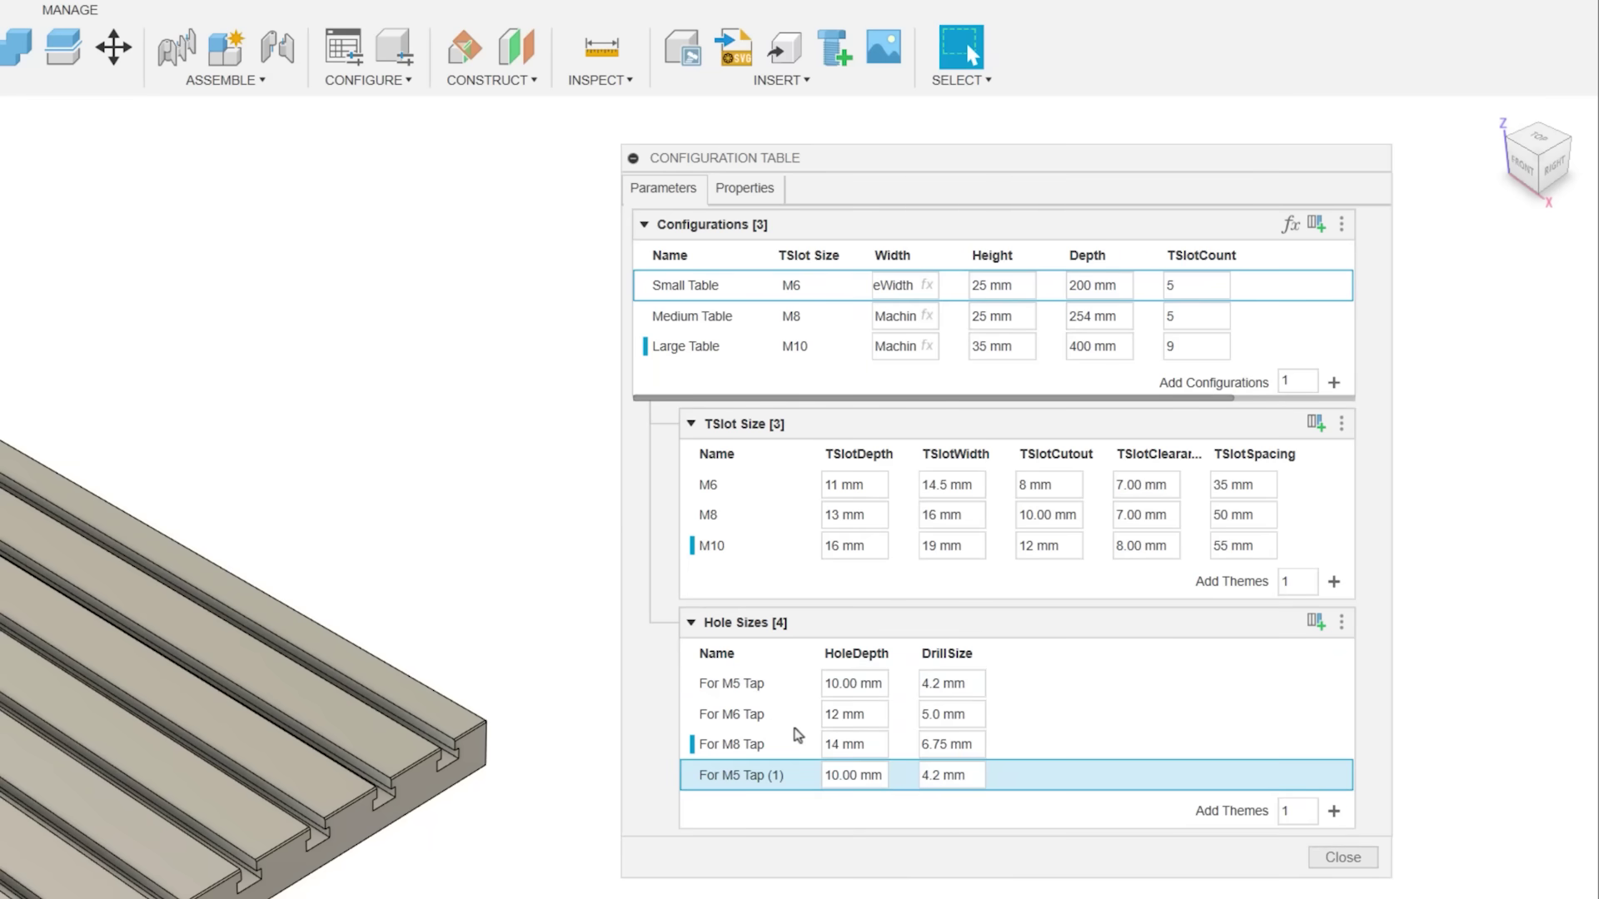
Step: Move the TSlotDepth column into the Hole Sizes table and close the configuration table
right_click(855, 458)
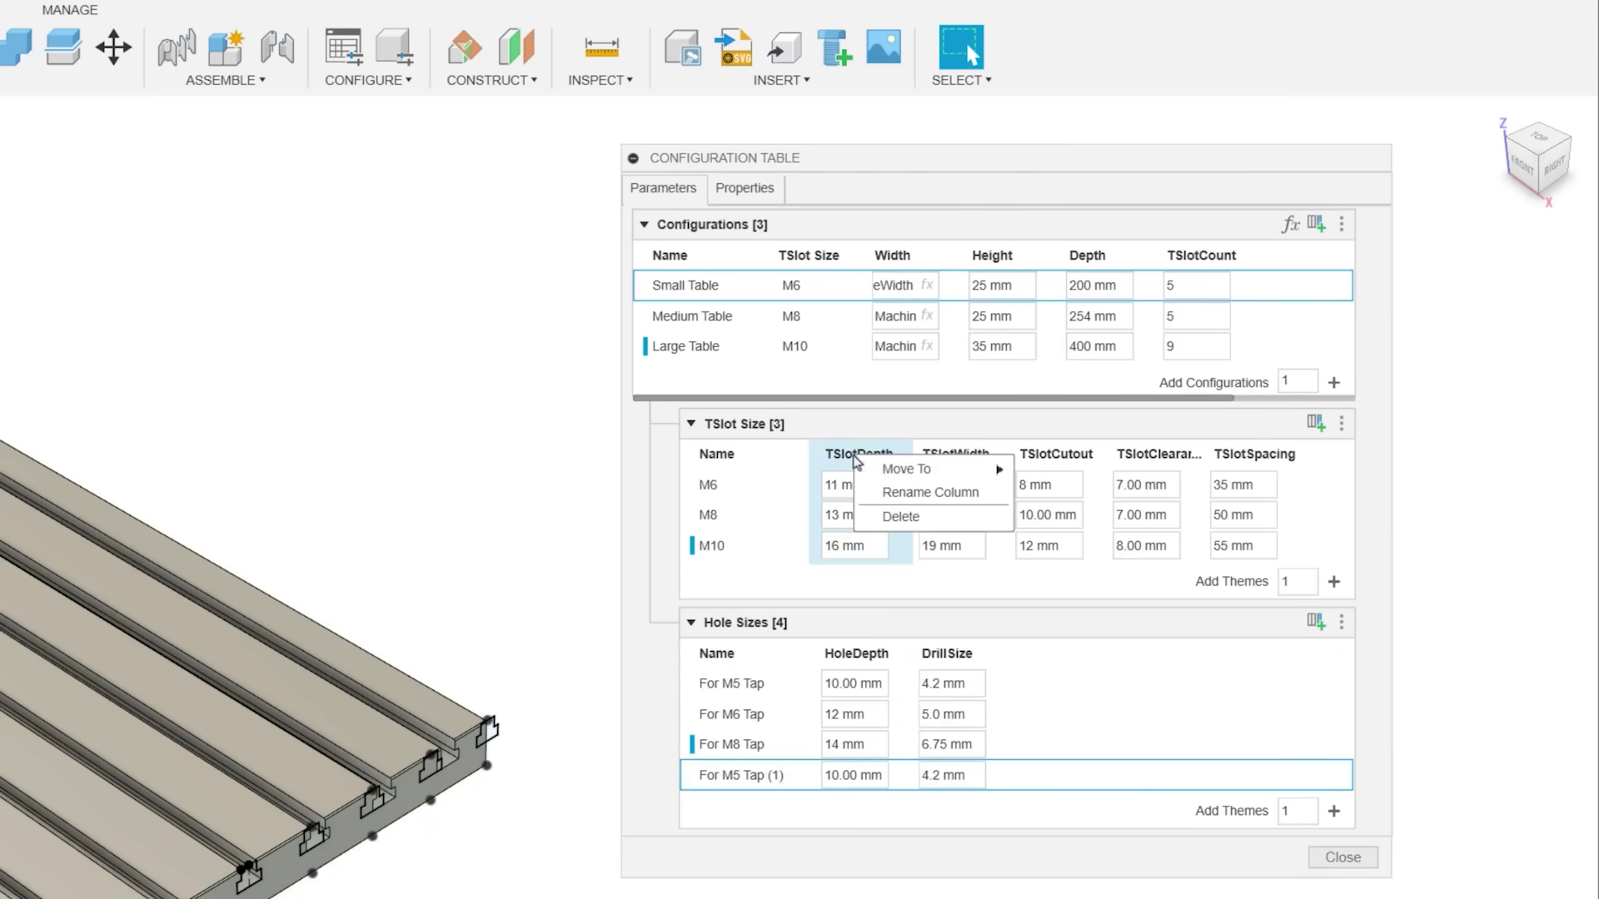
mouse_move(922, 472)
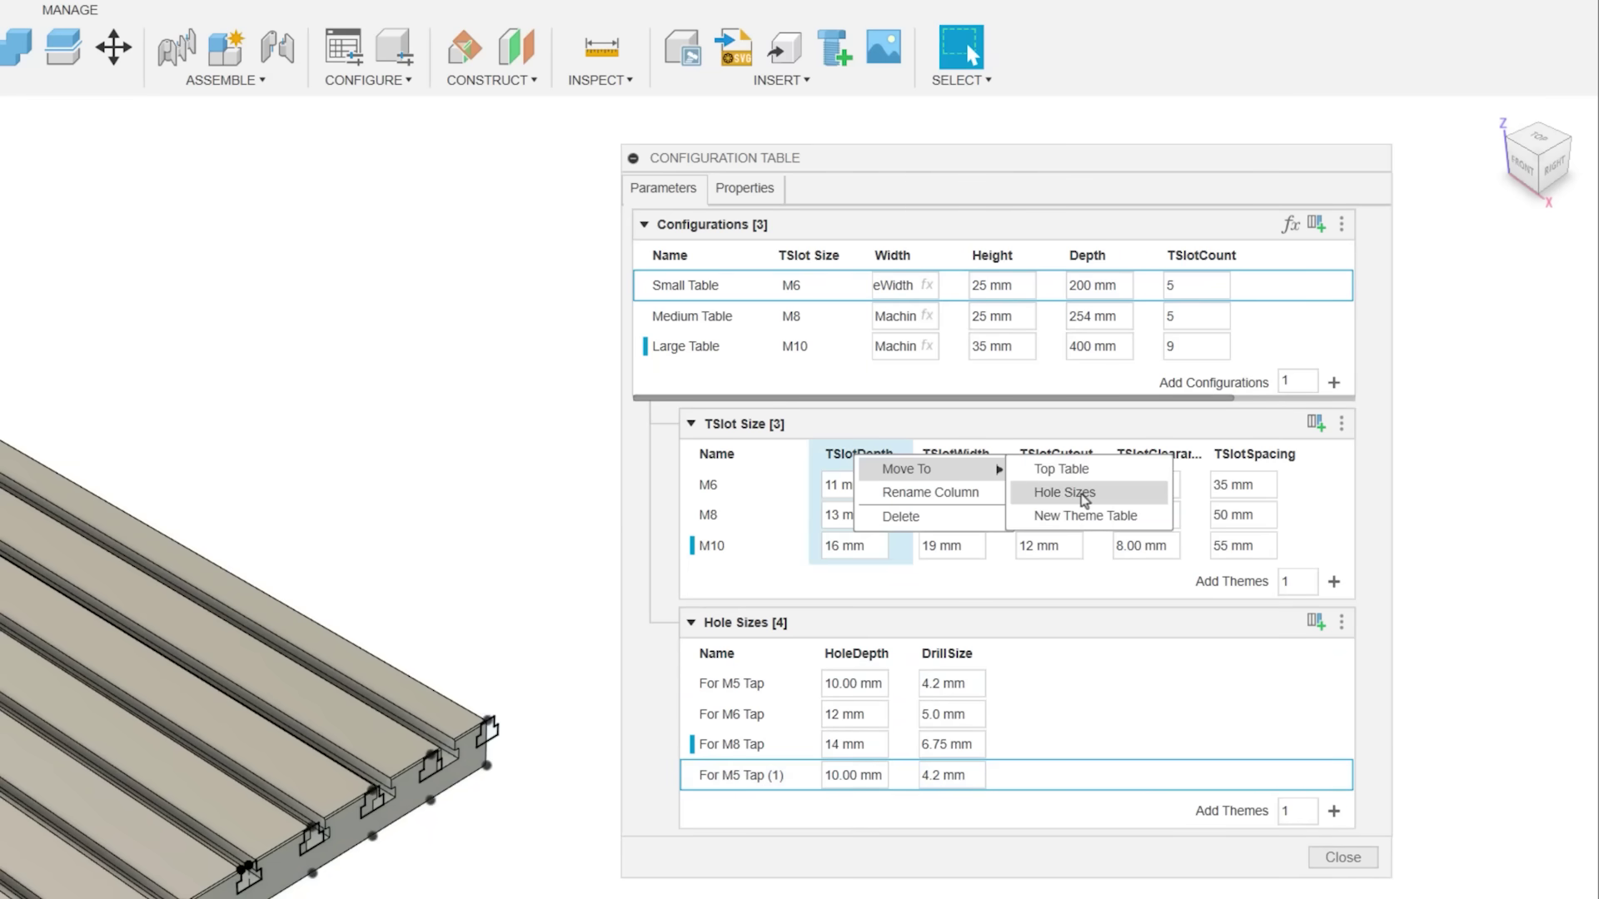
left_click(1084, 495)
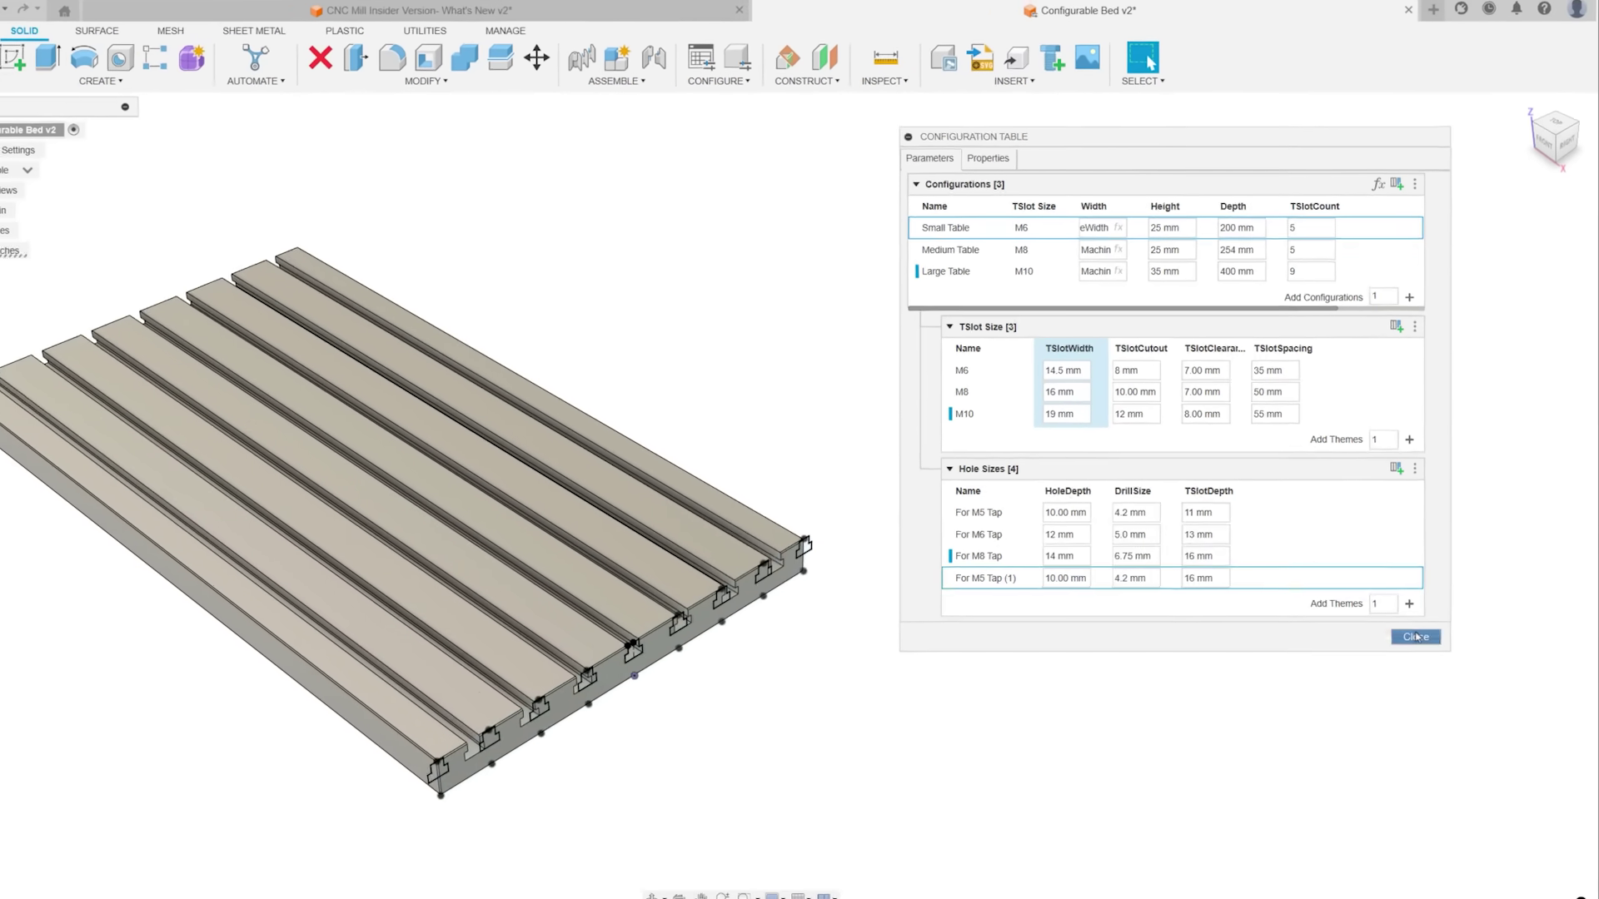
left_click(1416, 637)
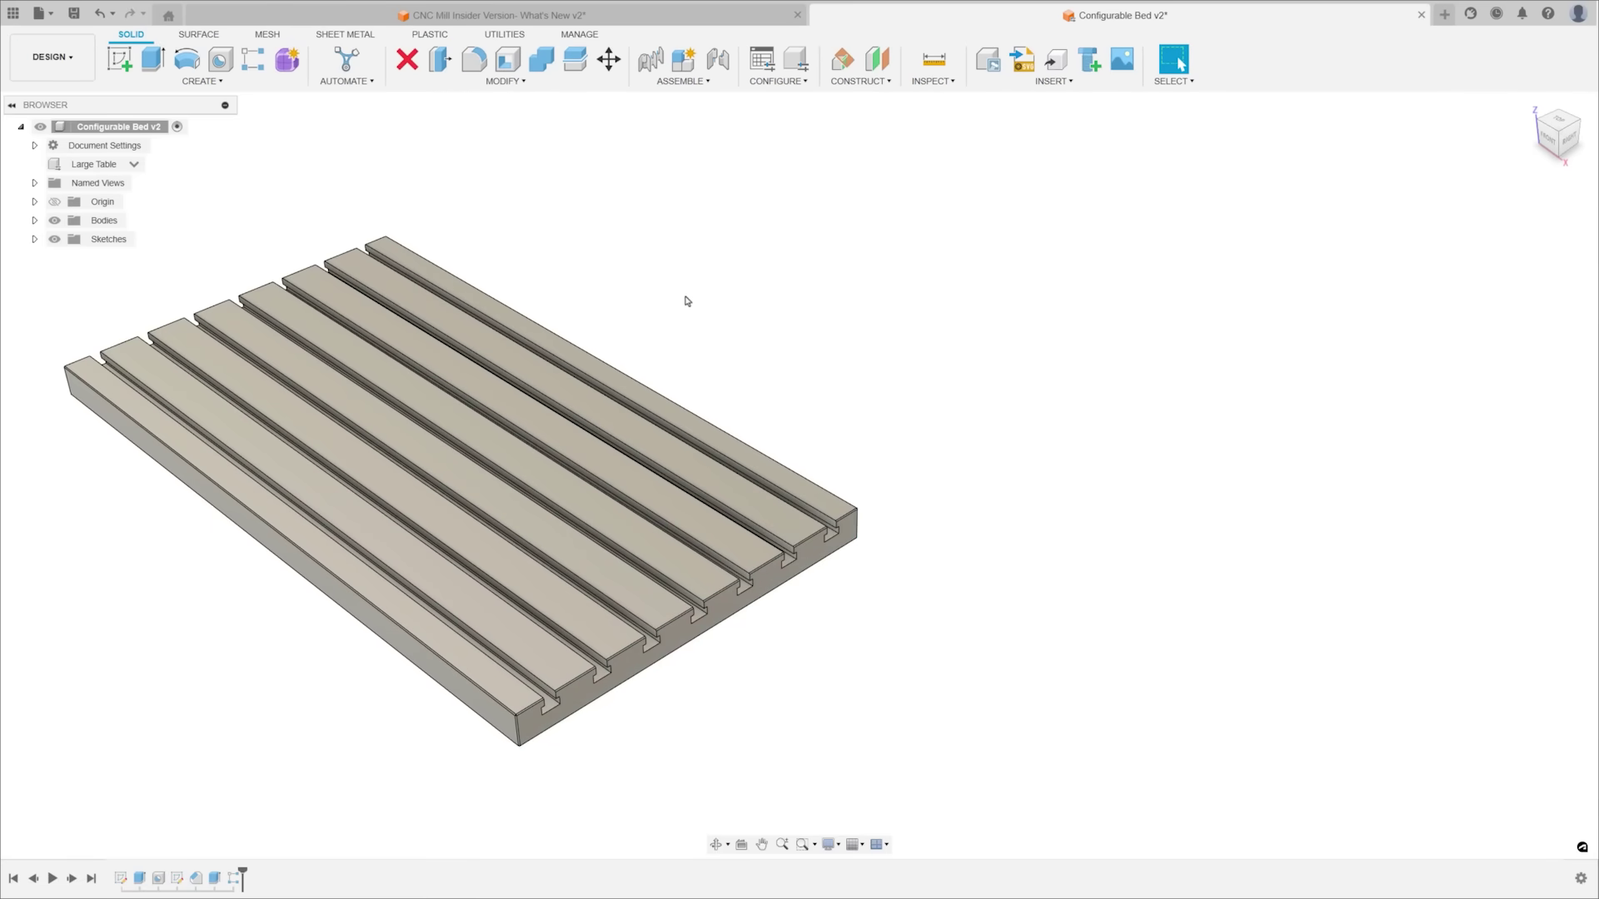
Step: In the CNC Mill assembly, choose the Large Table v3 configuration for the Configurable Bed
left_click(541, 17)
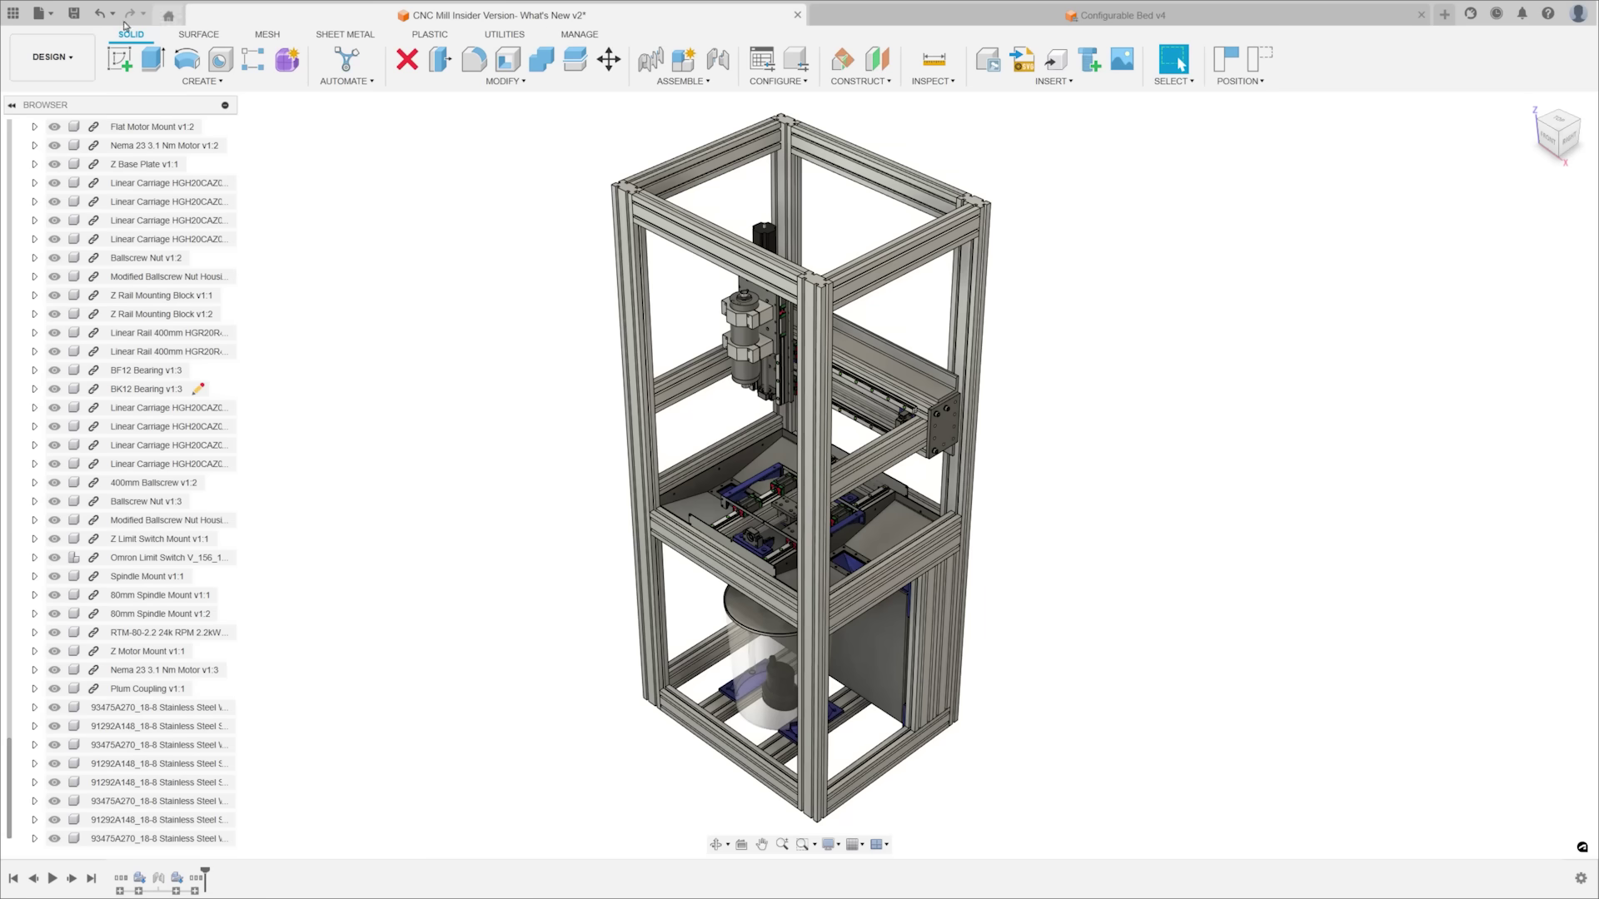
left_click(10, 15)
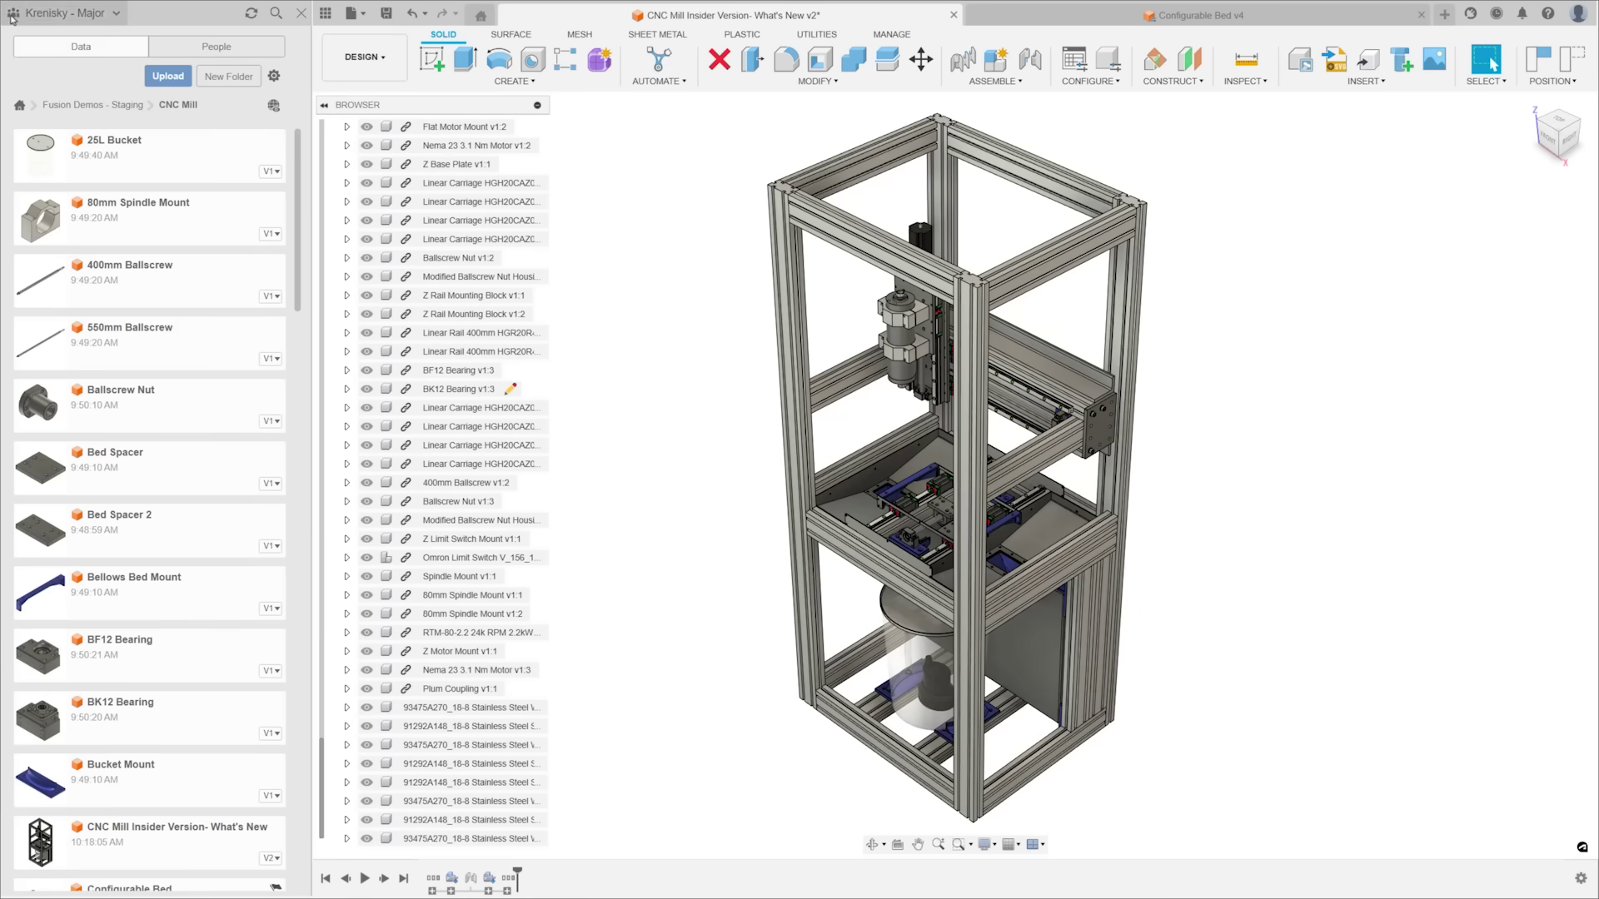
scroll(297, 295, "down", 5)
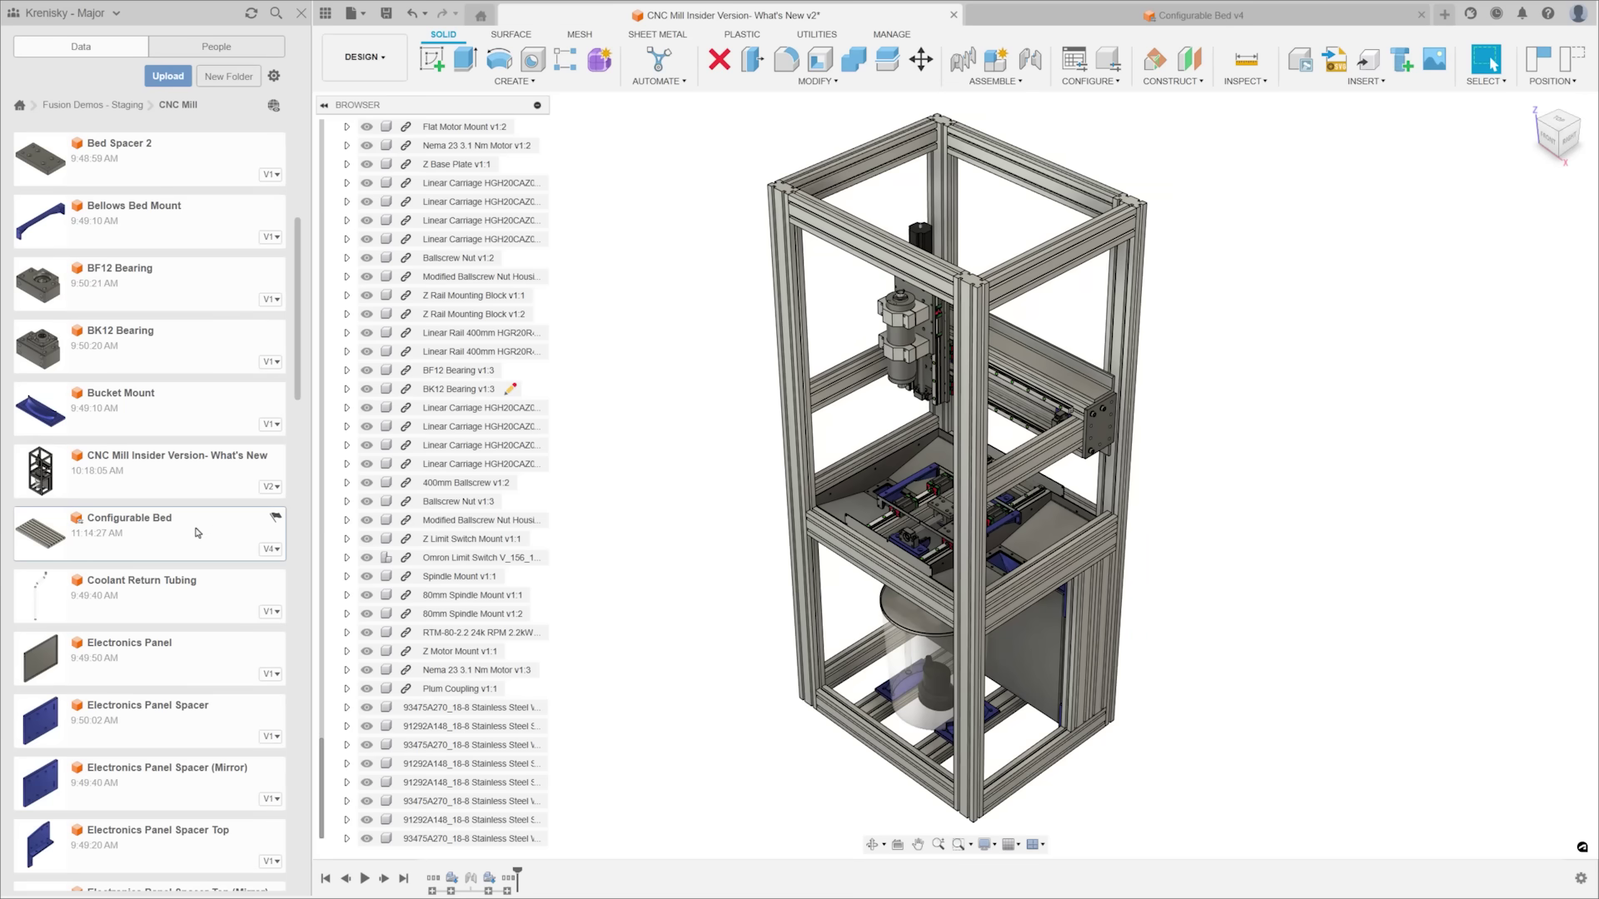
right_click(186, 529)
left_click(244, 558)
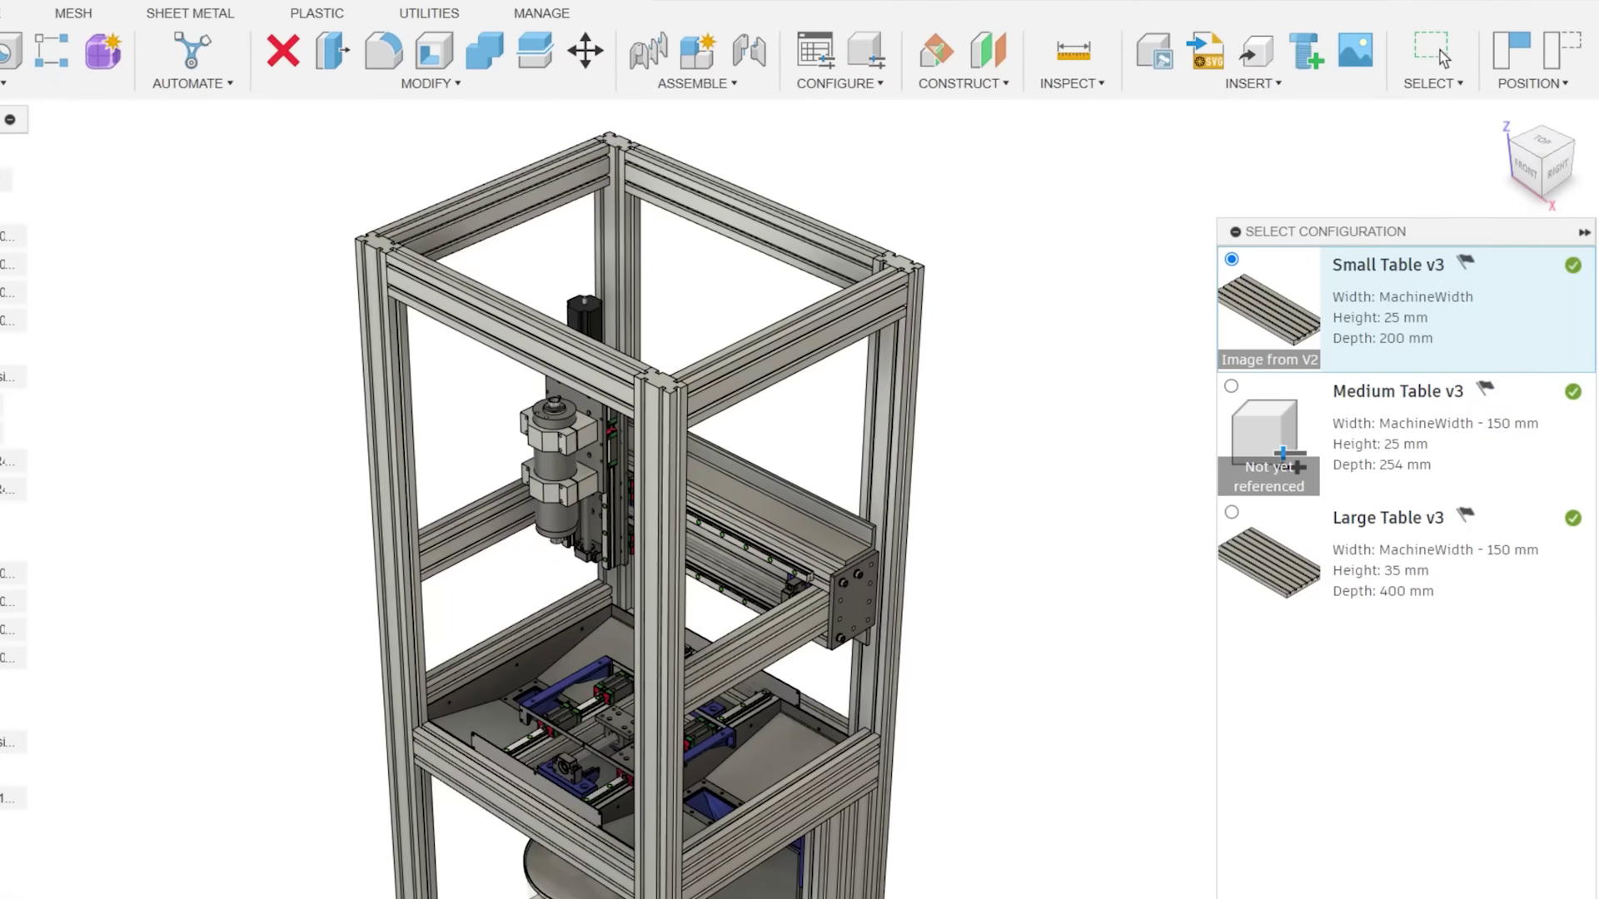
left_click(1238, 550)
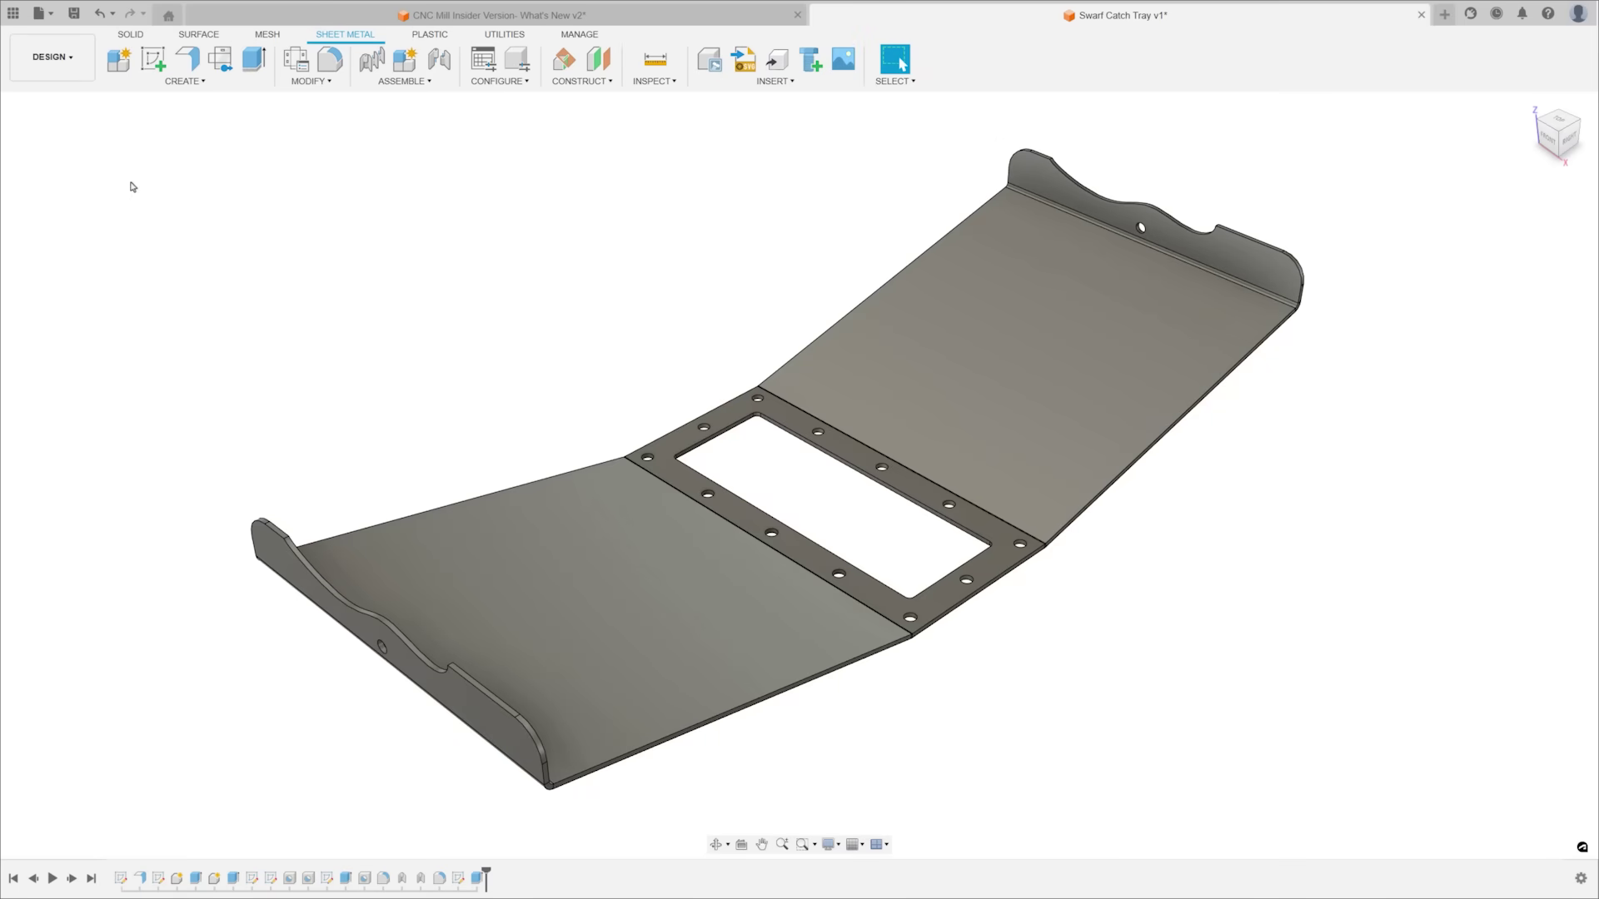
Step: Export the tray's flat pattern as a DXF named 'Swarf Catch Tray Export' to the cloud project
double_click(130, 186)
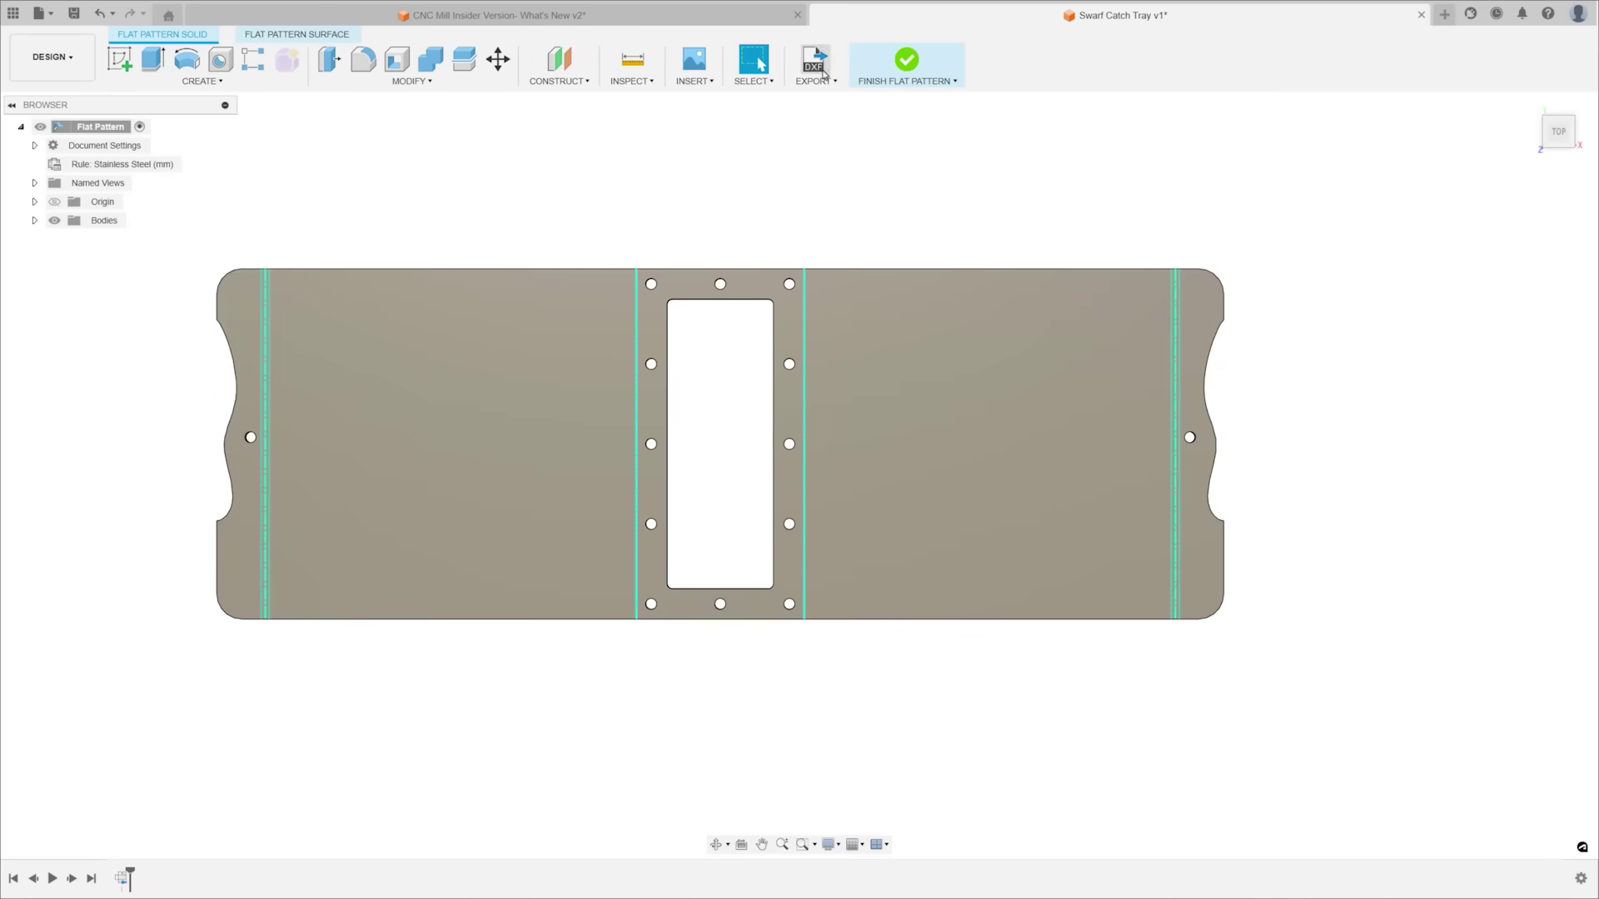
left_click(822, 73)
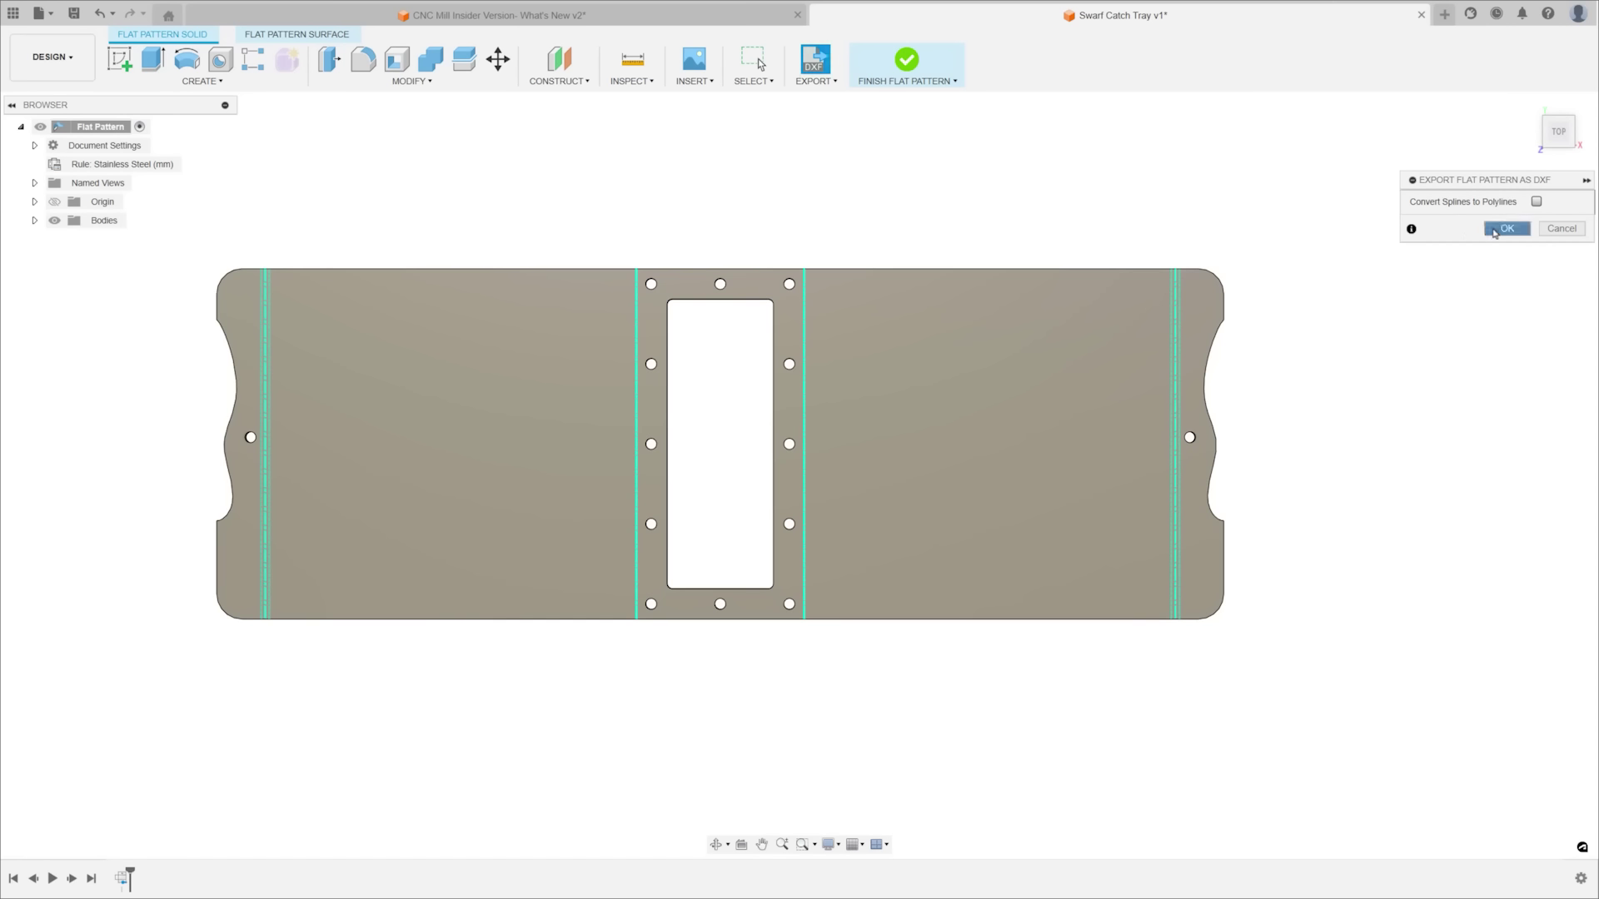
left_click(1490, 232)
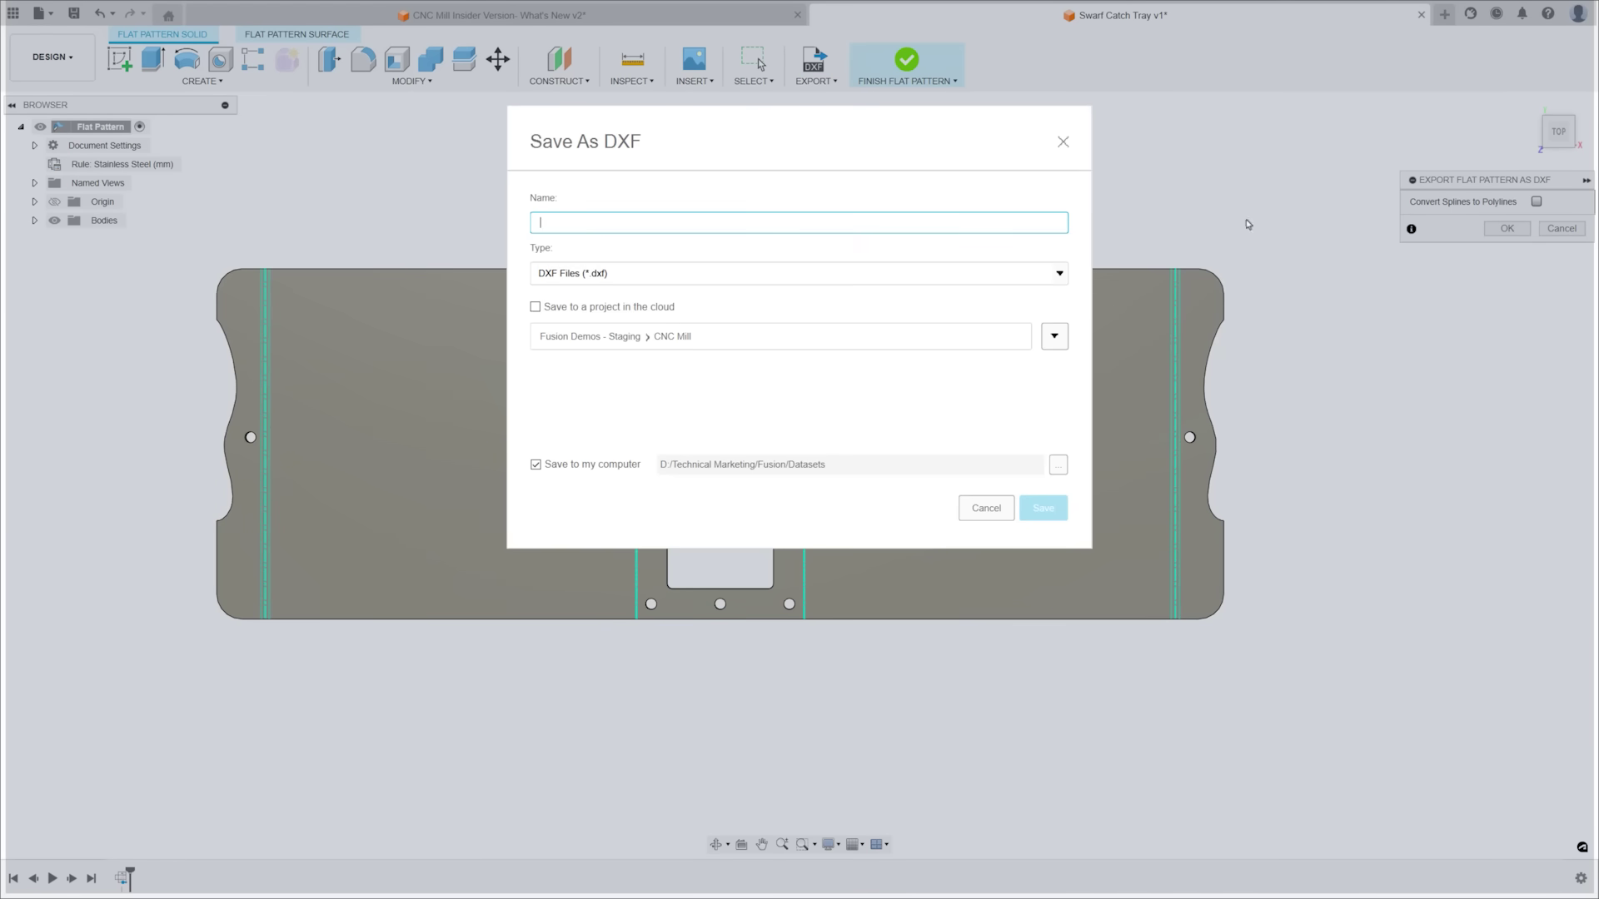
left_click(536, 464)
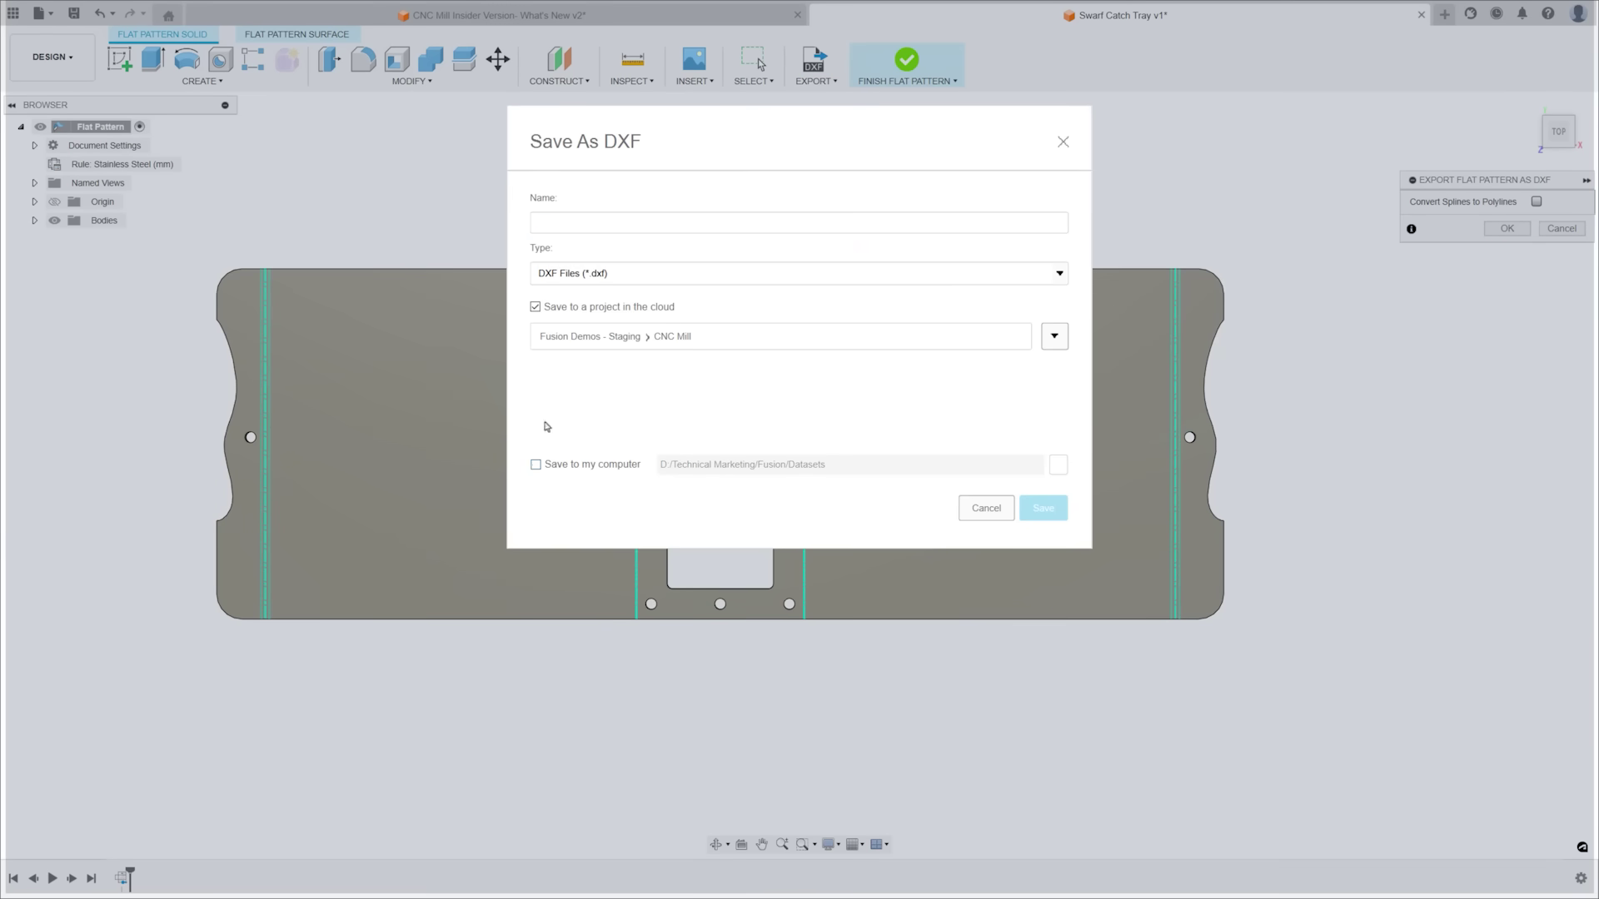
left_click(551, 221)
type("Swarf Catch T")
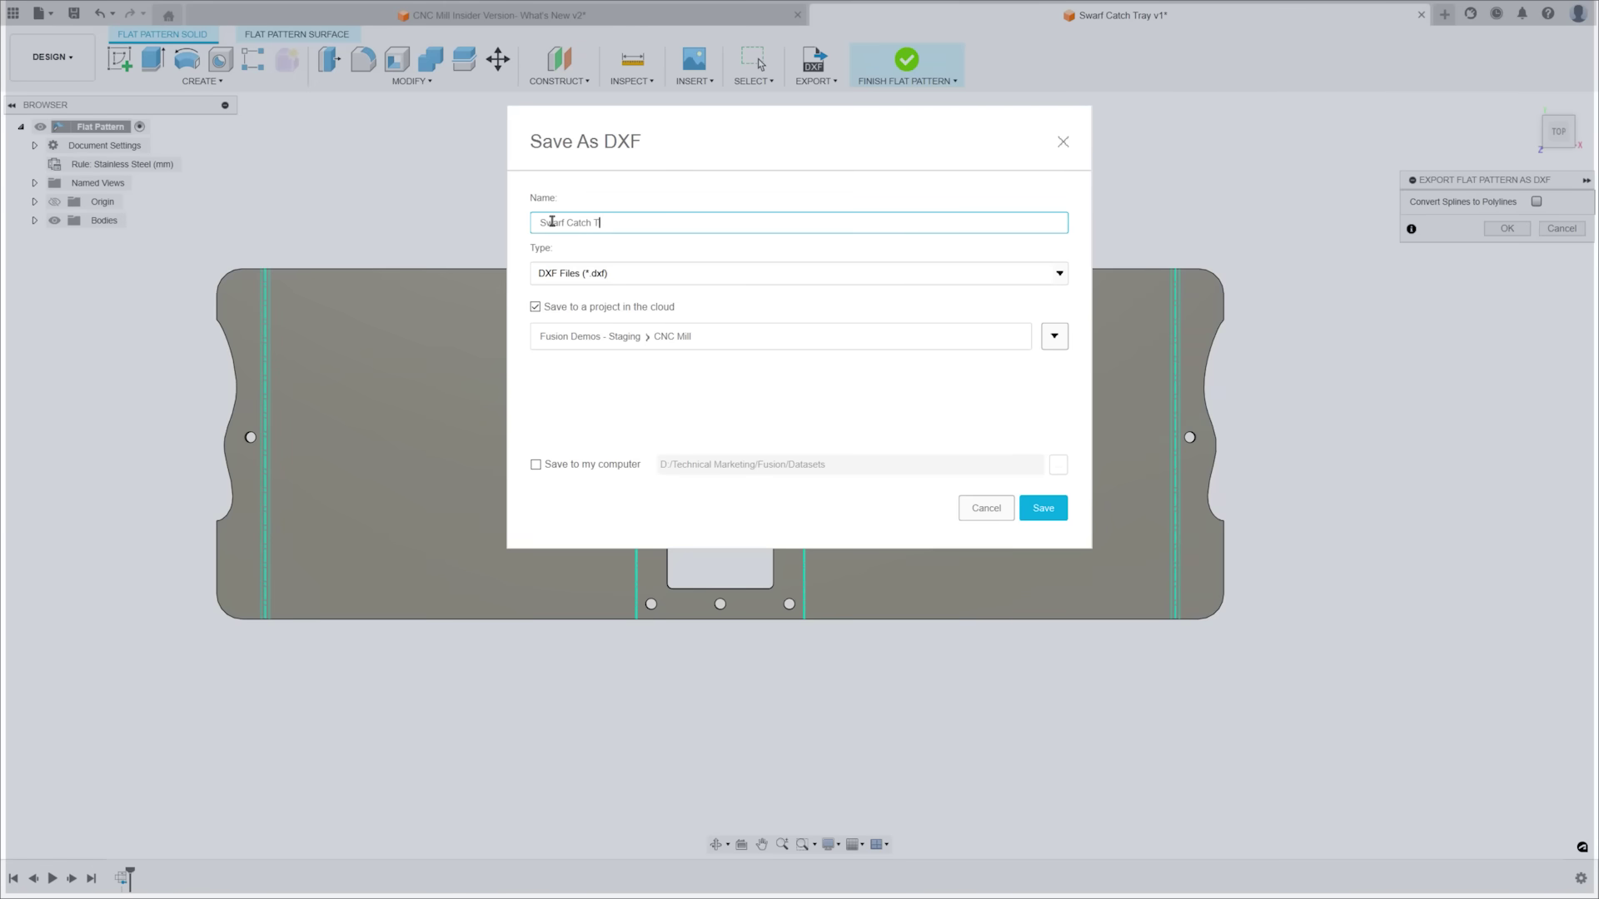
type("ray Export")
key("Return")
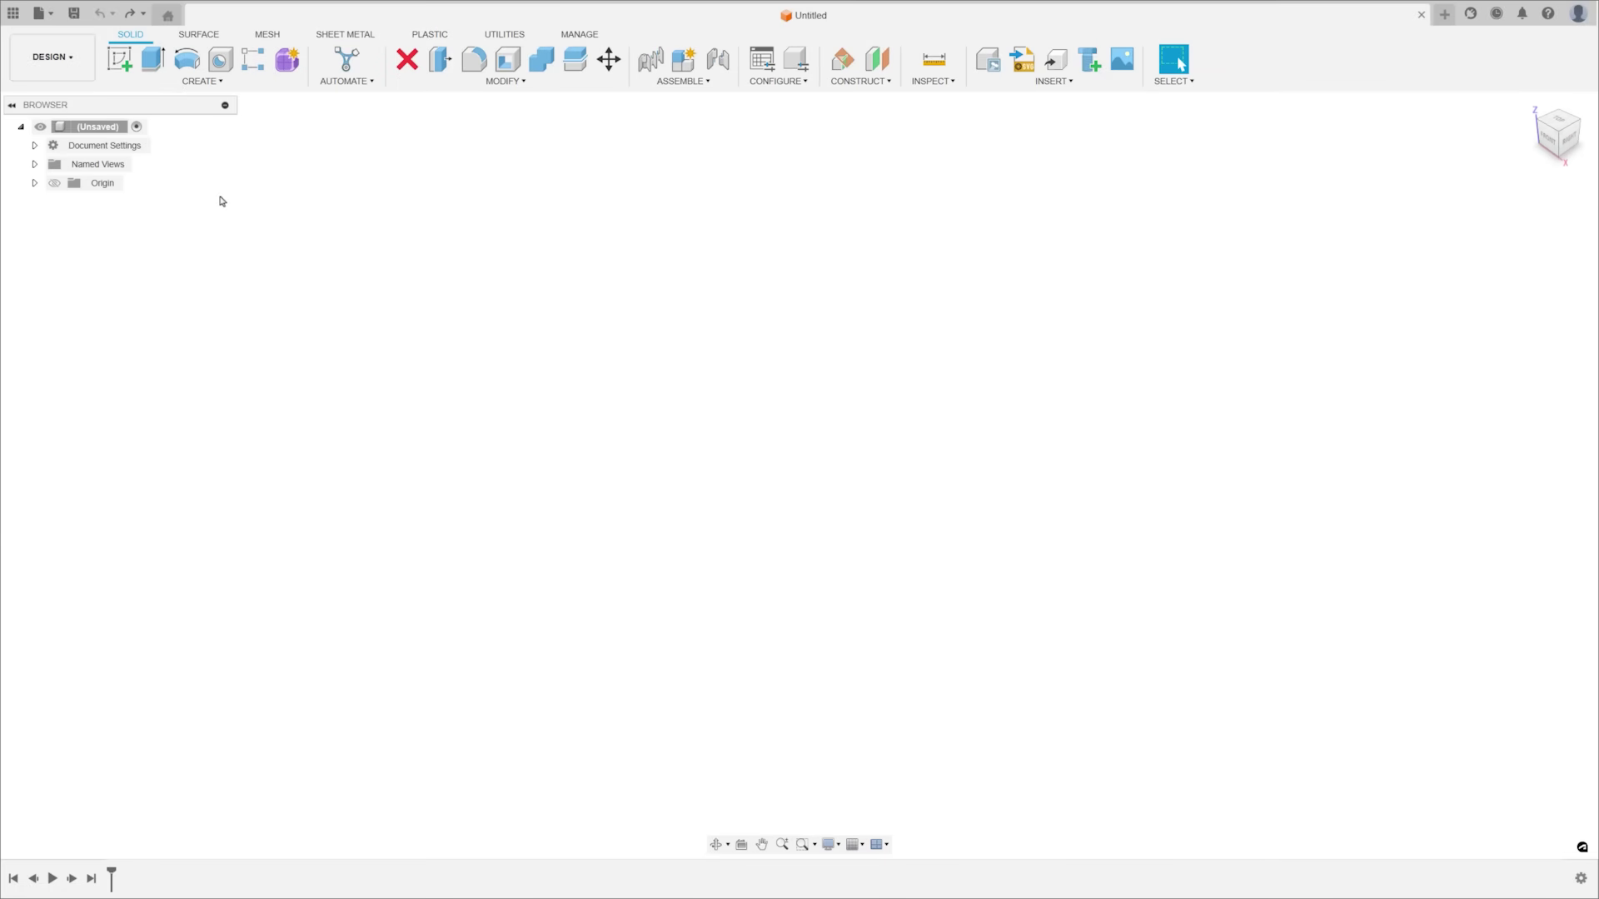
Step: Insert Bed Spacer 2 from the Data Panel into the current design and accept its placement
left_click(13, 13)
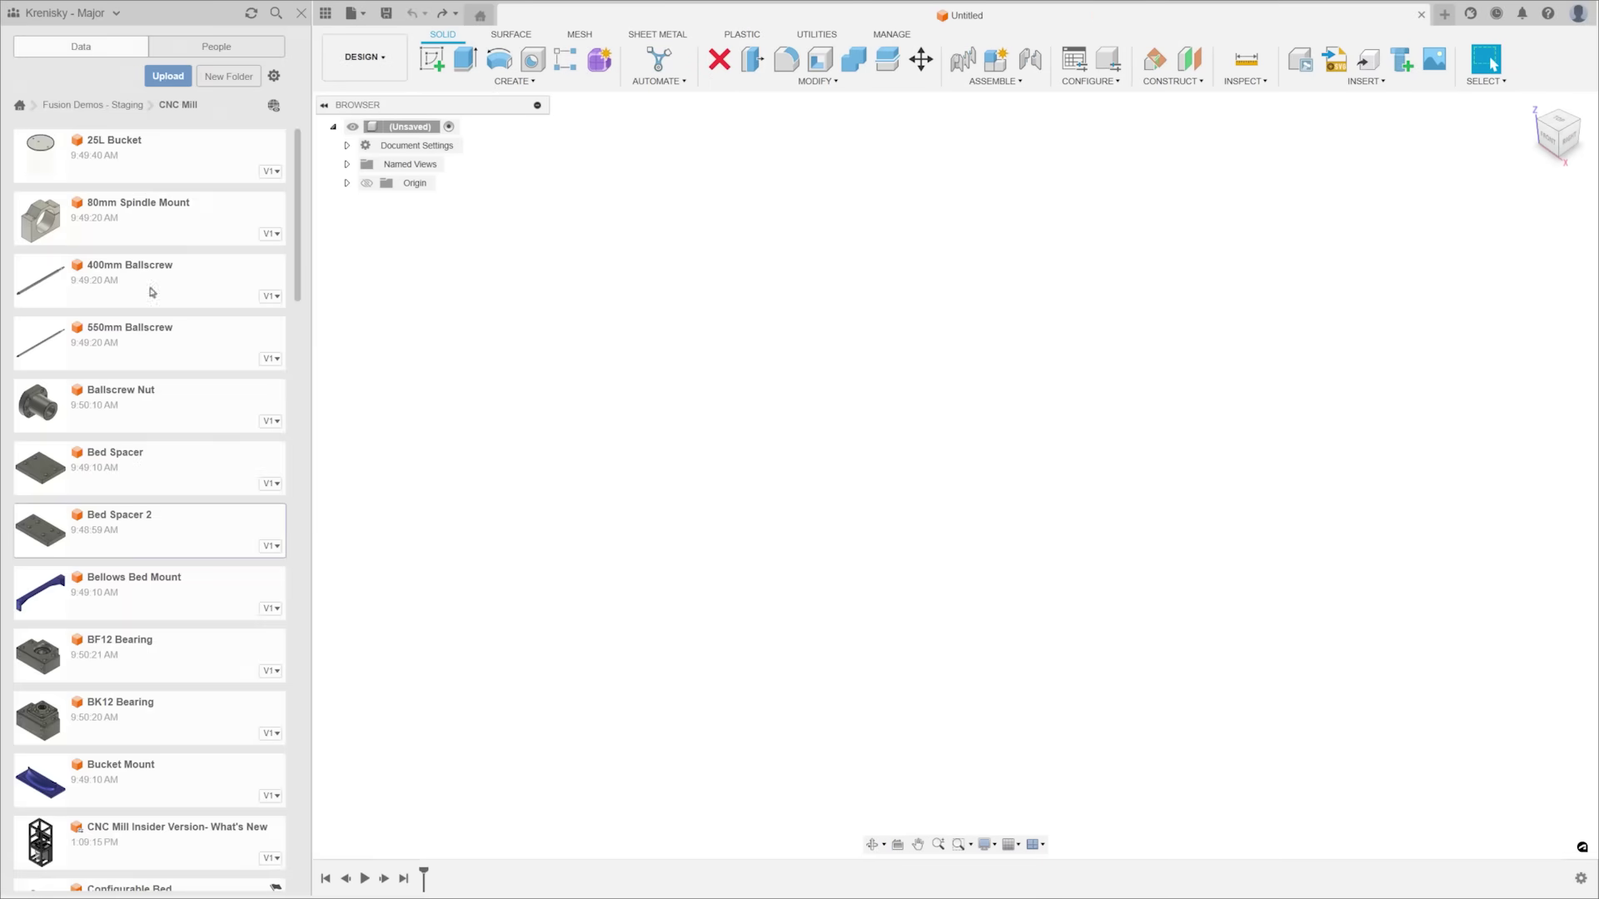
right_click(181, 524)
left_click(283, 547)
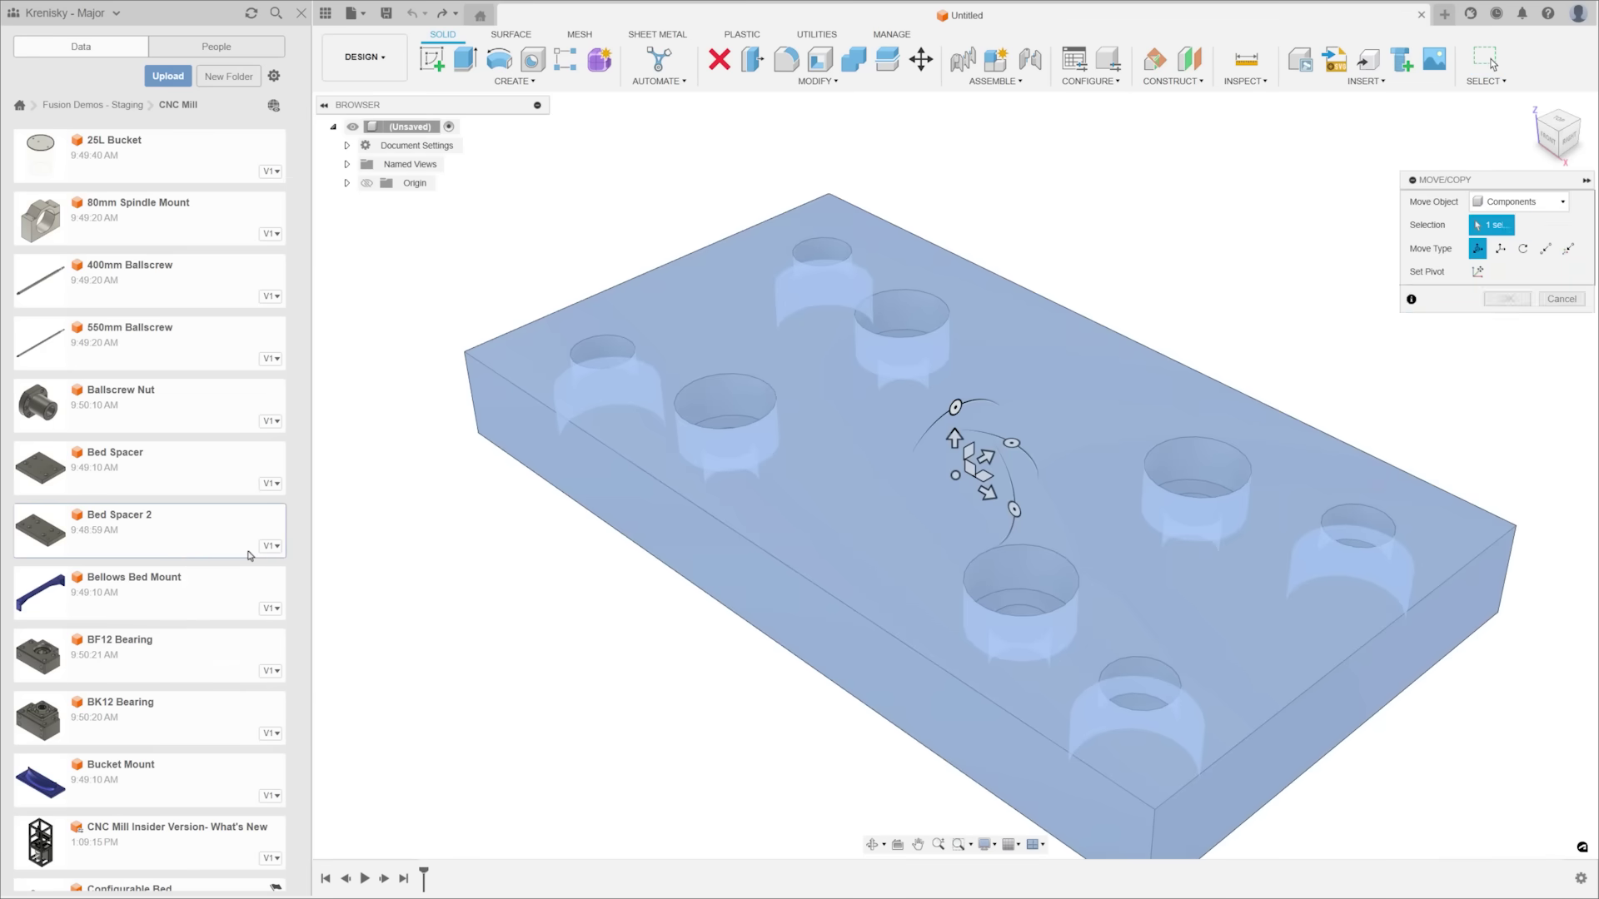
left_click(325, 14)
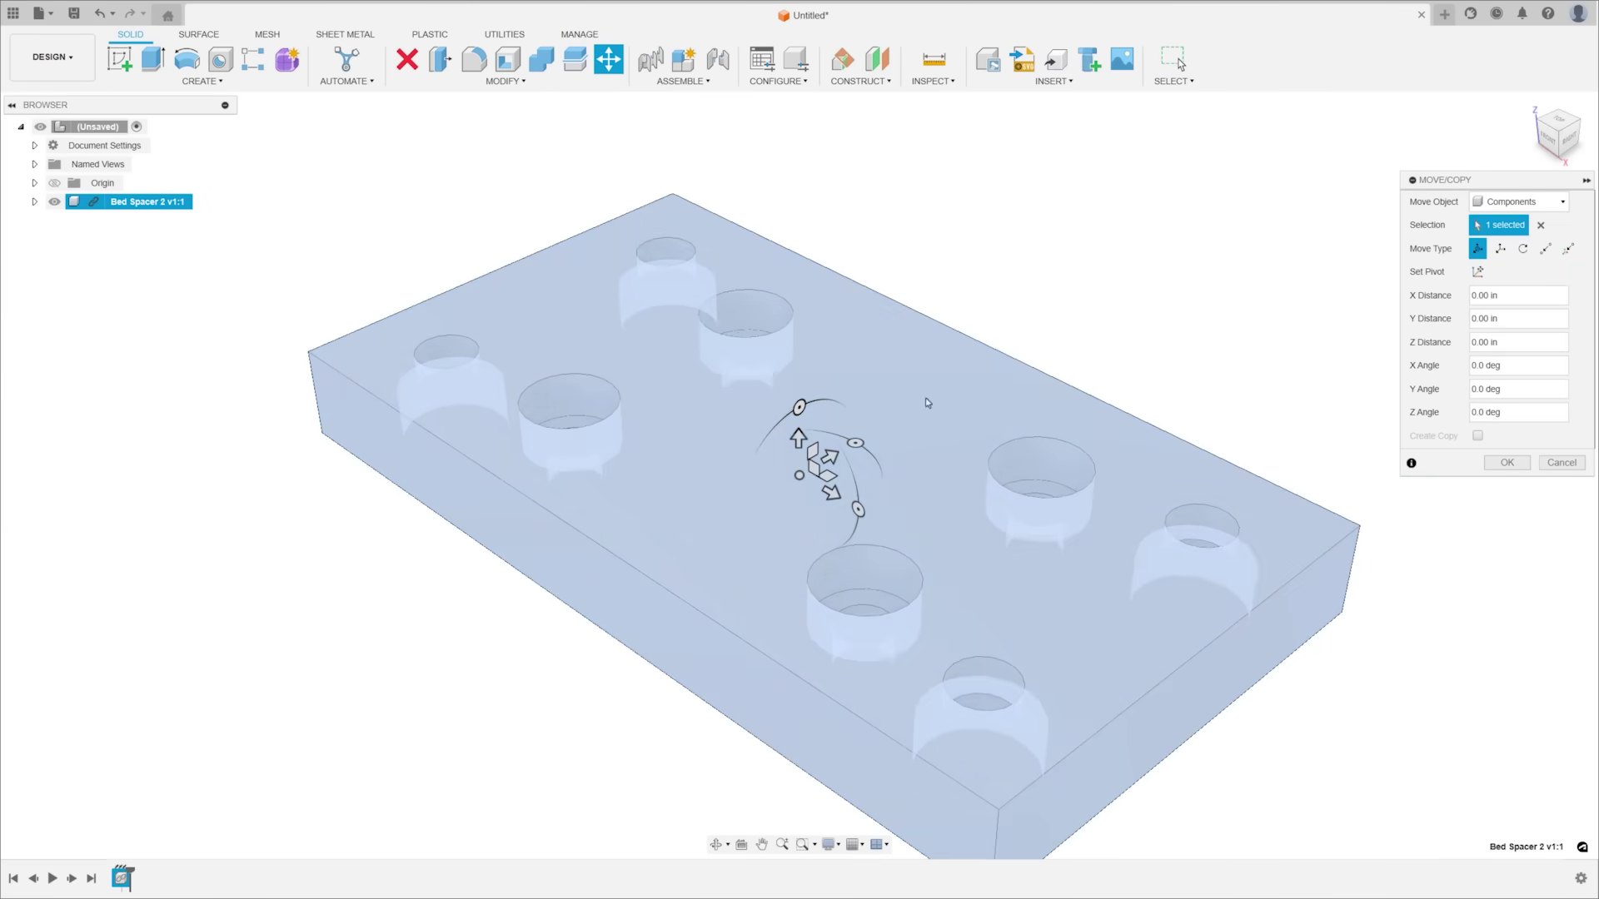
left_click(1520, 465)
Step: Sketch on the spacer's top face, projecting its outline and holes, and finish the sketch
key("s")
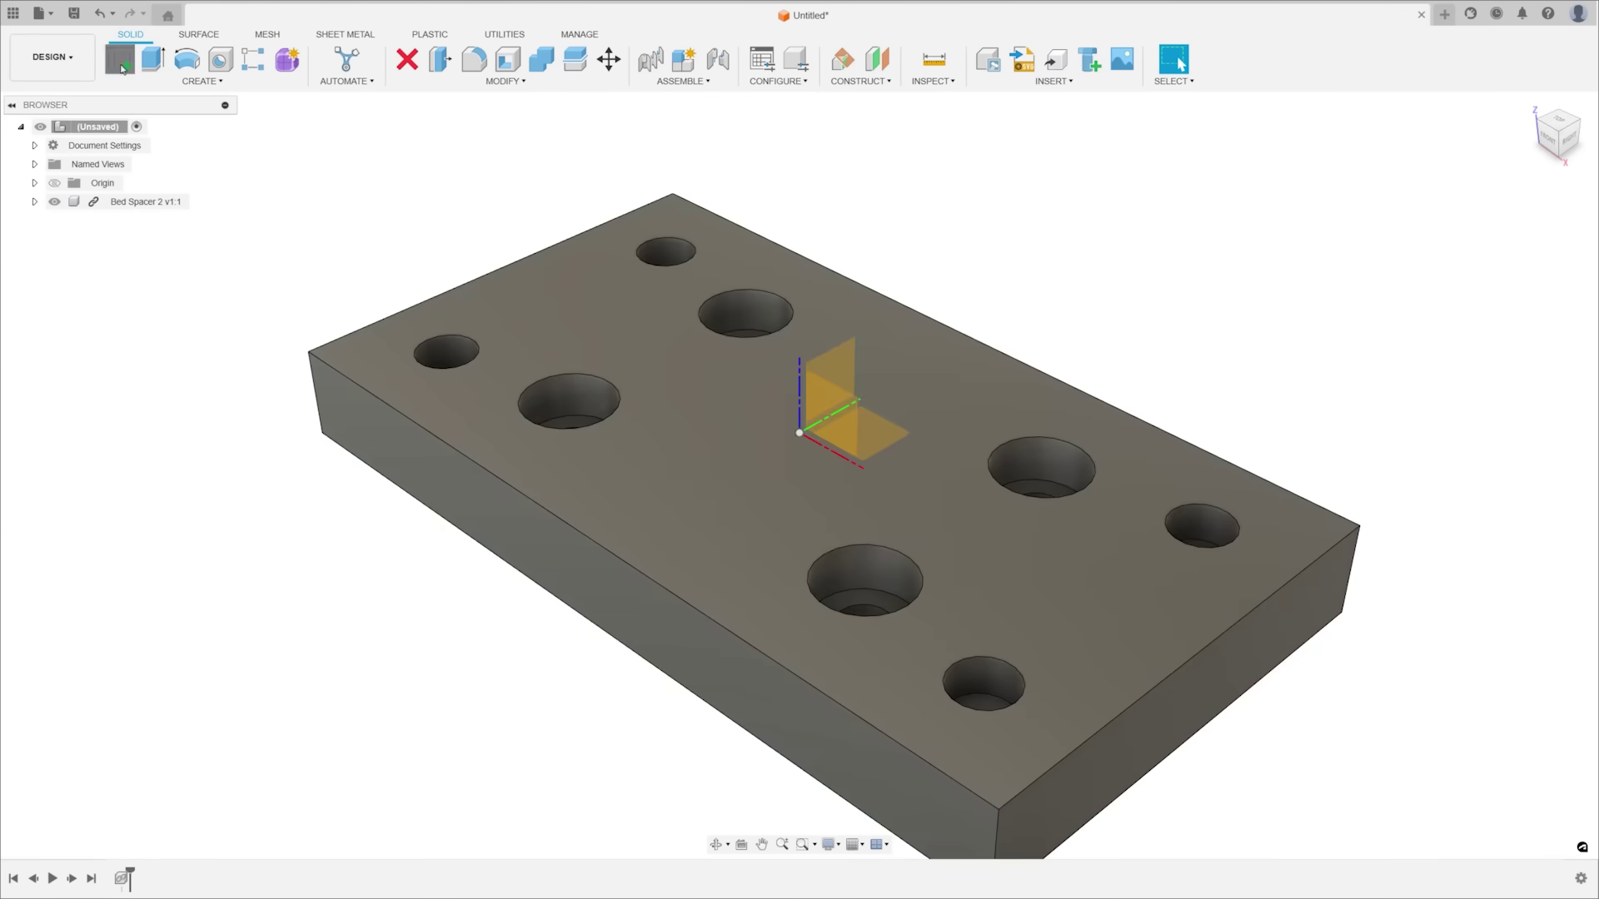
left_click(799, 425)
key("p")
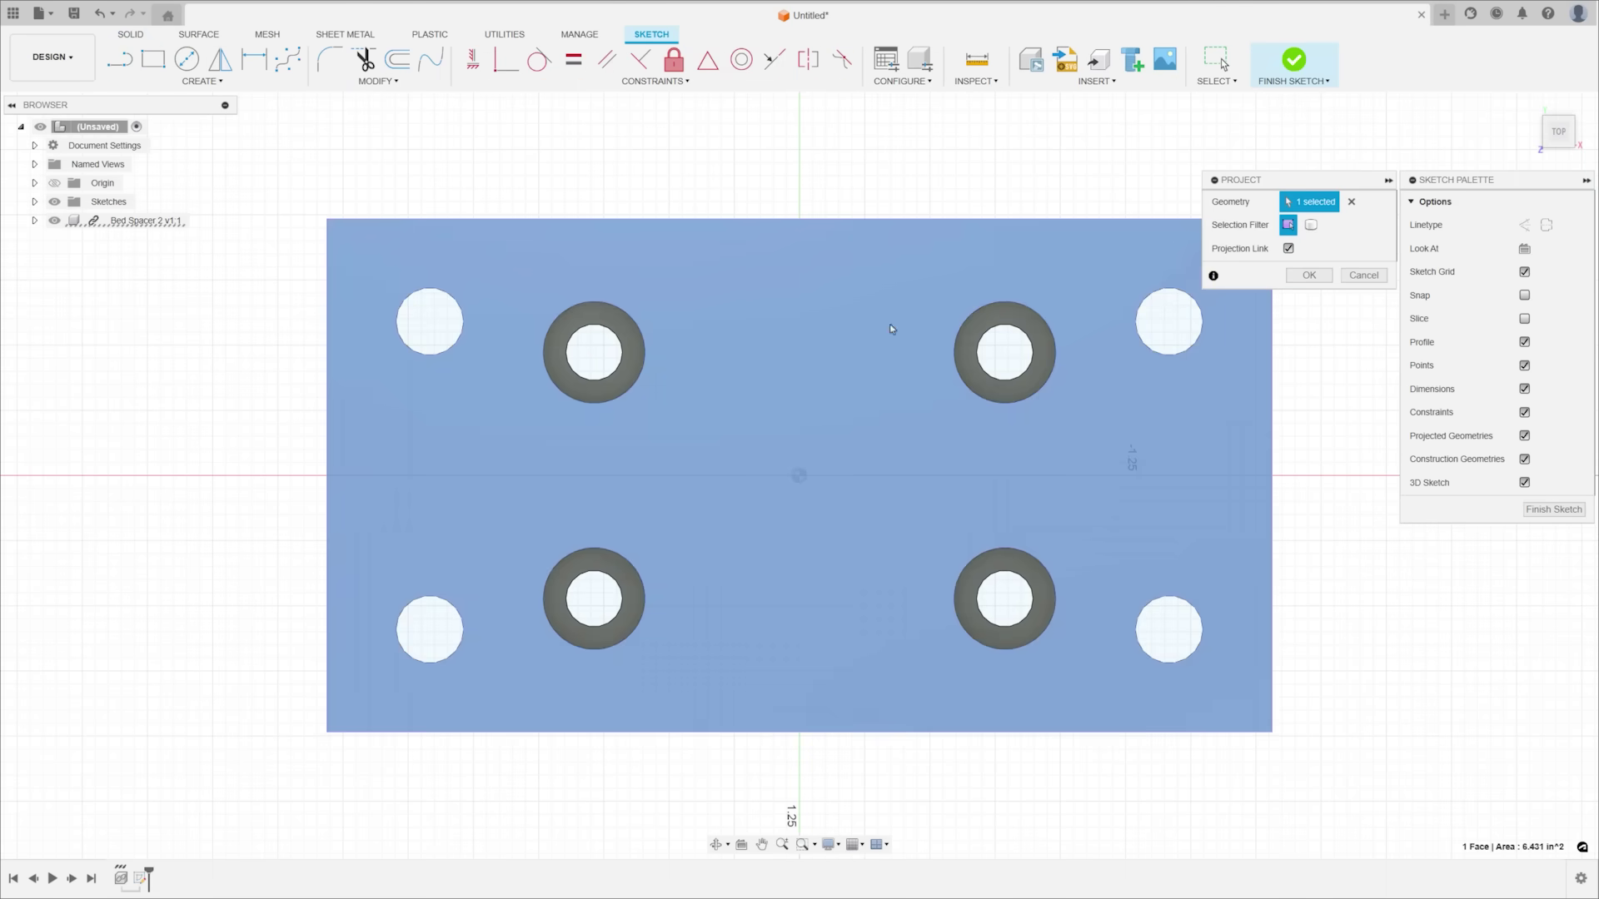
left_click(1228, 346)
left_click(1309, 275)
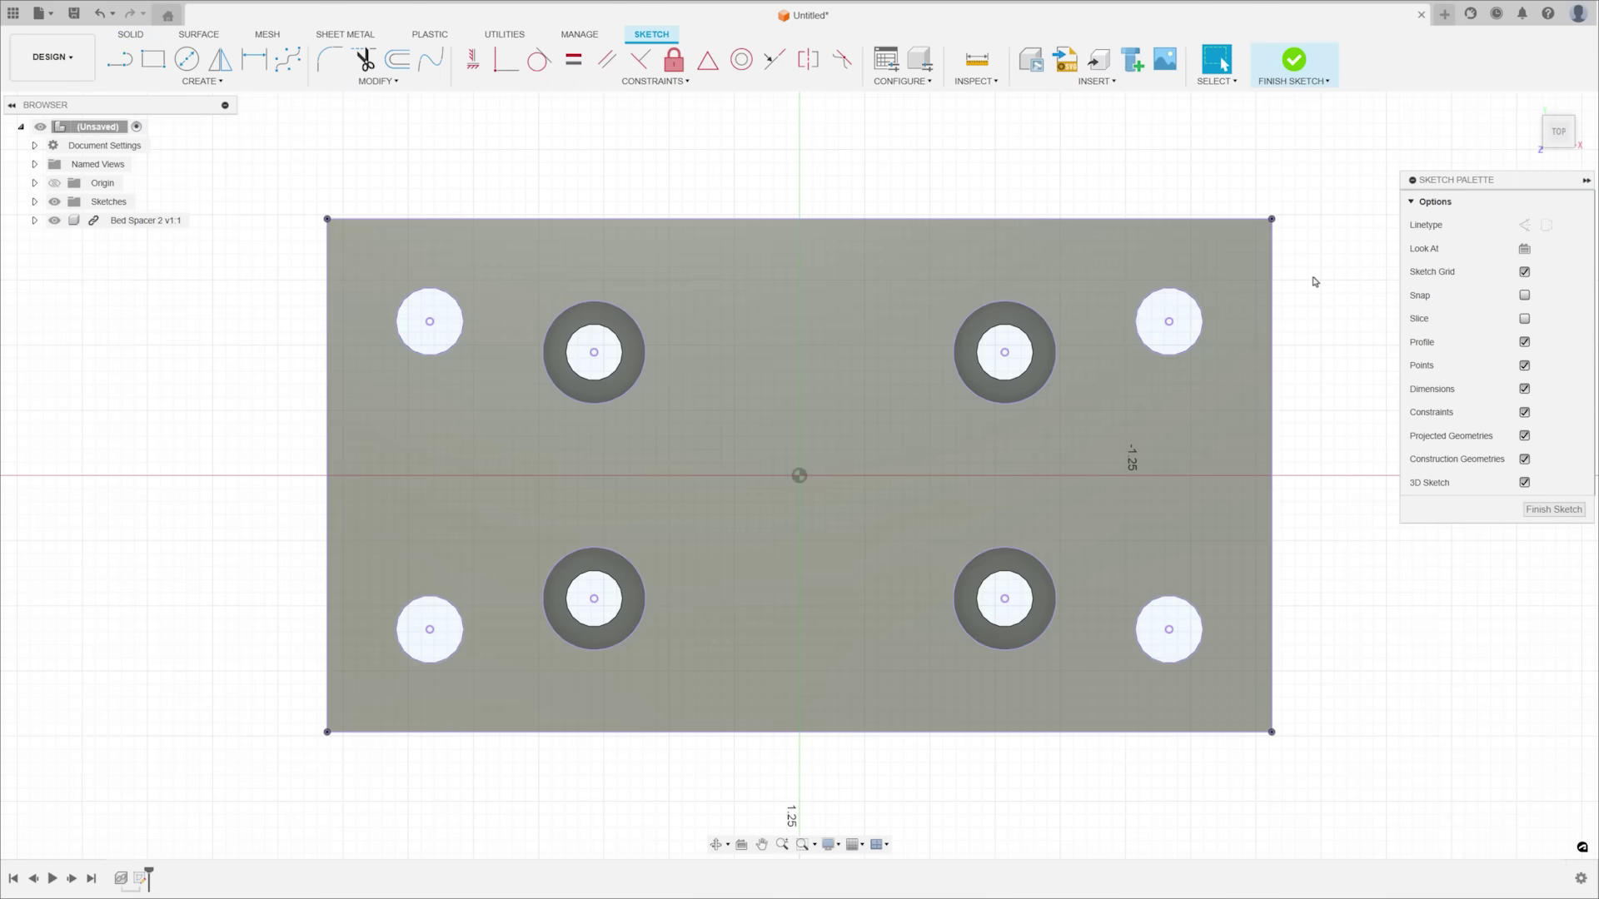
left_click(1546, 512)
Step: Edit Bed Spacer 2 in place, then end the in-place edit
right_click(114, 226)
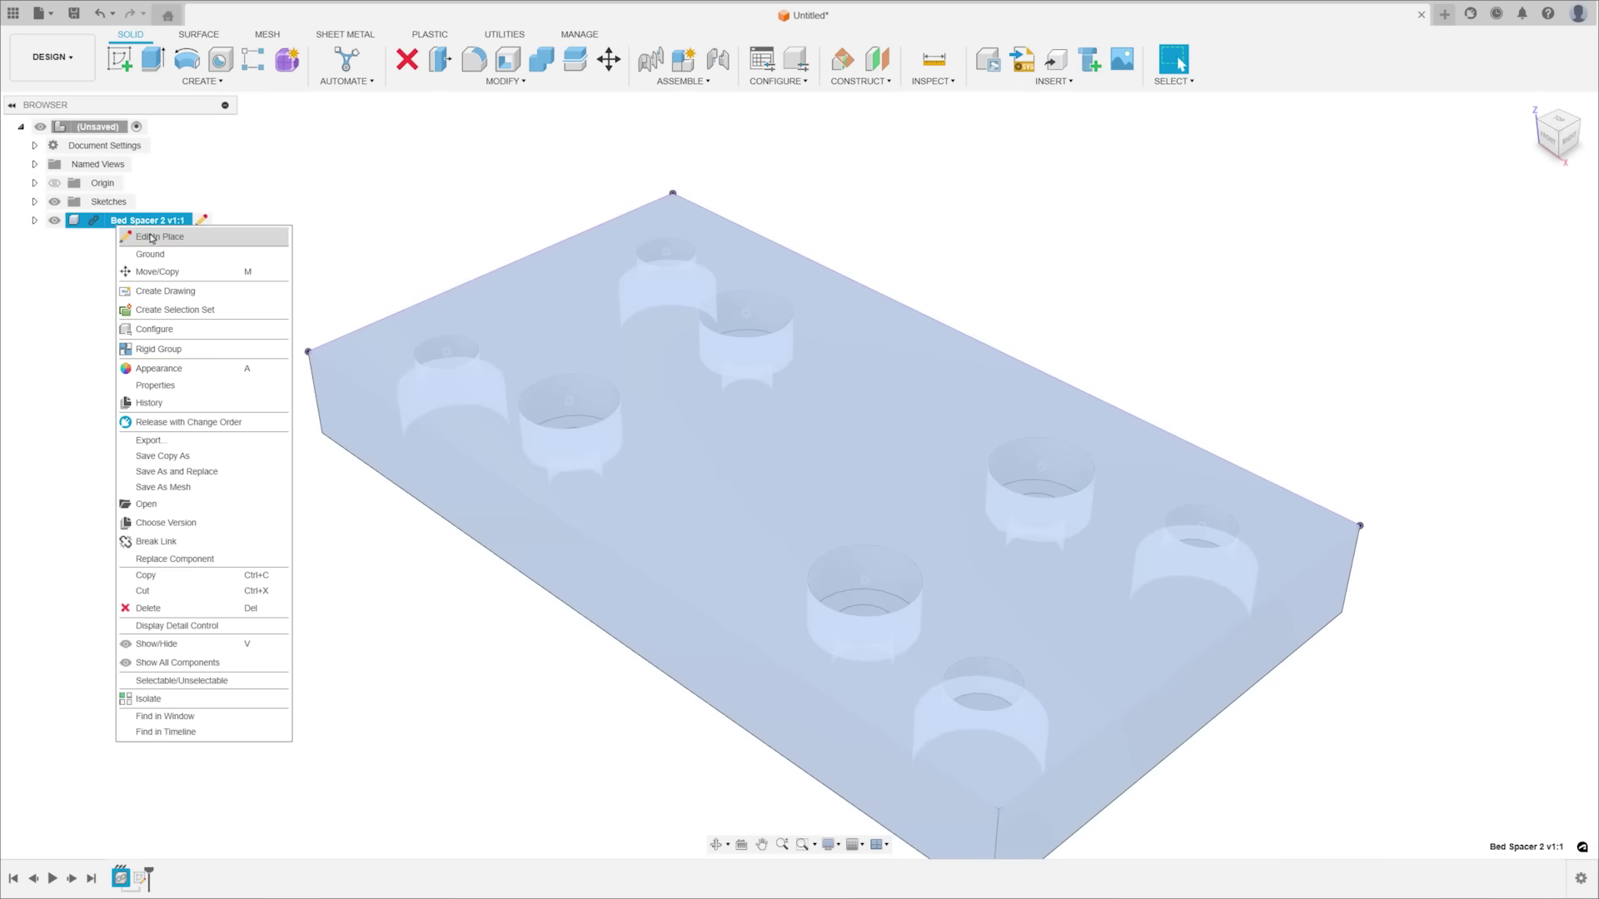
left_click(152, 237)
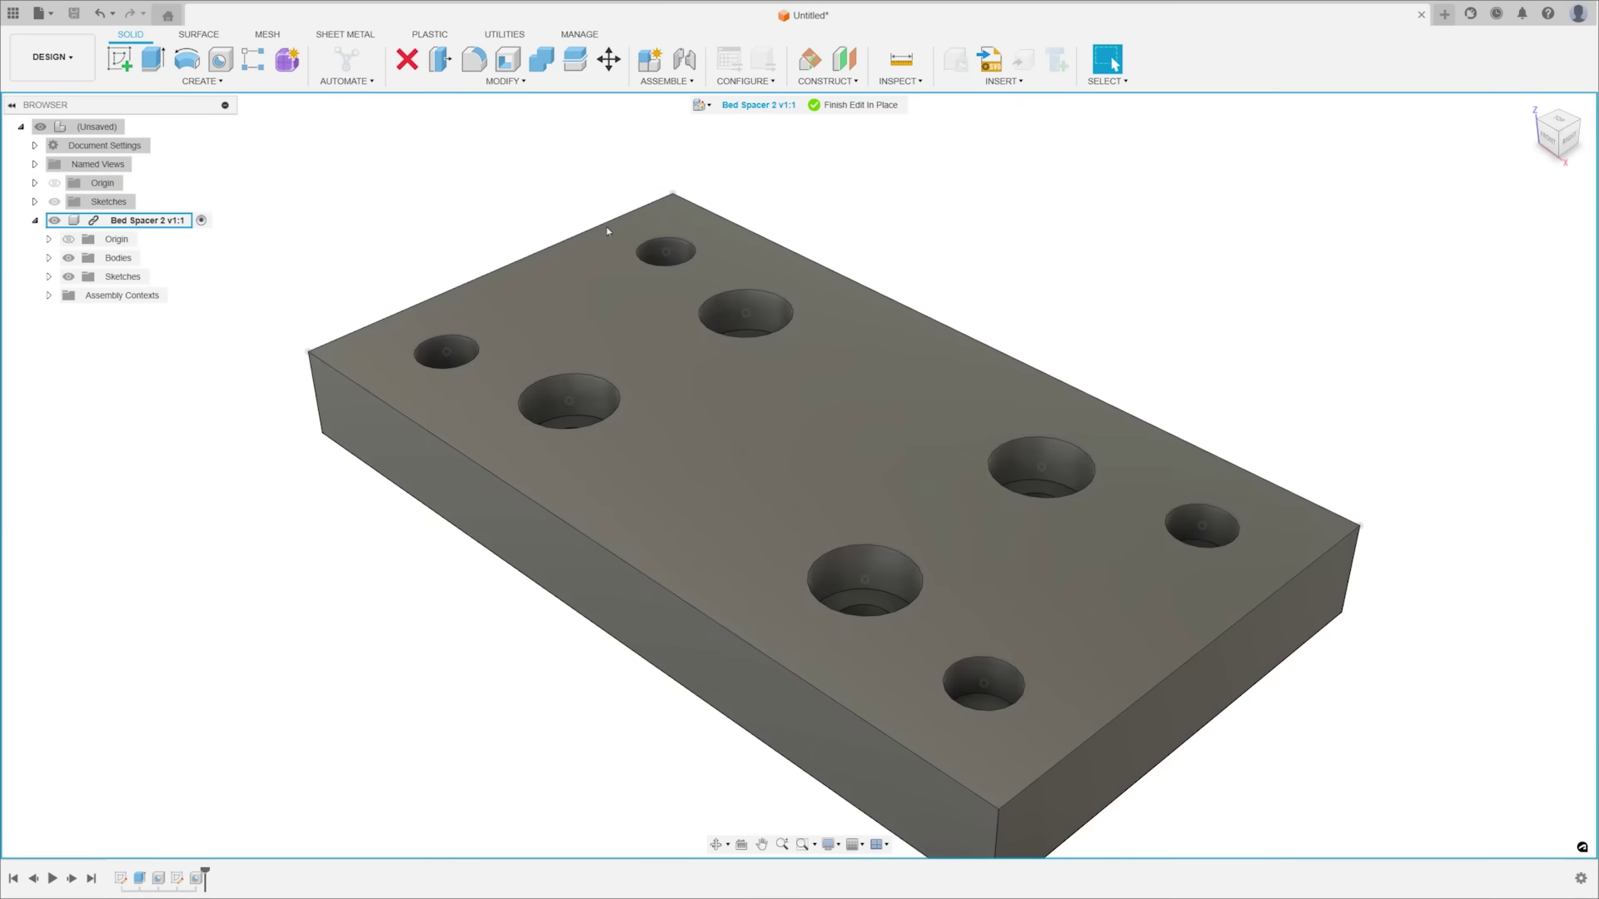
left_click(866, 107)
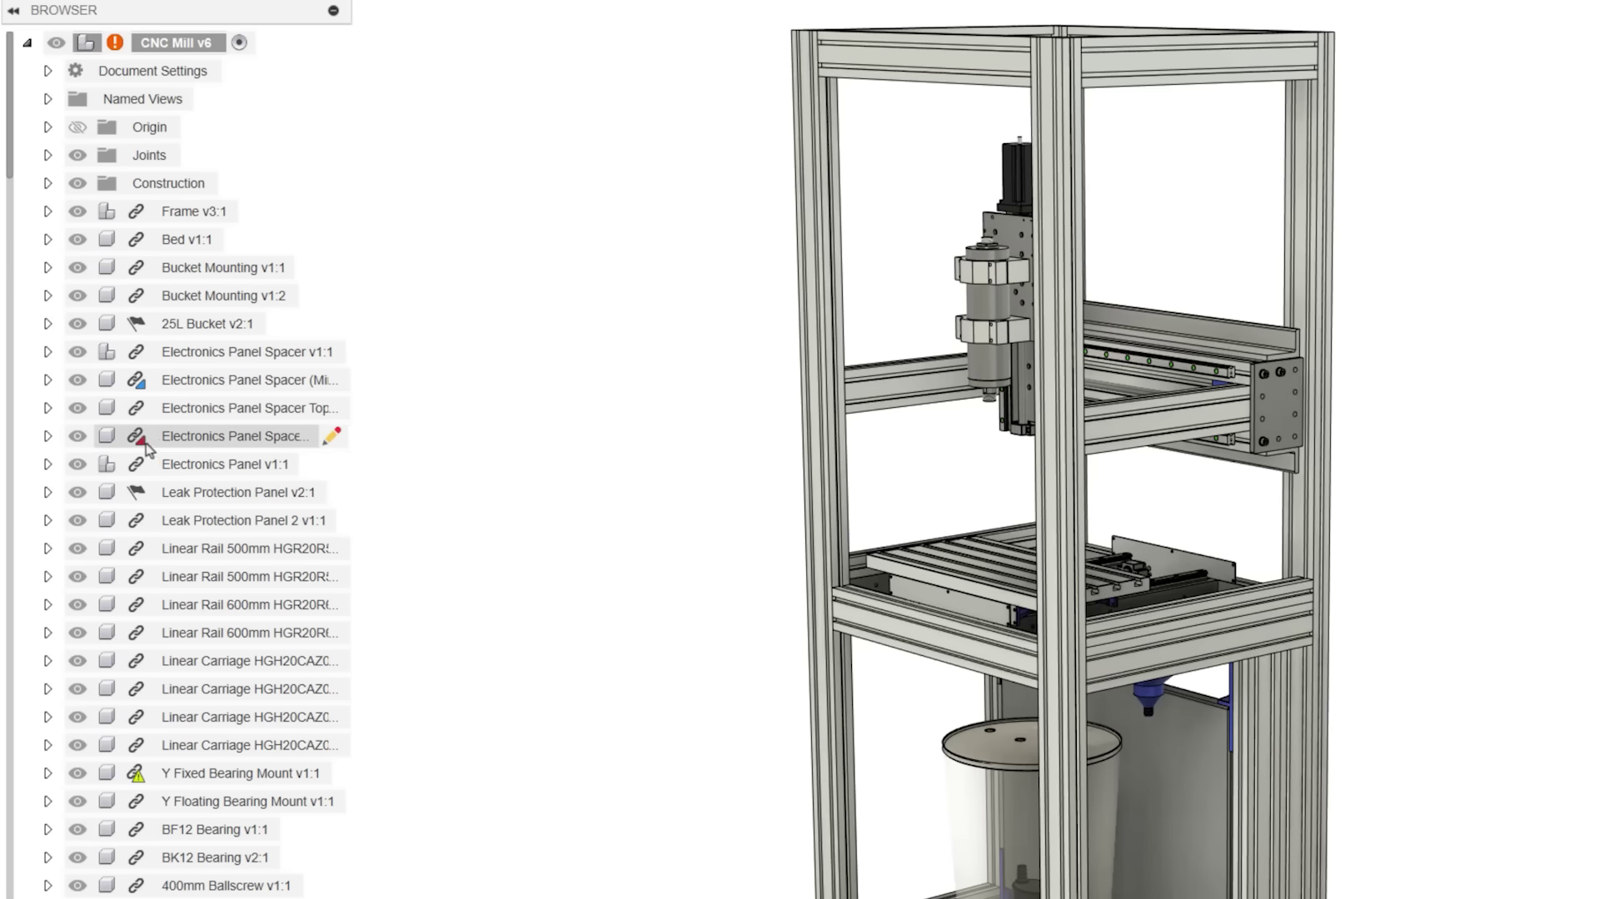
Step: Read the Browser's warning and error tooltips to find out-of-date and broken component references
mouse_move(140, 441)
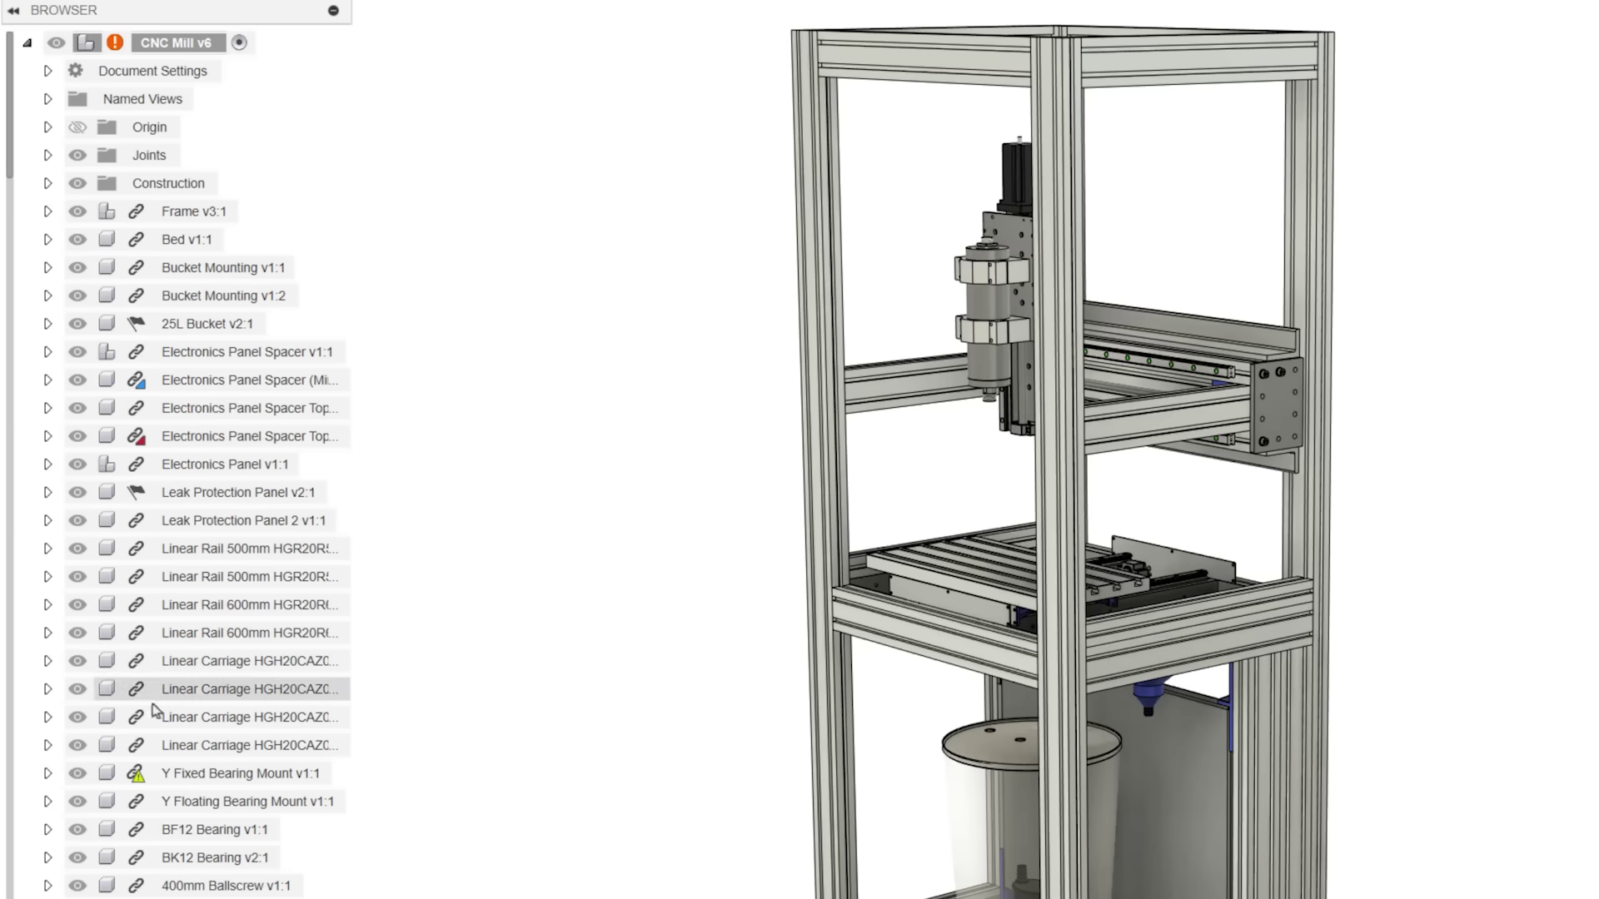
mouse_move(136, 777)
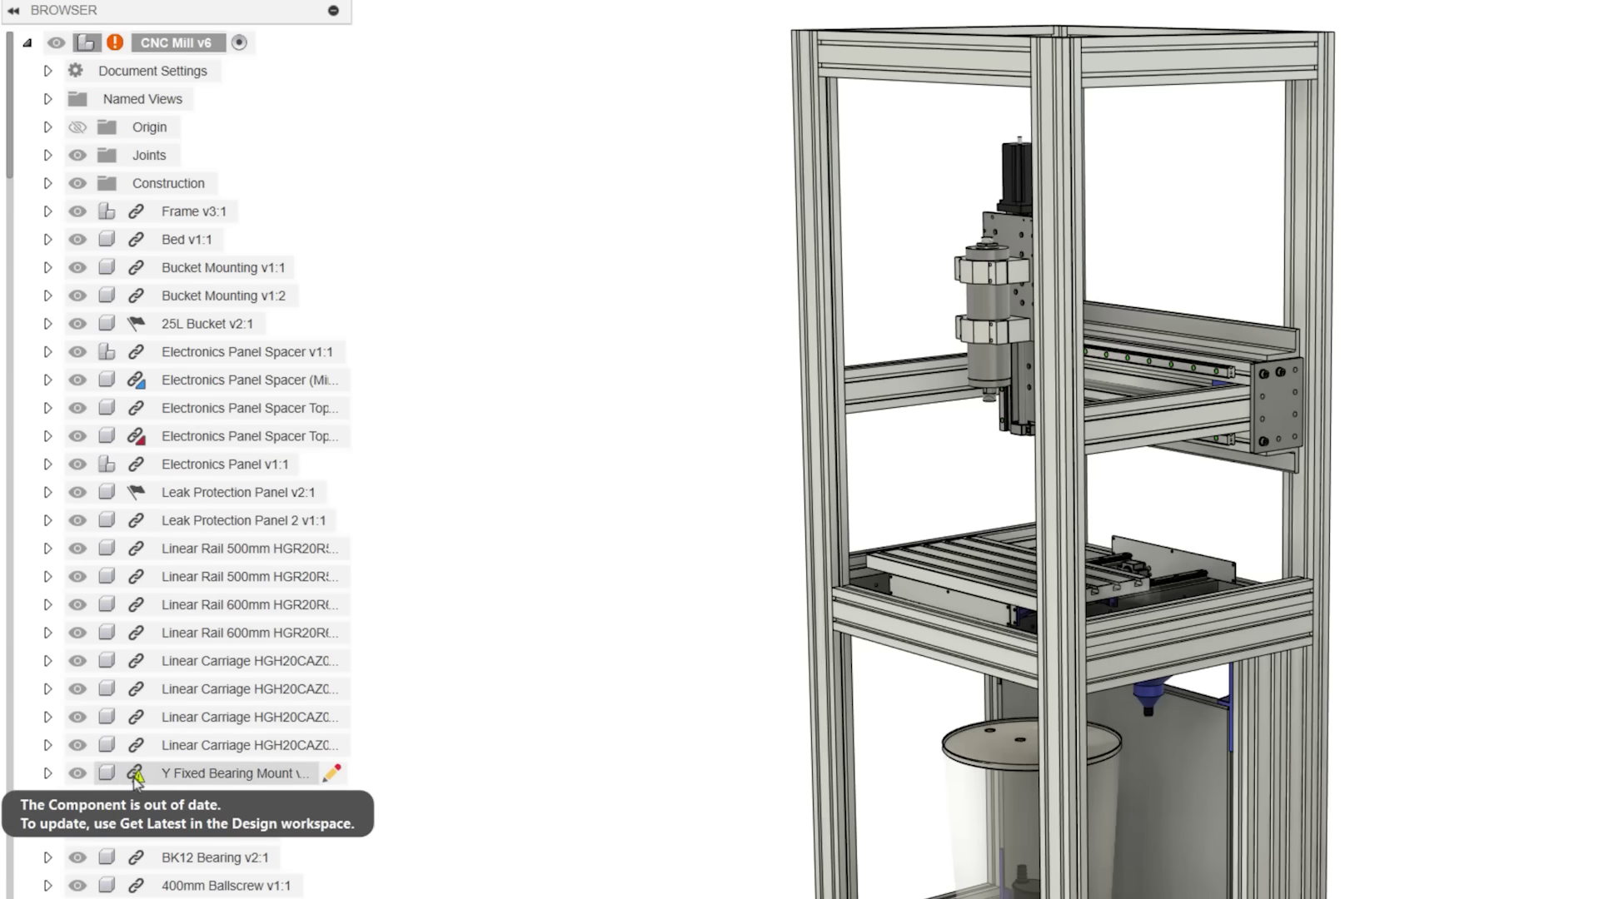
mouse_move(142, 384)
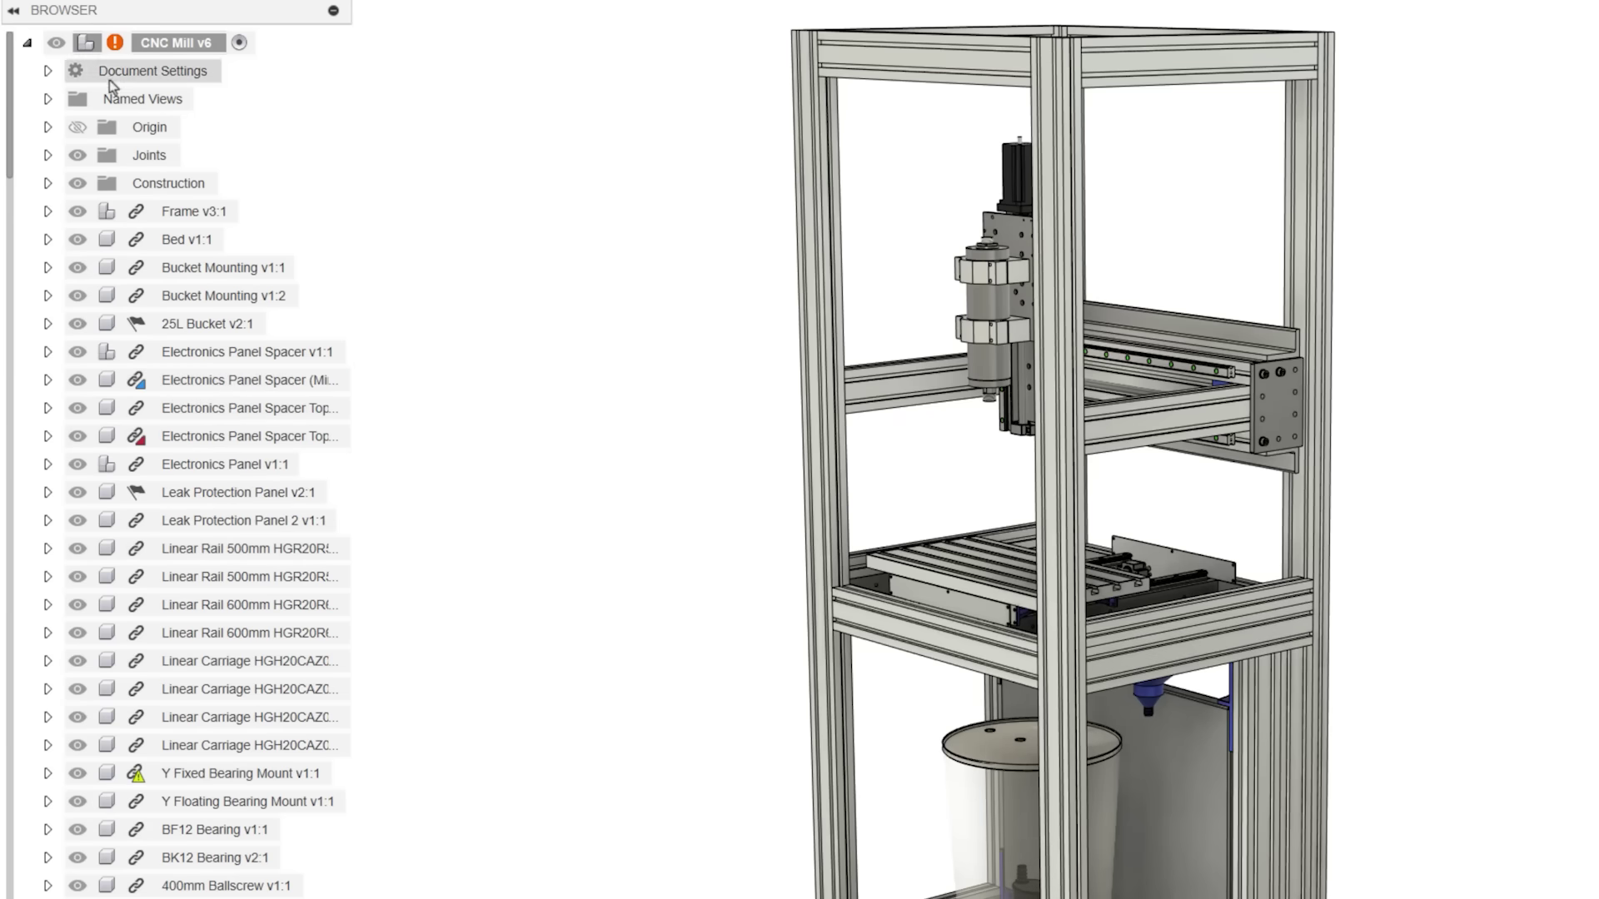
mouse_move(114, 46)
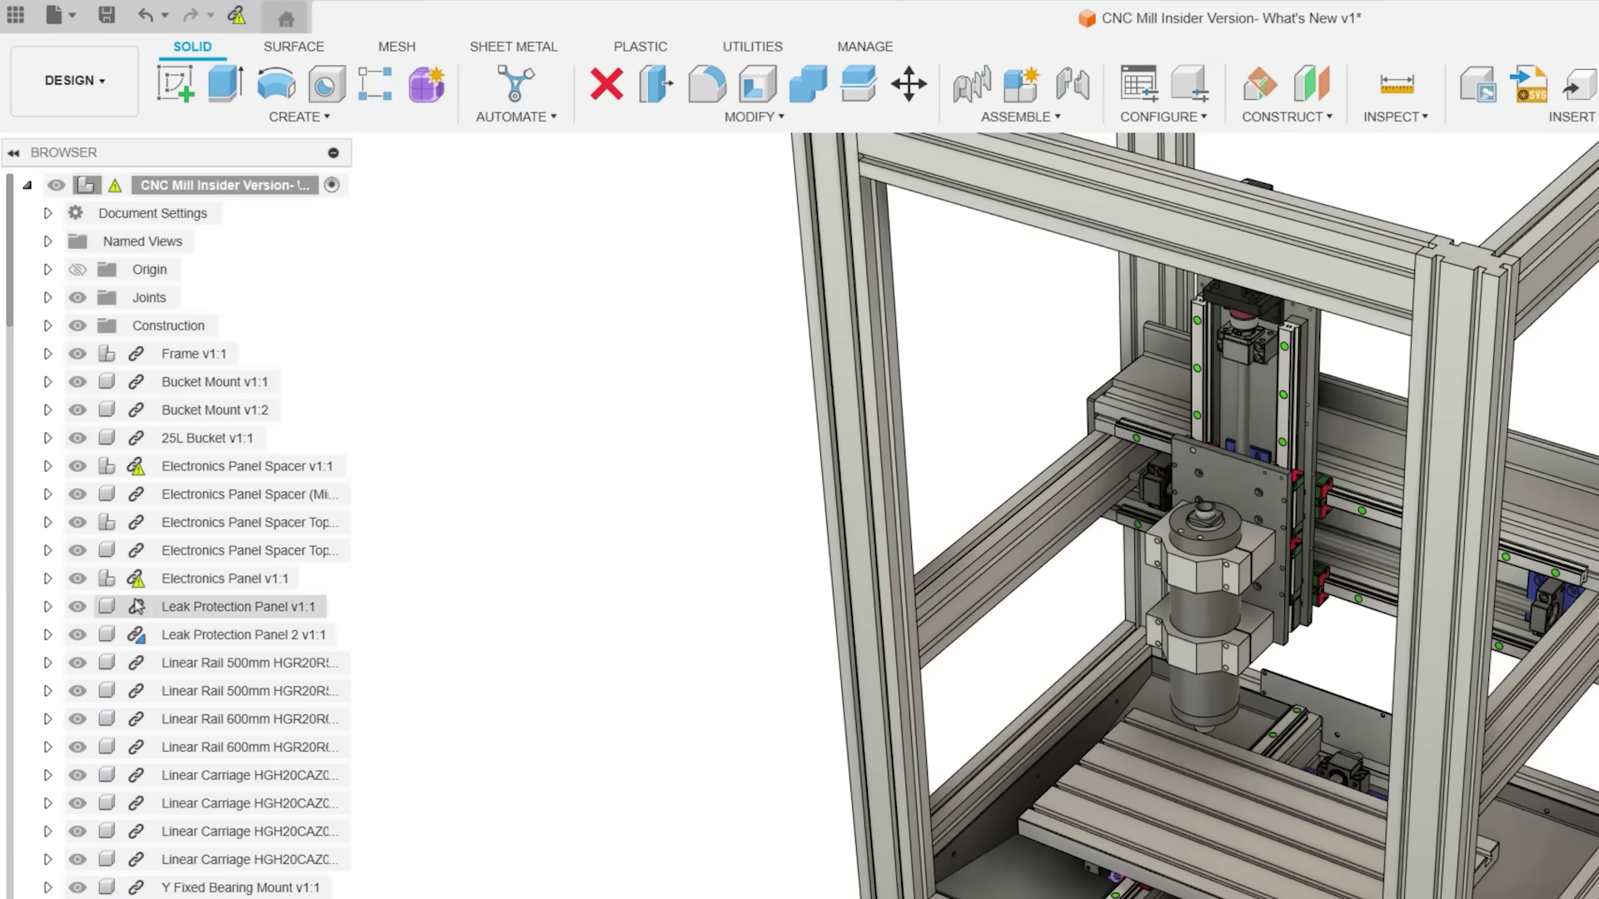
Step: Use Get Latest to bring Electronics Panel Spacer and Electronics Panel up to v2
mouse_move(100, 403)
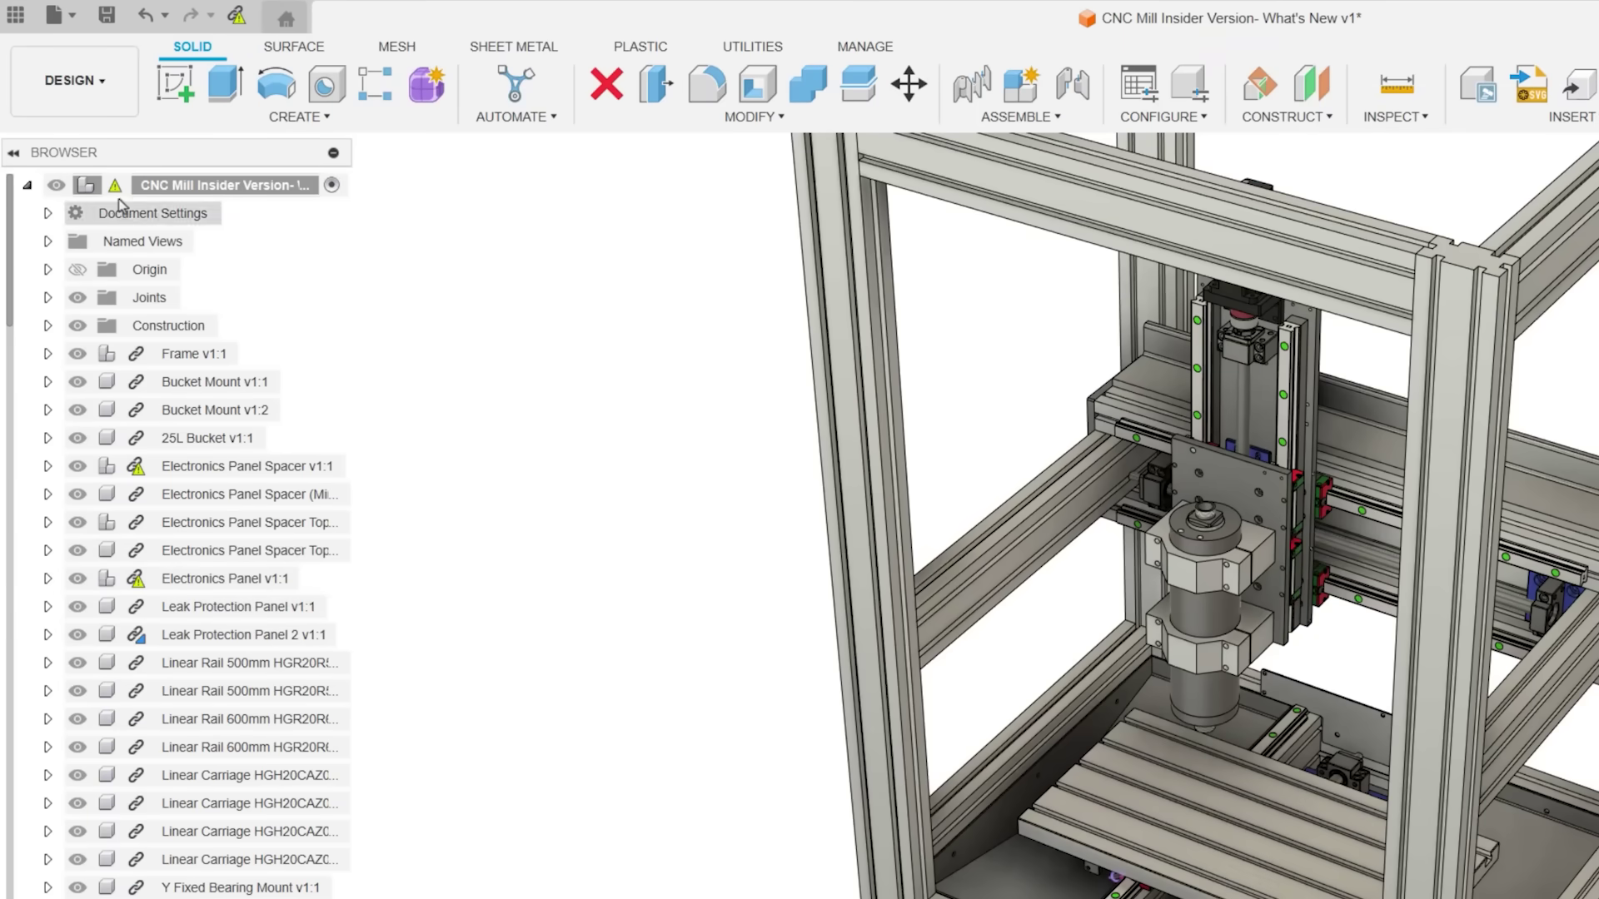
mouse_move(117, 186)
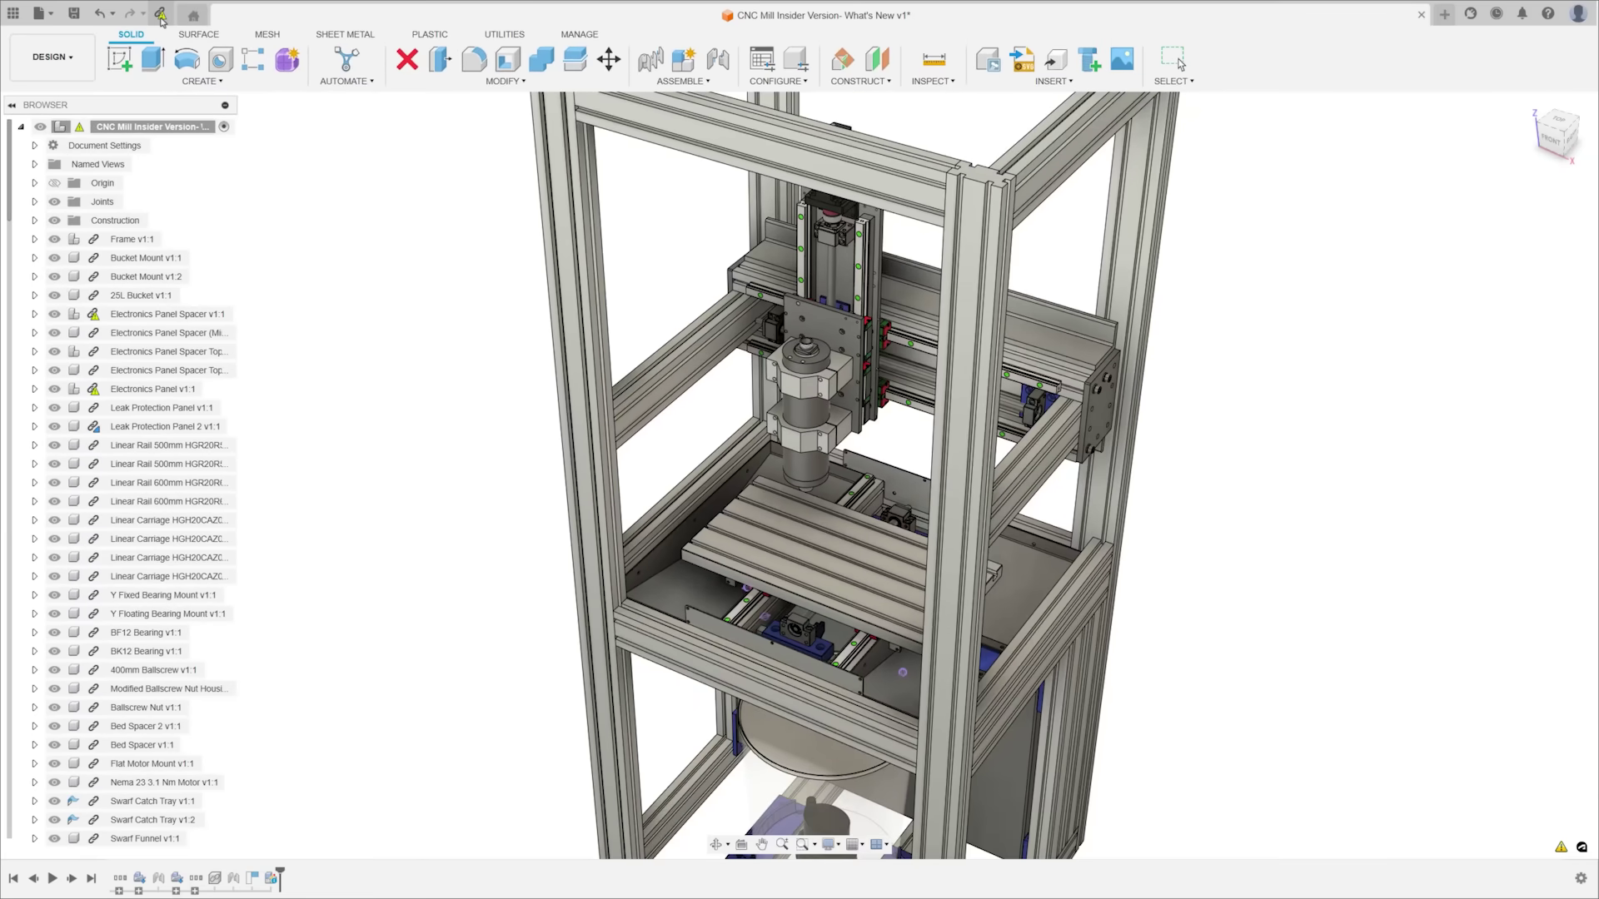
left_click(161, 15)
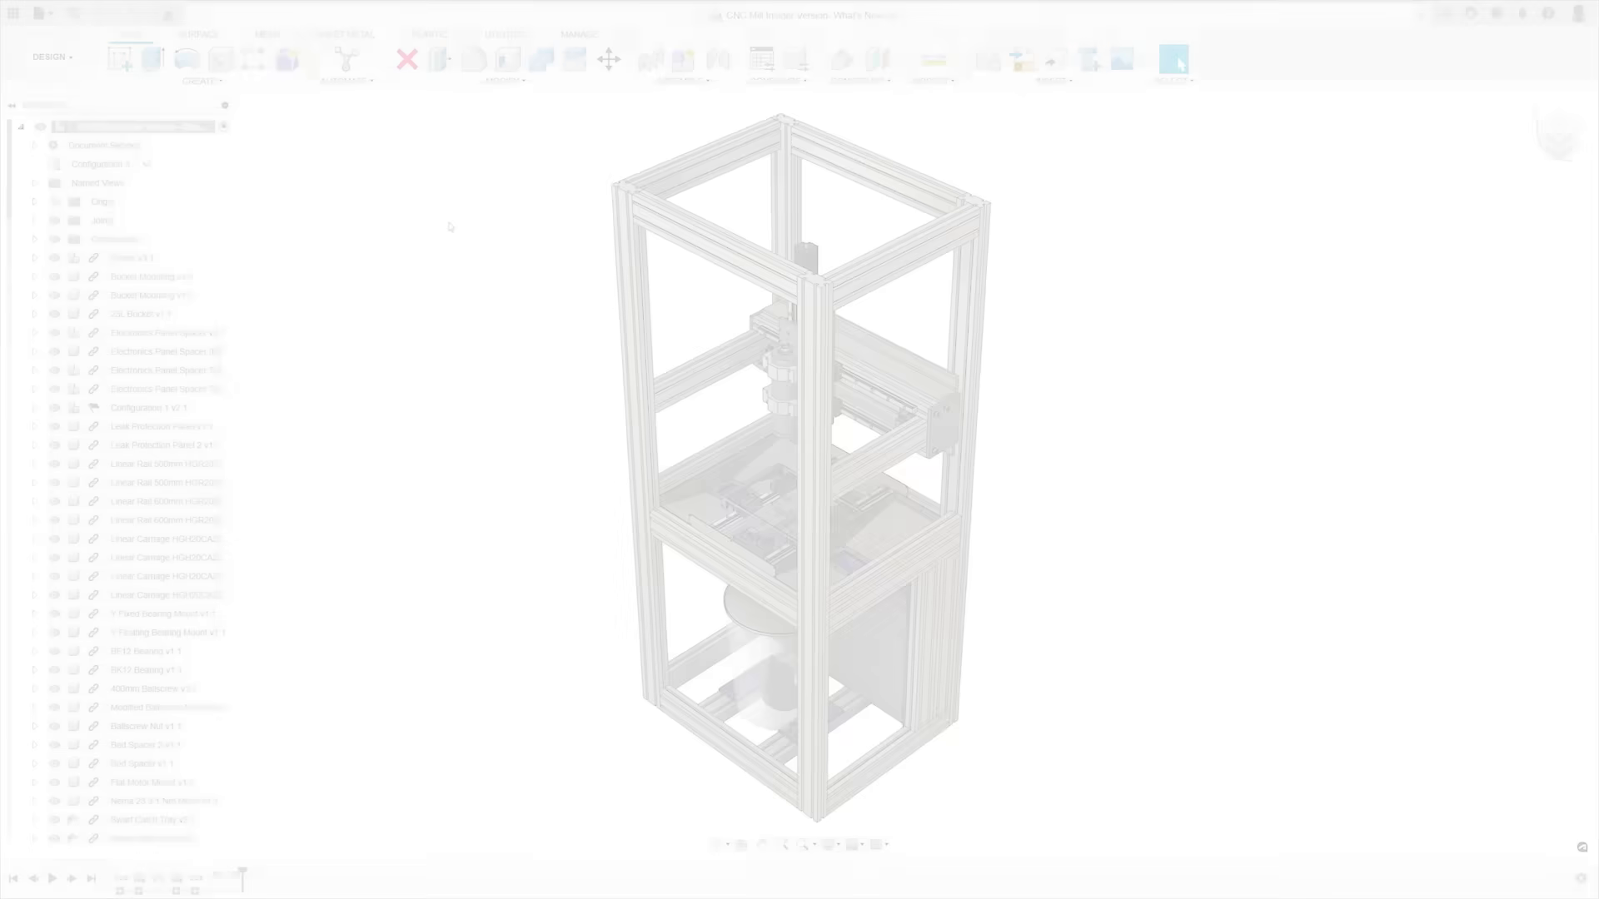
Step: Generate an automatic drawing from the design with the Autodesk template and Structure All Level, then view sheet 2
left_click(52, 56)
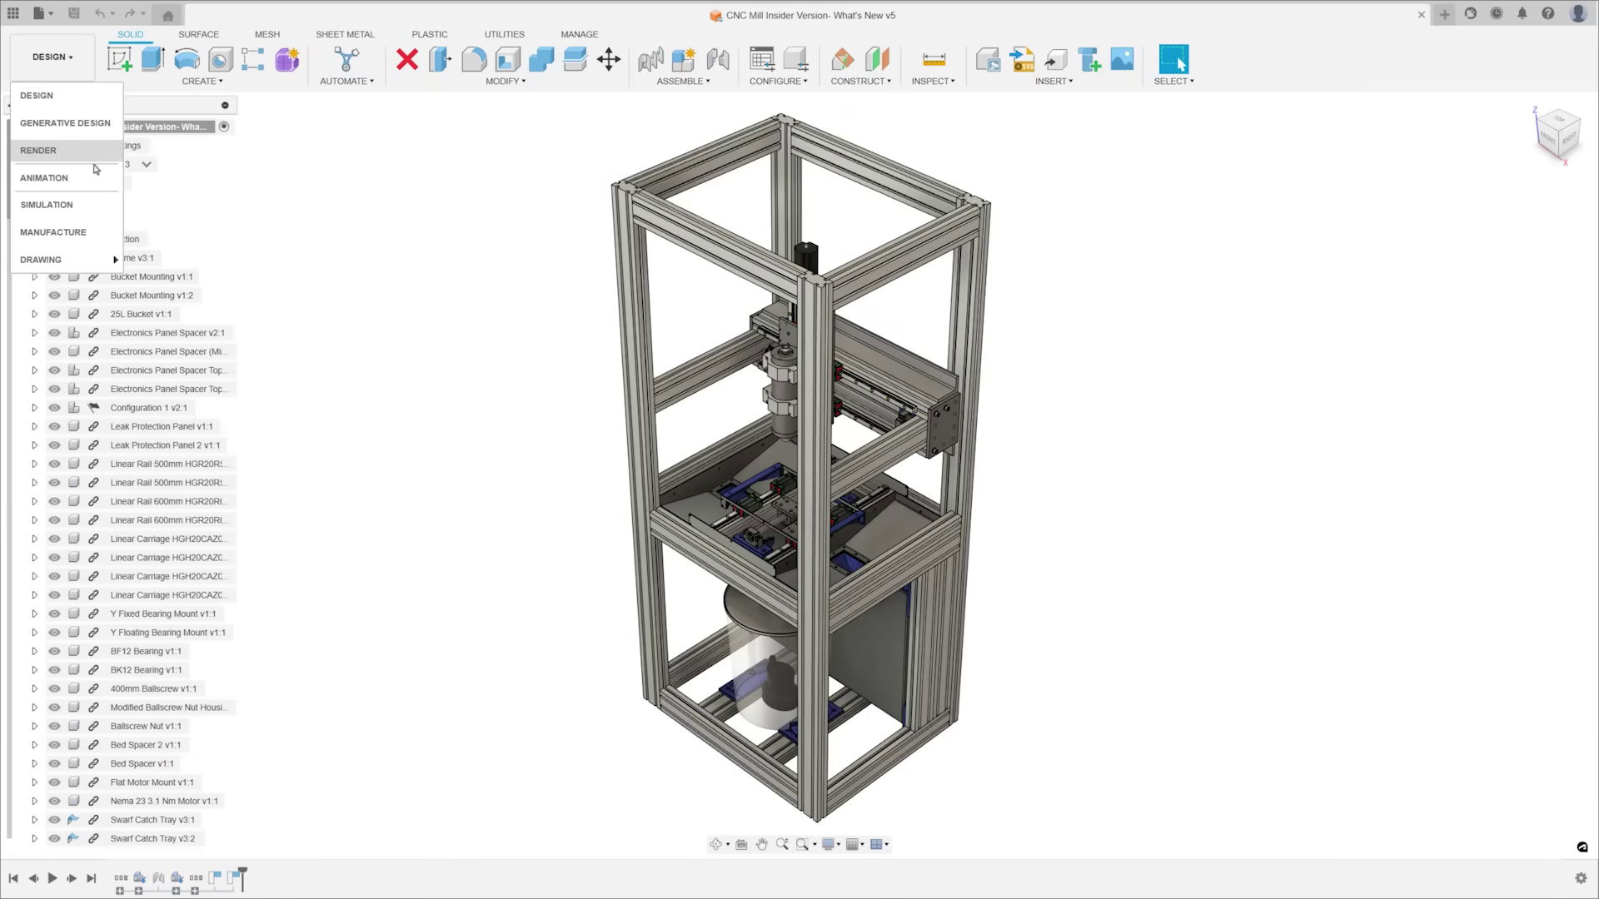
left_click(158, 260)
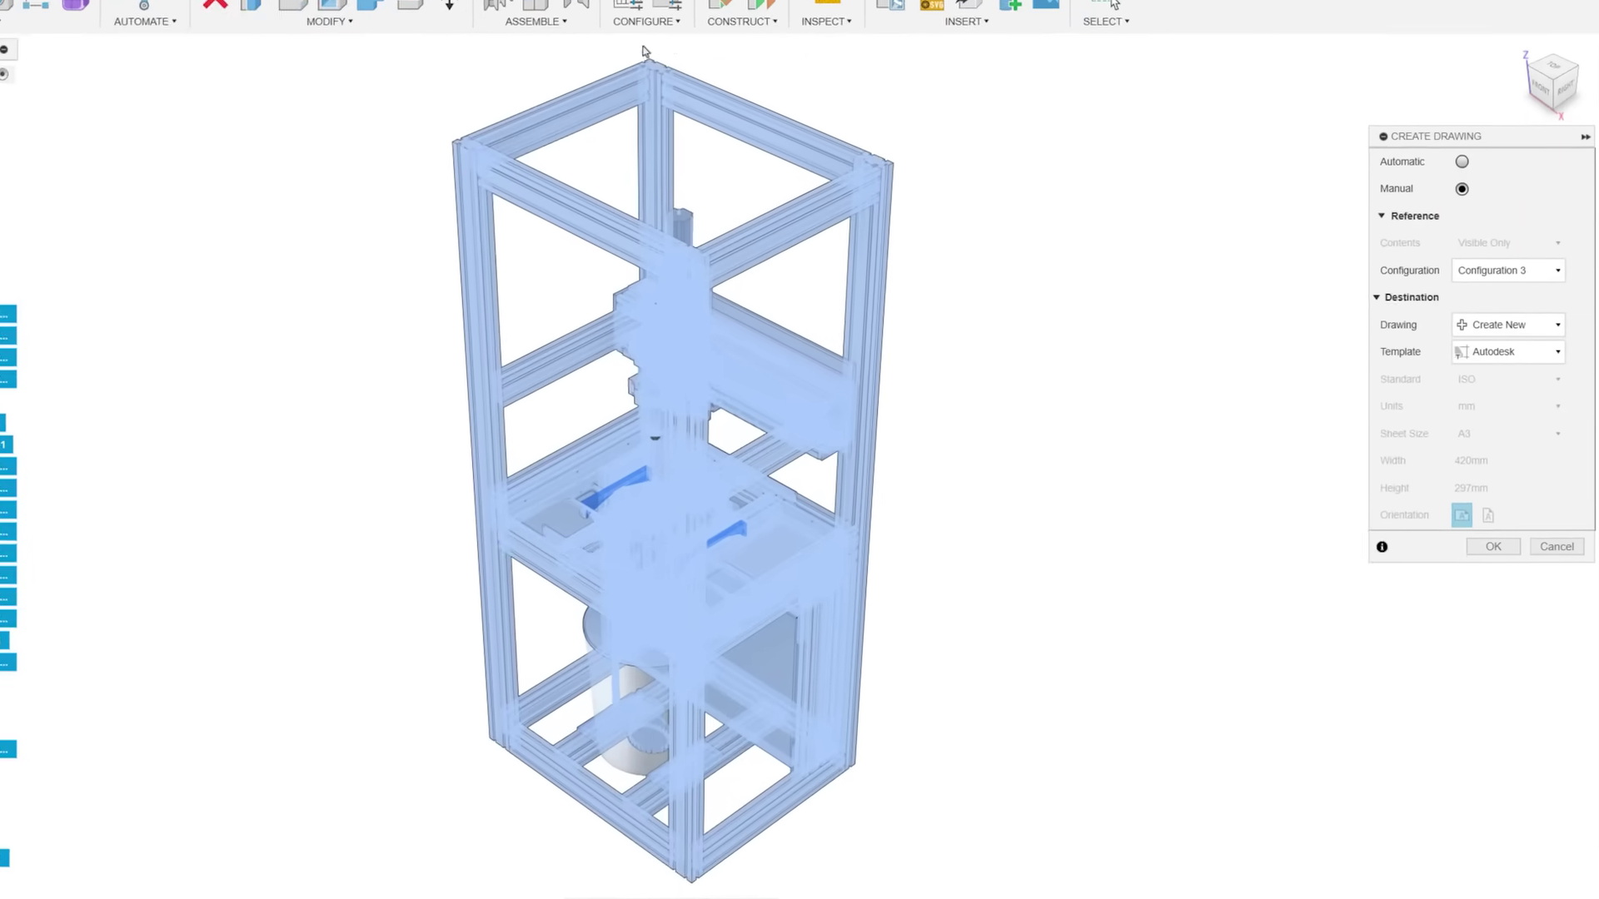
left_click(1459, 163)
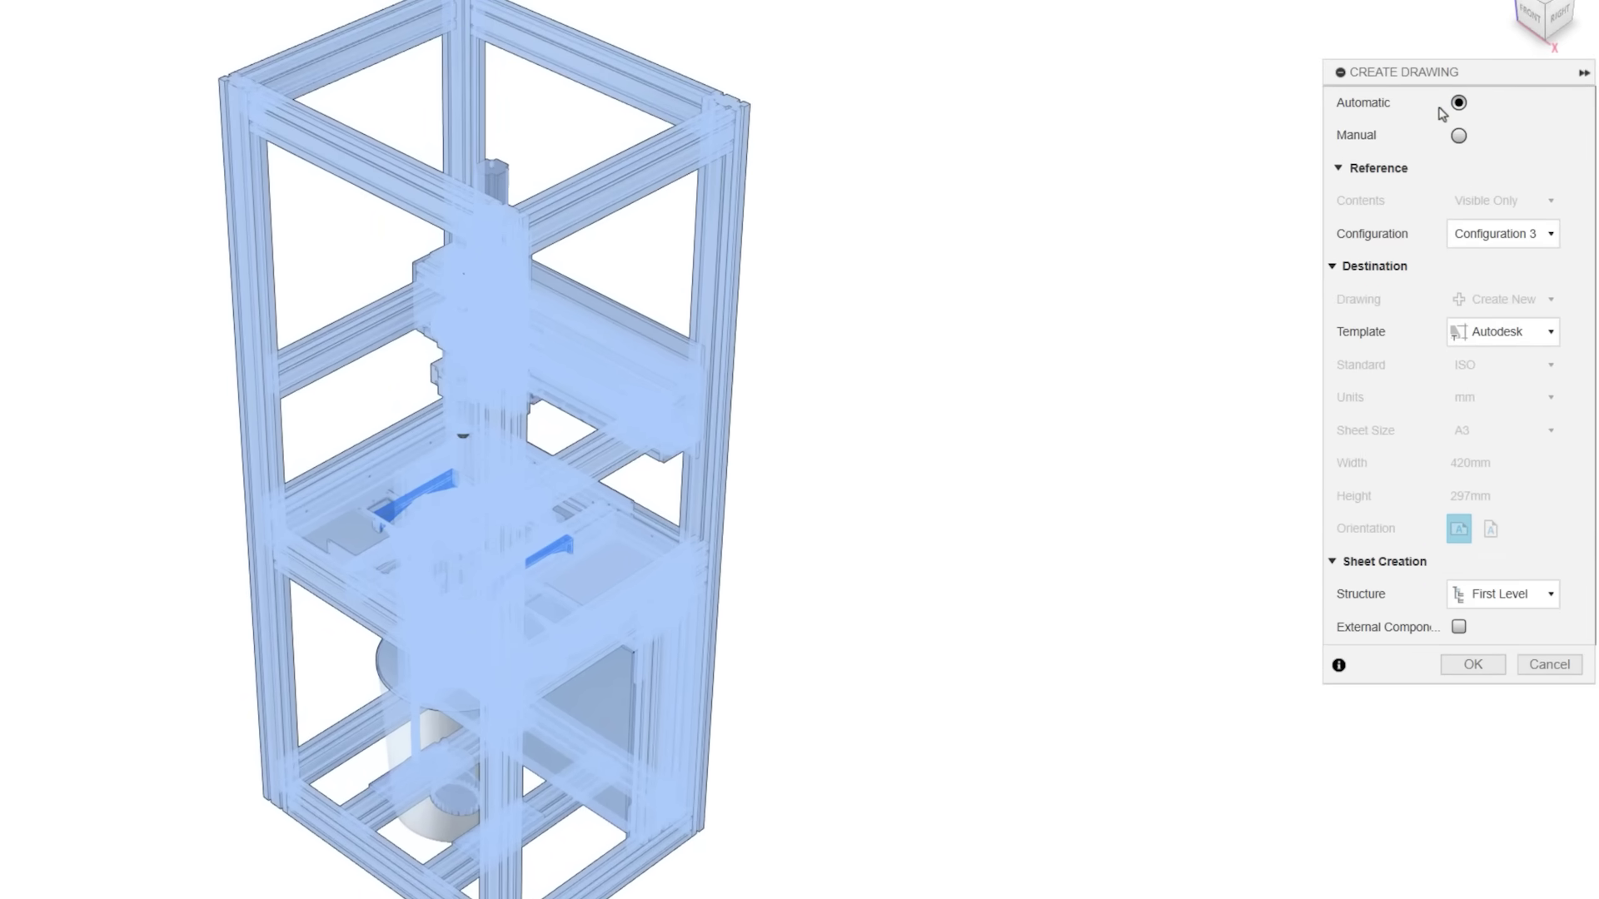
left_click(1514, 332)
left_click(1488, 383)
left_click(1462, 603)
left_click(1486, 642)
left_click(1471, 665)
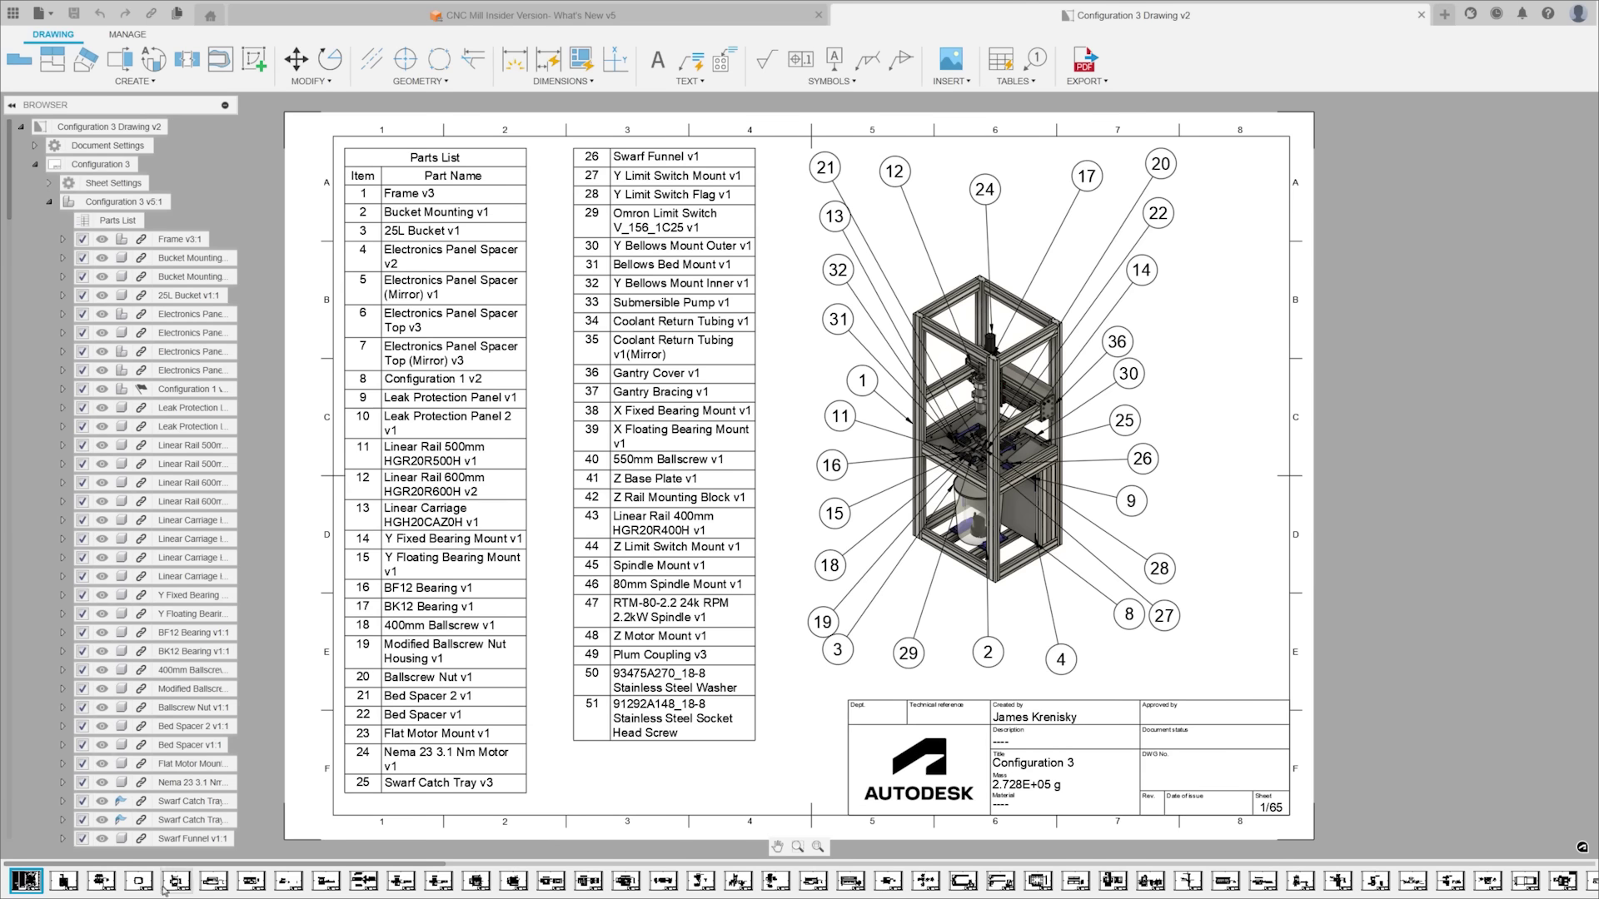
left_click(70, 884)
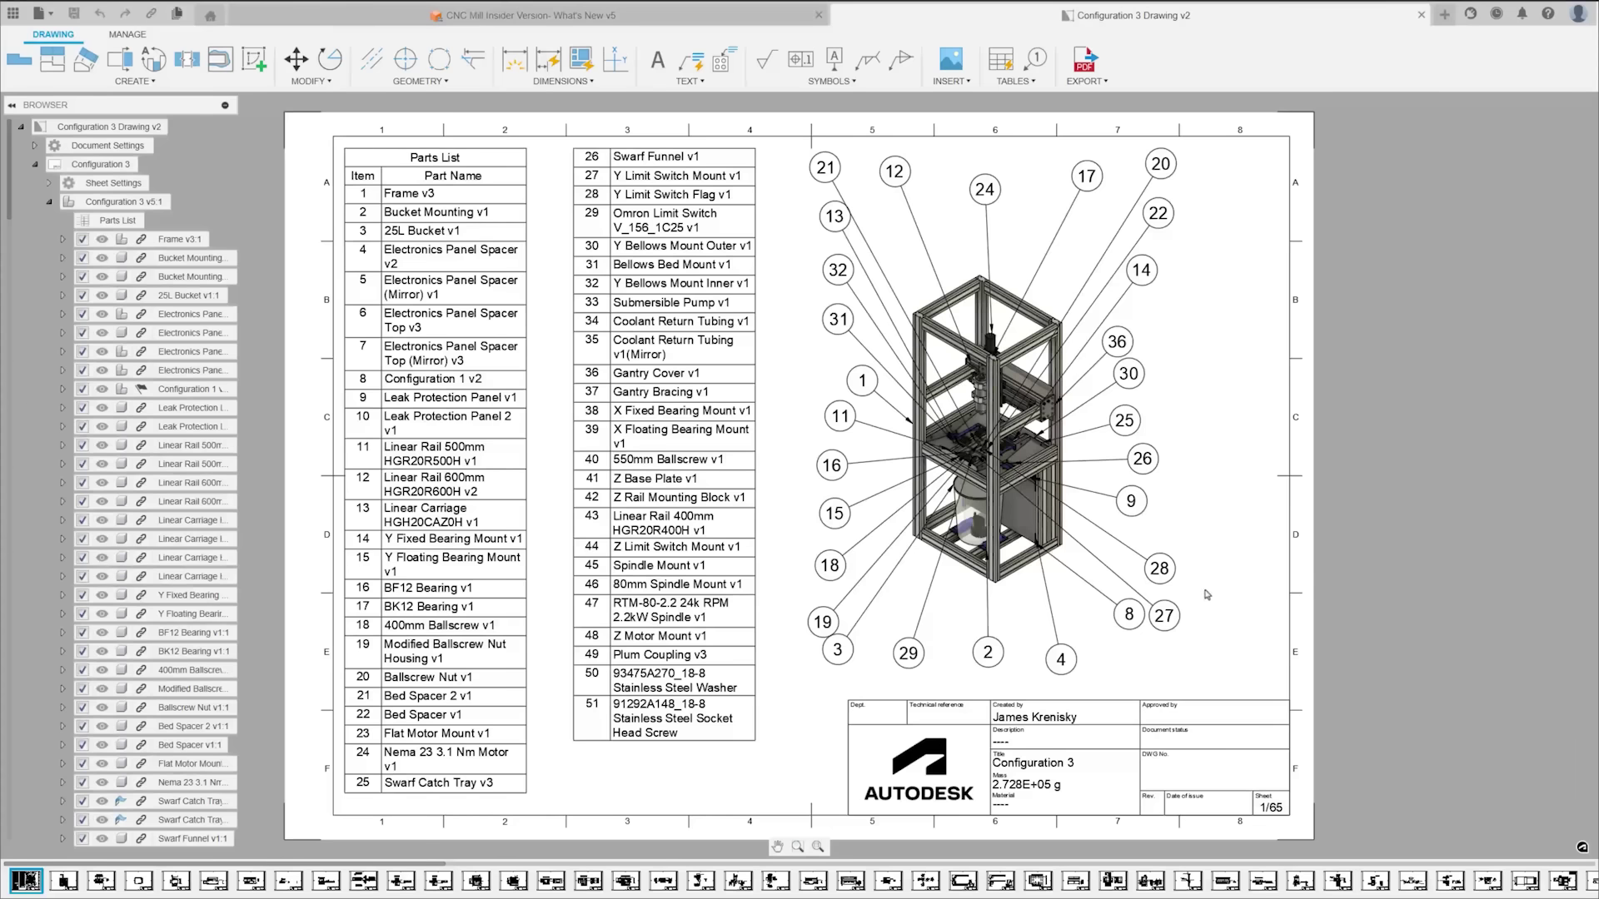
Step: Step through sheets 3 and 4 to sheet 5, Electronics Panel Spacer, and start Auto Dimension
left_click(67, 881)
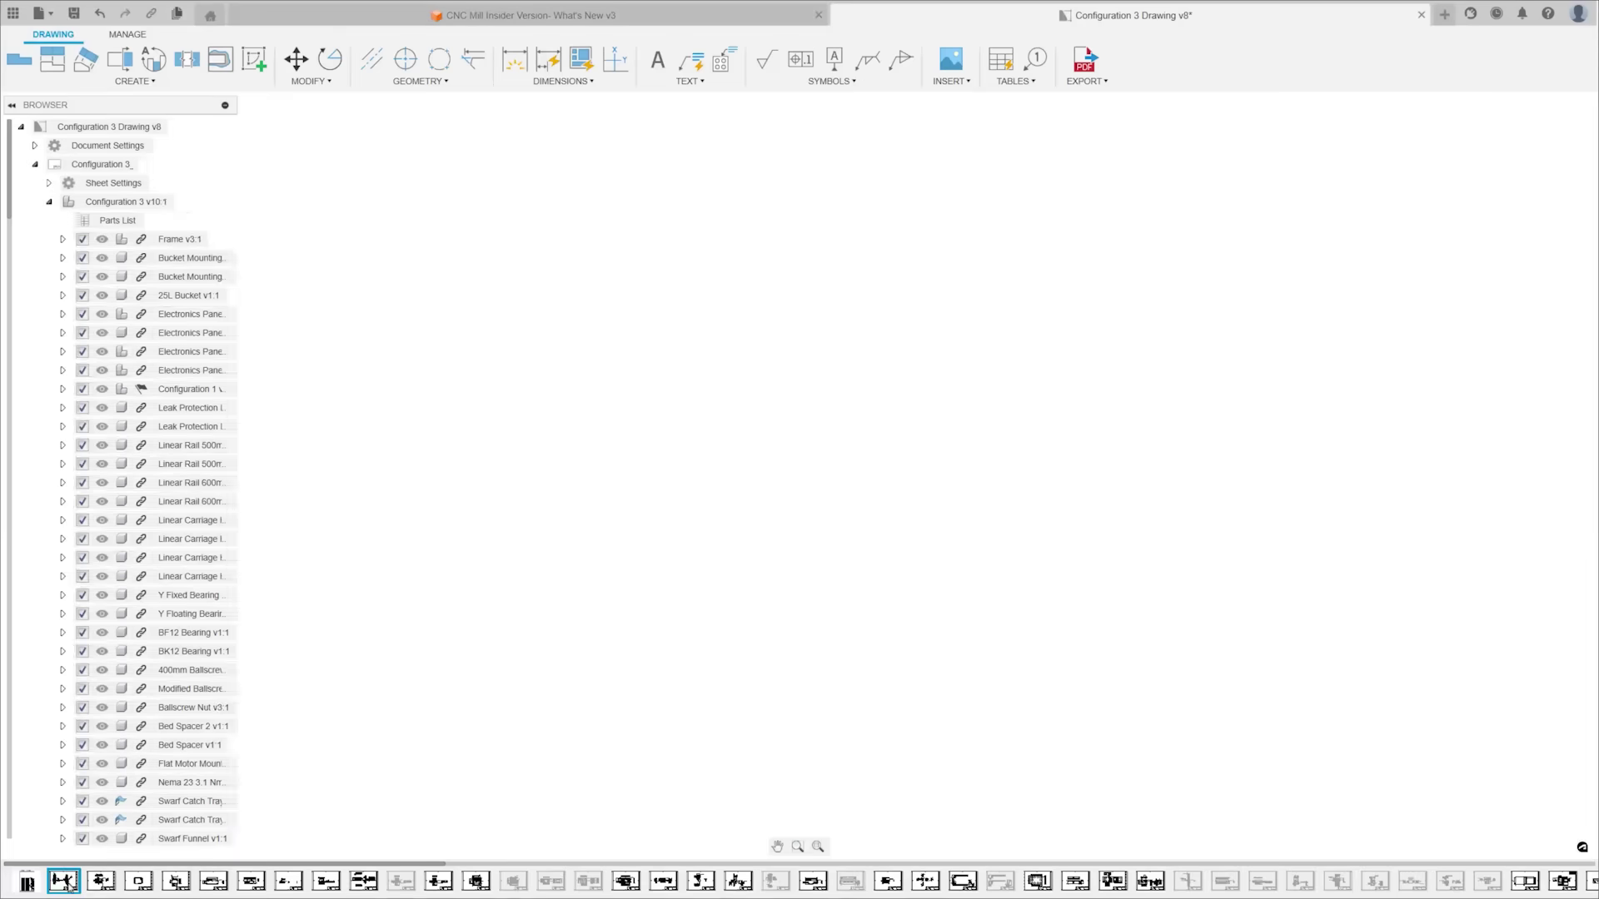
left_click(101, 881)
left_click(137, 883)
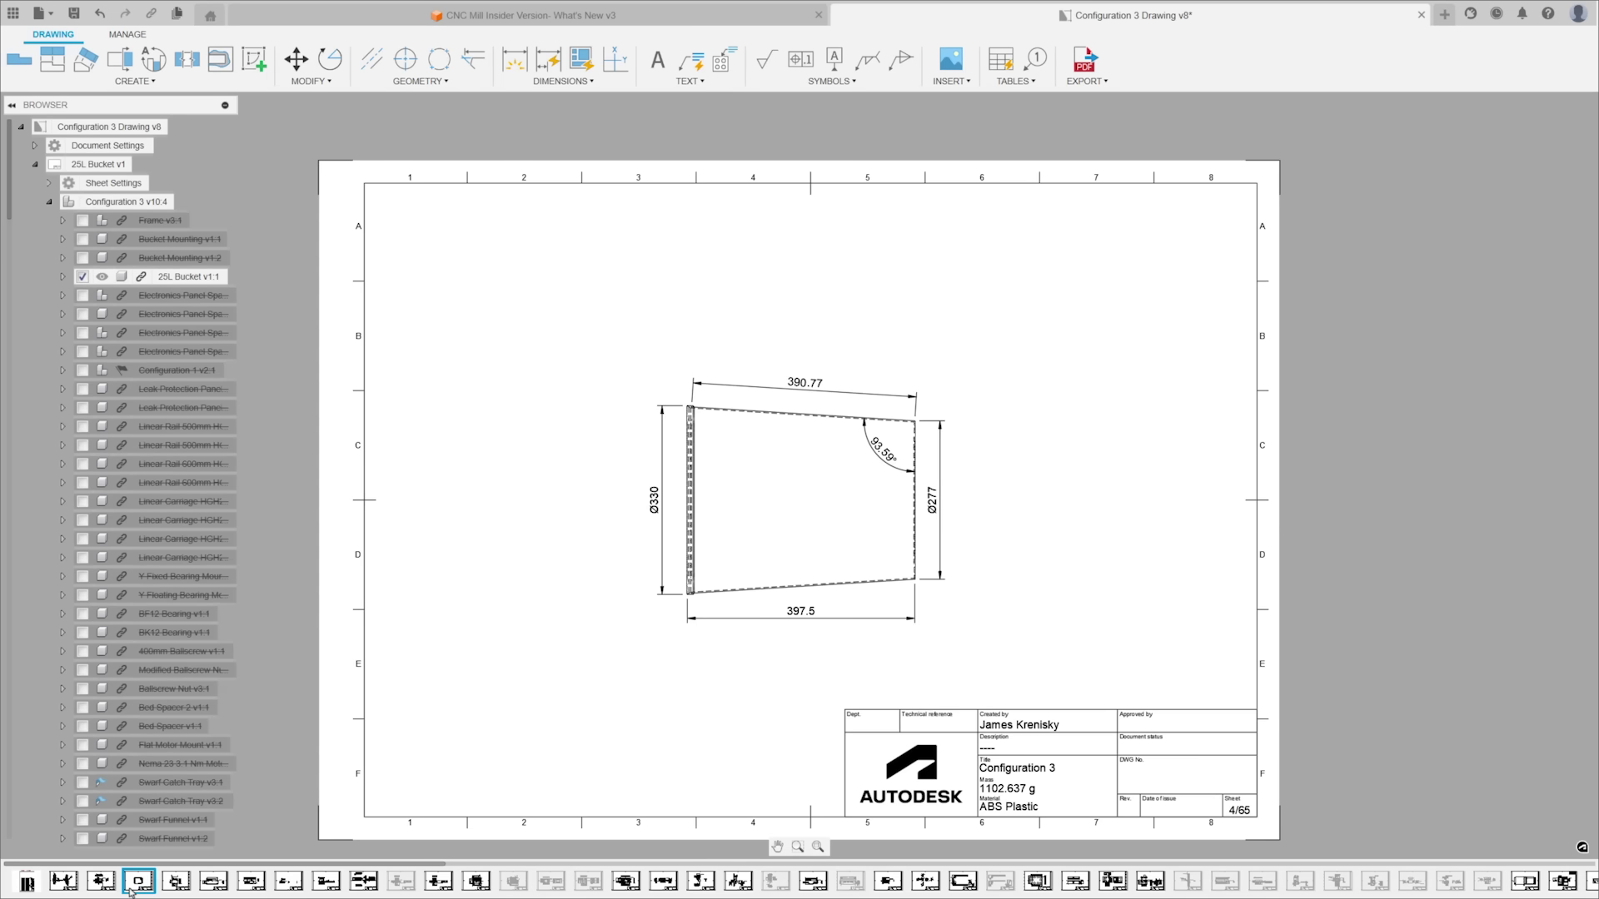
left_click(177, 884)
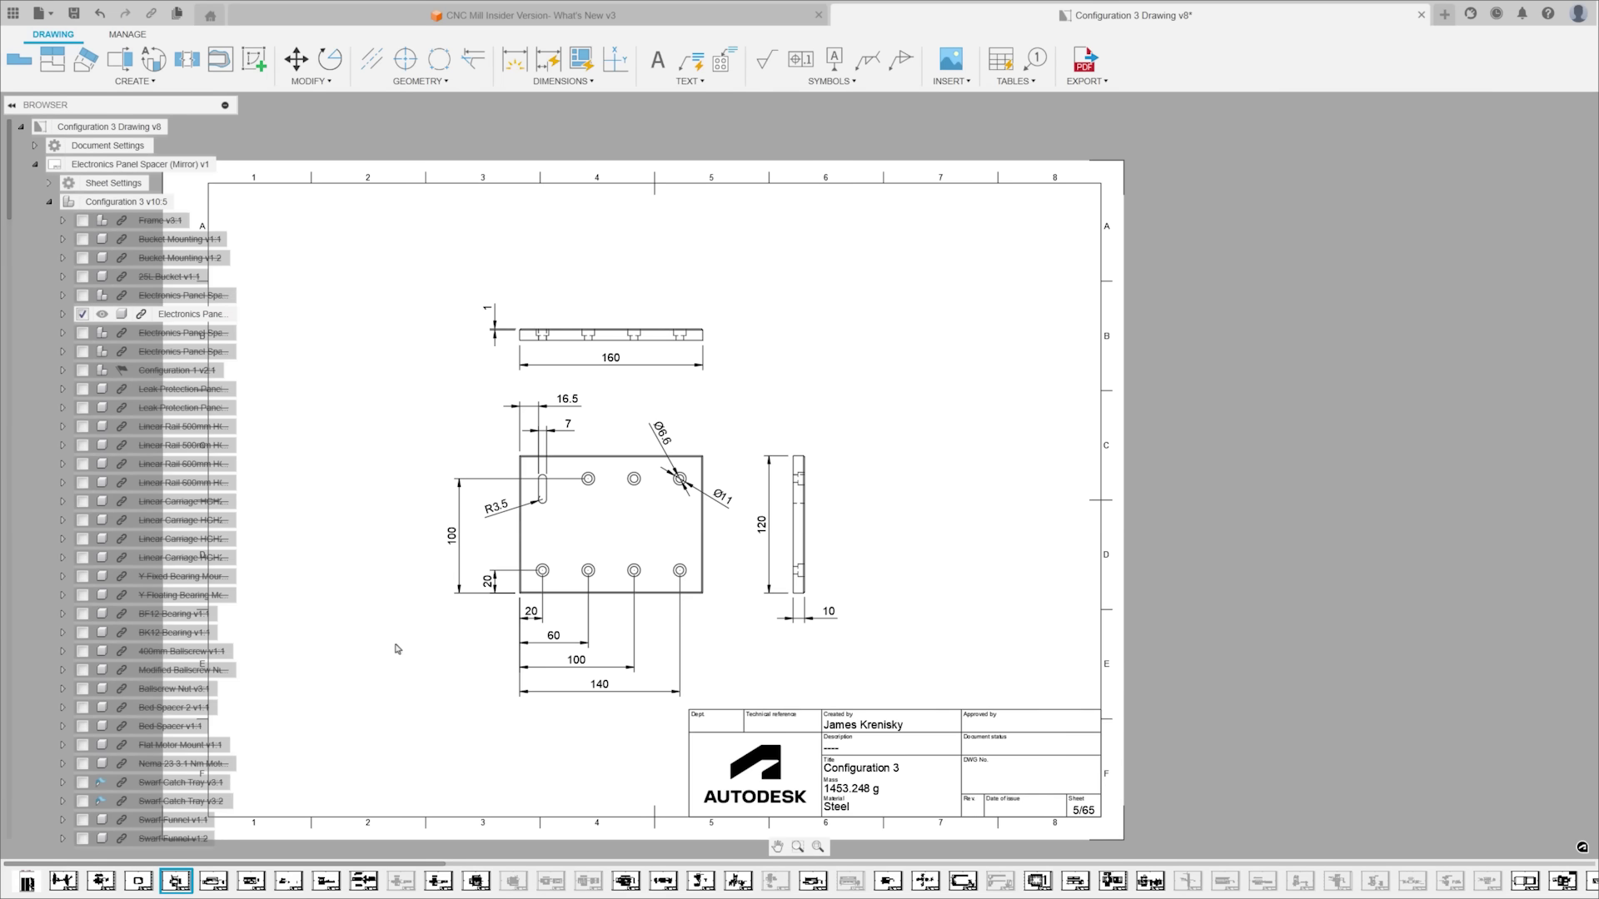
left_click(567, 83)
left_click(543, 118)
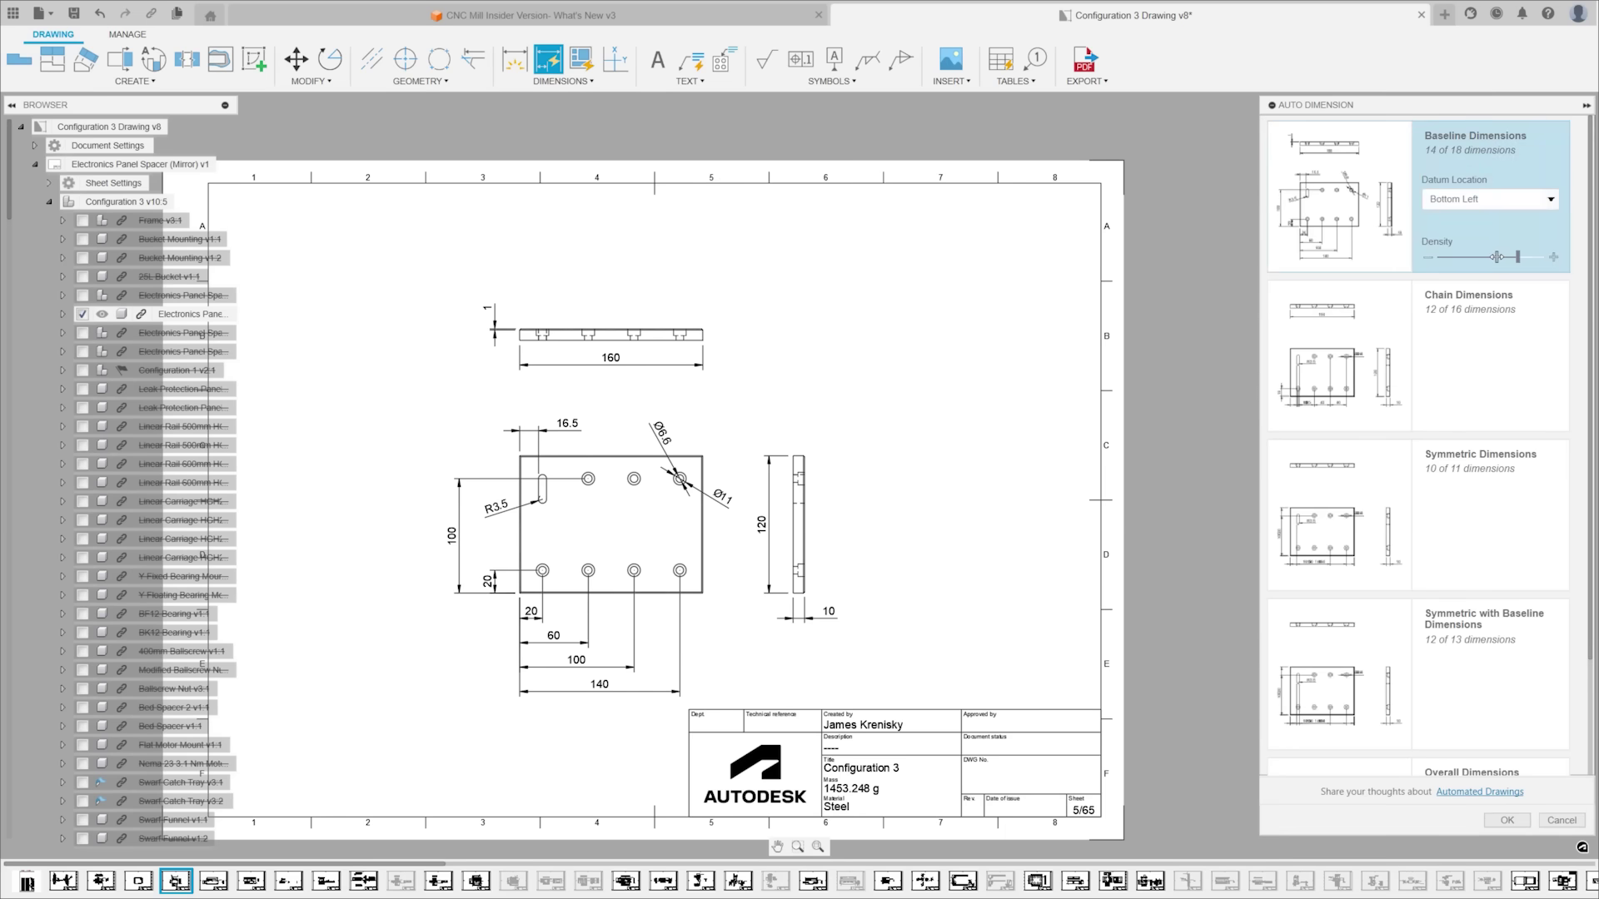
Step: Raise baseline density to all 18 dimensions, then apply Symmetric dimensions instead of baseline
left_click(1496, 257)
left_click_drag(1511, 260, 1554, 263)
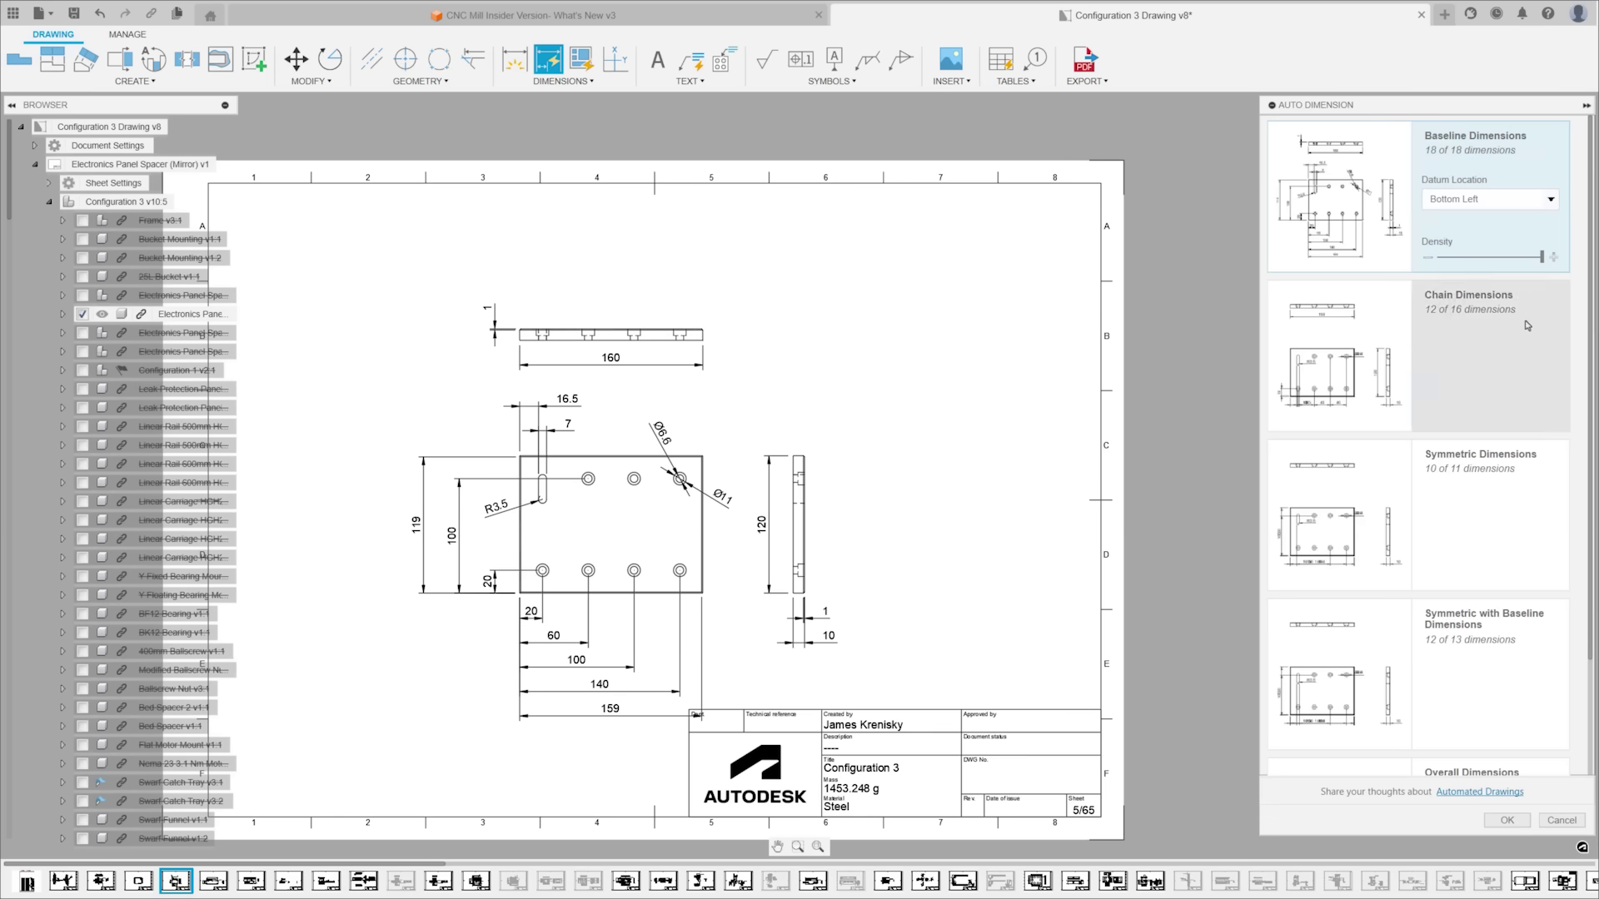
scroll(1524, 375, "down", 3)
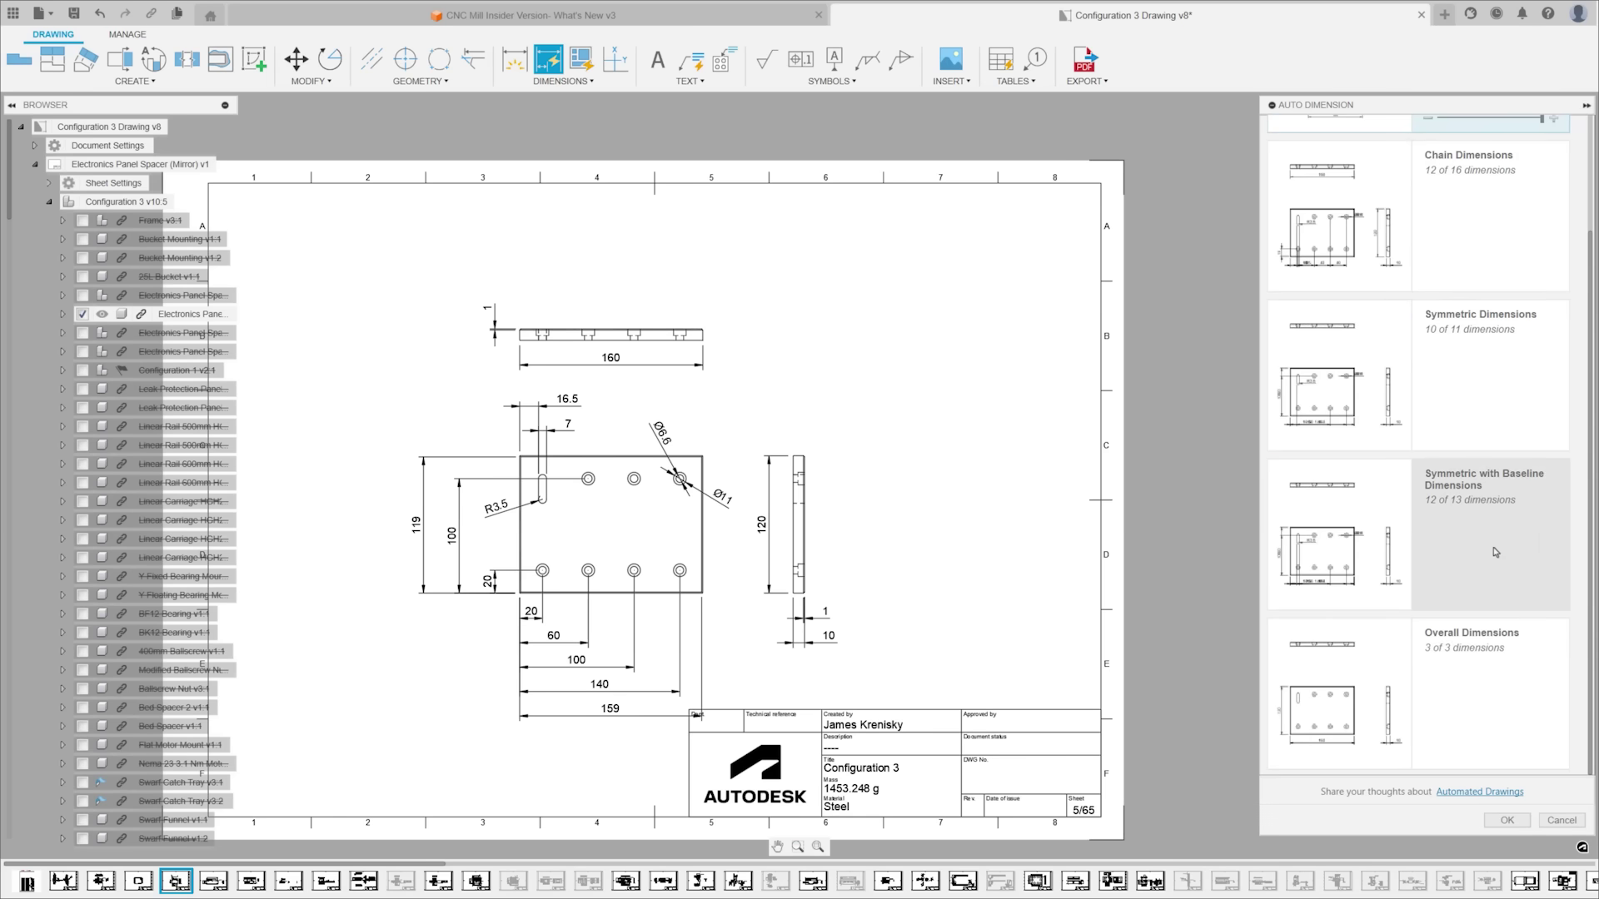
left_click(1496, 552)
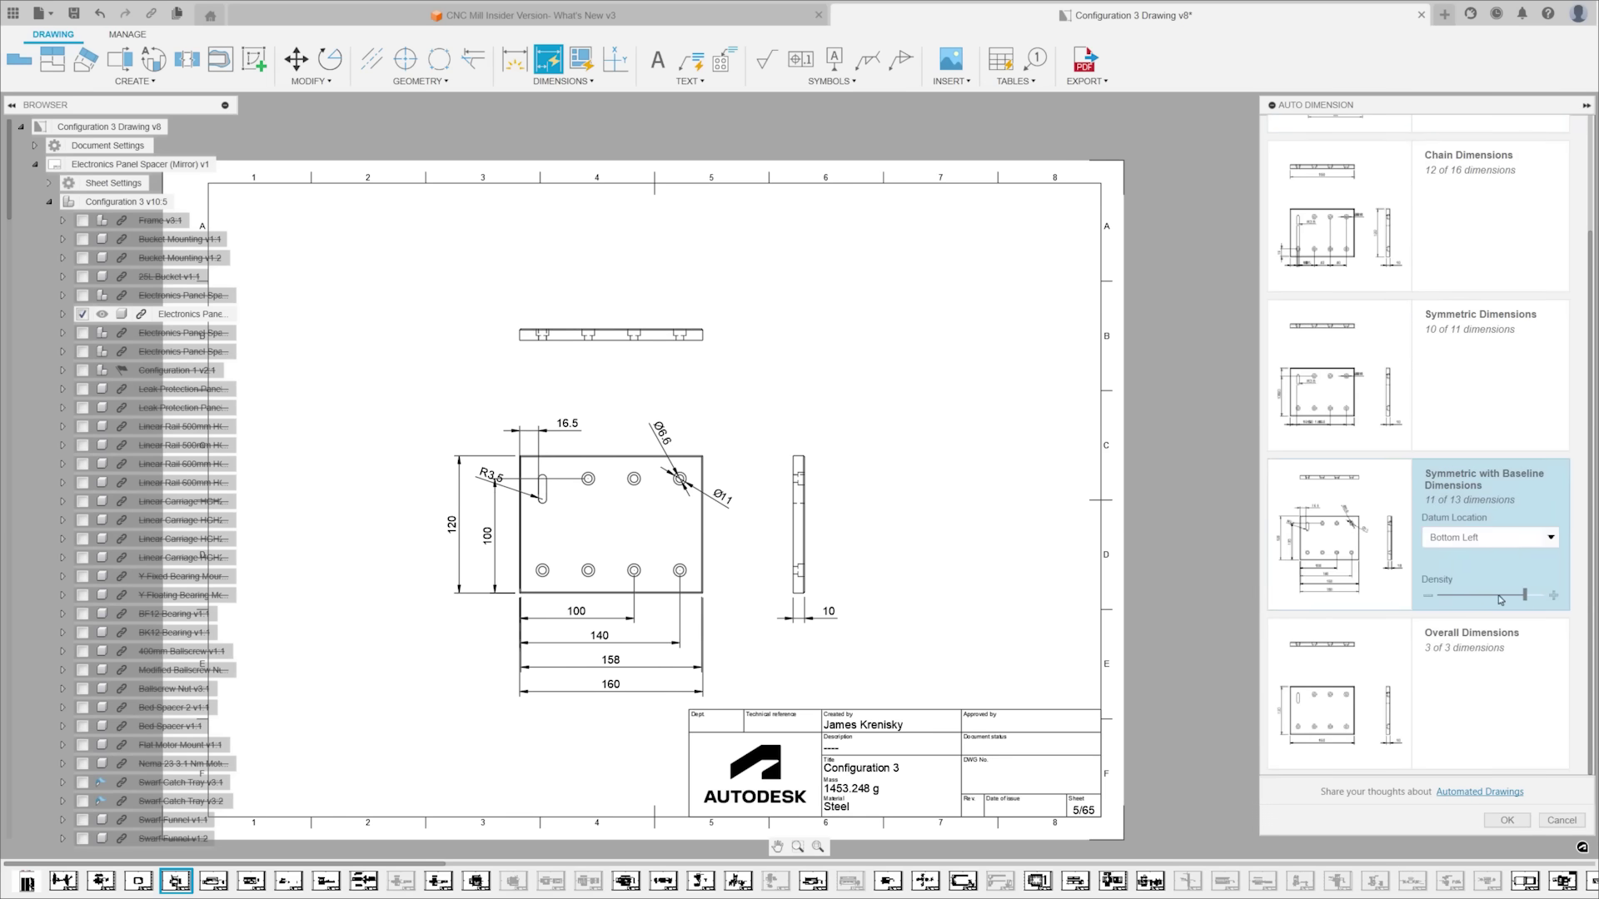
left_click(1483, 410)
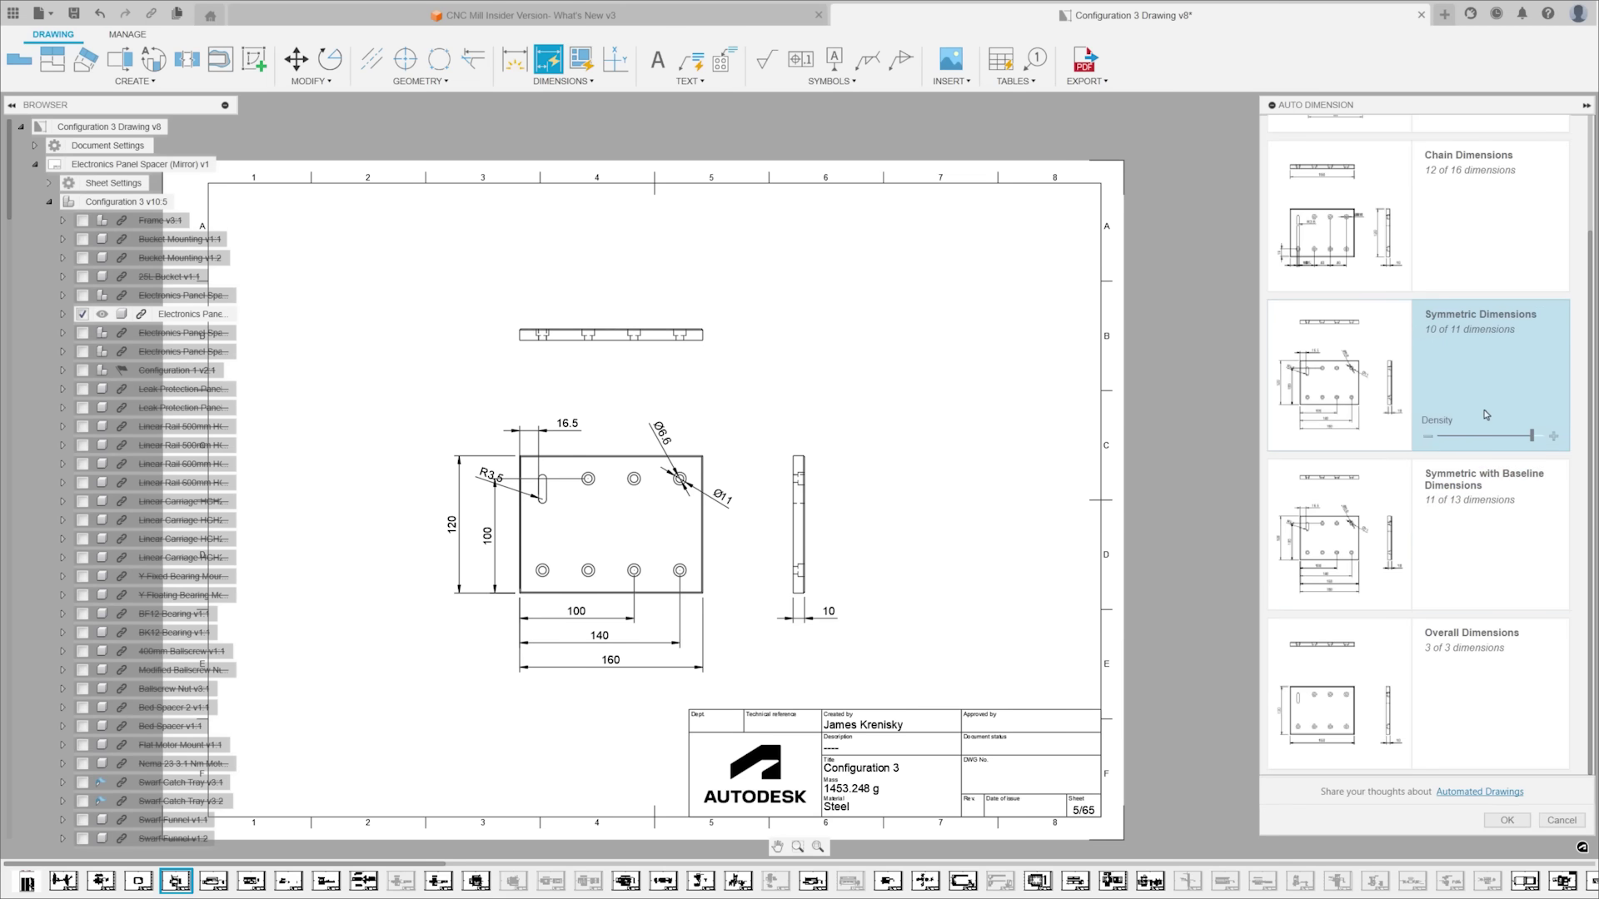
left_click(1492, 821)
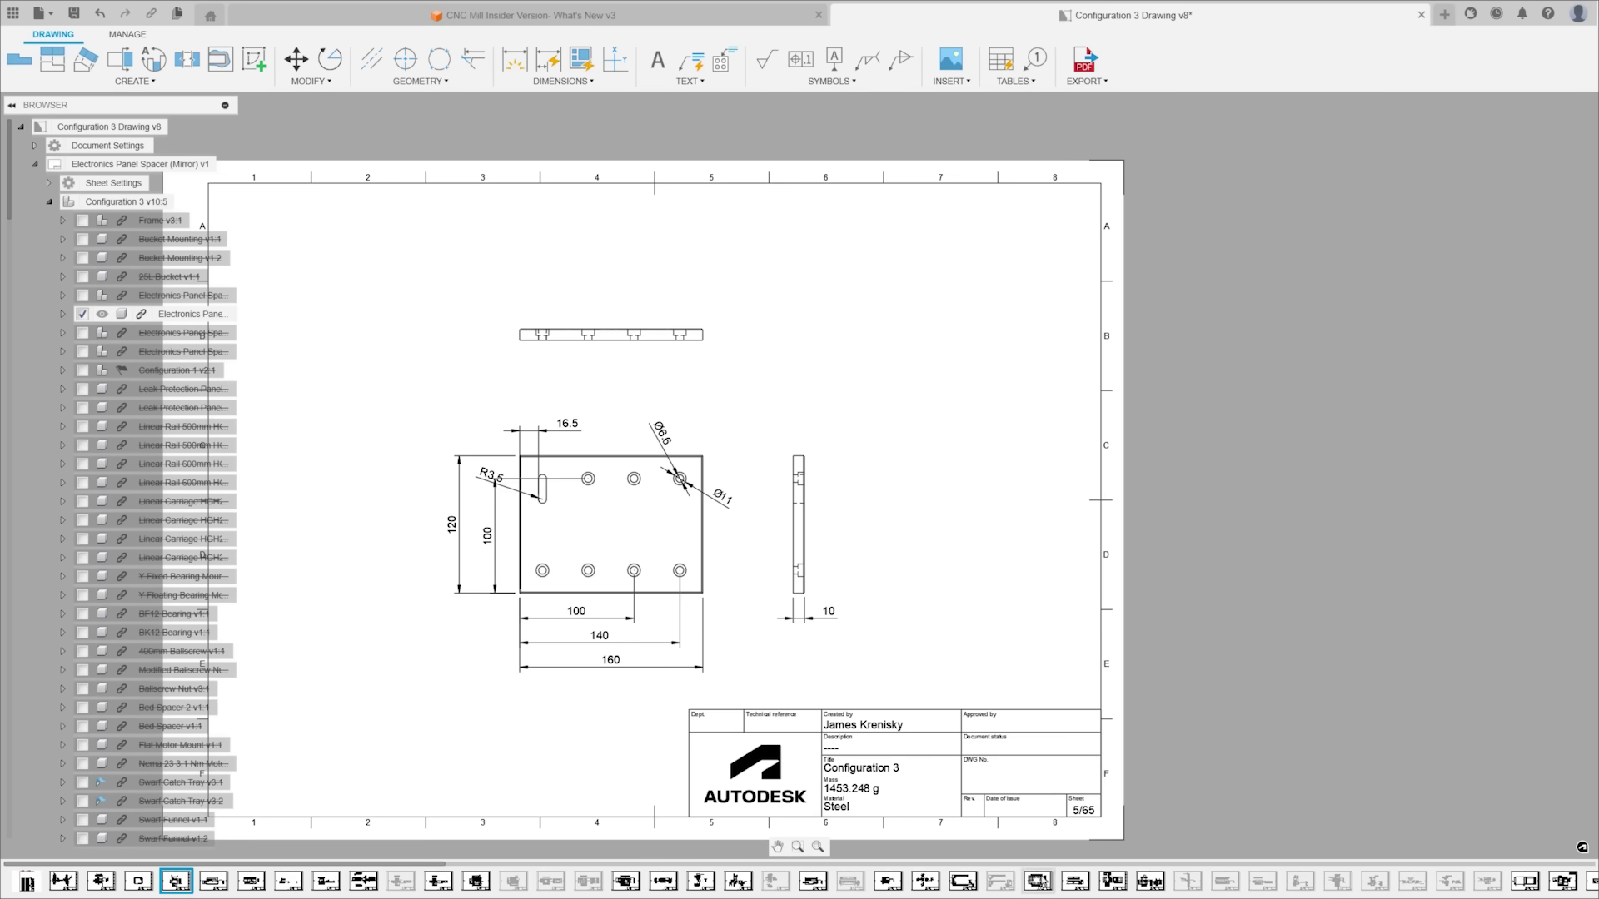
Step: Cut a 170 mm breakout section around the carriage in the CNC Mounting front view, and add an isometric projected view to its right
left_click(1562, 881)
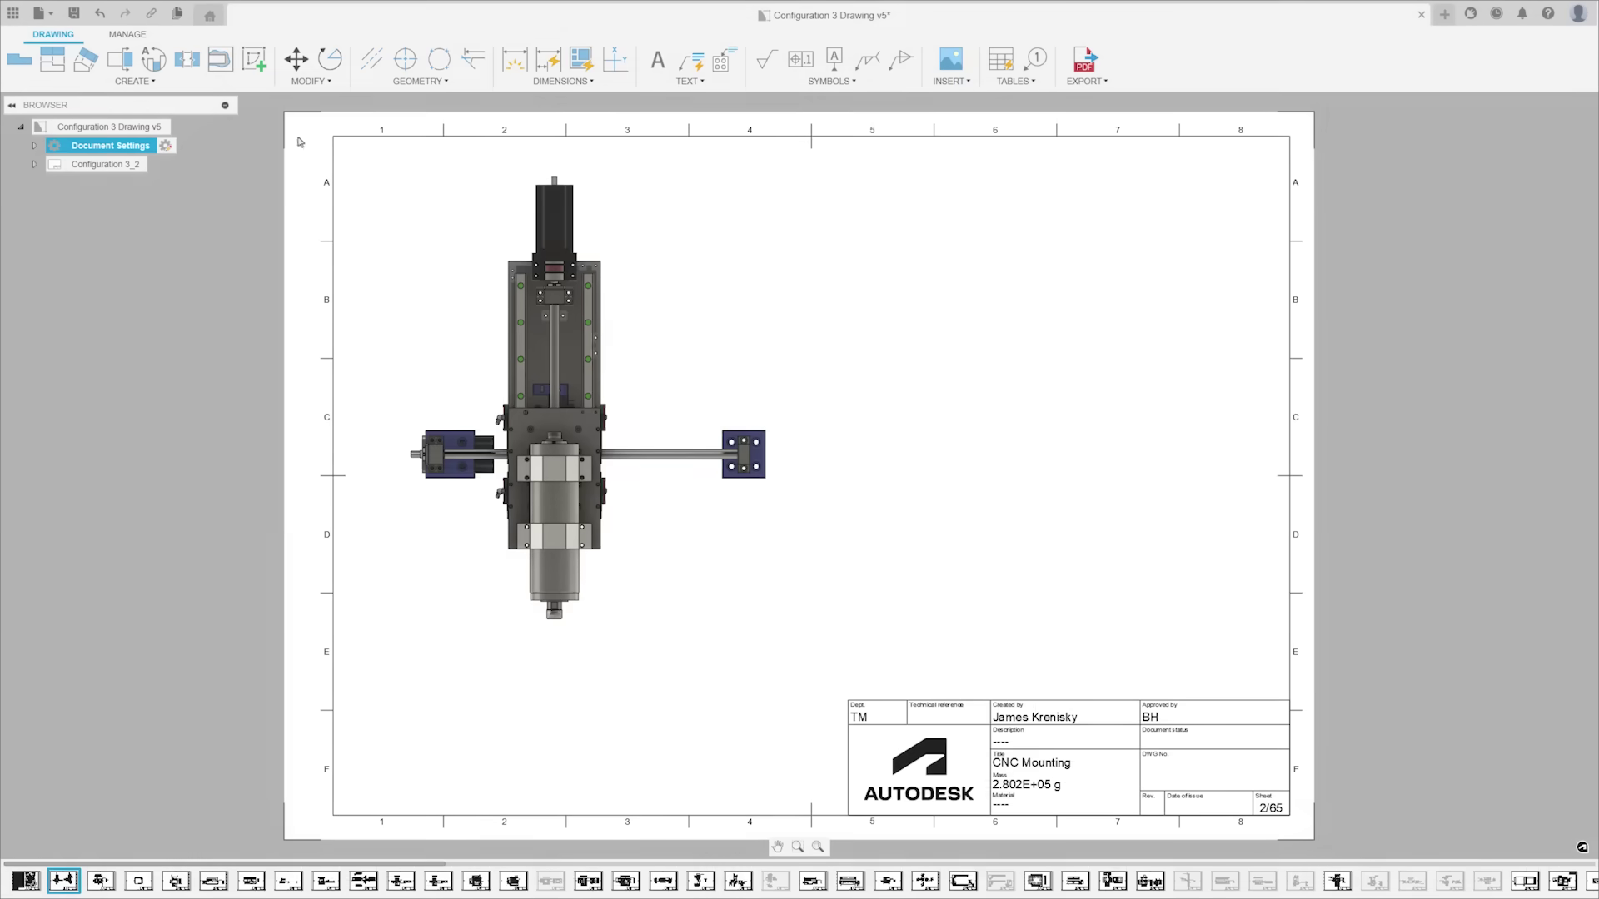
left_click(219, 60)
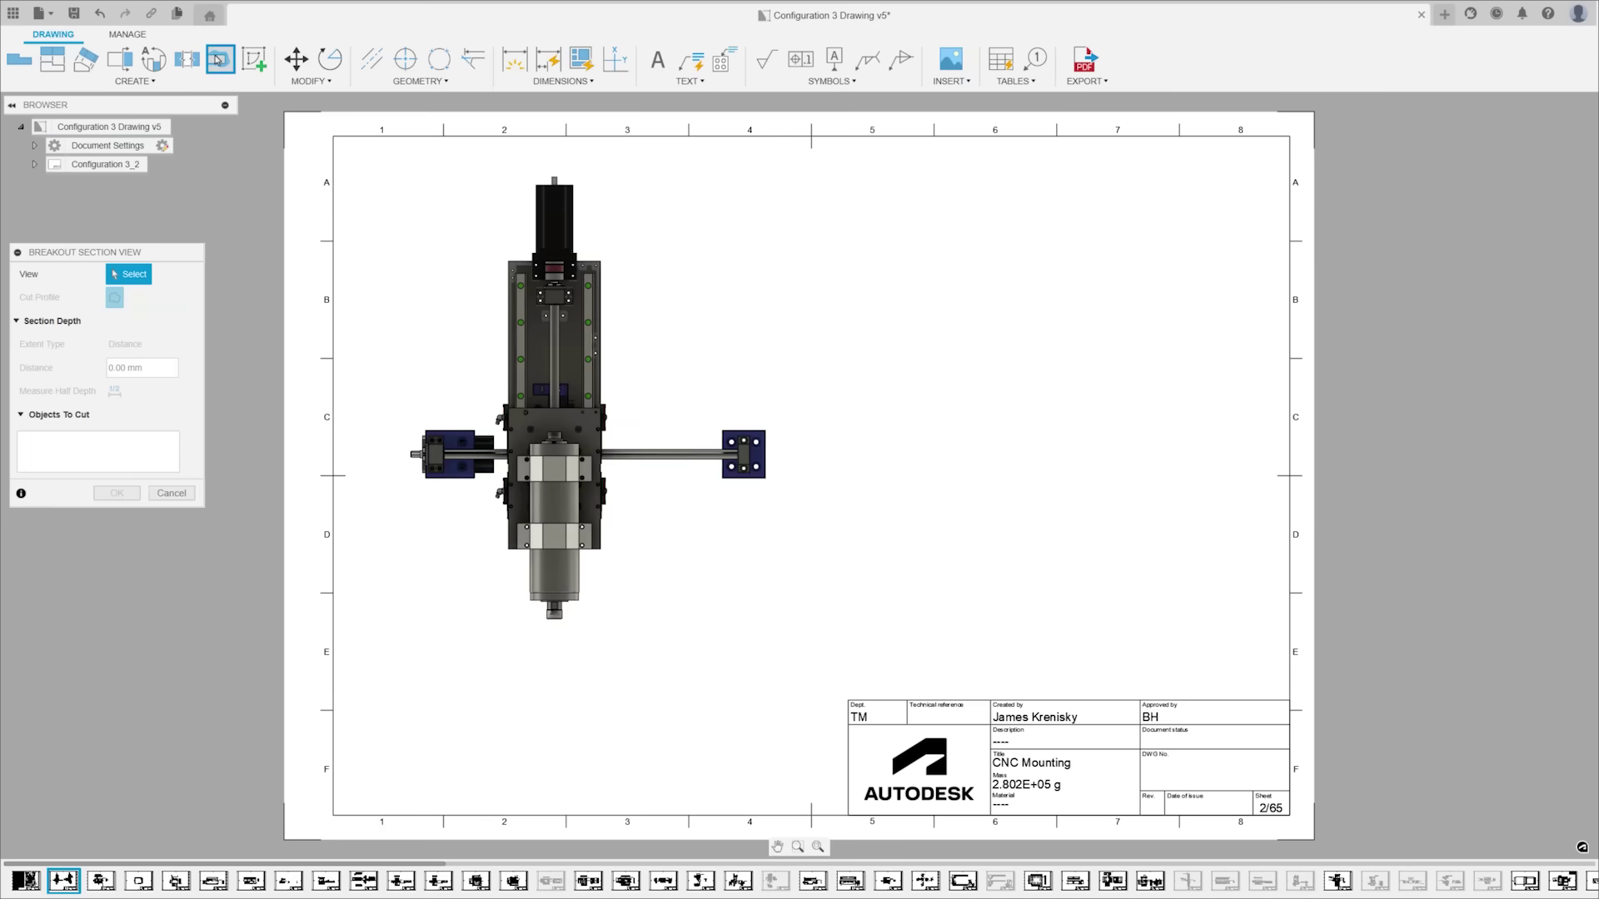
left_click(531, 394)
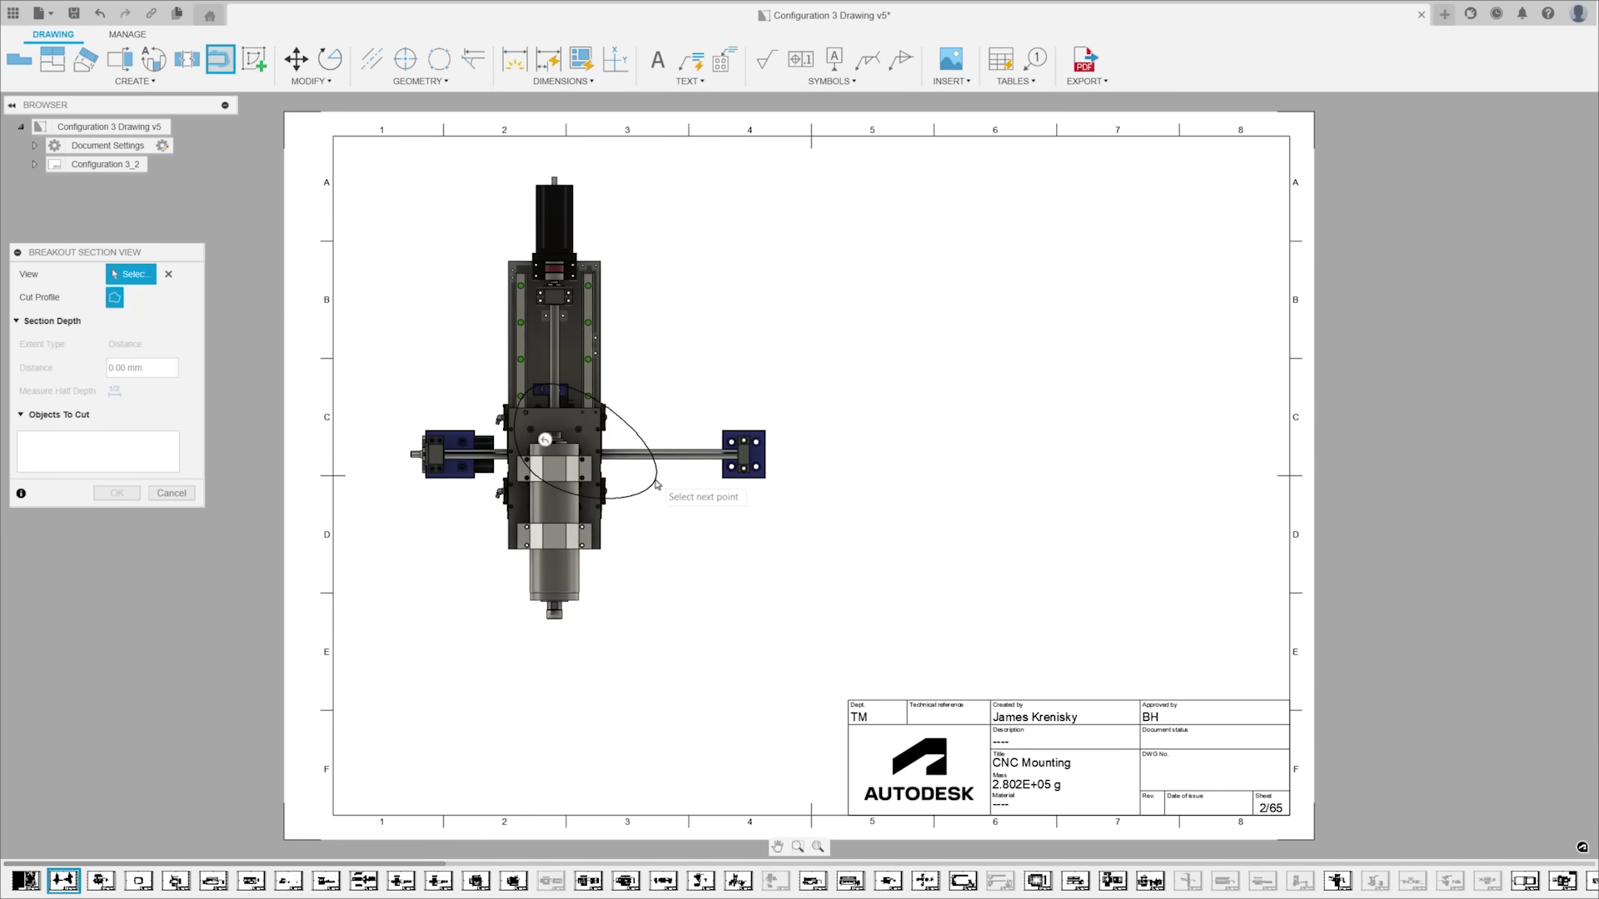
left_click(696, 457)
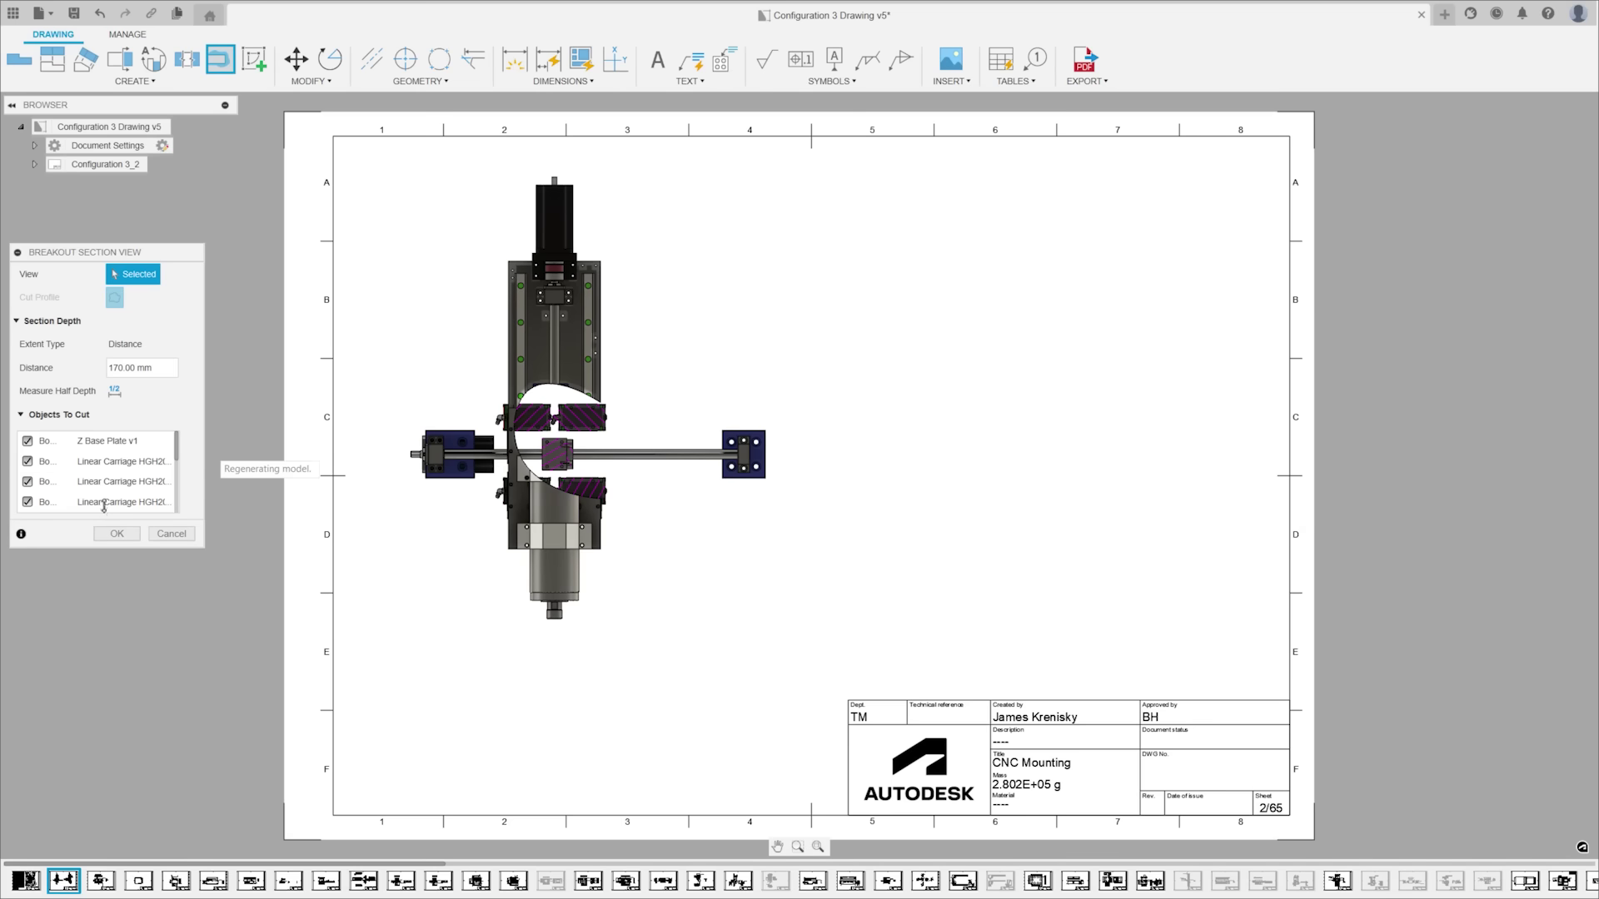
left_click(118, 533)
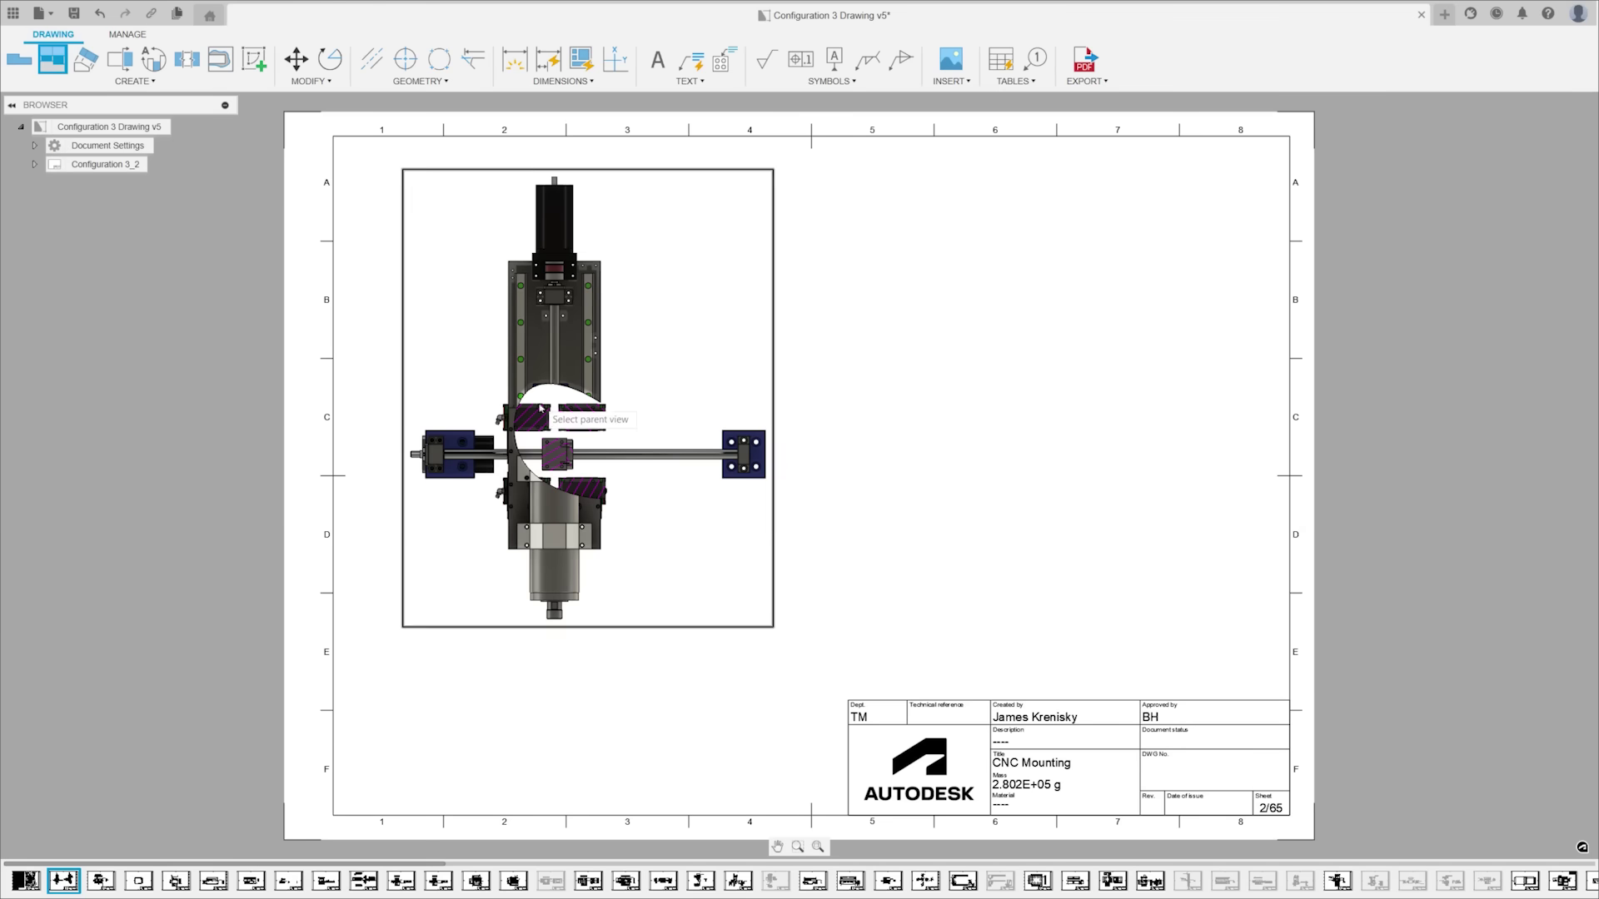
left_click(614, 504)
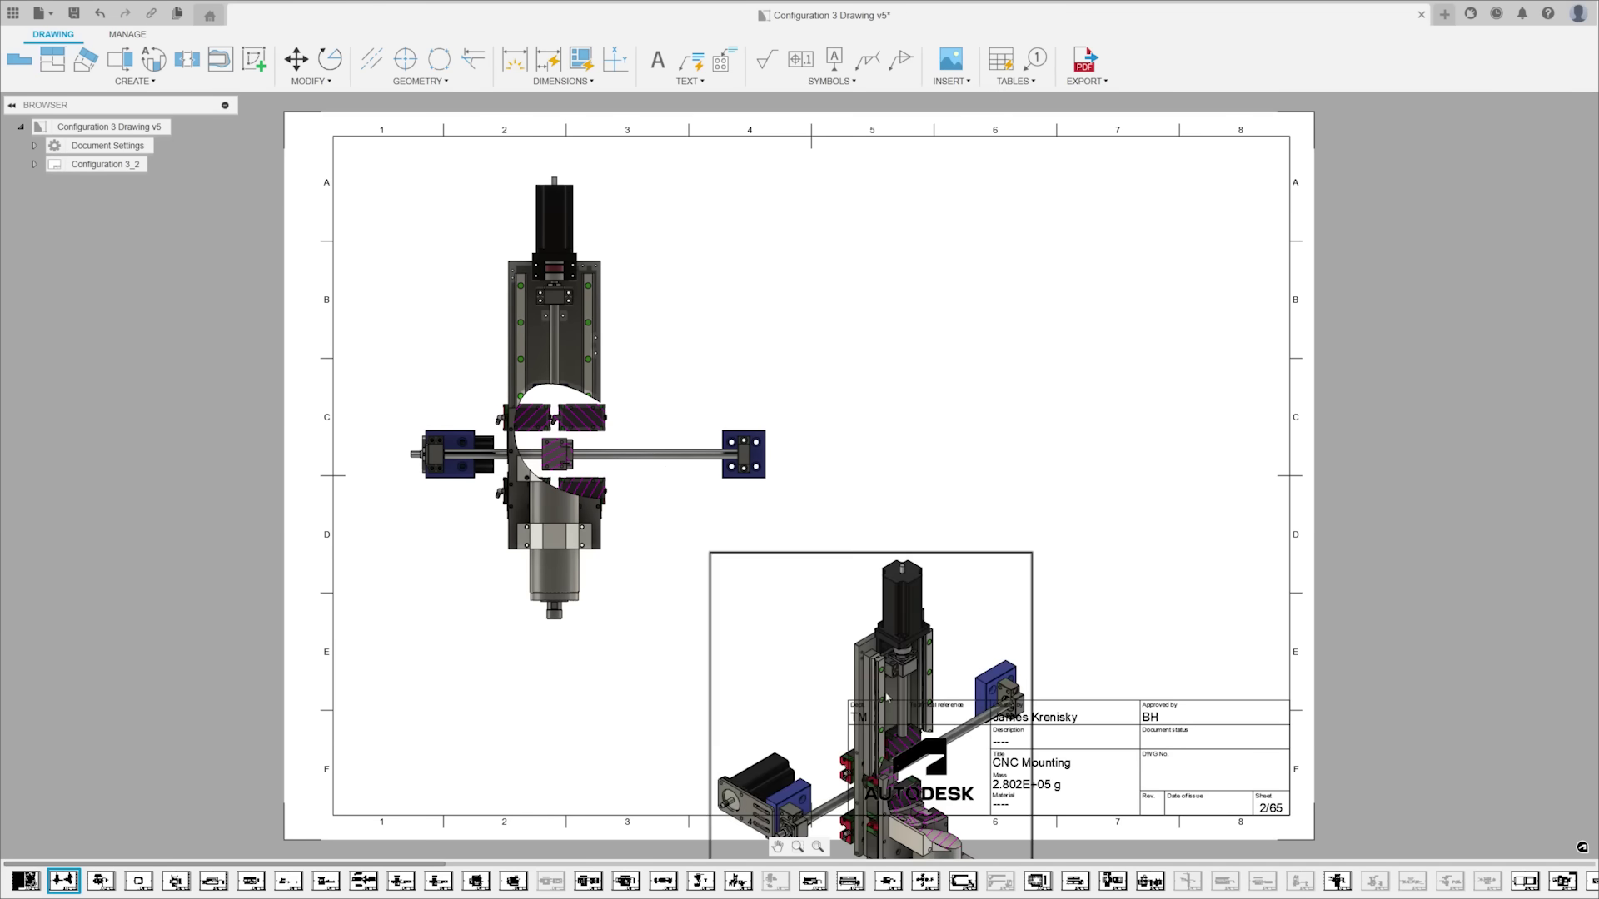
left_click(989, 354)
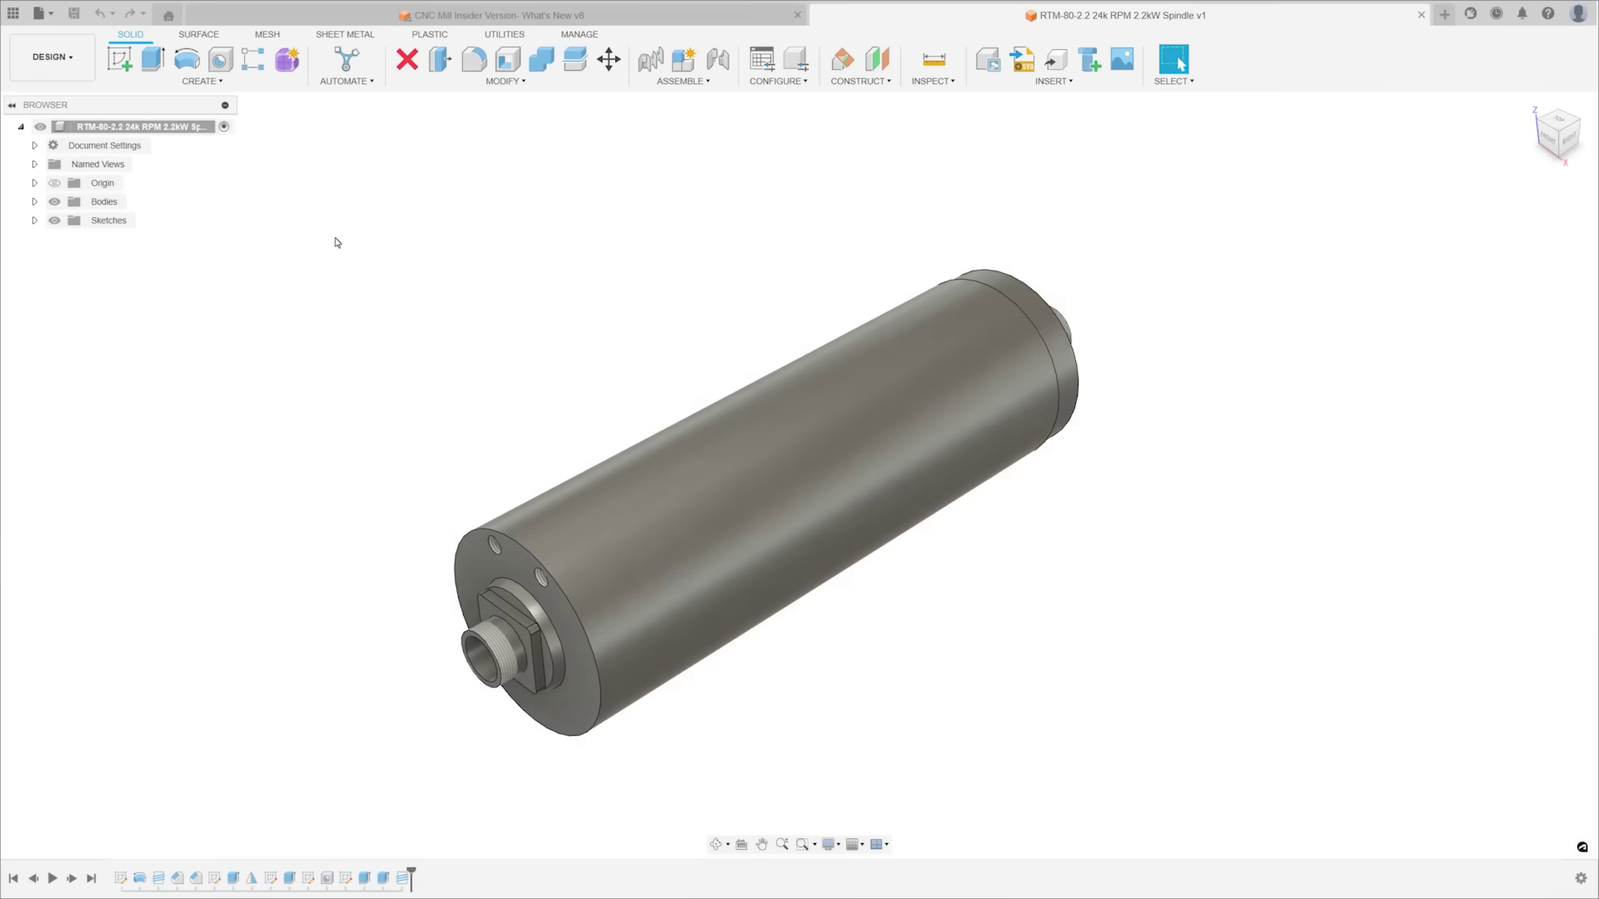
Step: Create a new drawing of the spindle's root component with an isometric base view
right_click(185, 132)
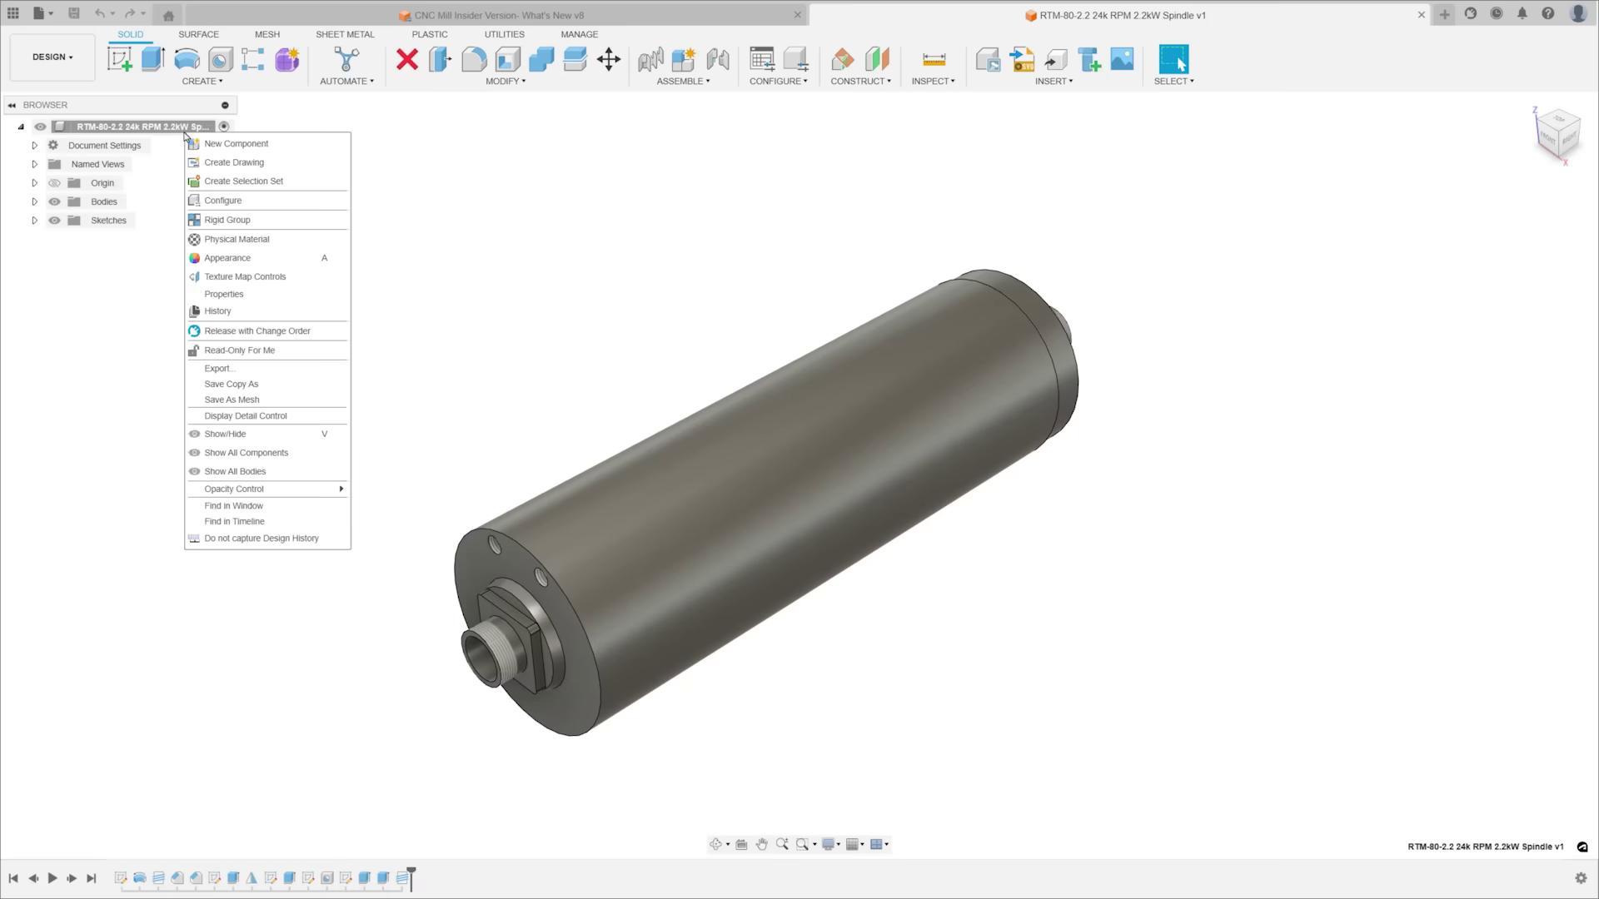
left_click(221, 163)
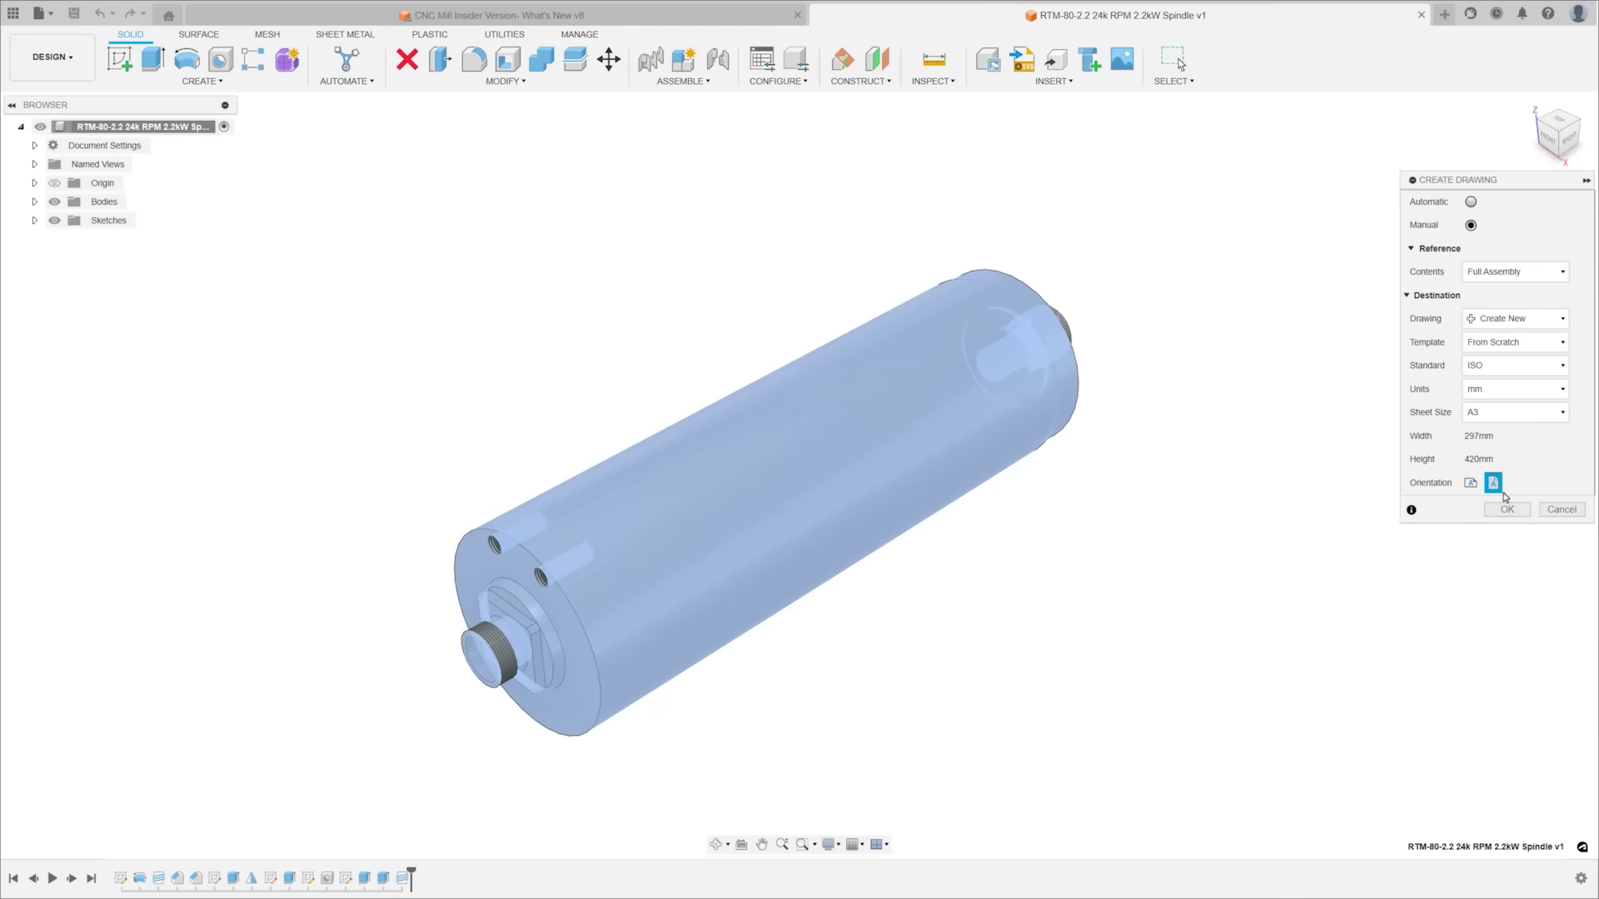
left_click(1506, 509)
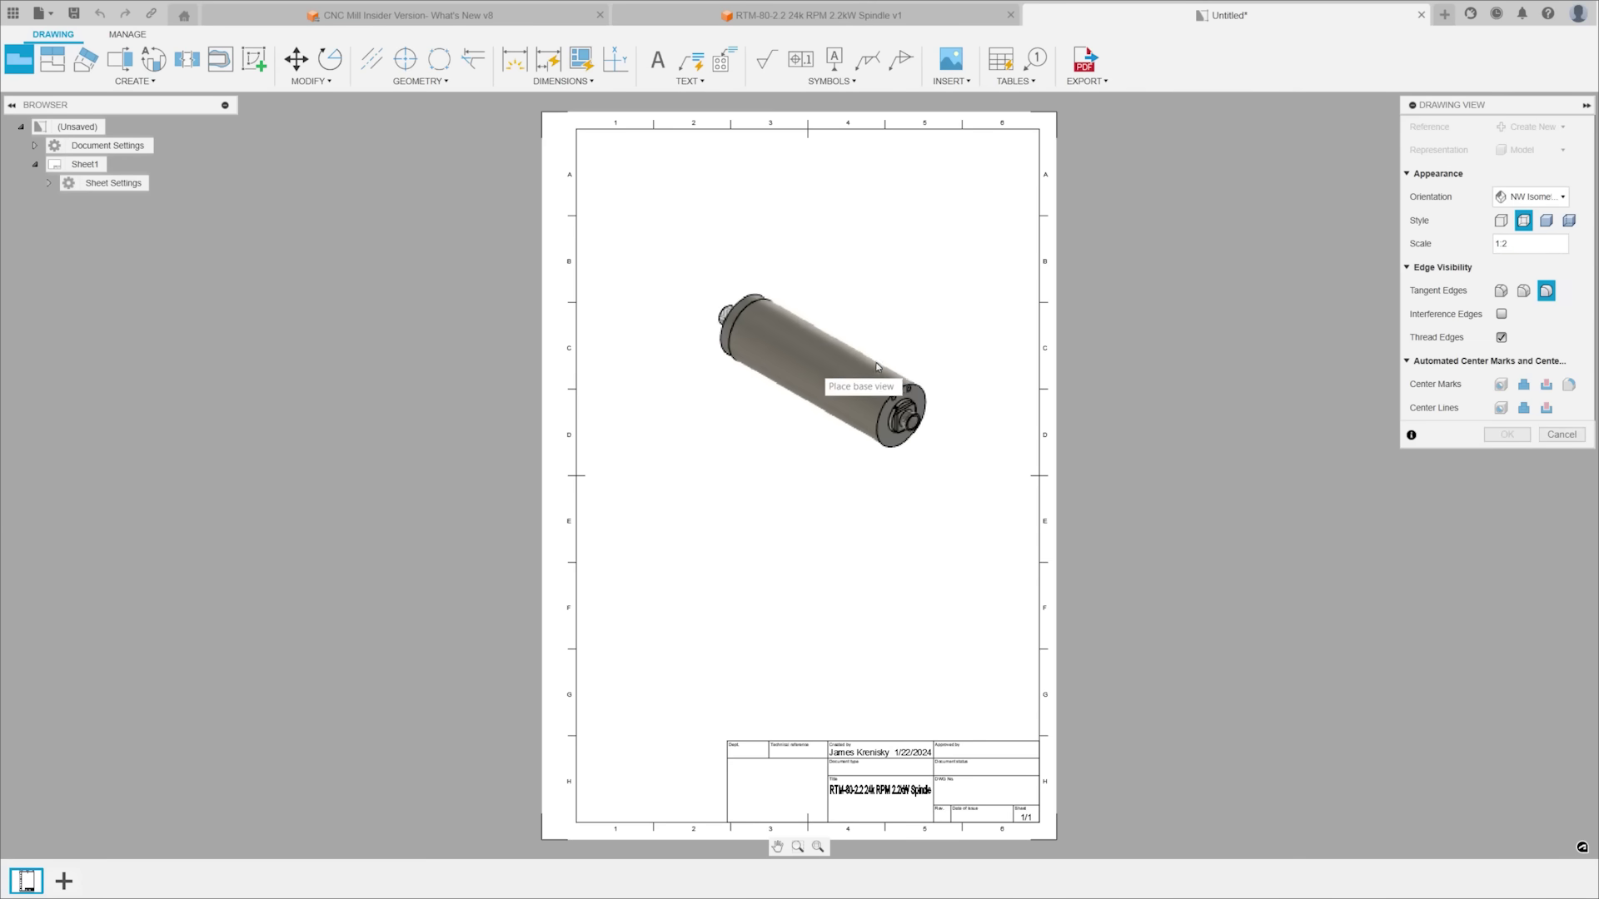
left_click(756, 356)
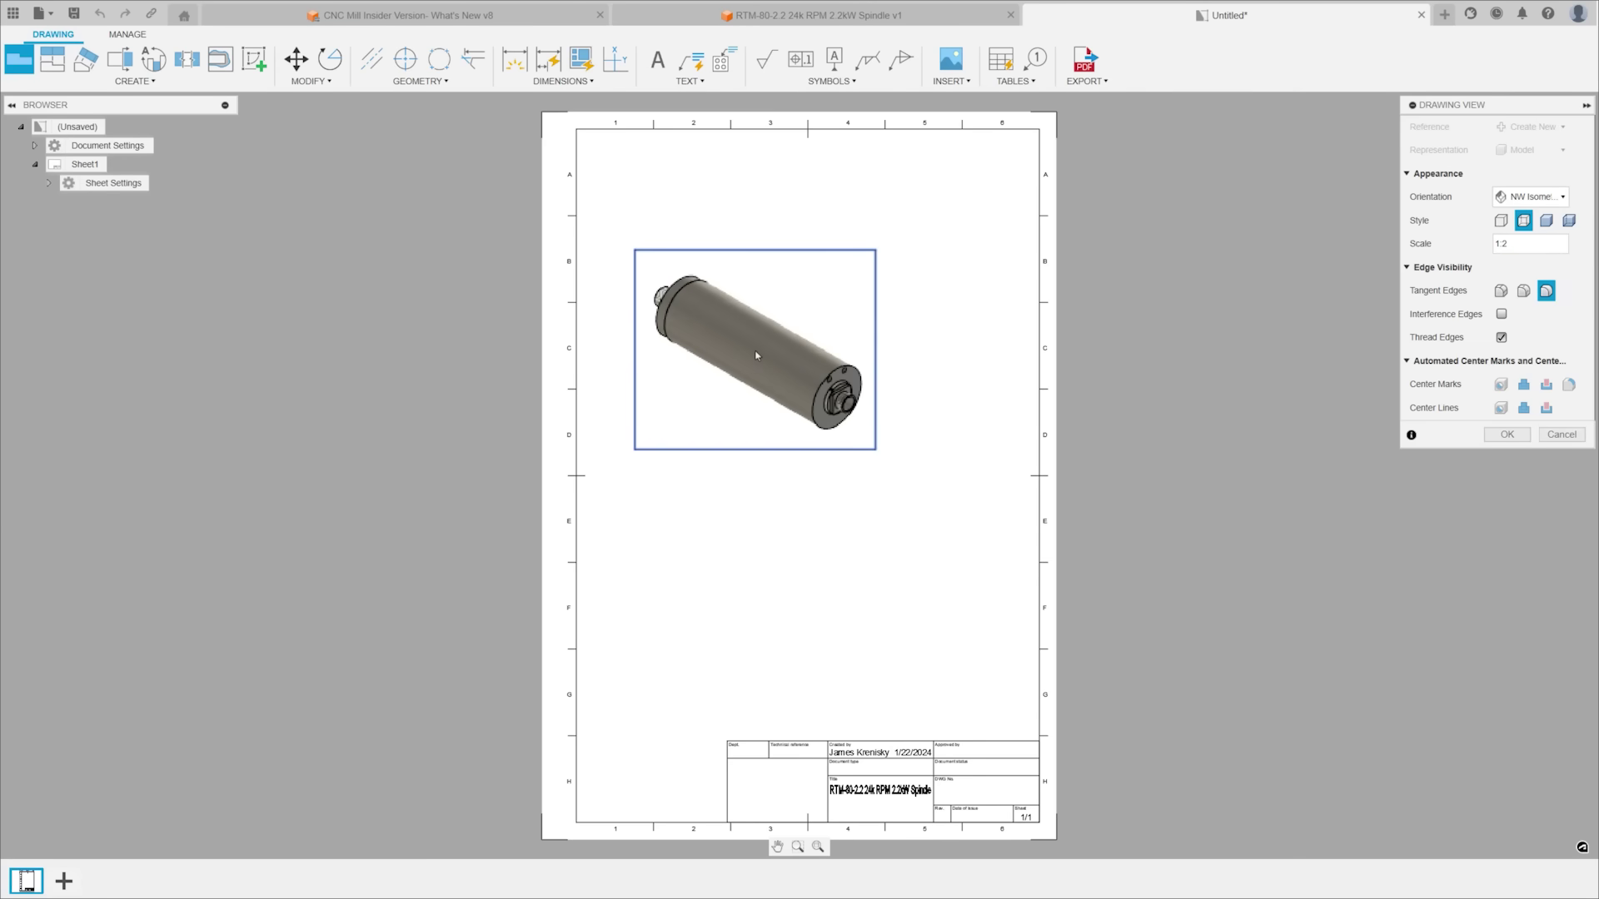
left_click(1508, 435)
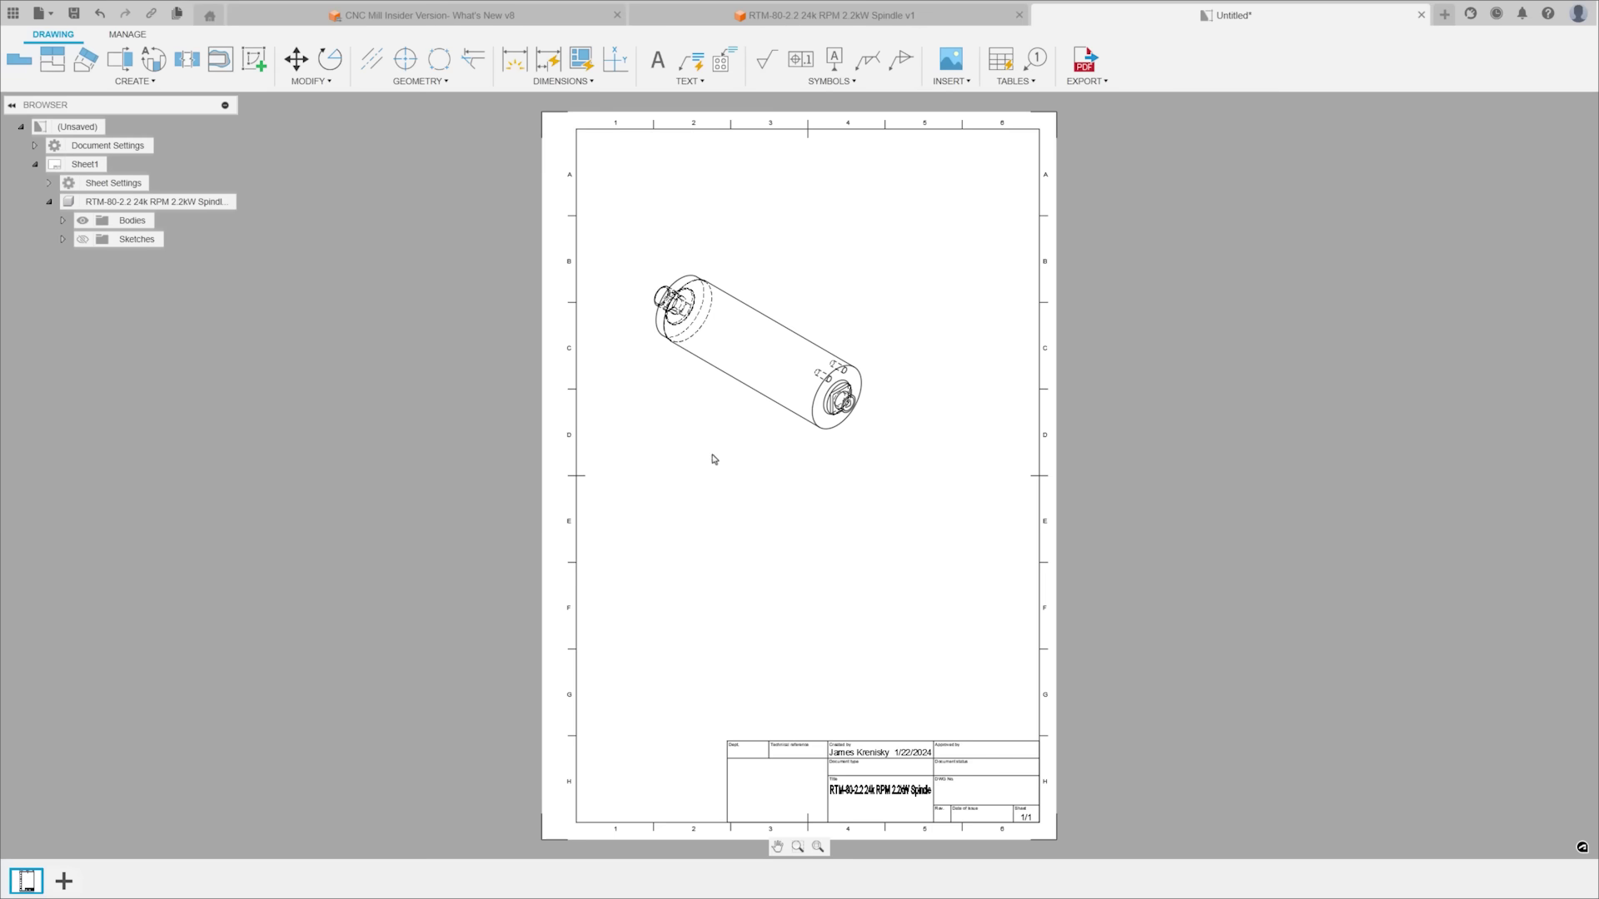
Step: Change Sheet1's size to a Custom 279 × 432 mm portrait sheet
left_click(48, 183)
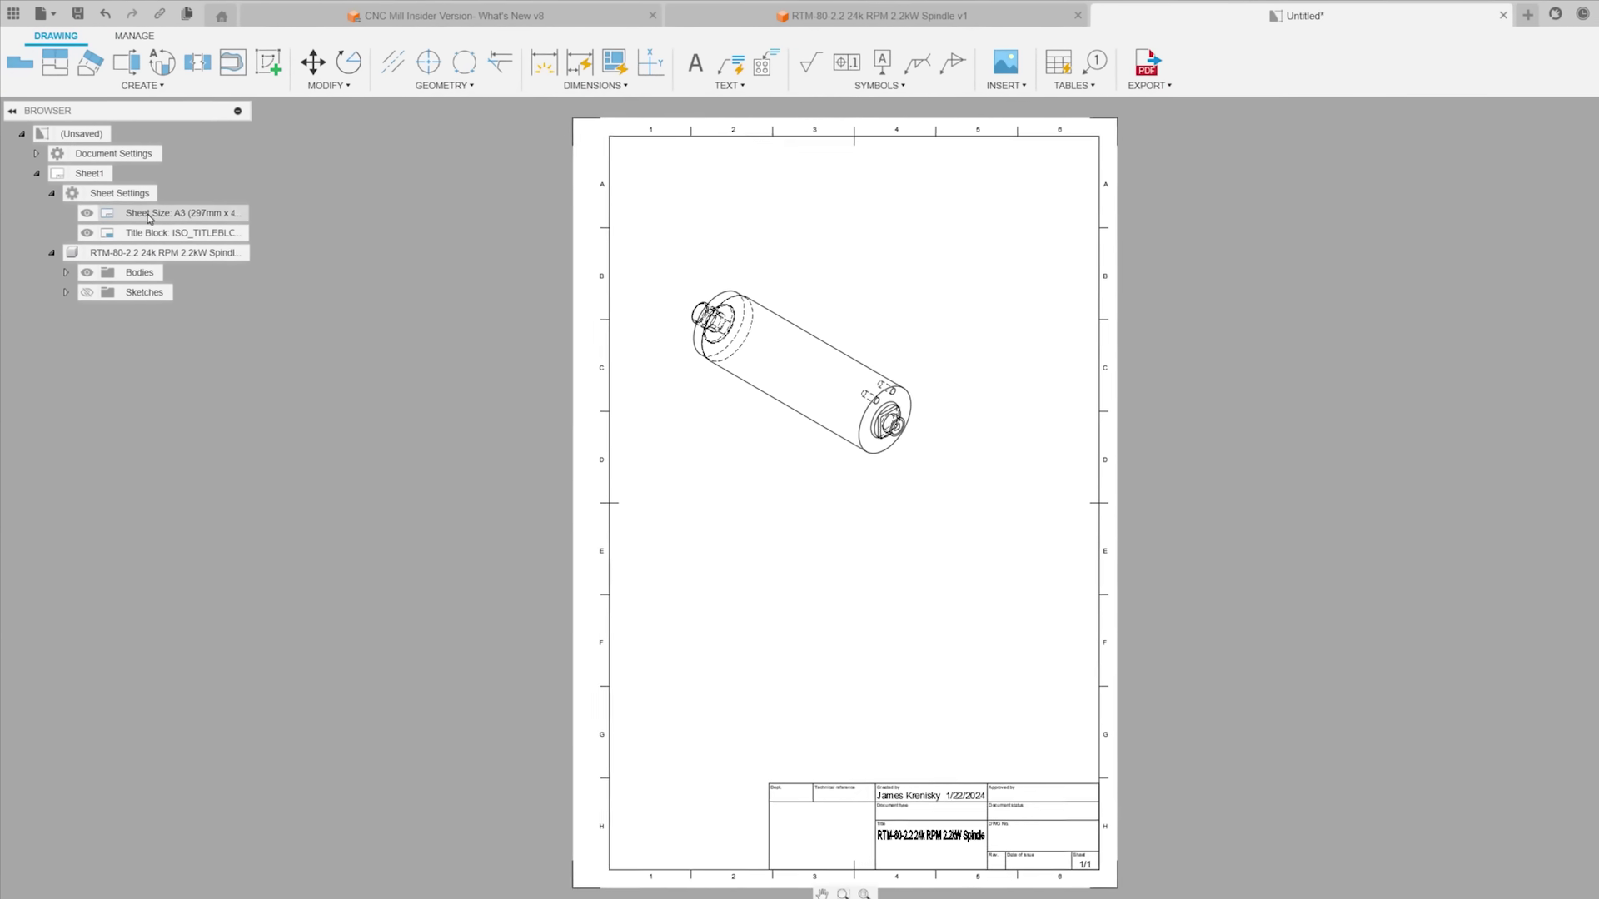
left_click(225, 205)
left_click(435, 143)
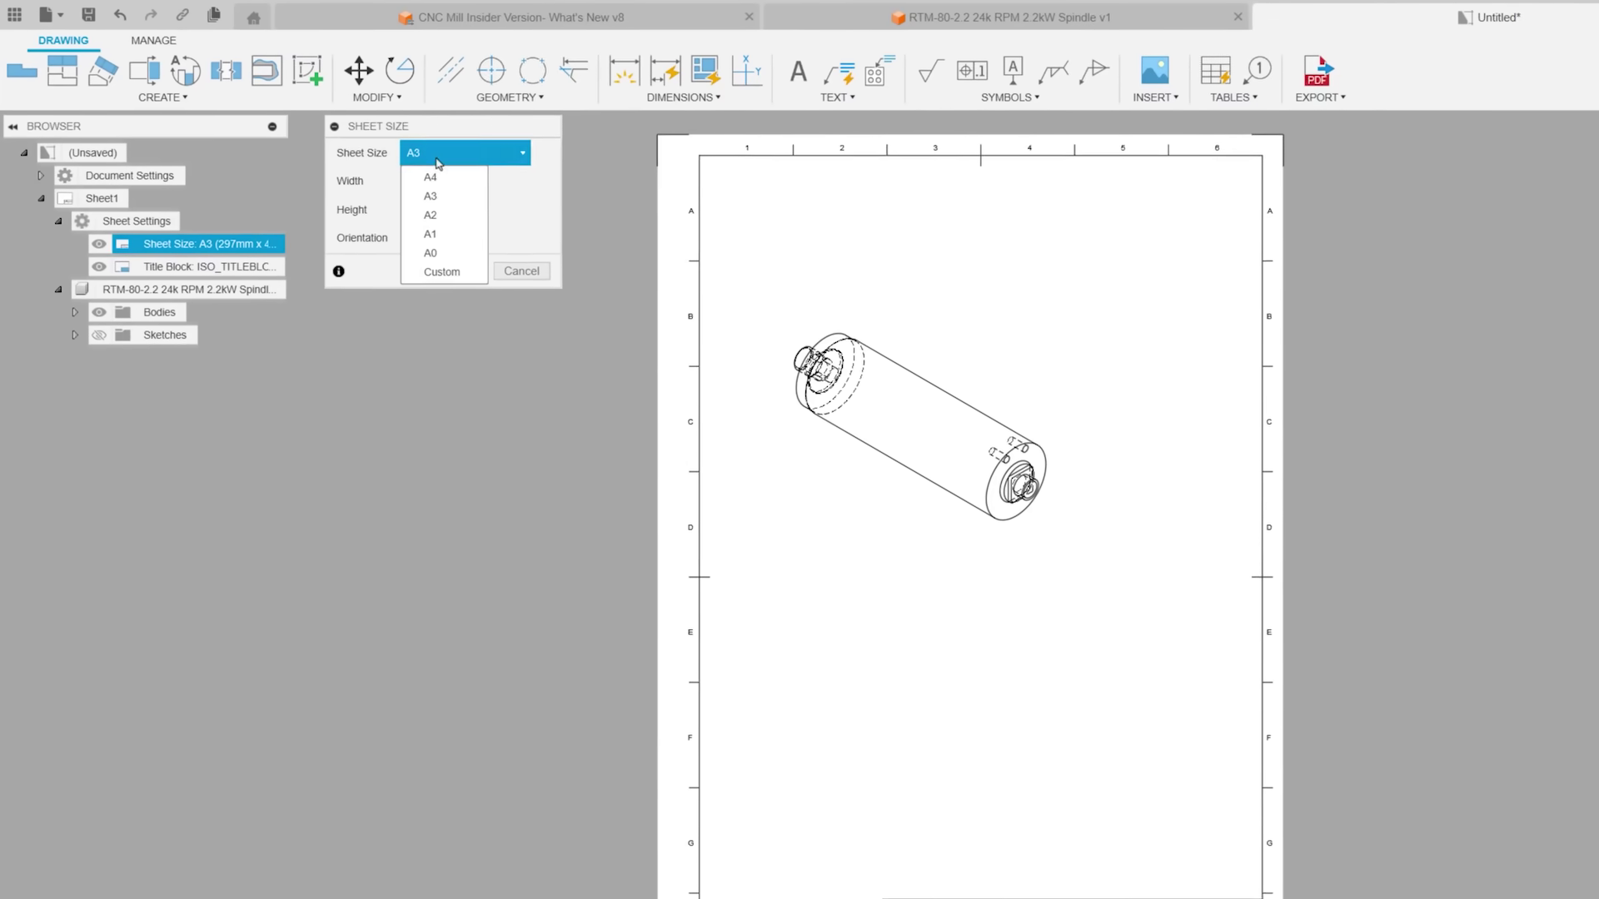
left_click(398, 253)
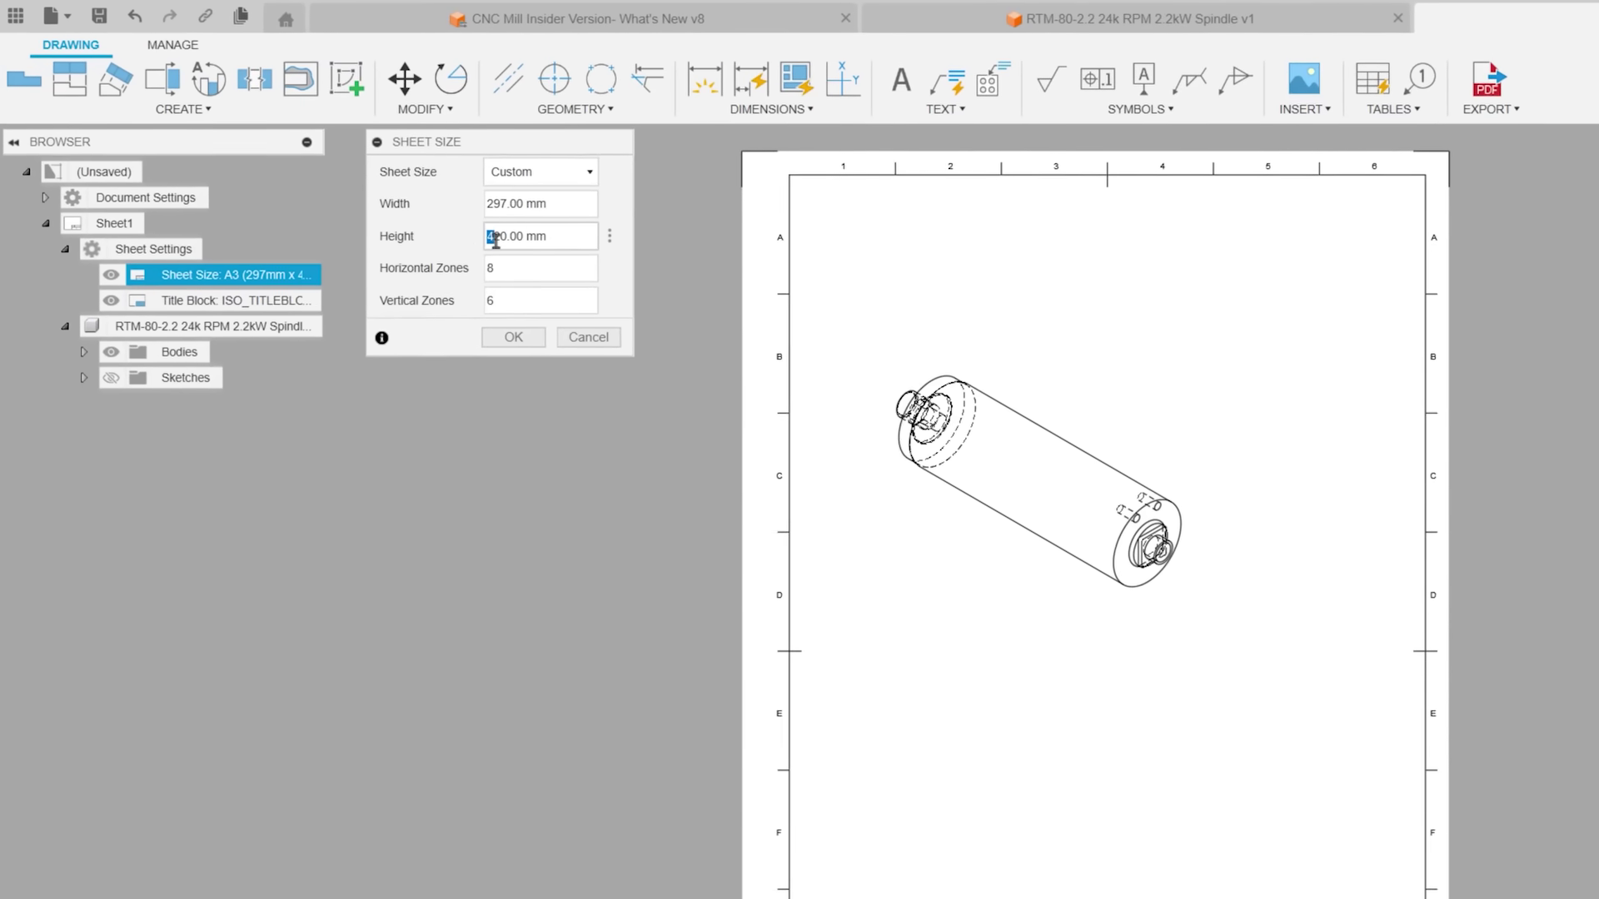
left_click(523, 344)
left_click(309, 282)
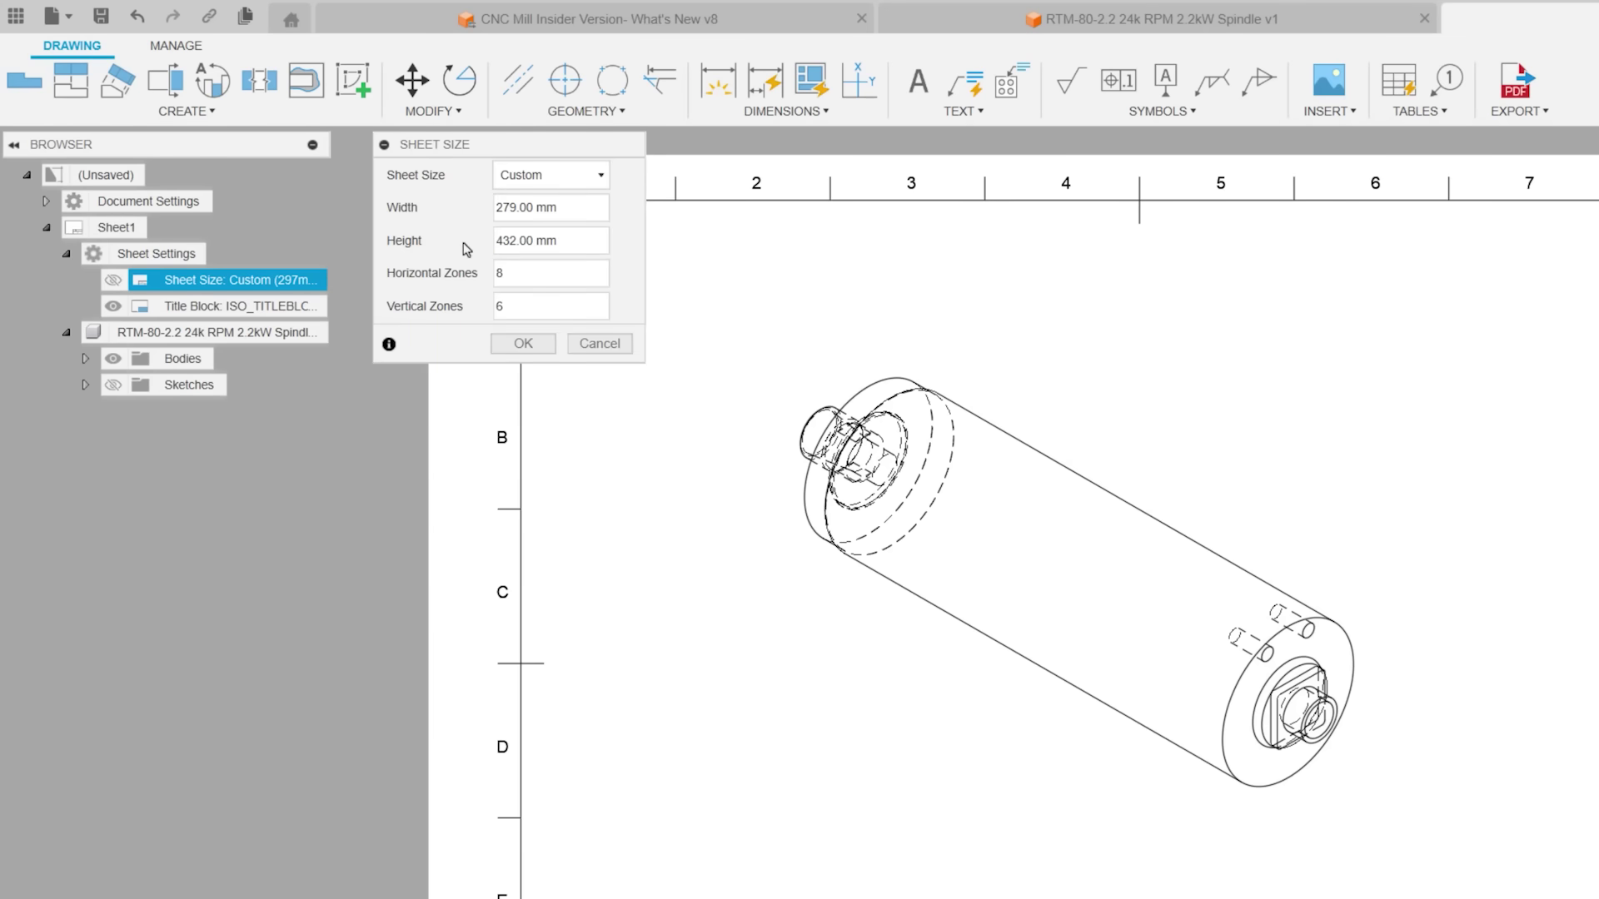
left_click(498, 343)
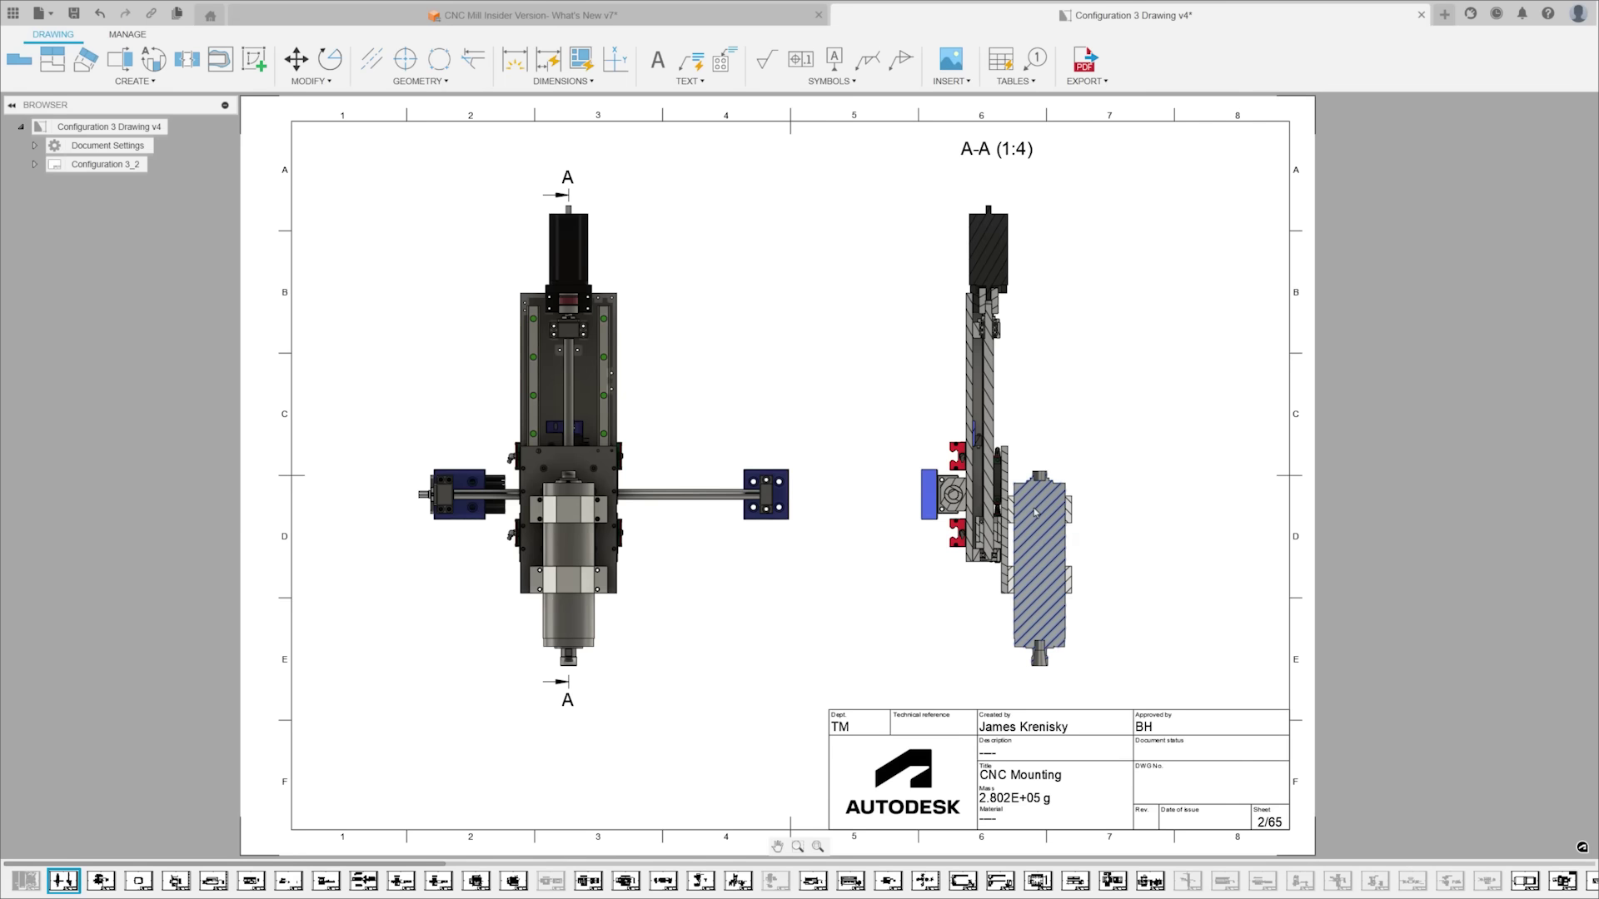
Step: Give section A-A's hatch a CROSS pattern, scale 0.2 and a light blue colour
double_click(1037, 514)
left_click(1514, 126)
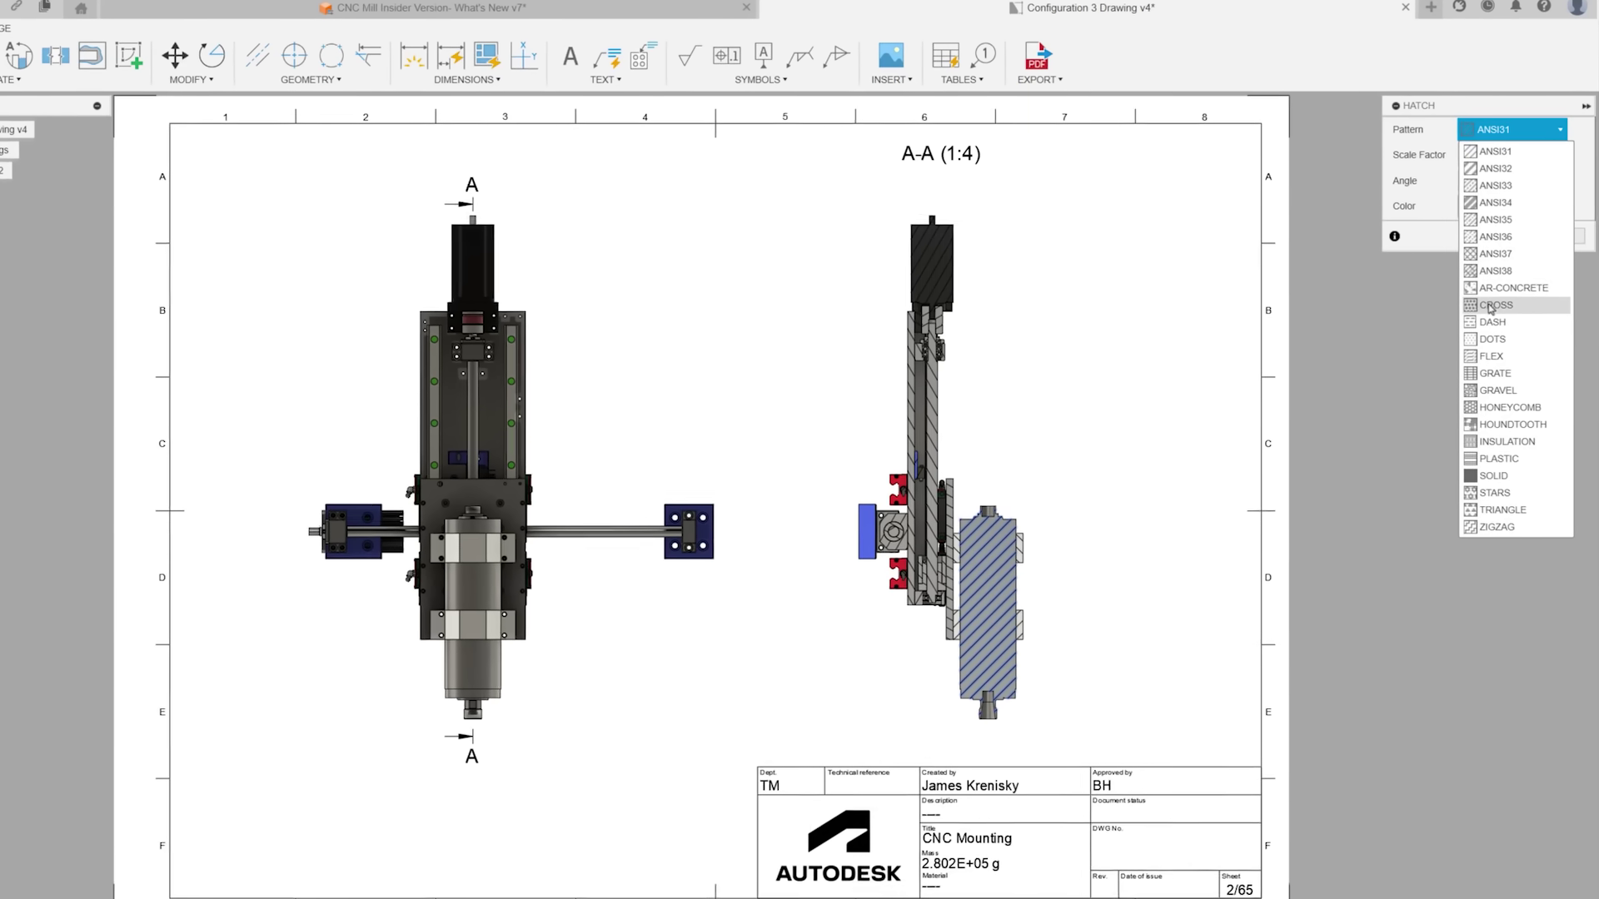
left_click(1503, 287)
double_click(1462, 160)
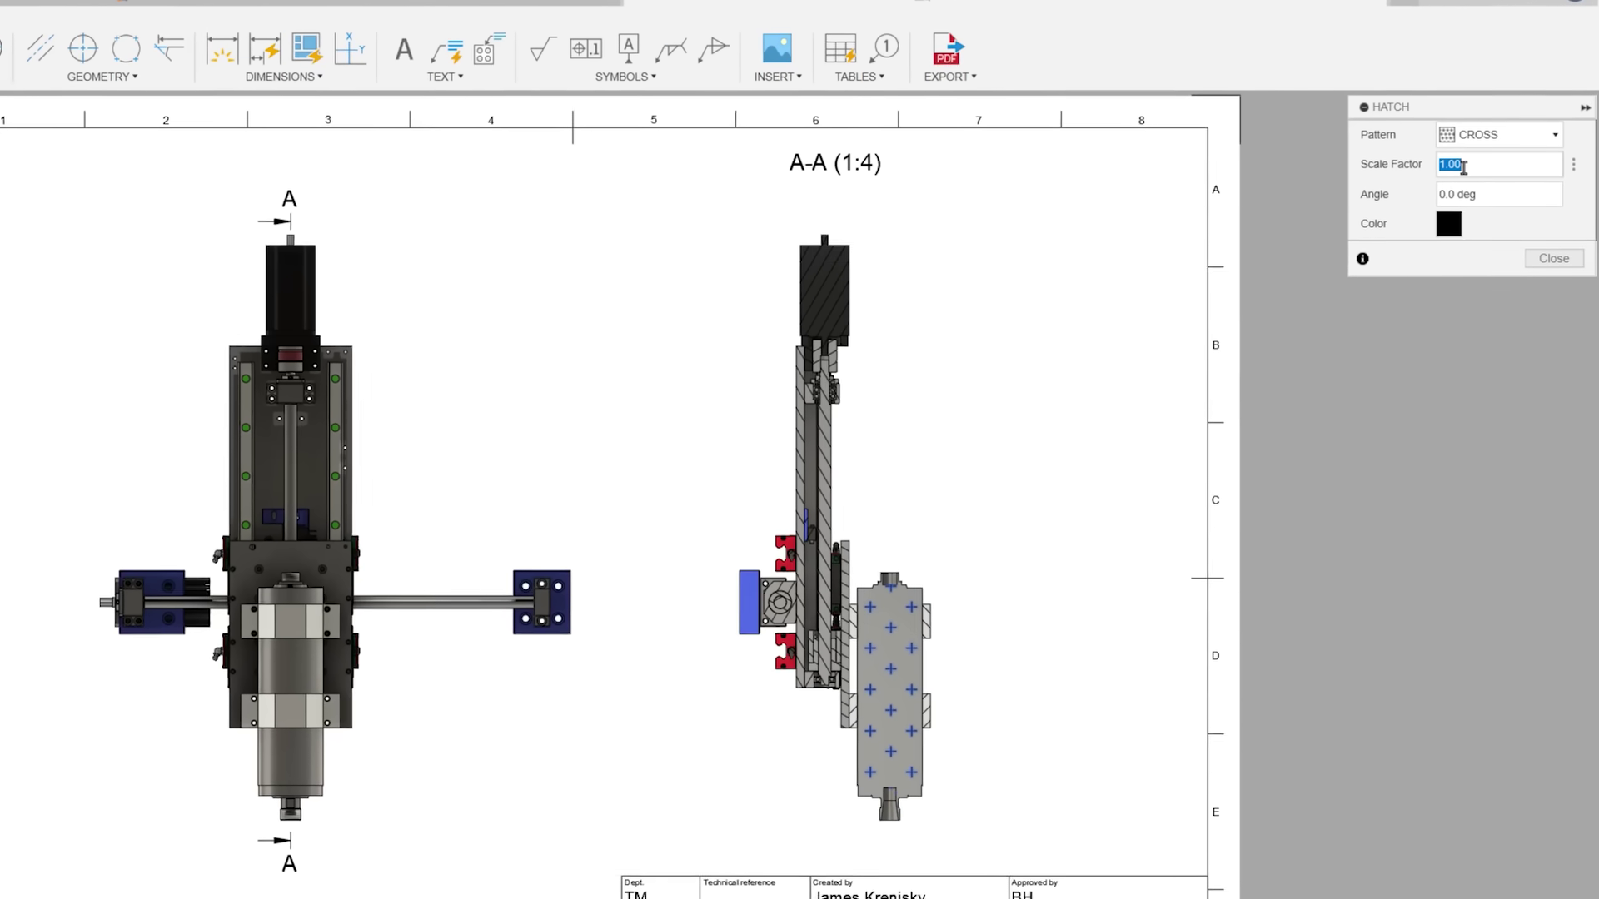
type(".2")
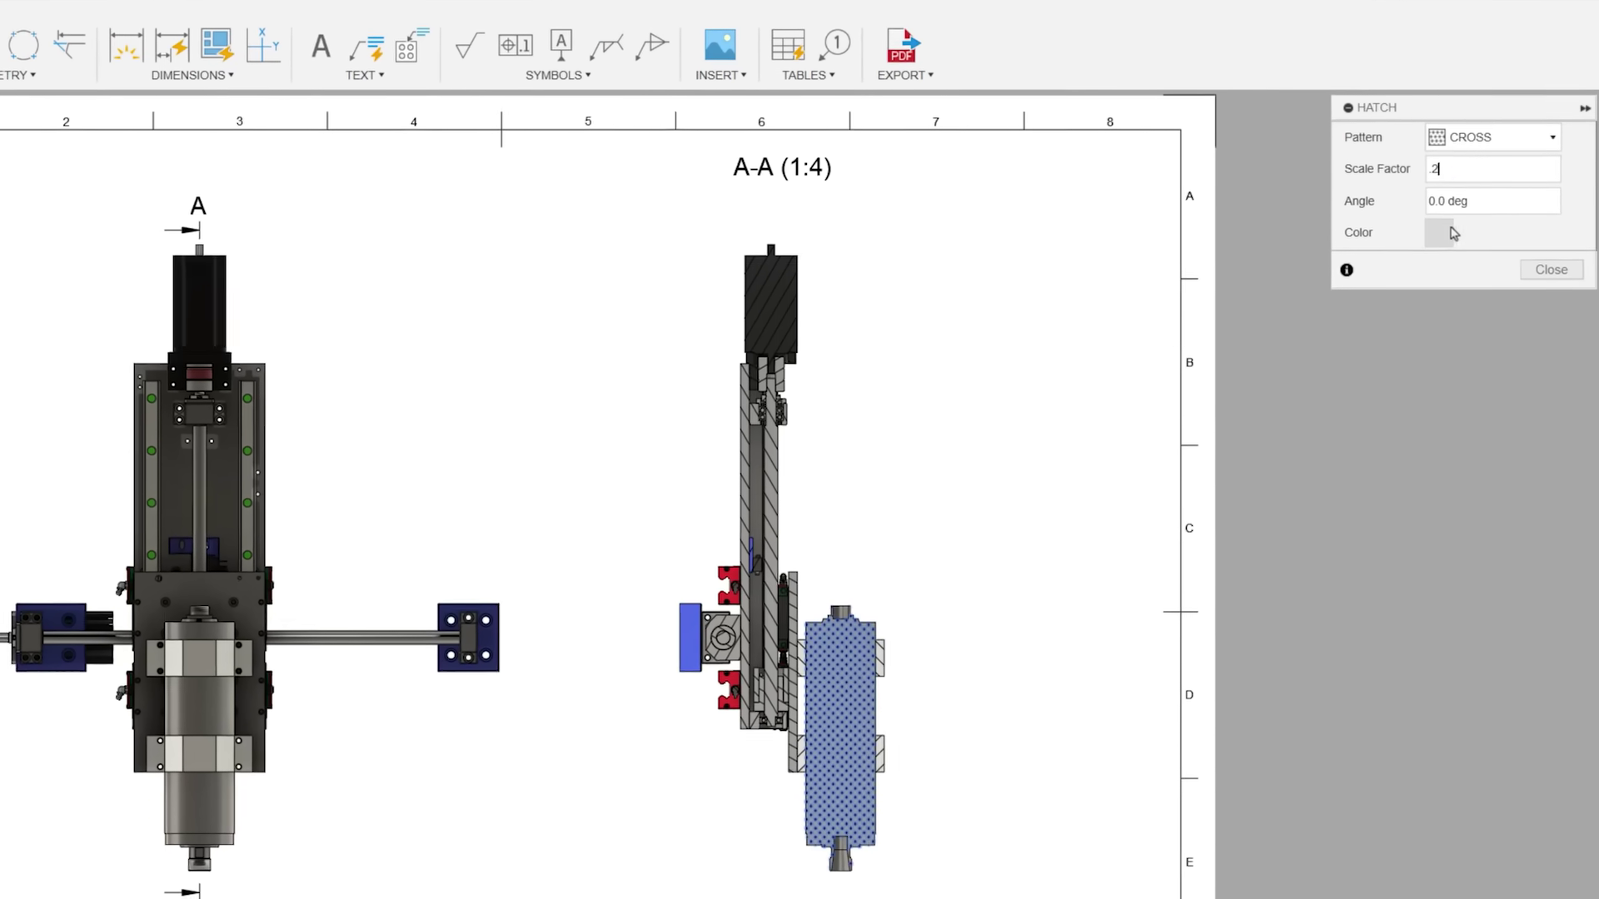
left_click(1453, 233)
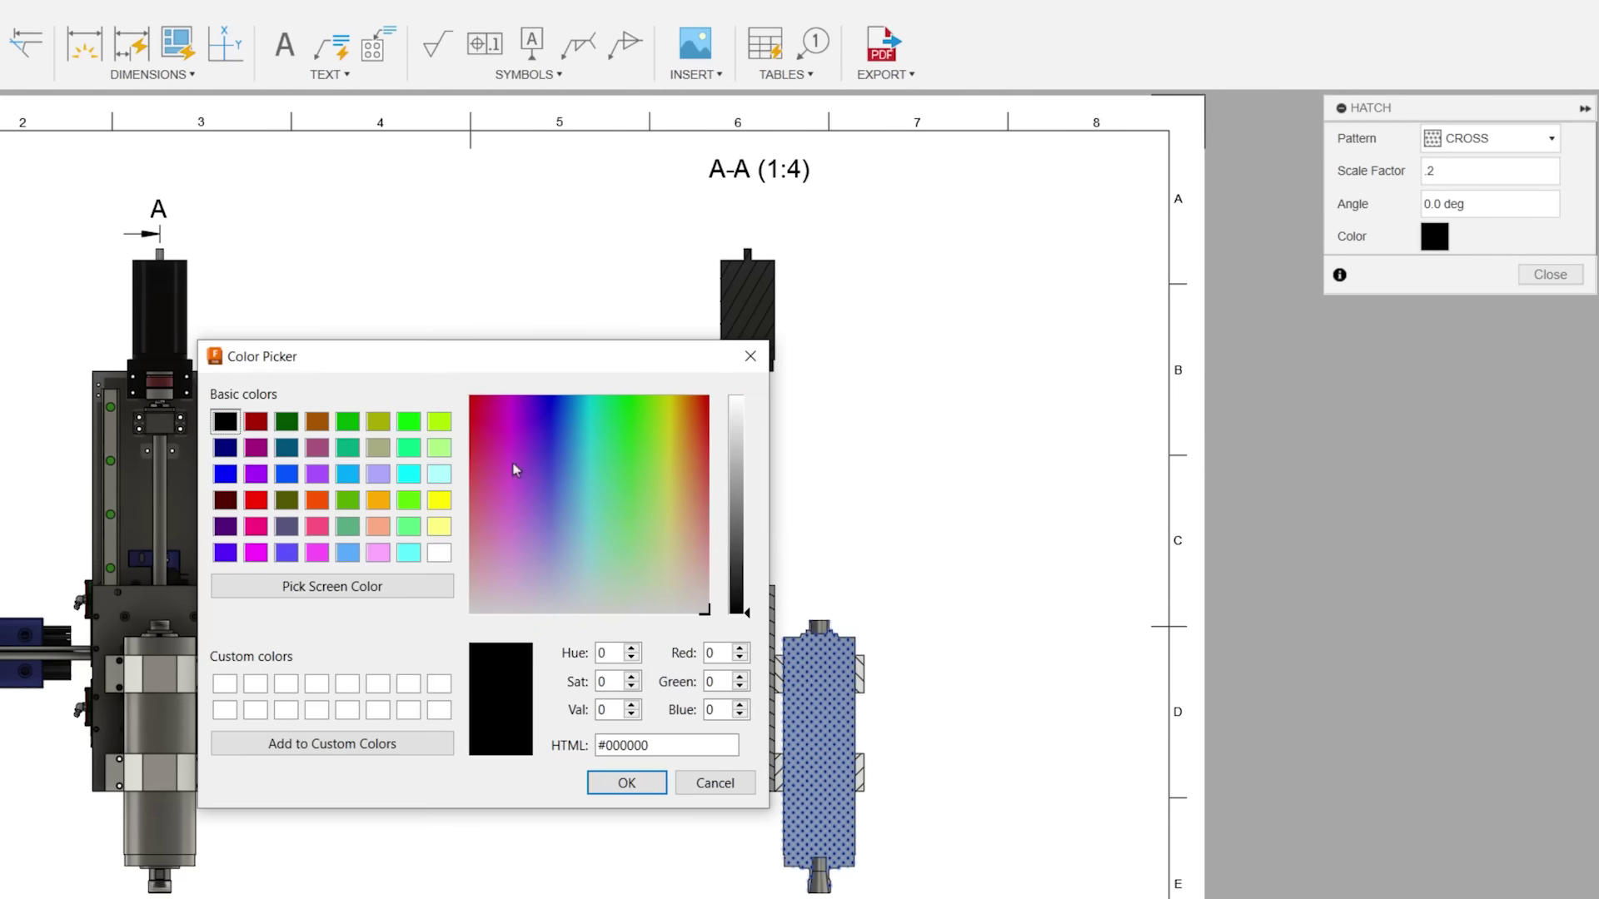
left_click(350, 480)
left_click(624, 783)
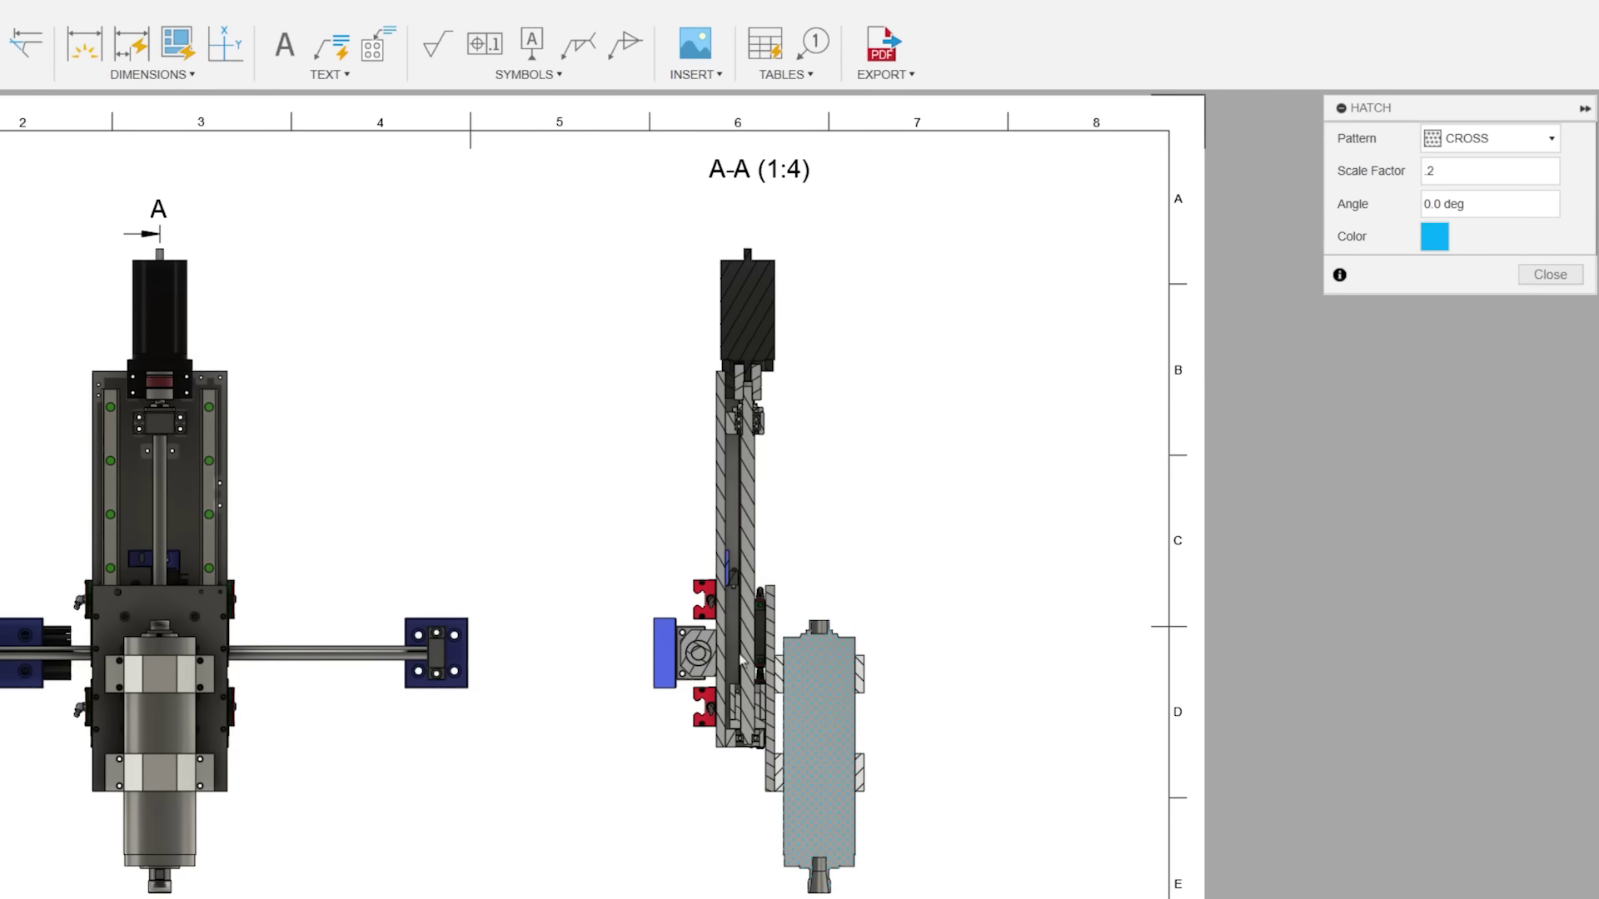
left_click(1549, 275)
Step: Change another section hatch to a magenta STARS pattern
double_click(750, 660)
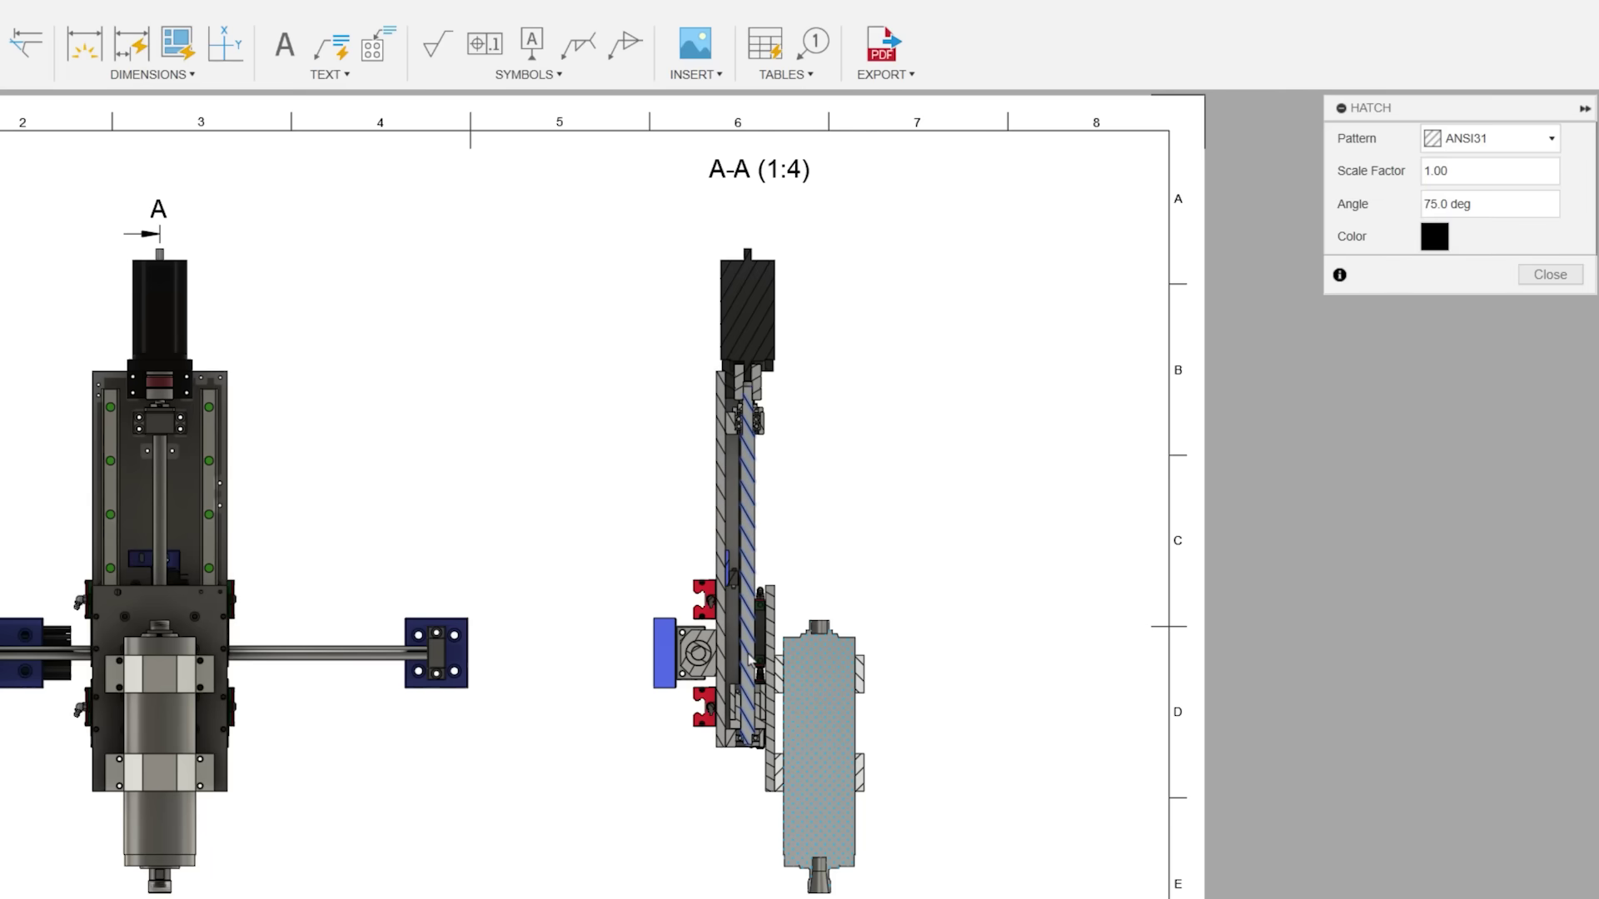
left_click(1466, 139)
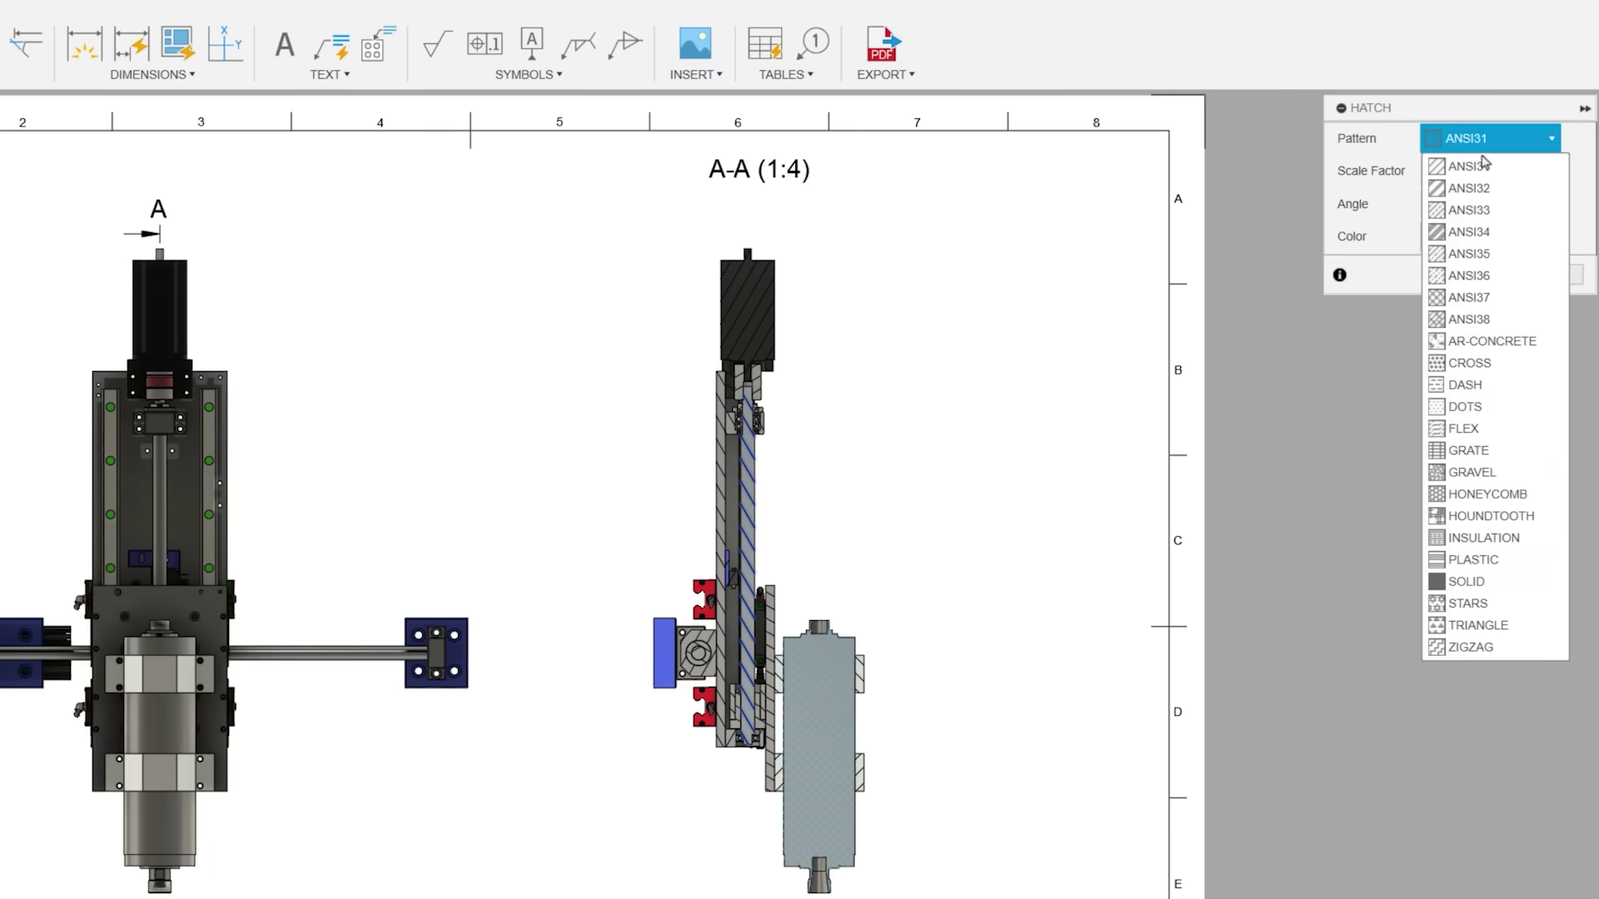
left_click(1457, 610)
left_click(1434, 236)
left_click(433, 451)
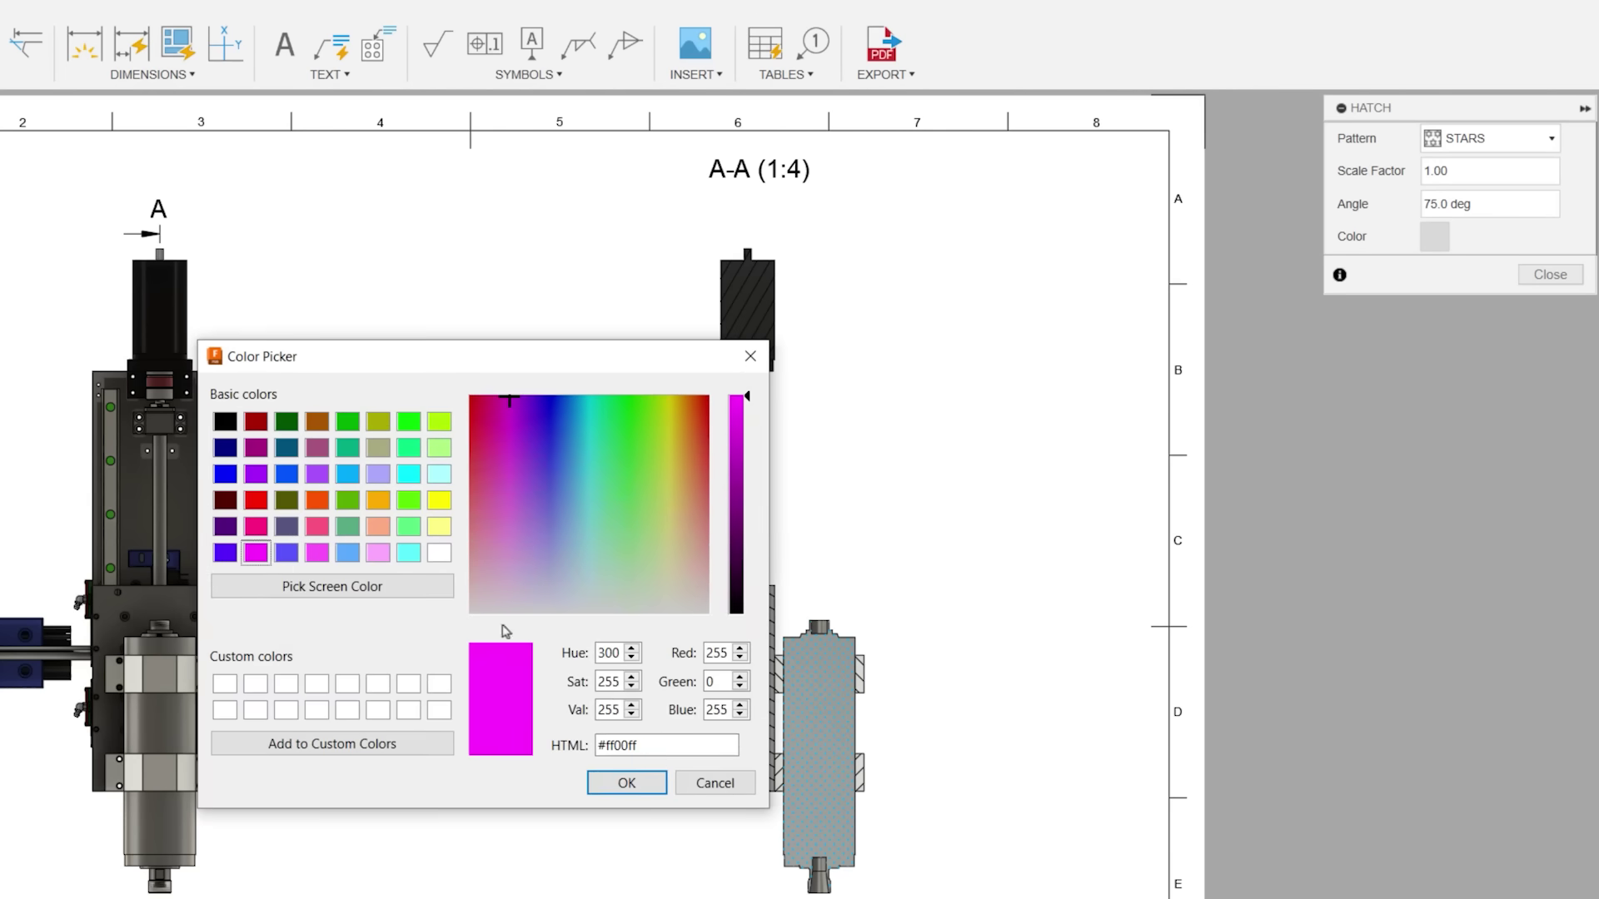
left_click(624, 782)
left_click(1538, 278)
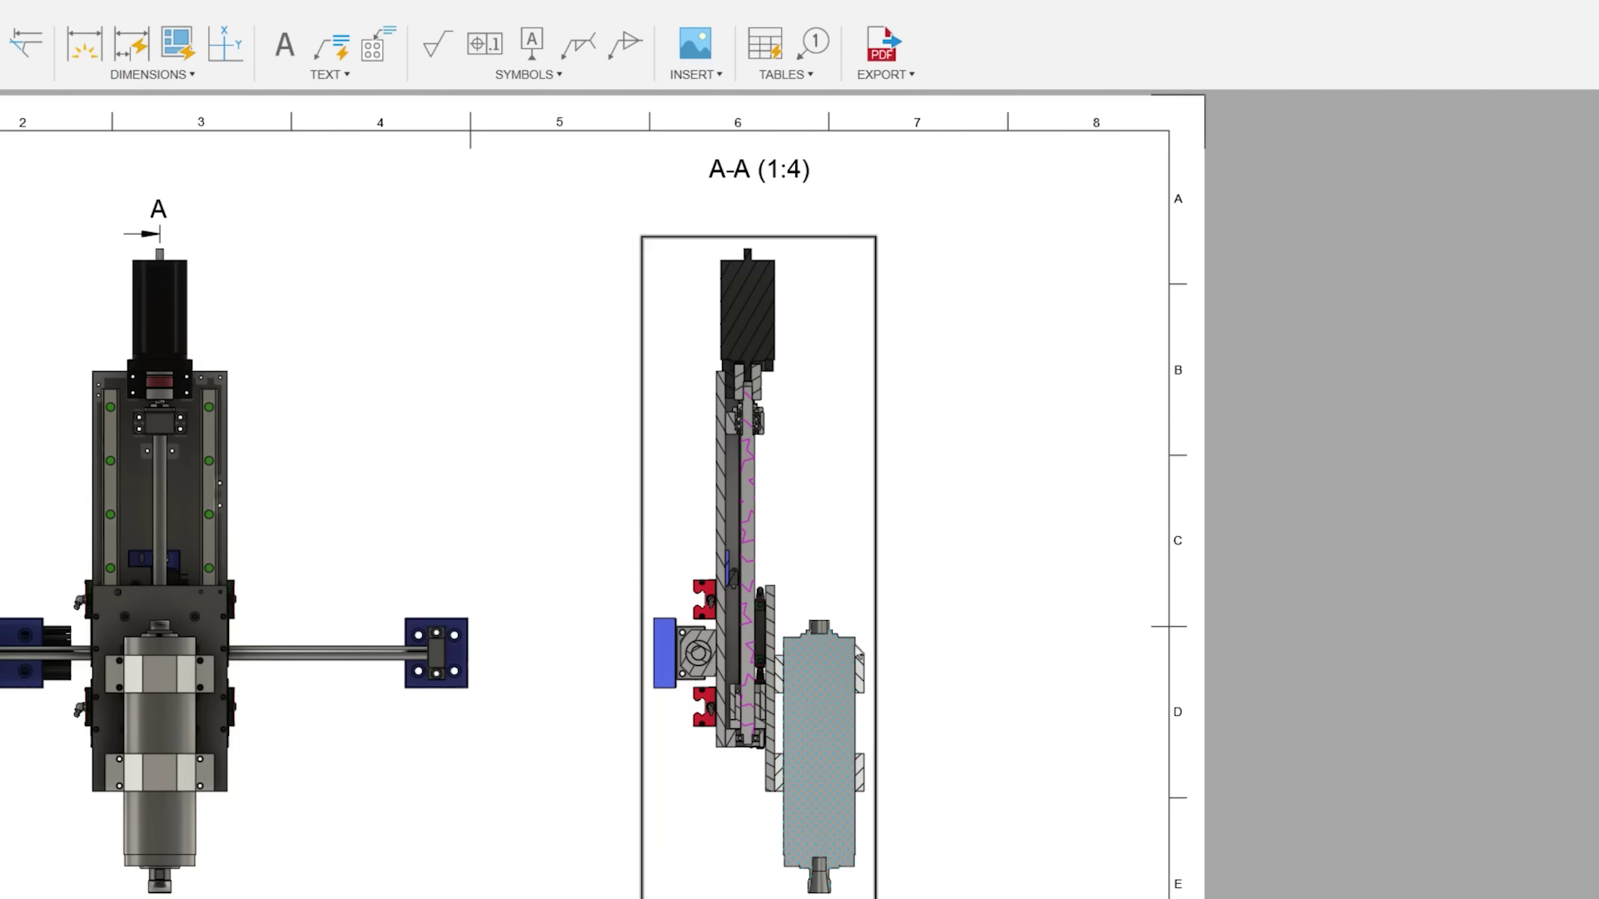
Step: Set two more hatch regions to the CROSS and GRATE patterns
double_click(702, 639)
left_click(1478, 140)
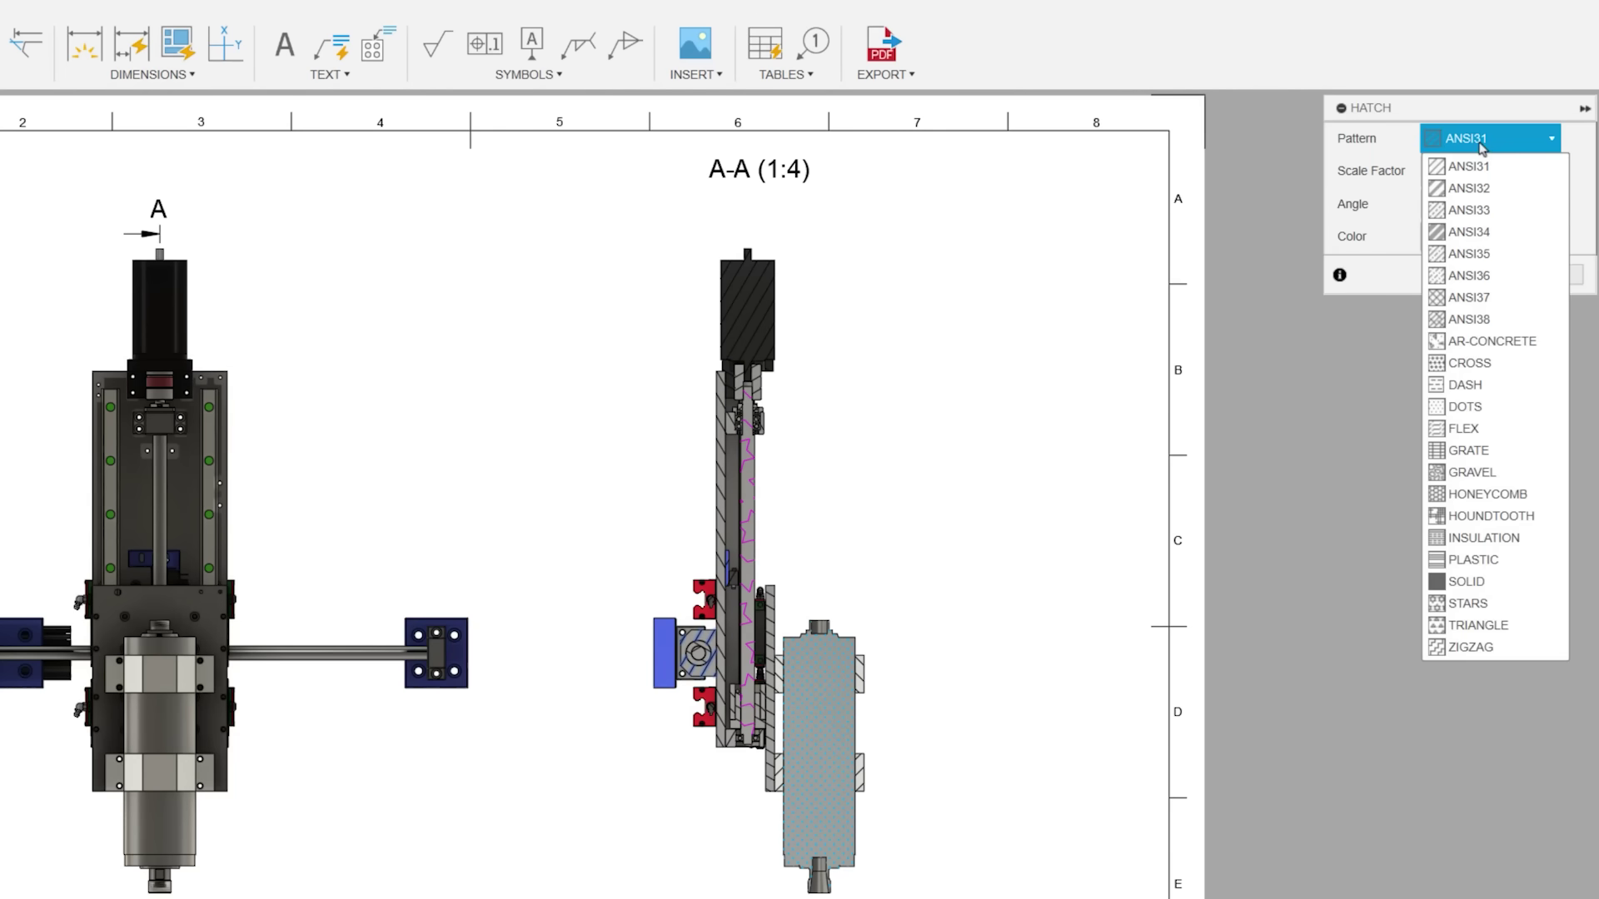
left_click(1460, 364)
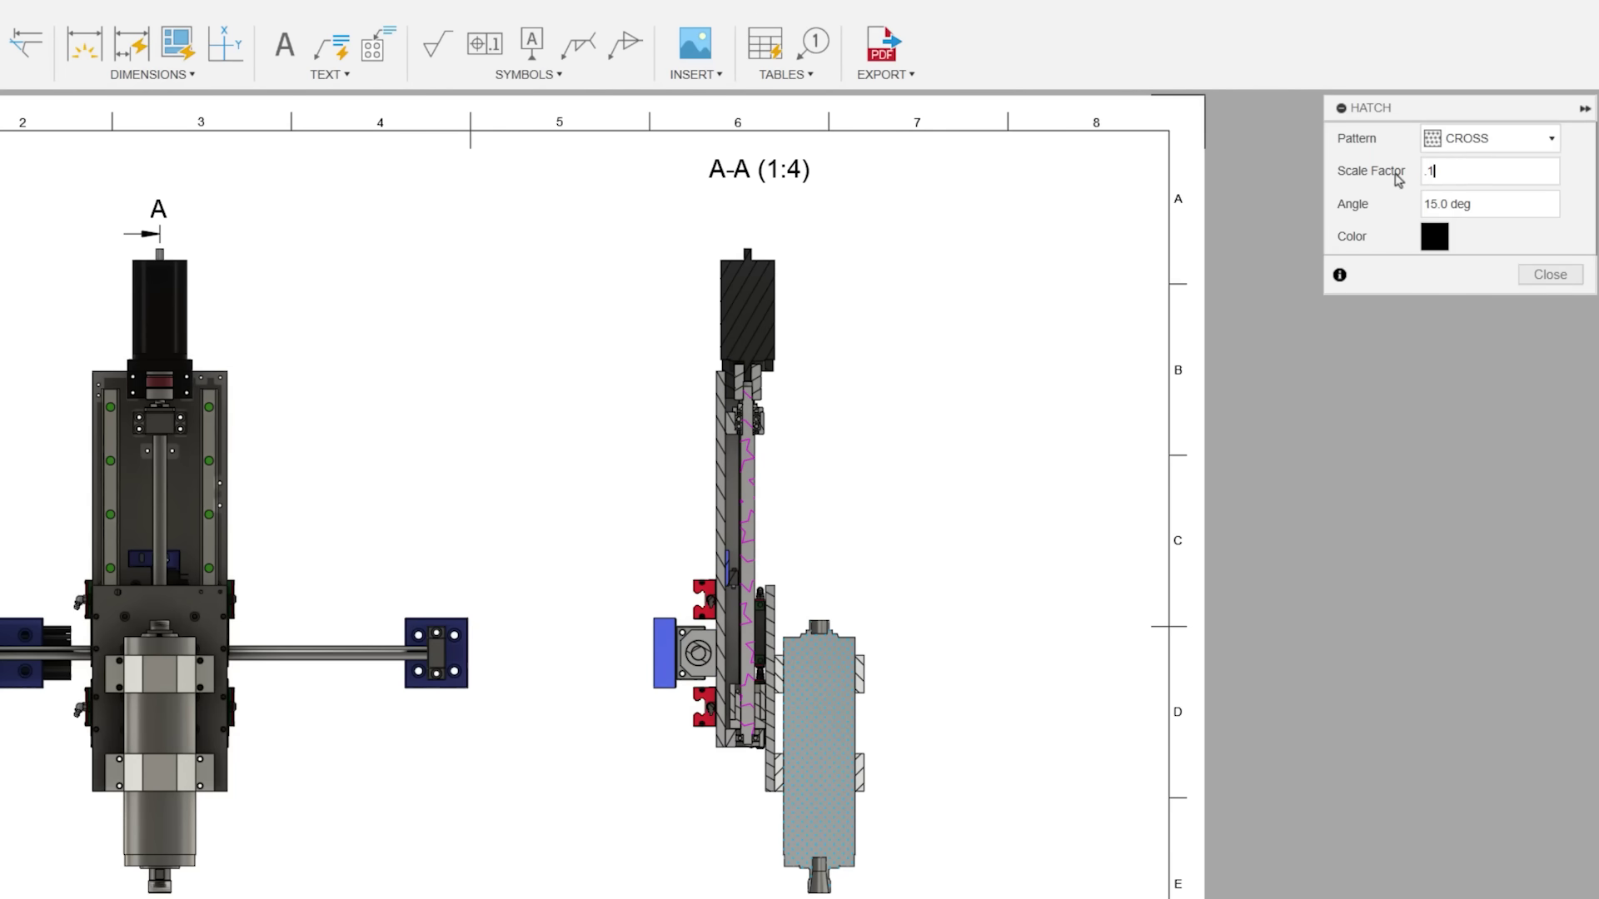
left_click(1543, 276)
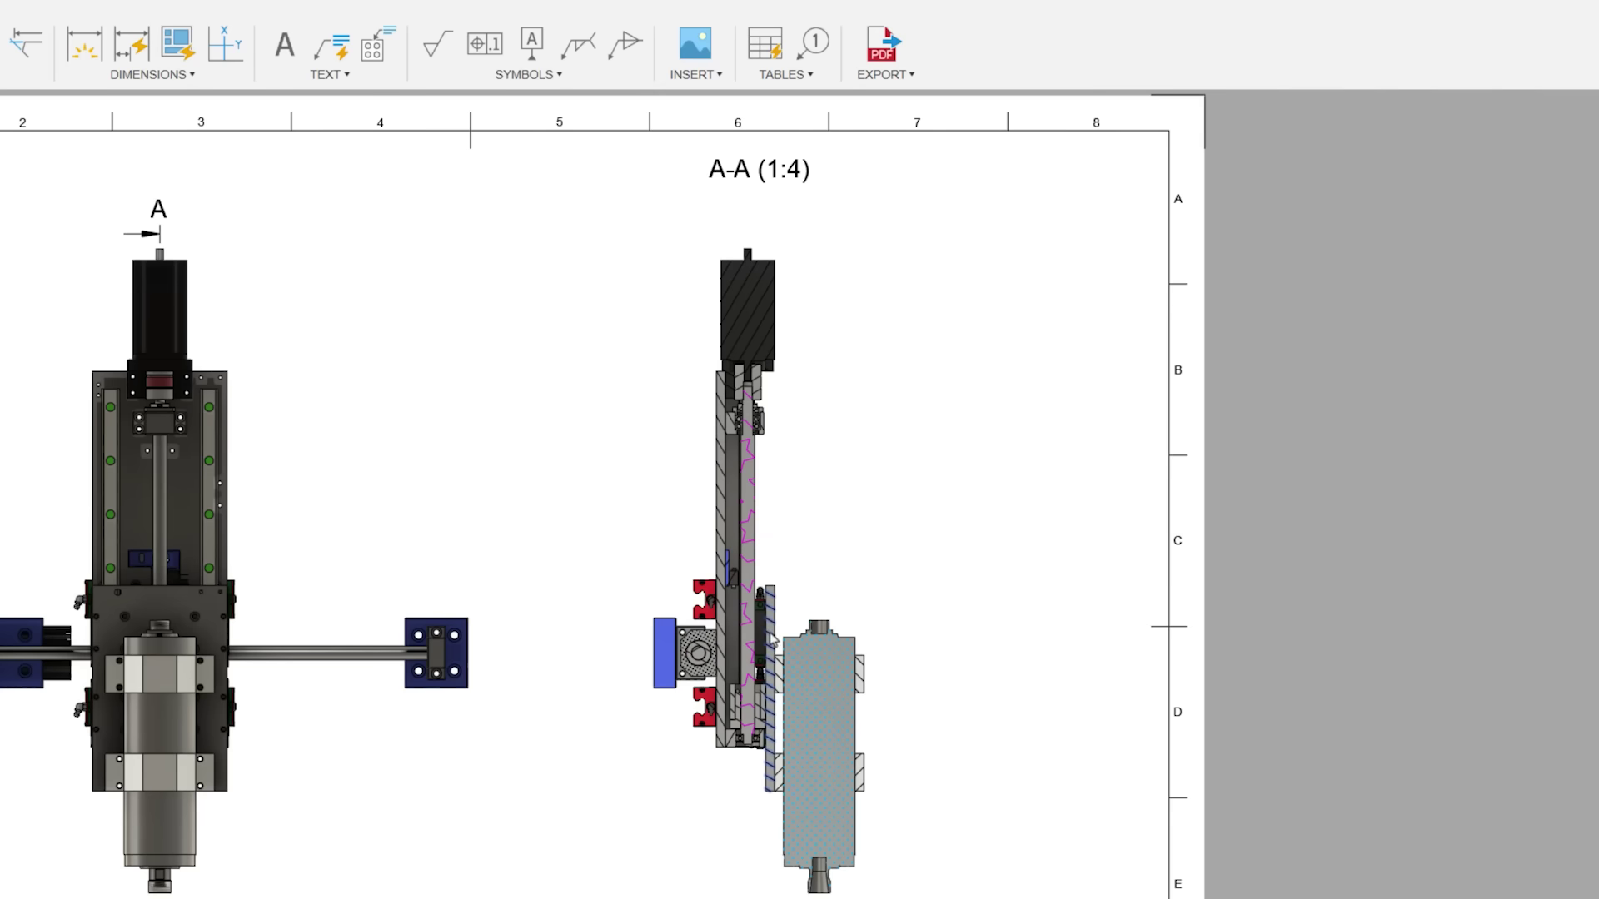
double_click(770, 639)
left_click(1478, 138)
left_click(1475, 452)
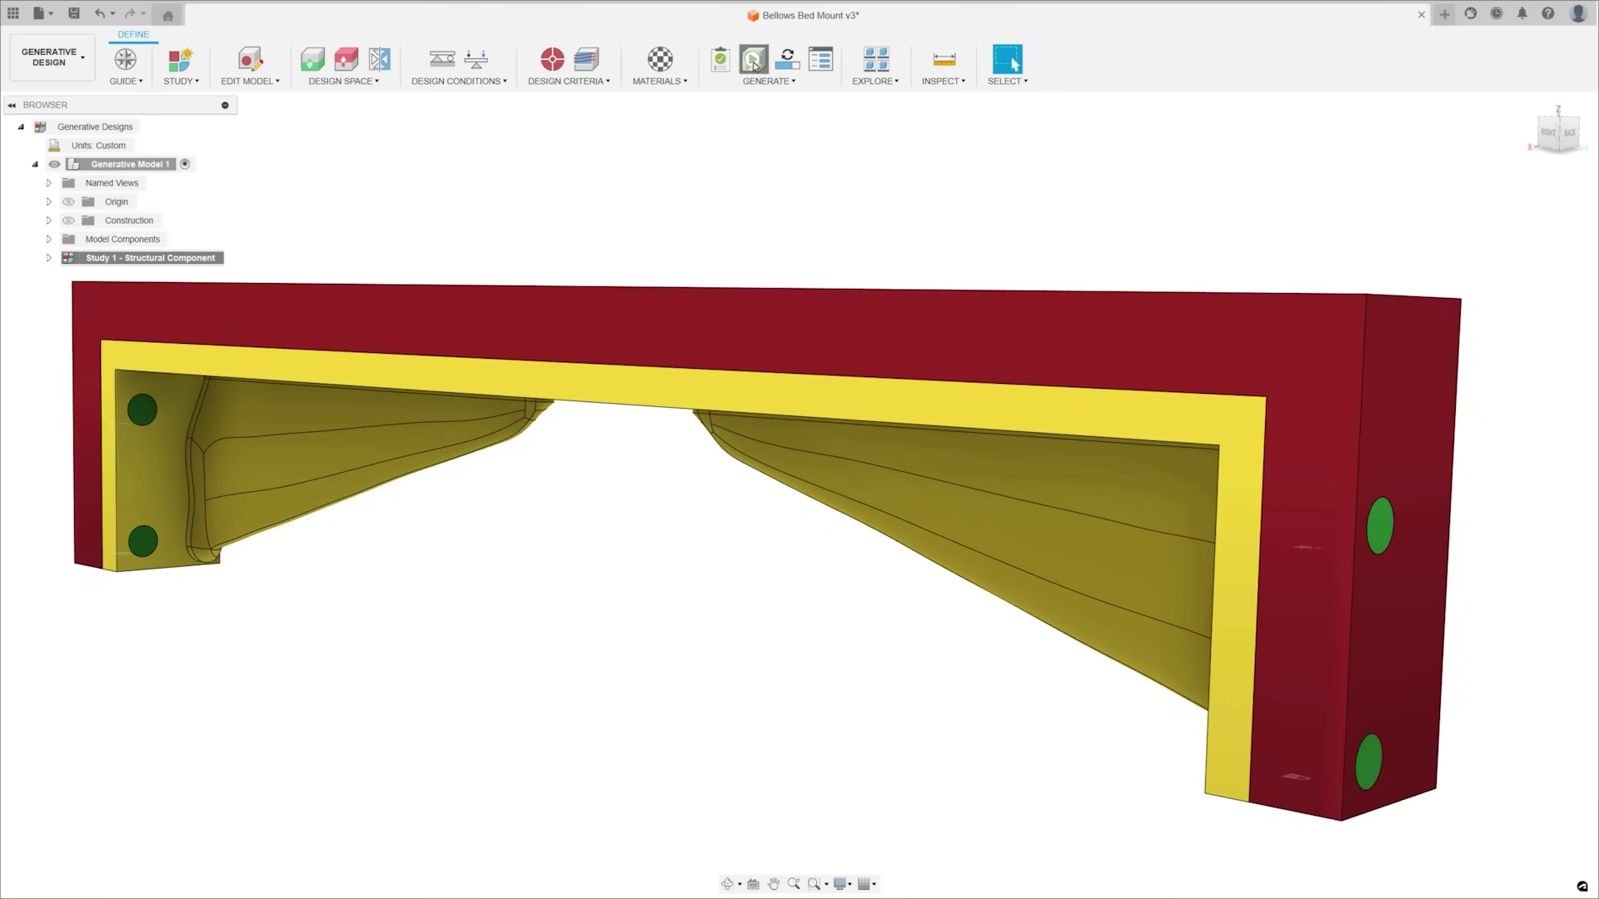
Step: Preview the study, then enable Modal Frequency at 60 Hz and Buckling at 2.00 in Objectives and Limits
left_click(753, 62)
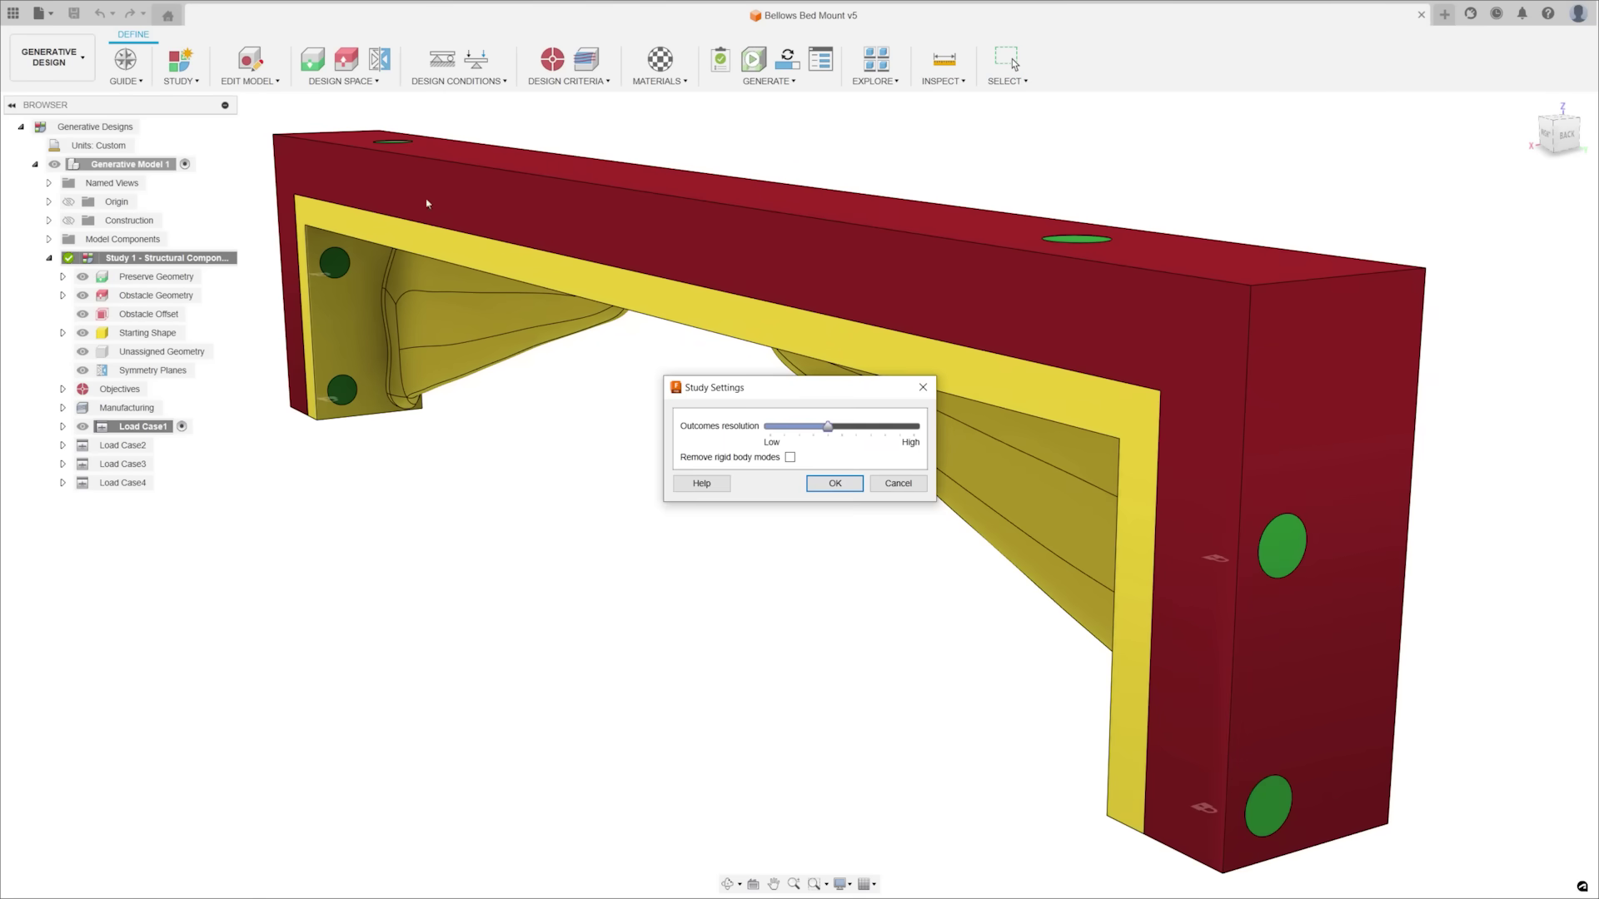
left_click(823, 487)
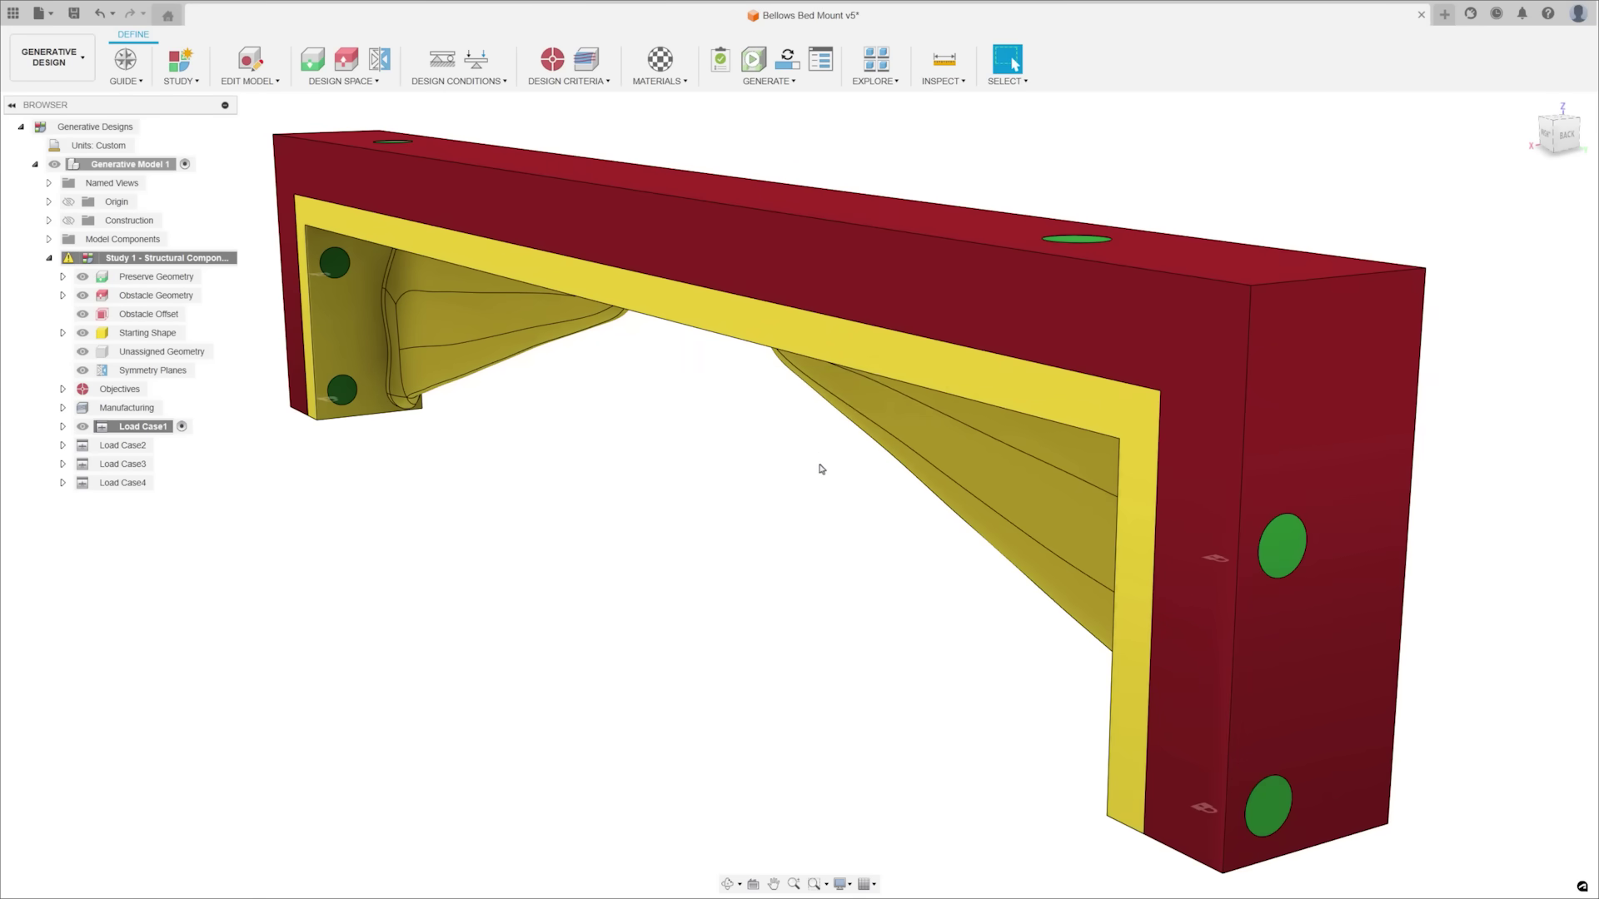
left_click(558, 99)
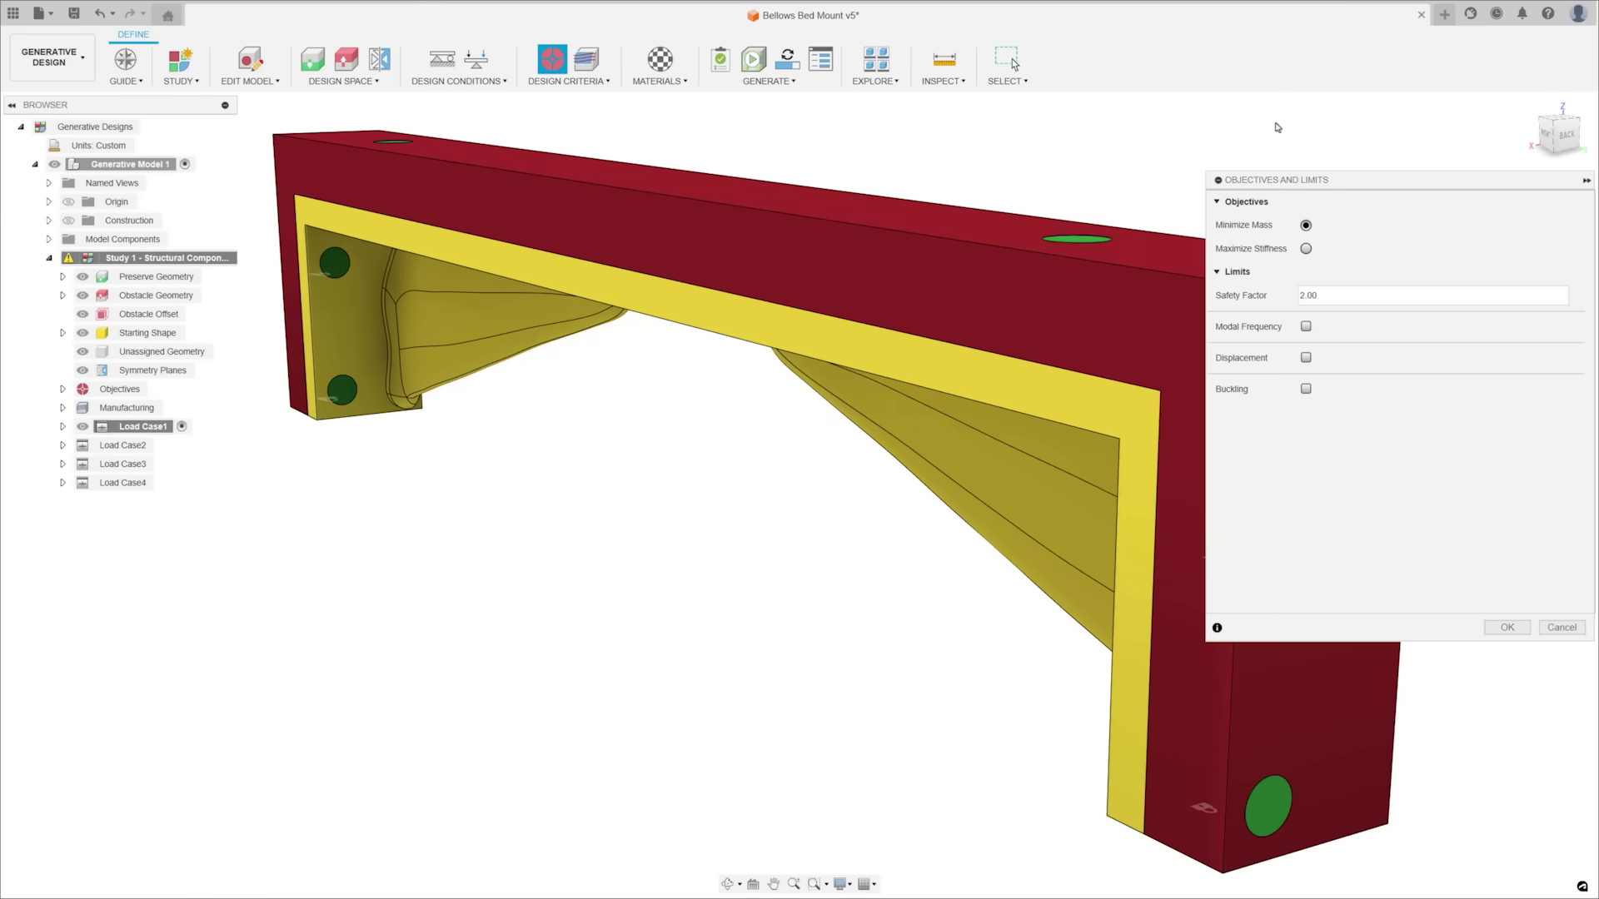
left_click(1305, 327)
left_click_drag(1305, 349, 1297, 357)
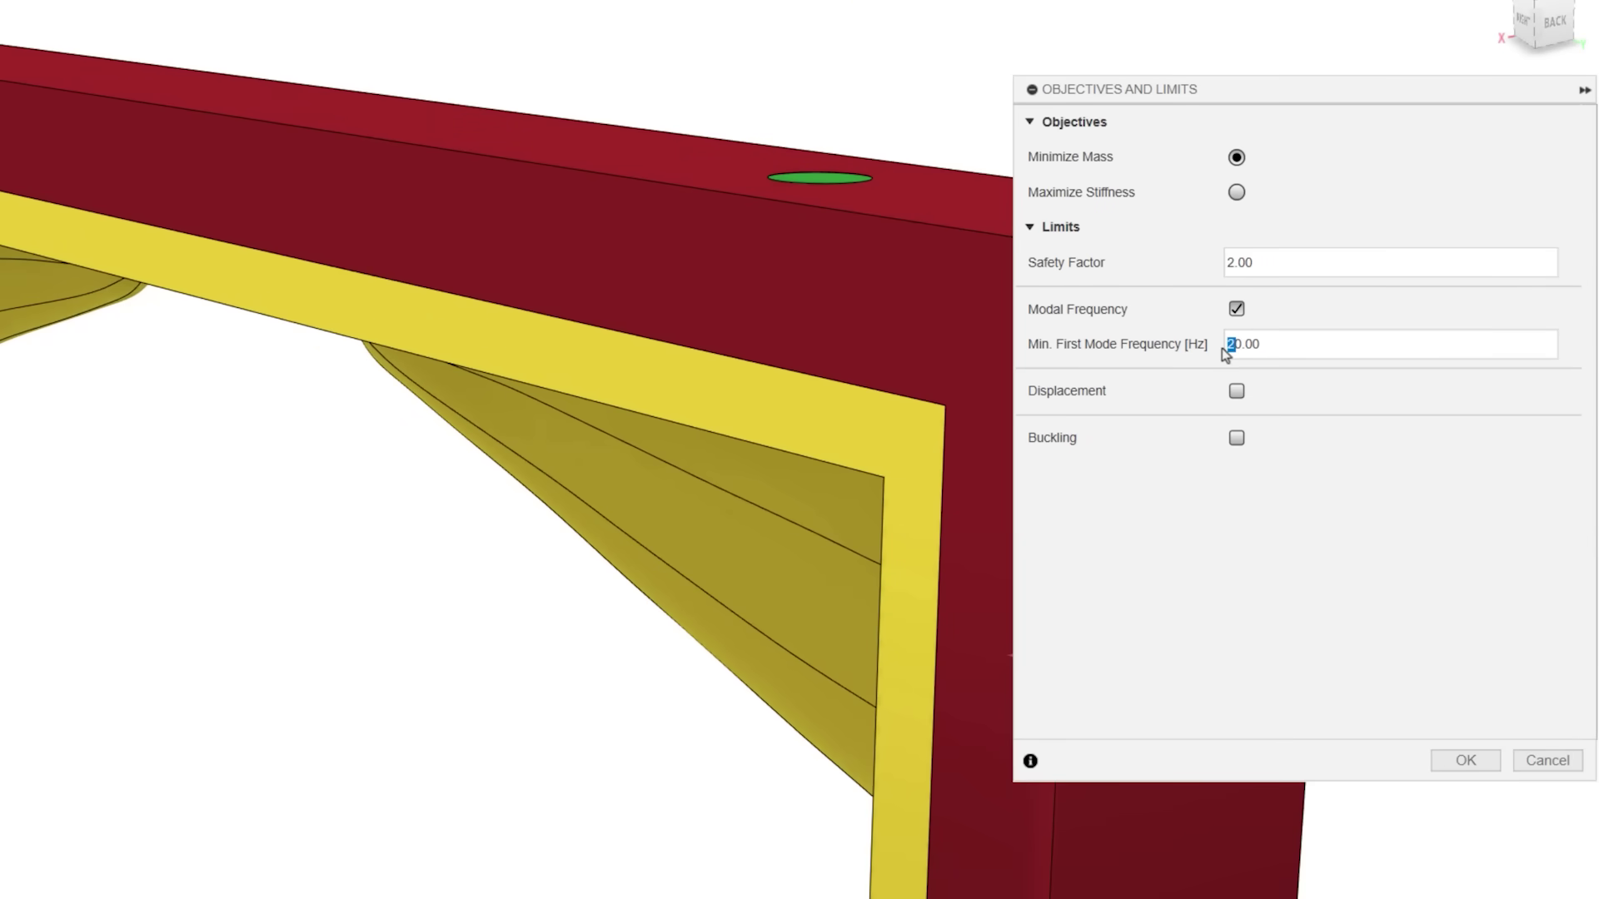
left_click(1234, 441)
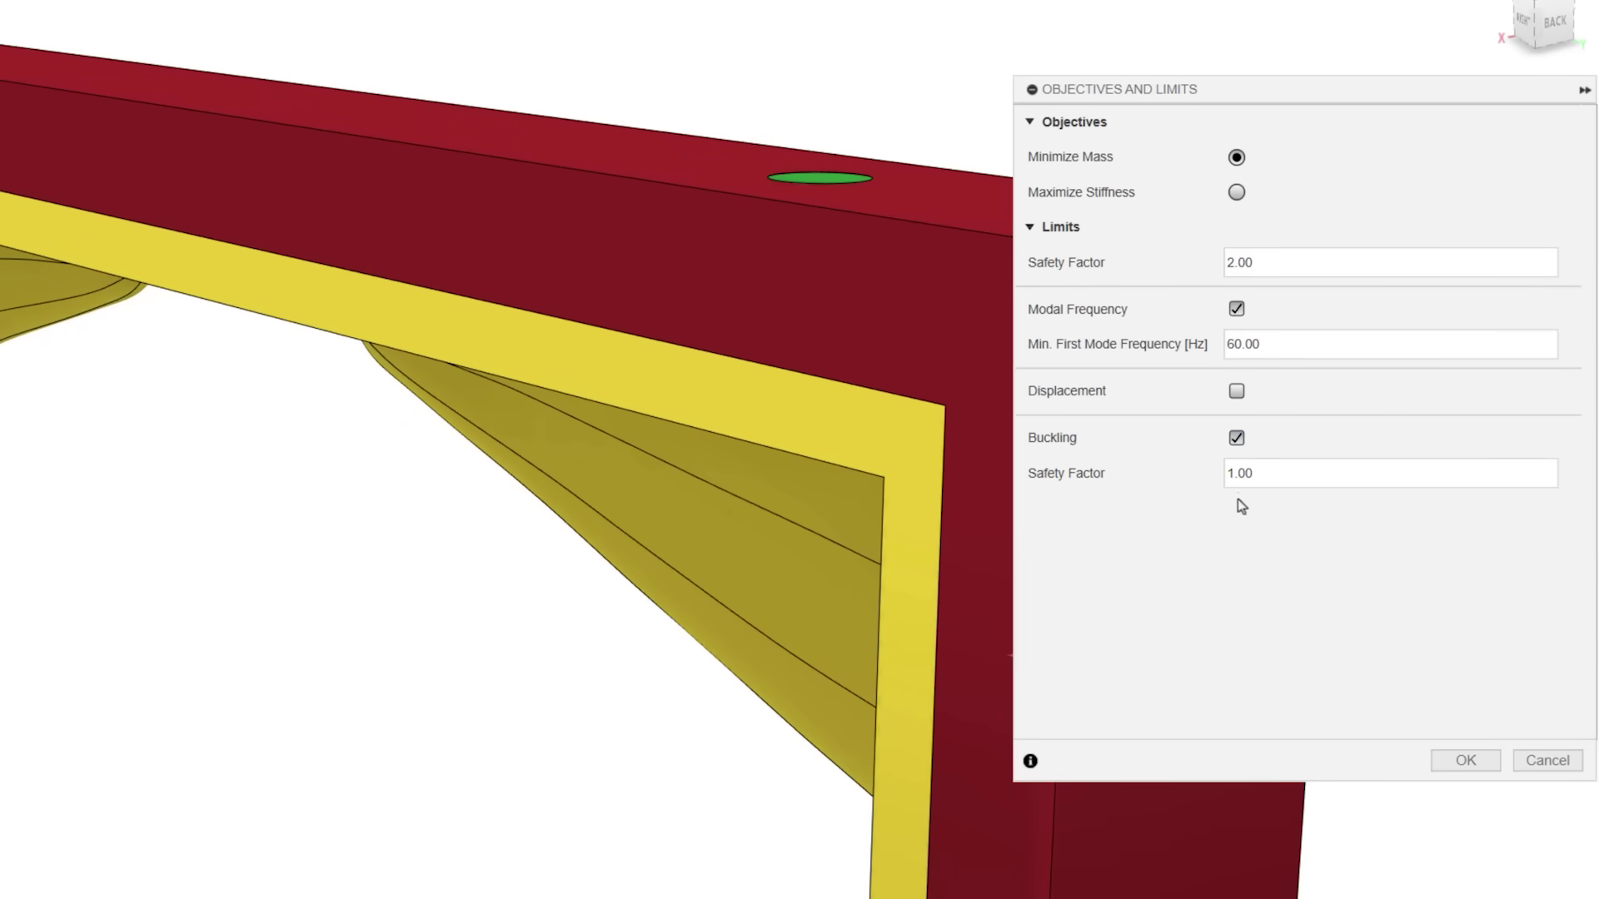
left_click_drag(1226, 473, 1233, 474)
type("2")
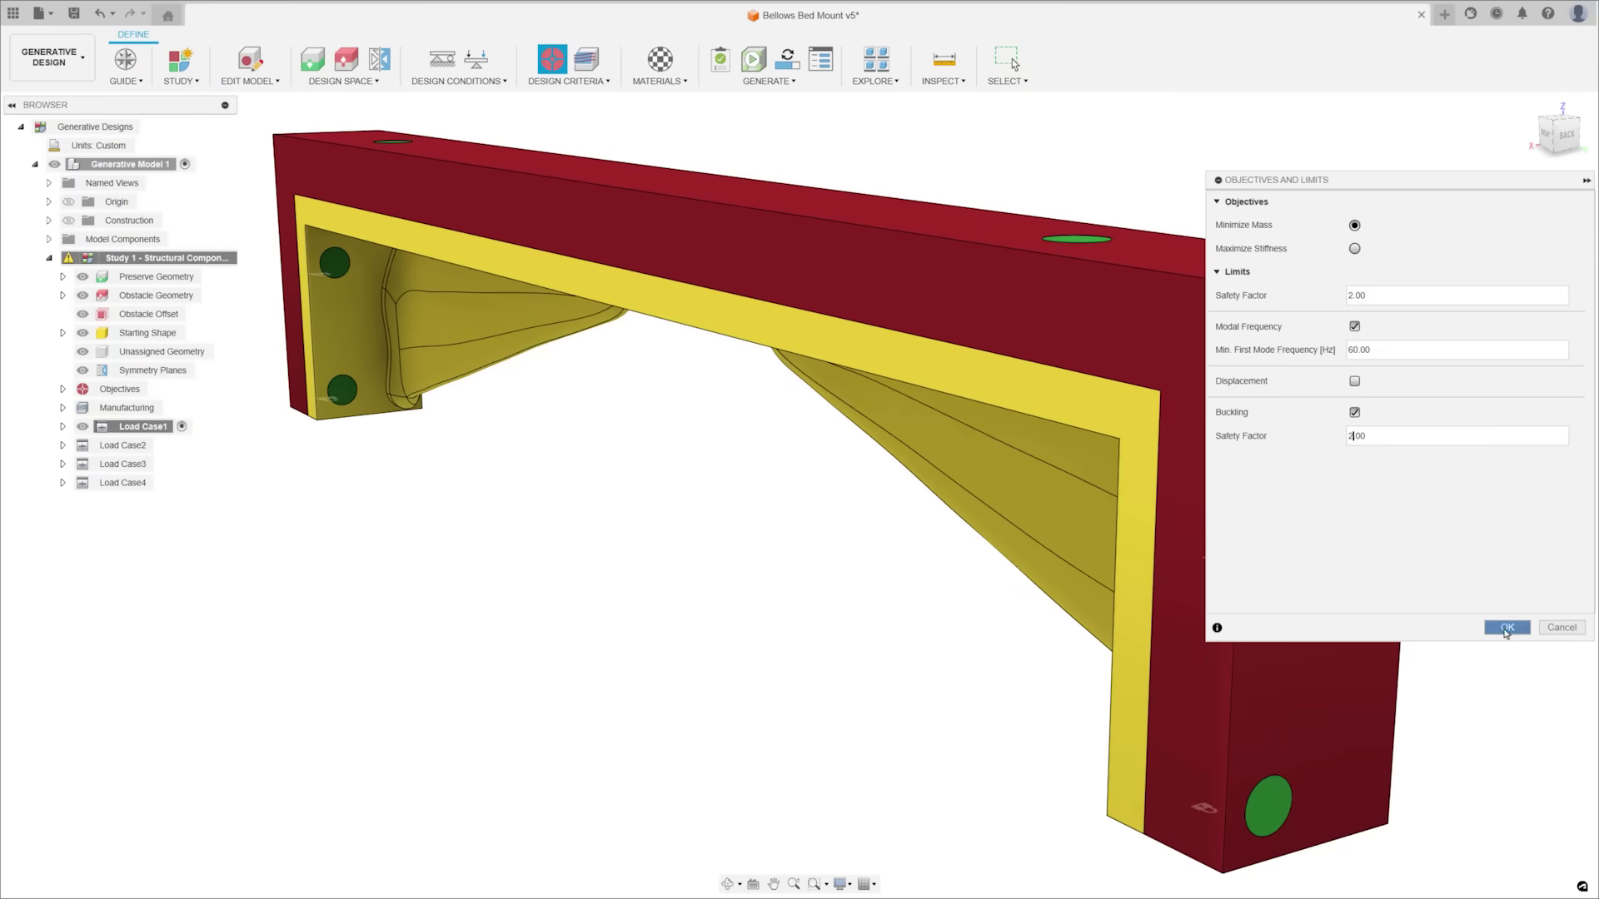
left_click(1505, 629)
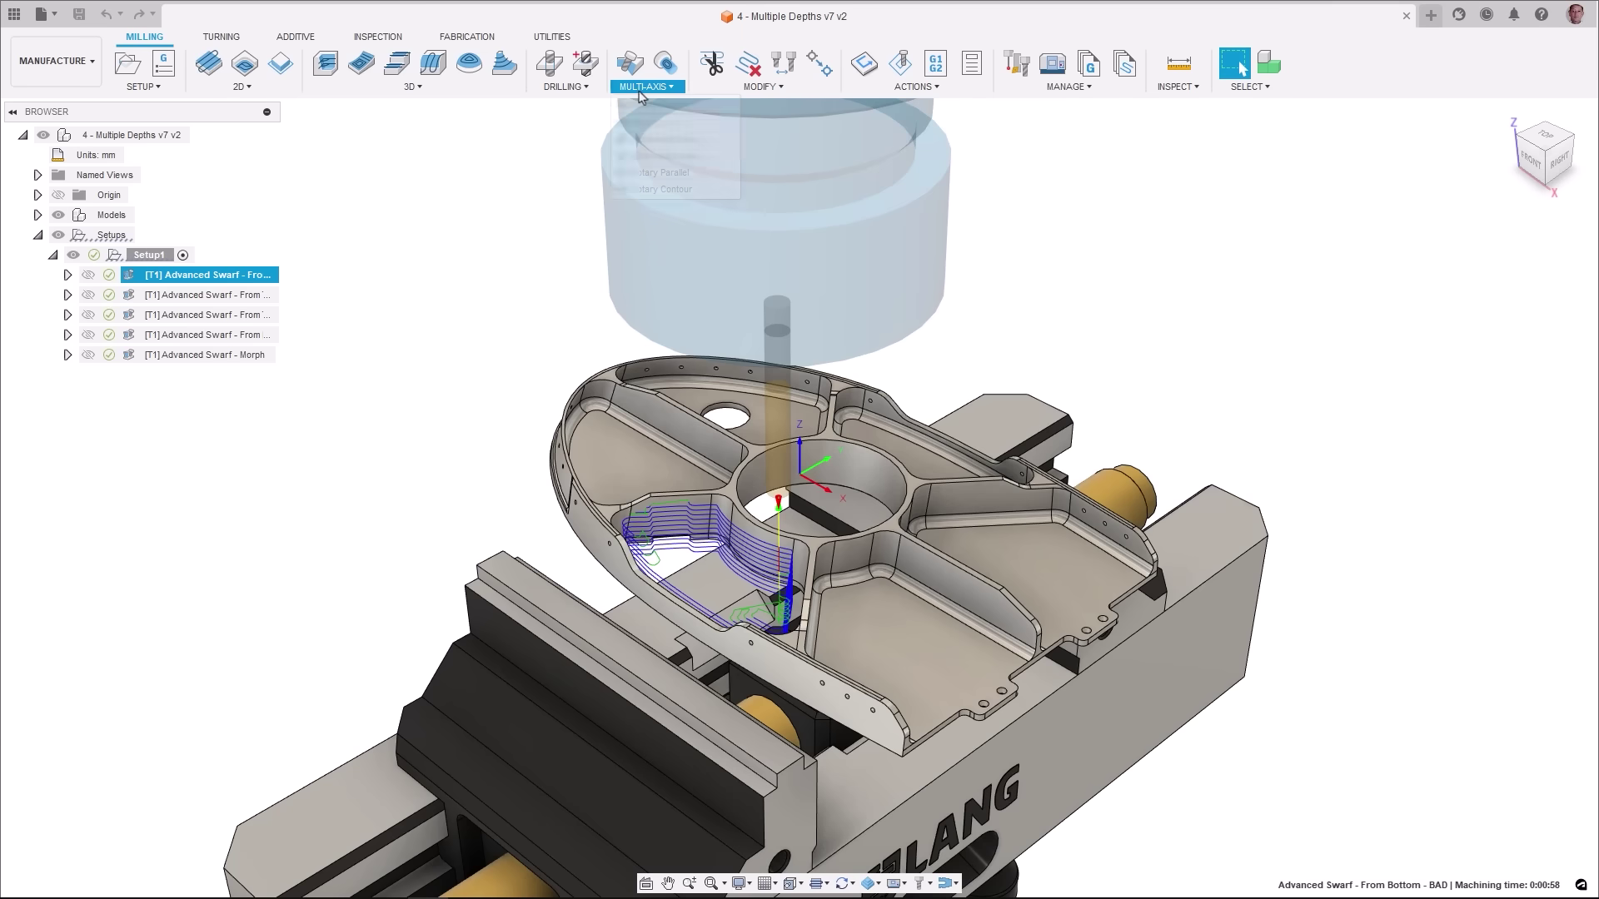
Step: Start an Advanced Swarf toolpath and review its Geometry, Tool Axis and Machining Type options
left_click(645, 85)
left_click(480, 81)
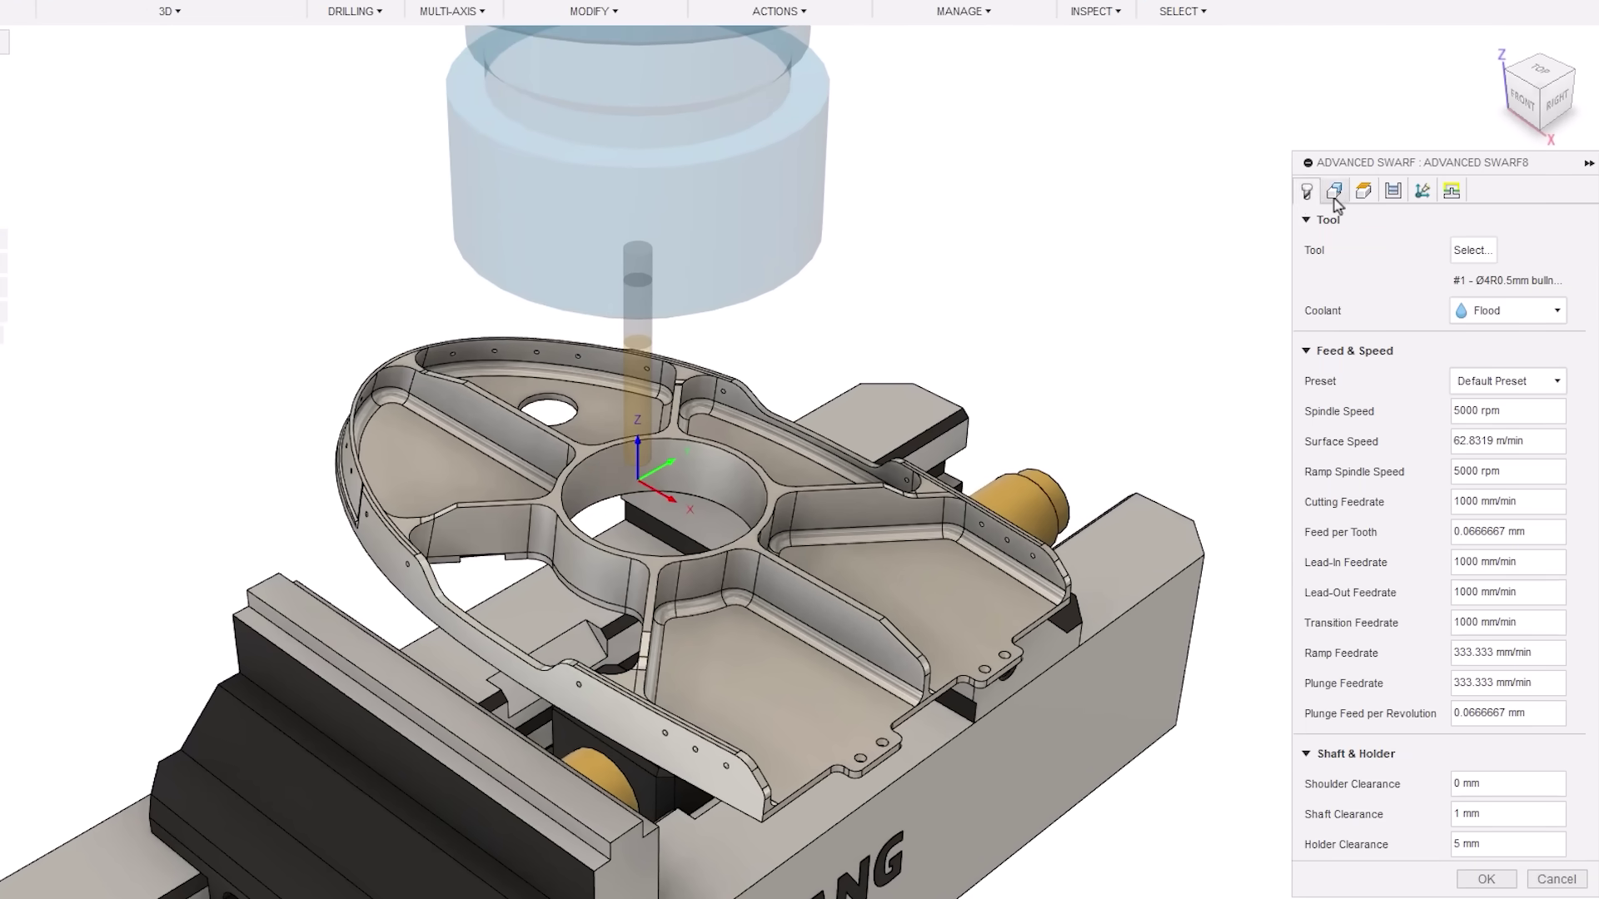
left_click(1334, 193)
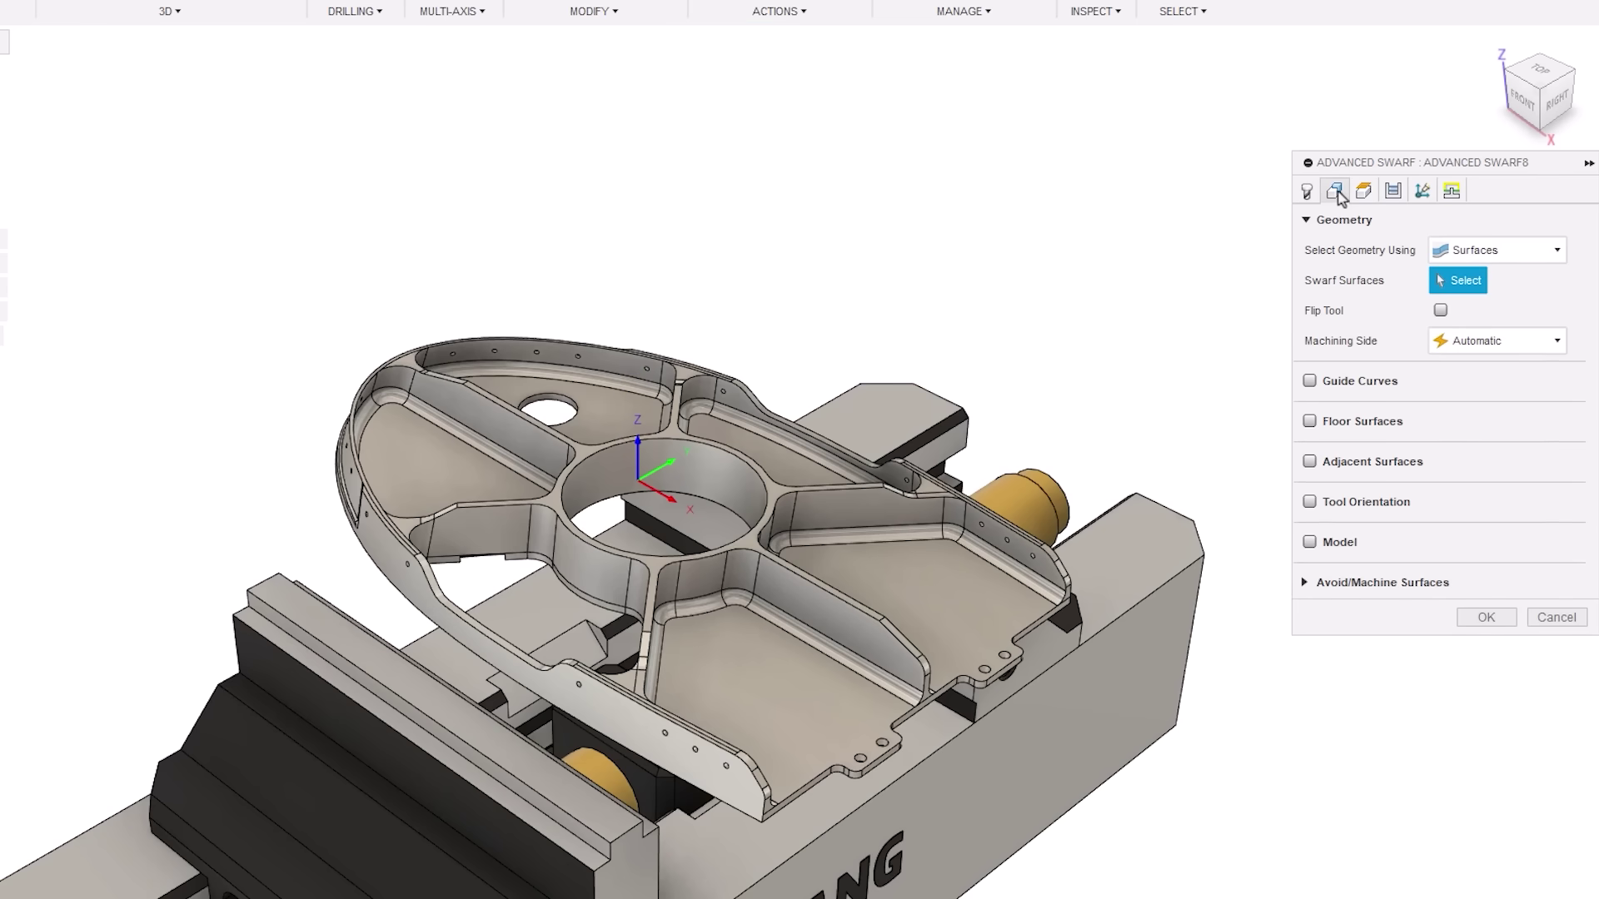
left_click(1422, 192)
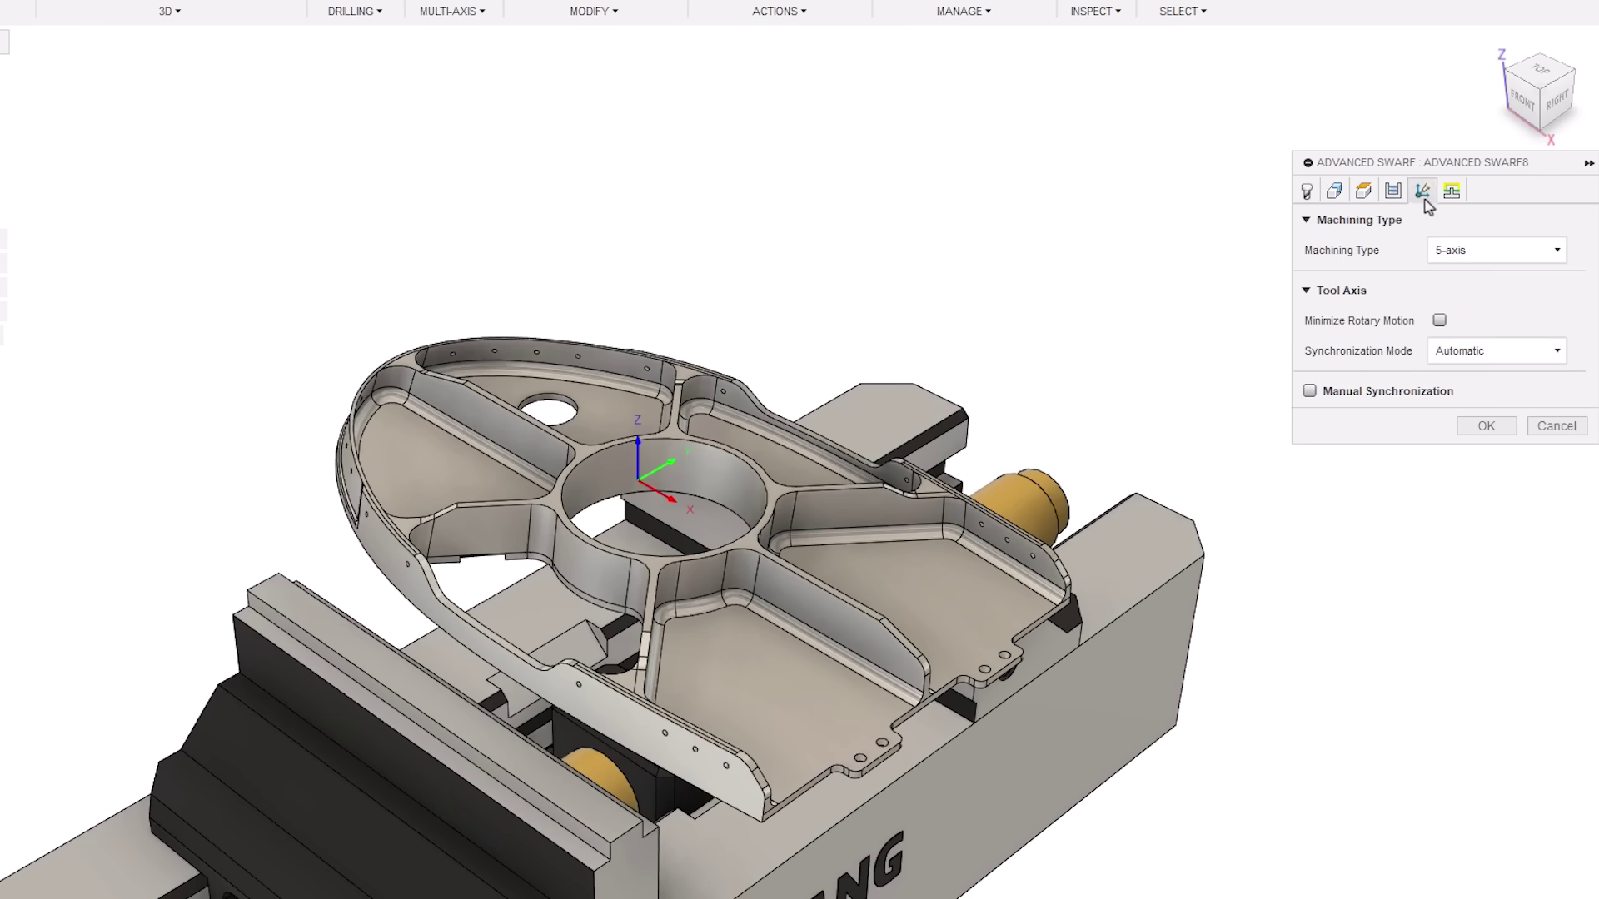
left_click(1541, 253)
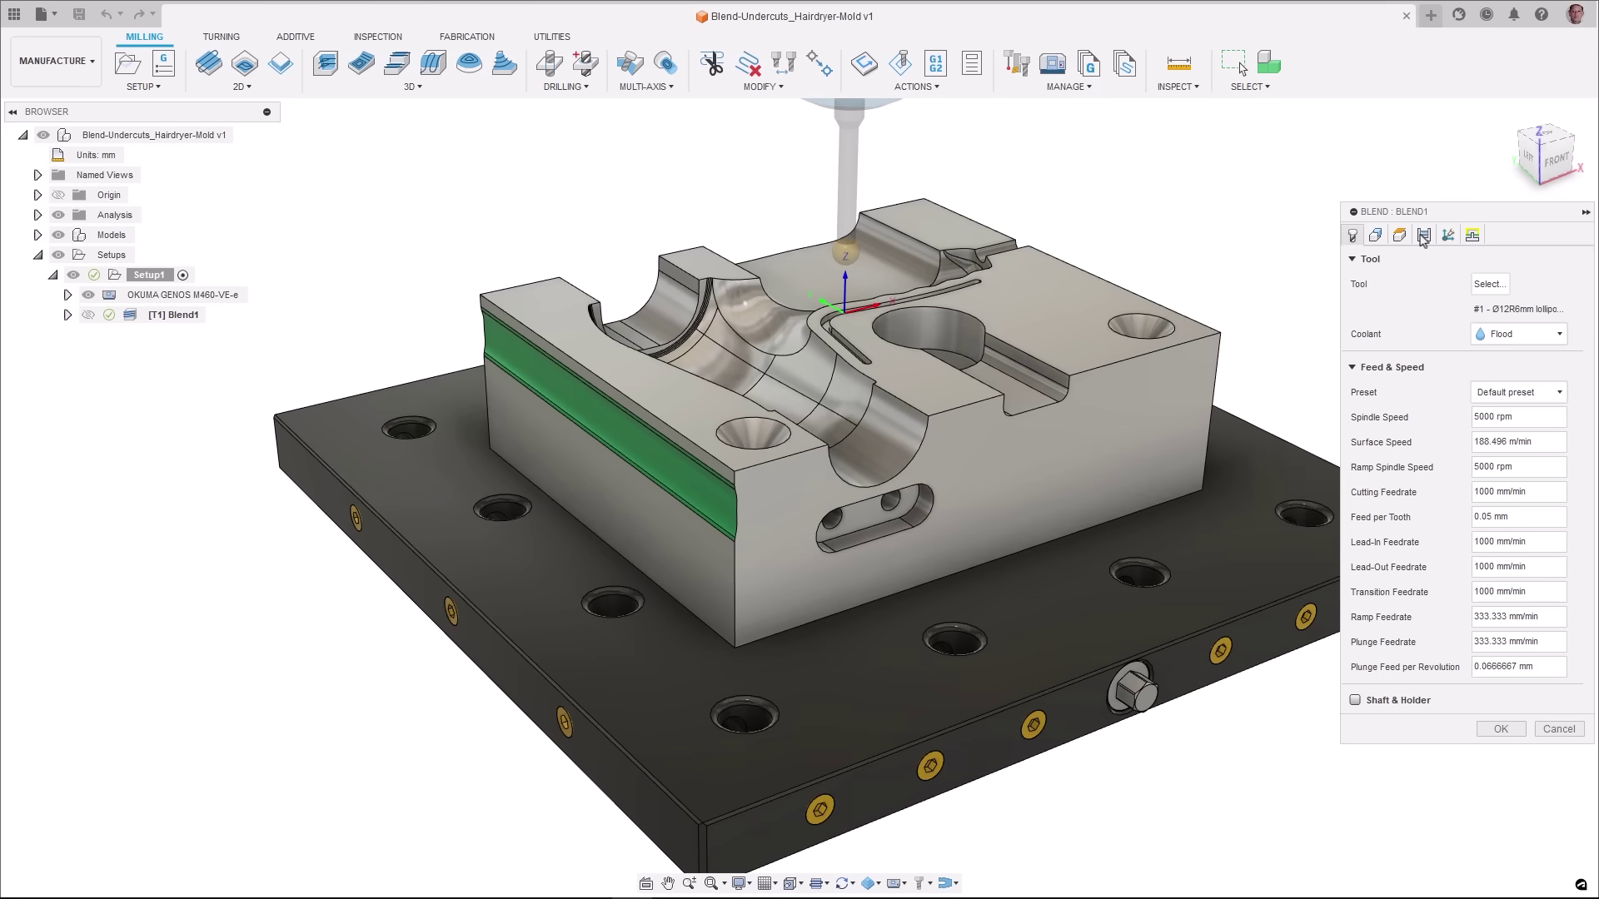
Step: Show Blend1's Passes settings, with 0.01 mm tolerance and cusp height
left_click(1422, 237)
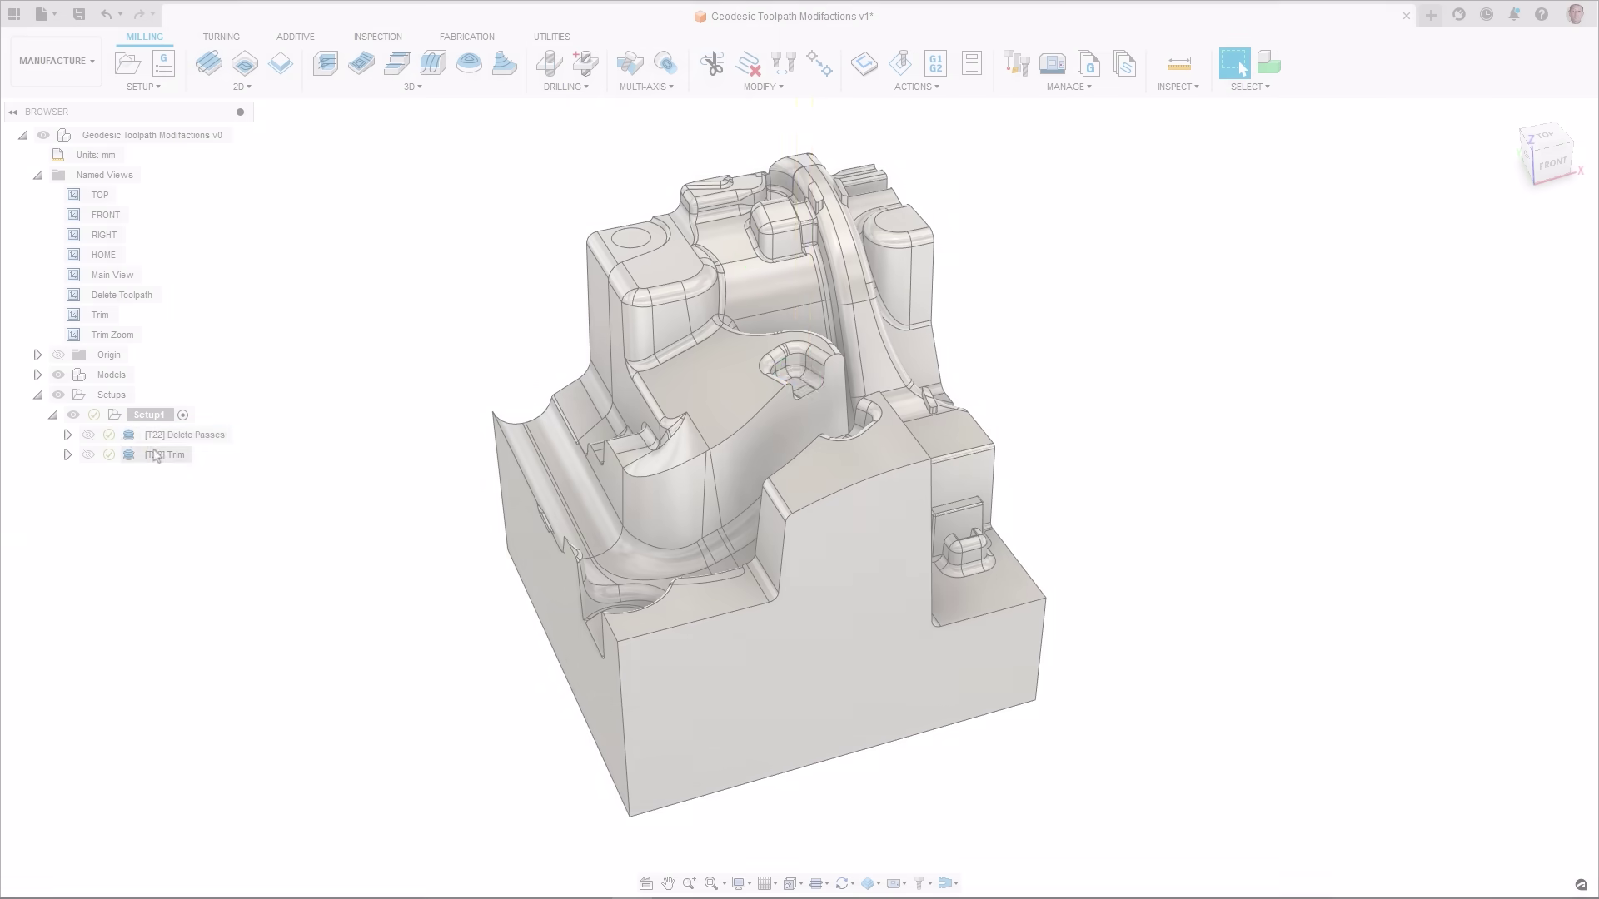
Step: Delete chosen passes from the Delete Passes toolpath using the Delete Toolpath saved view
left_click(132, 436)
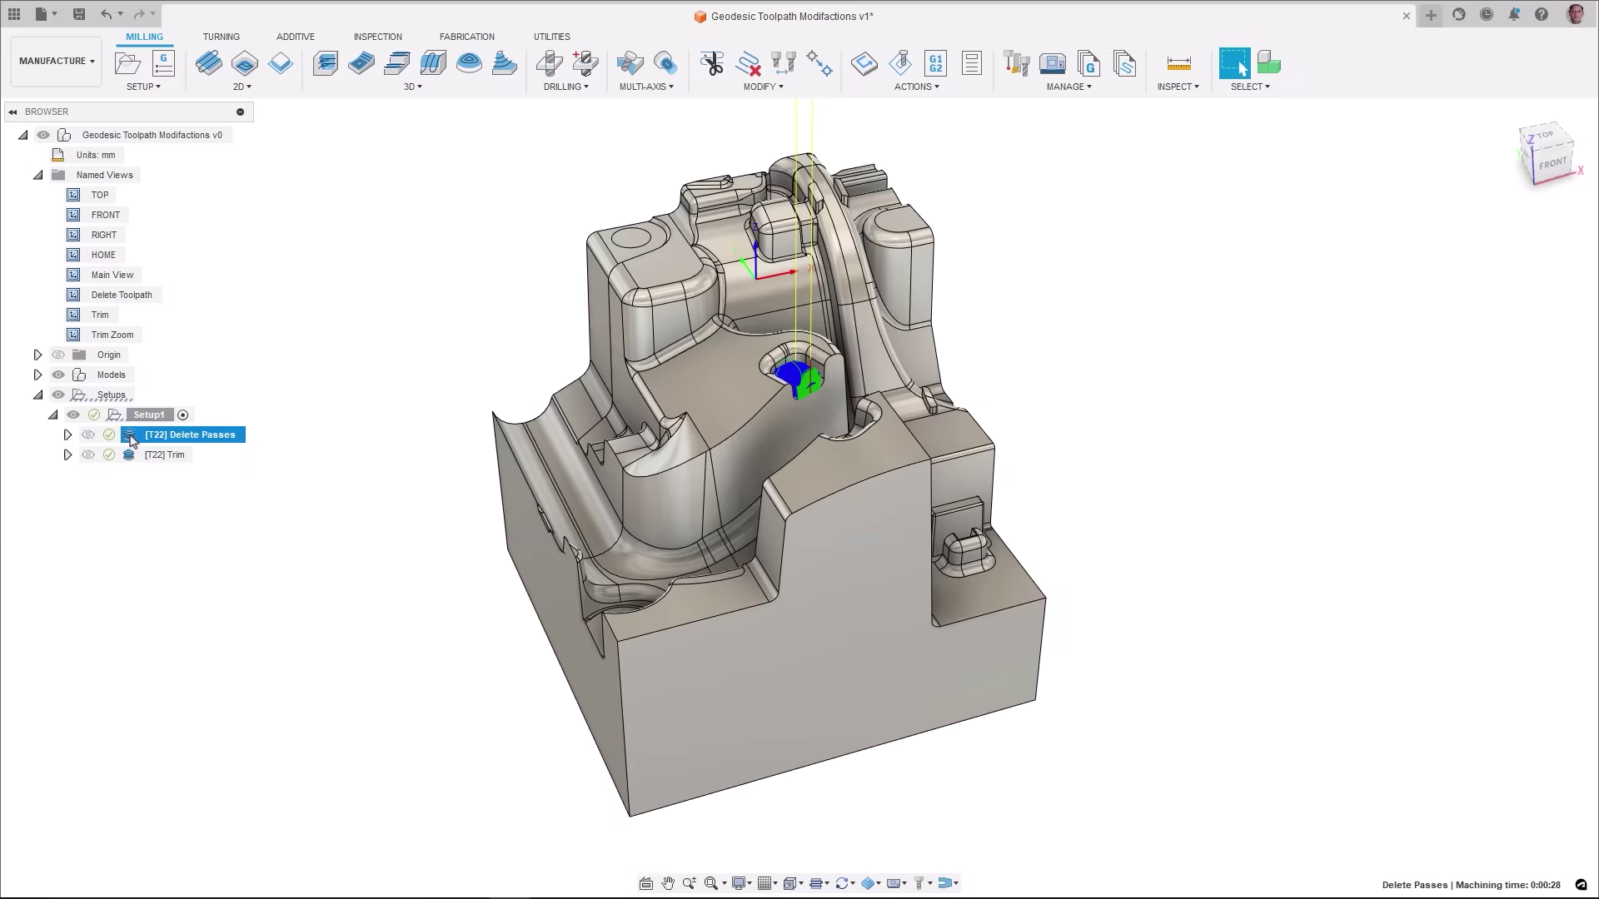
double_click(74, 297)
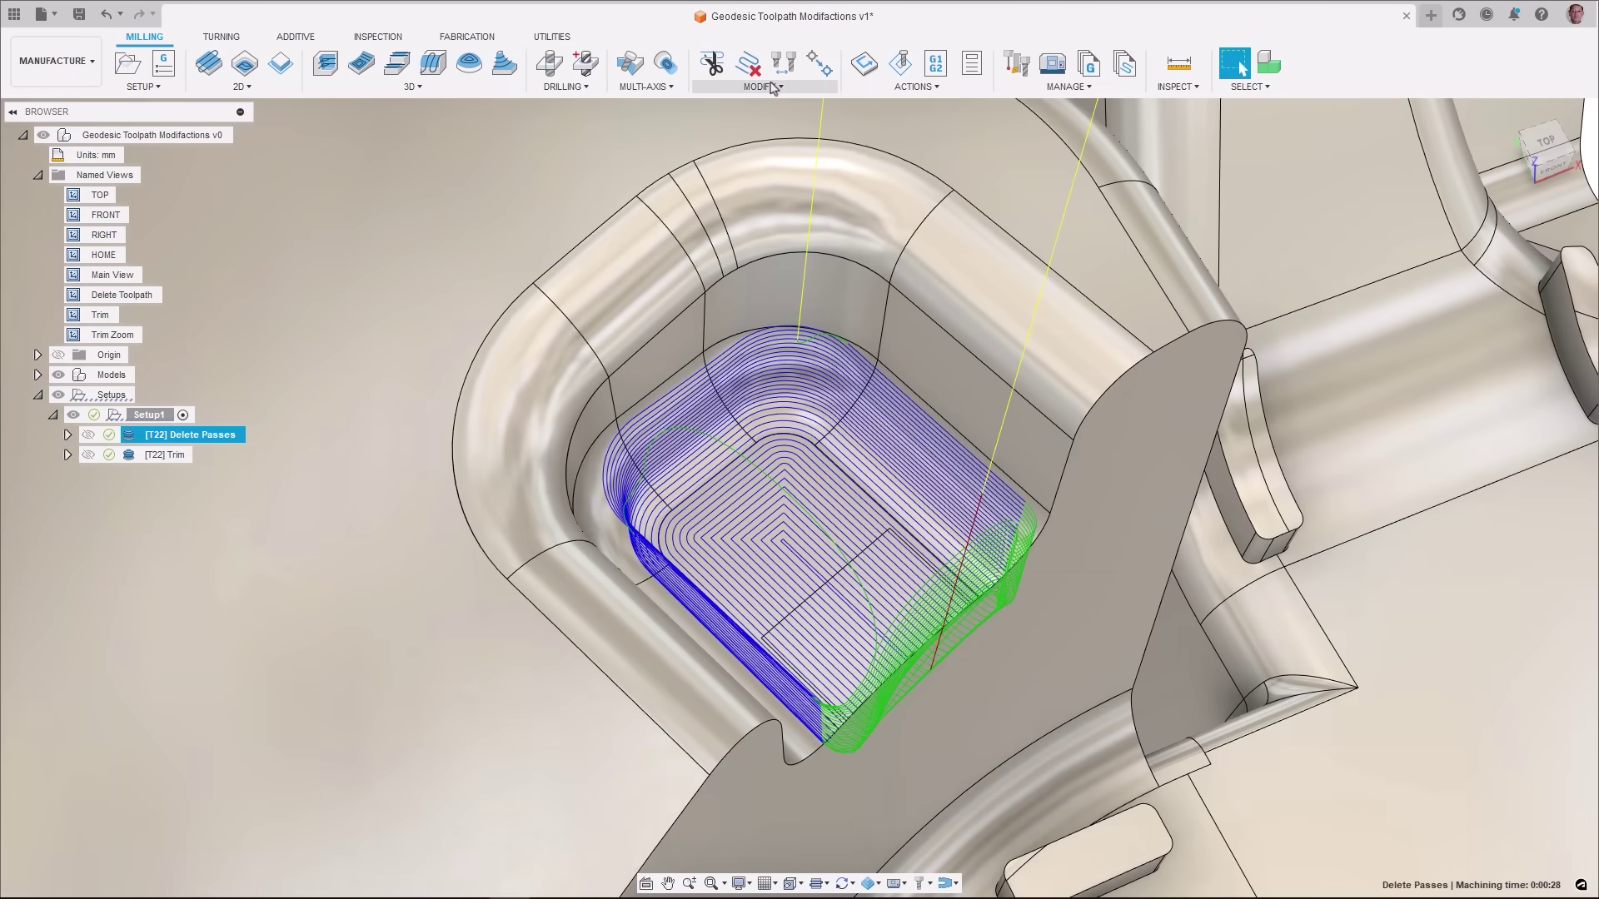
left_click(763, 85)
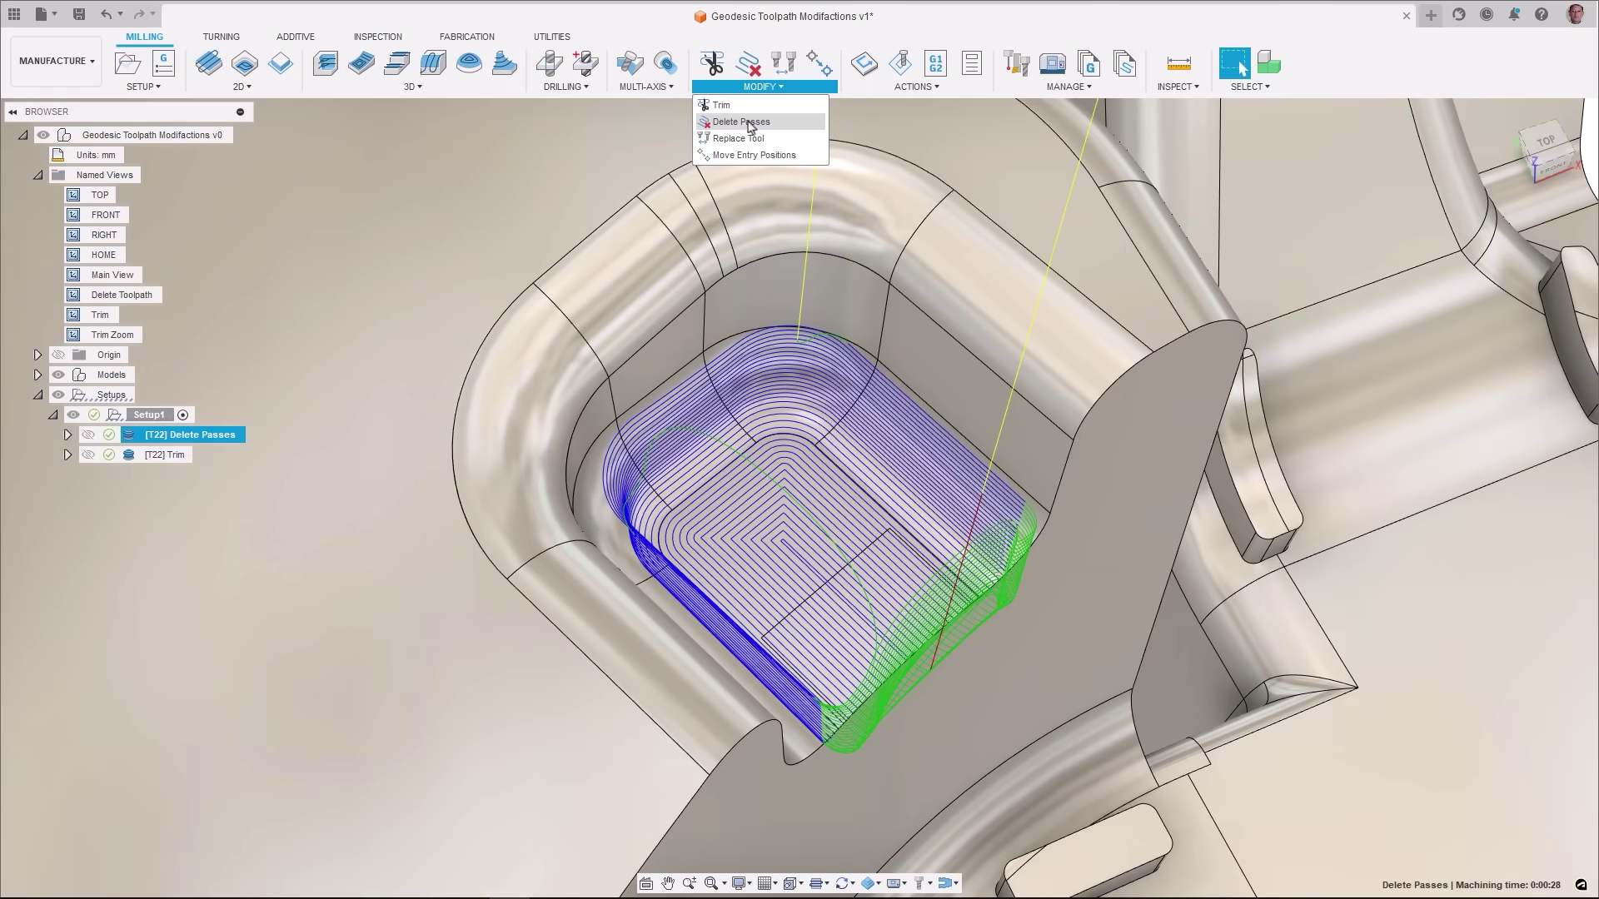
left_click(749, 125)
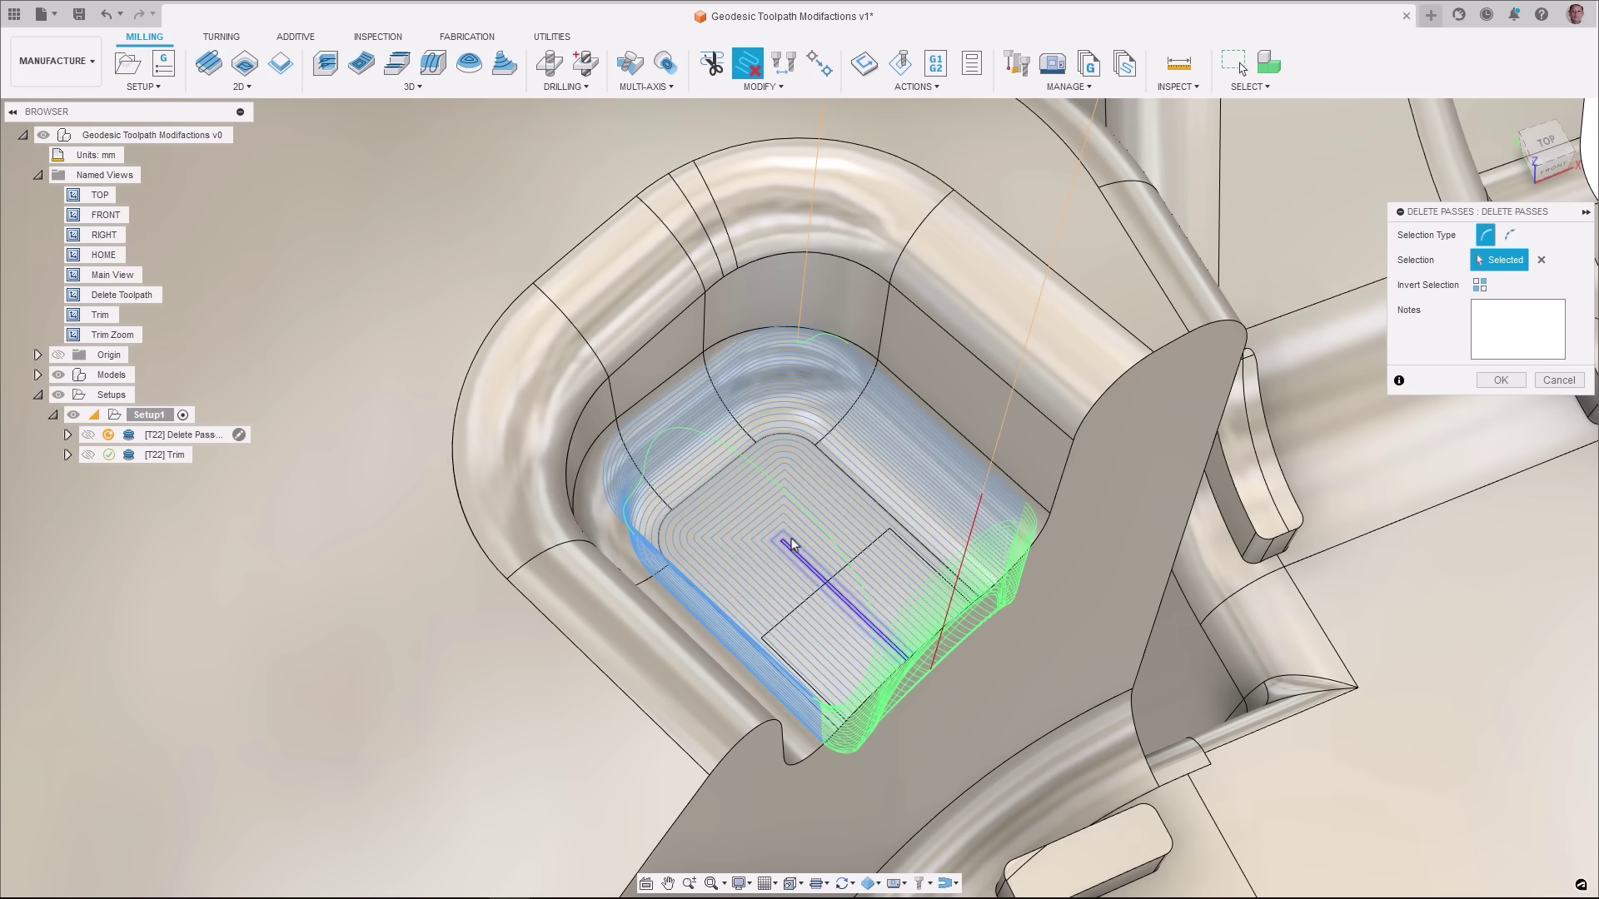
left_click(1501, 381)
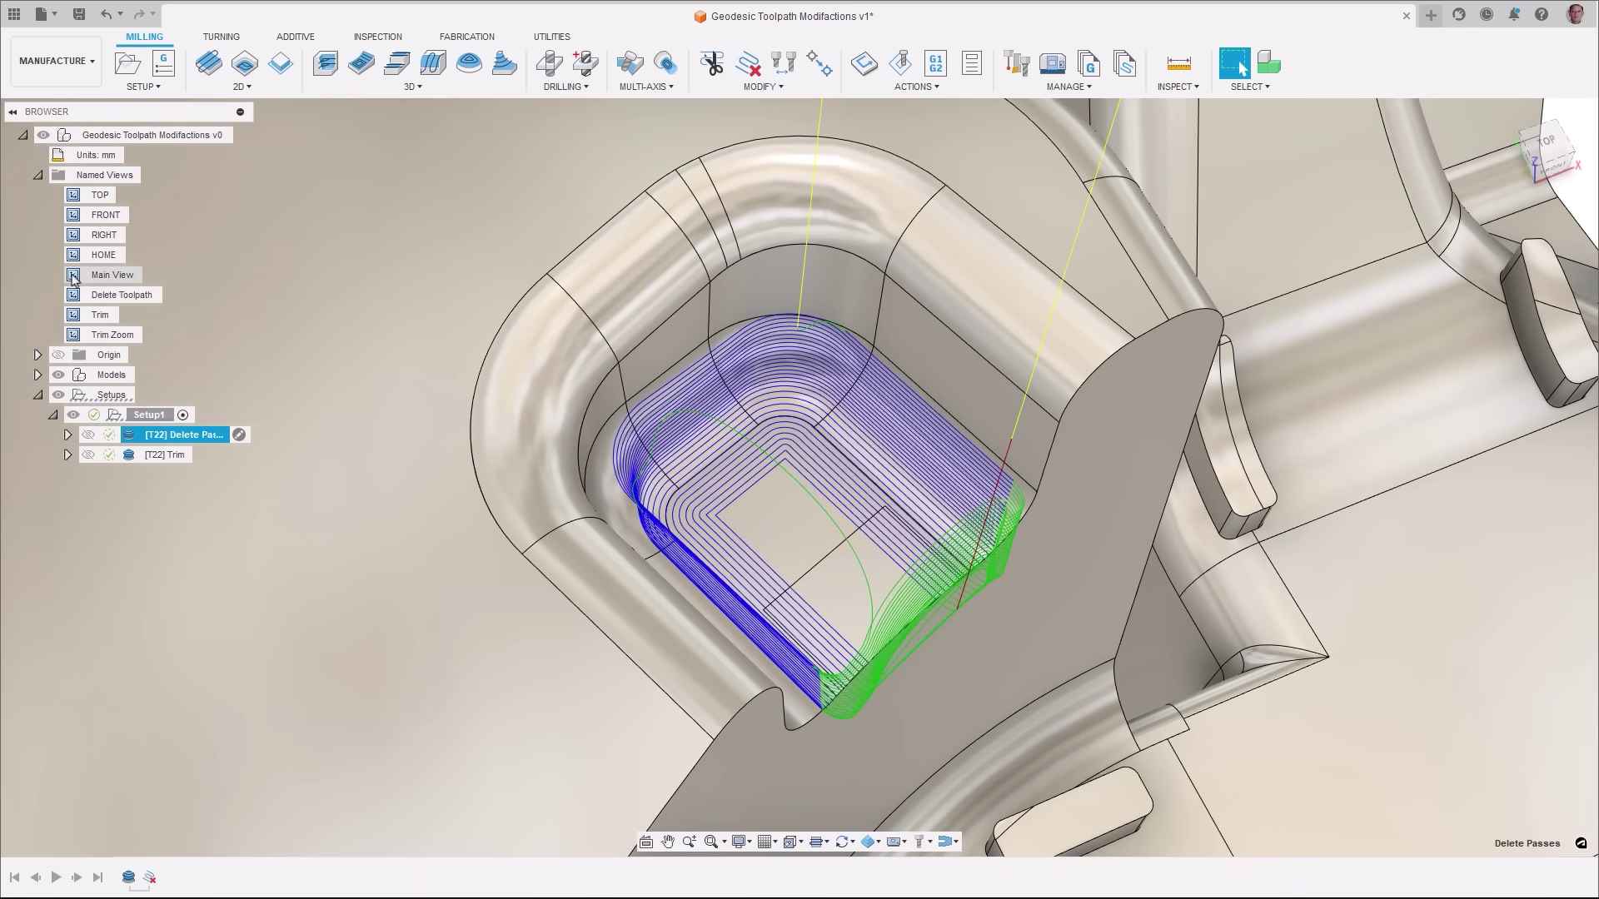
double_click(74, 276)
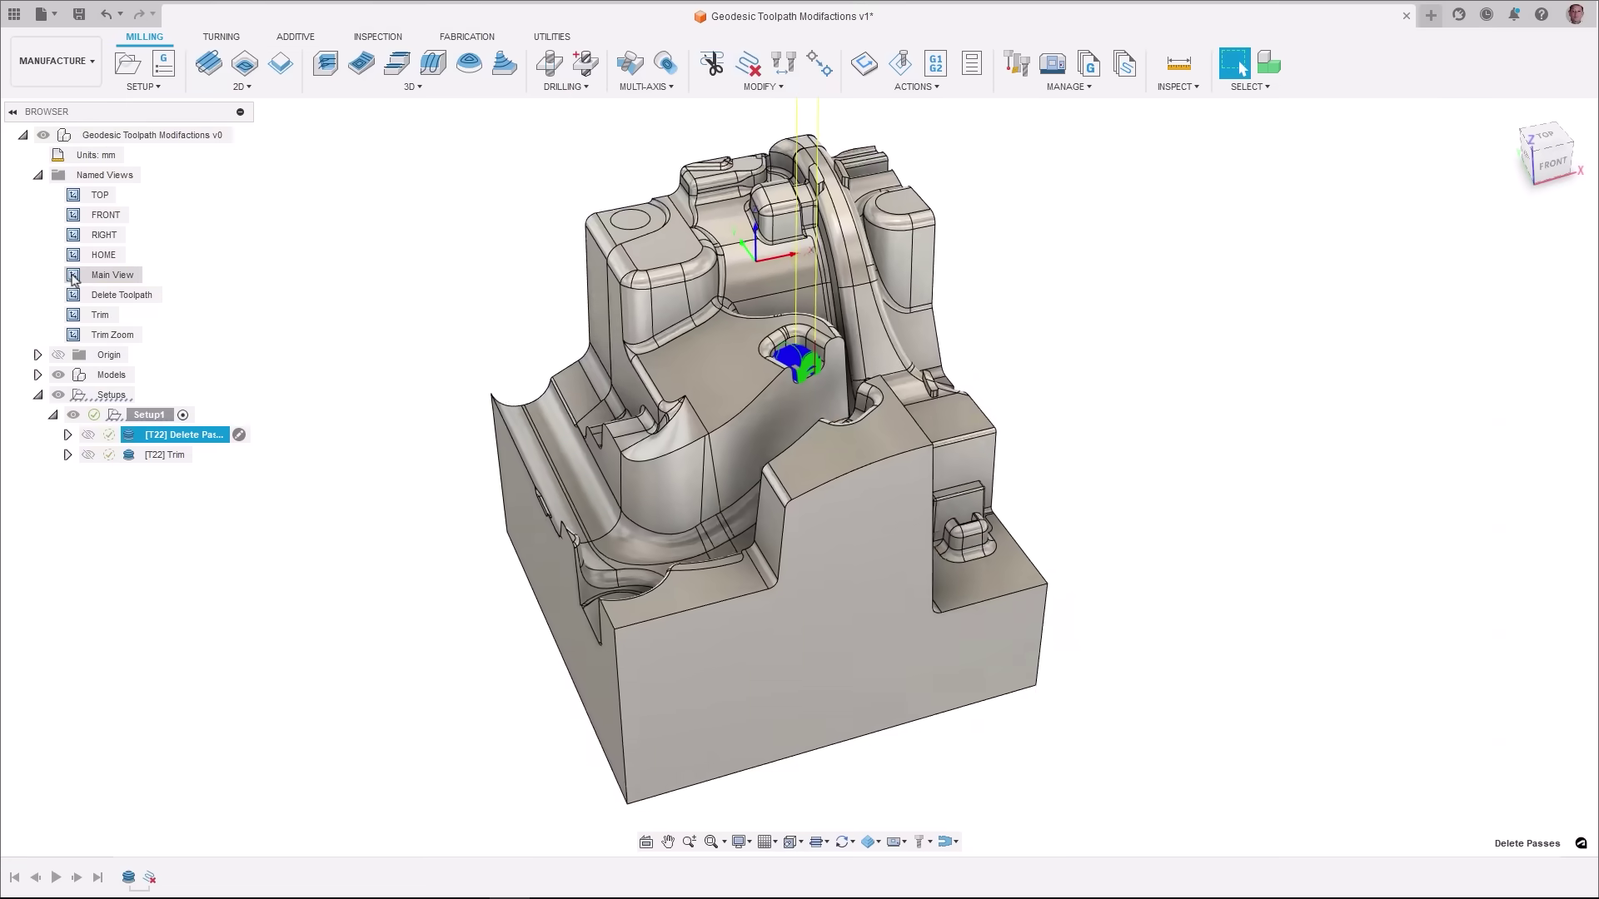
Step: Trim the Trim operation's toolpath with a polygon near the boss, viewed from the Trim Zoom view
left_click(165, 455)
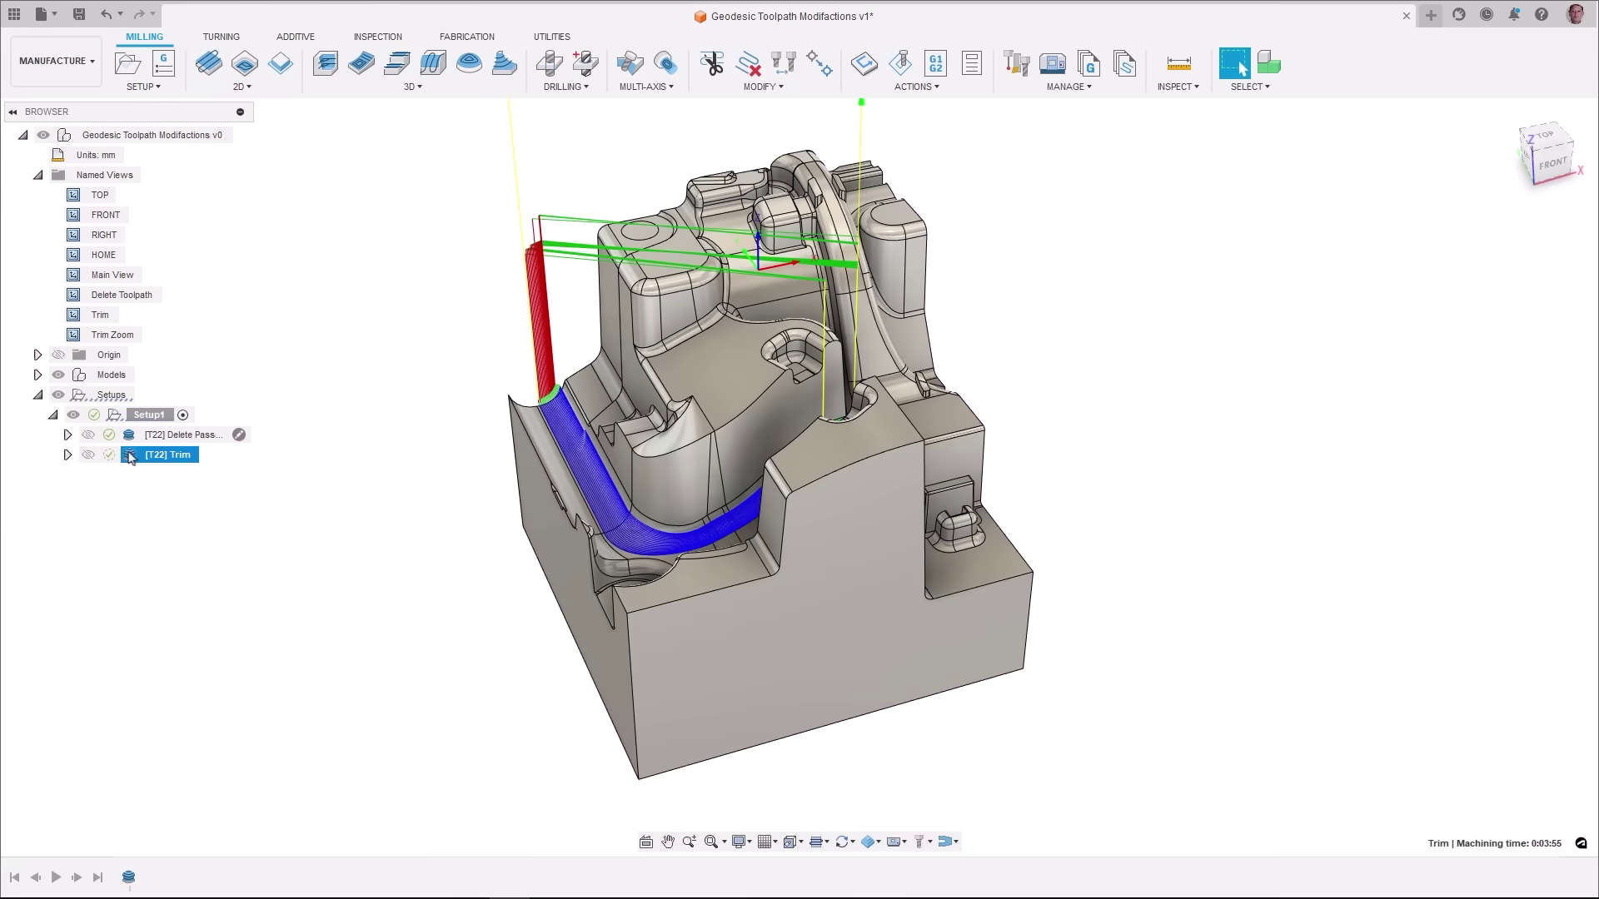
double_click(74, 317)
double_click(74, 336)
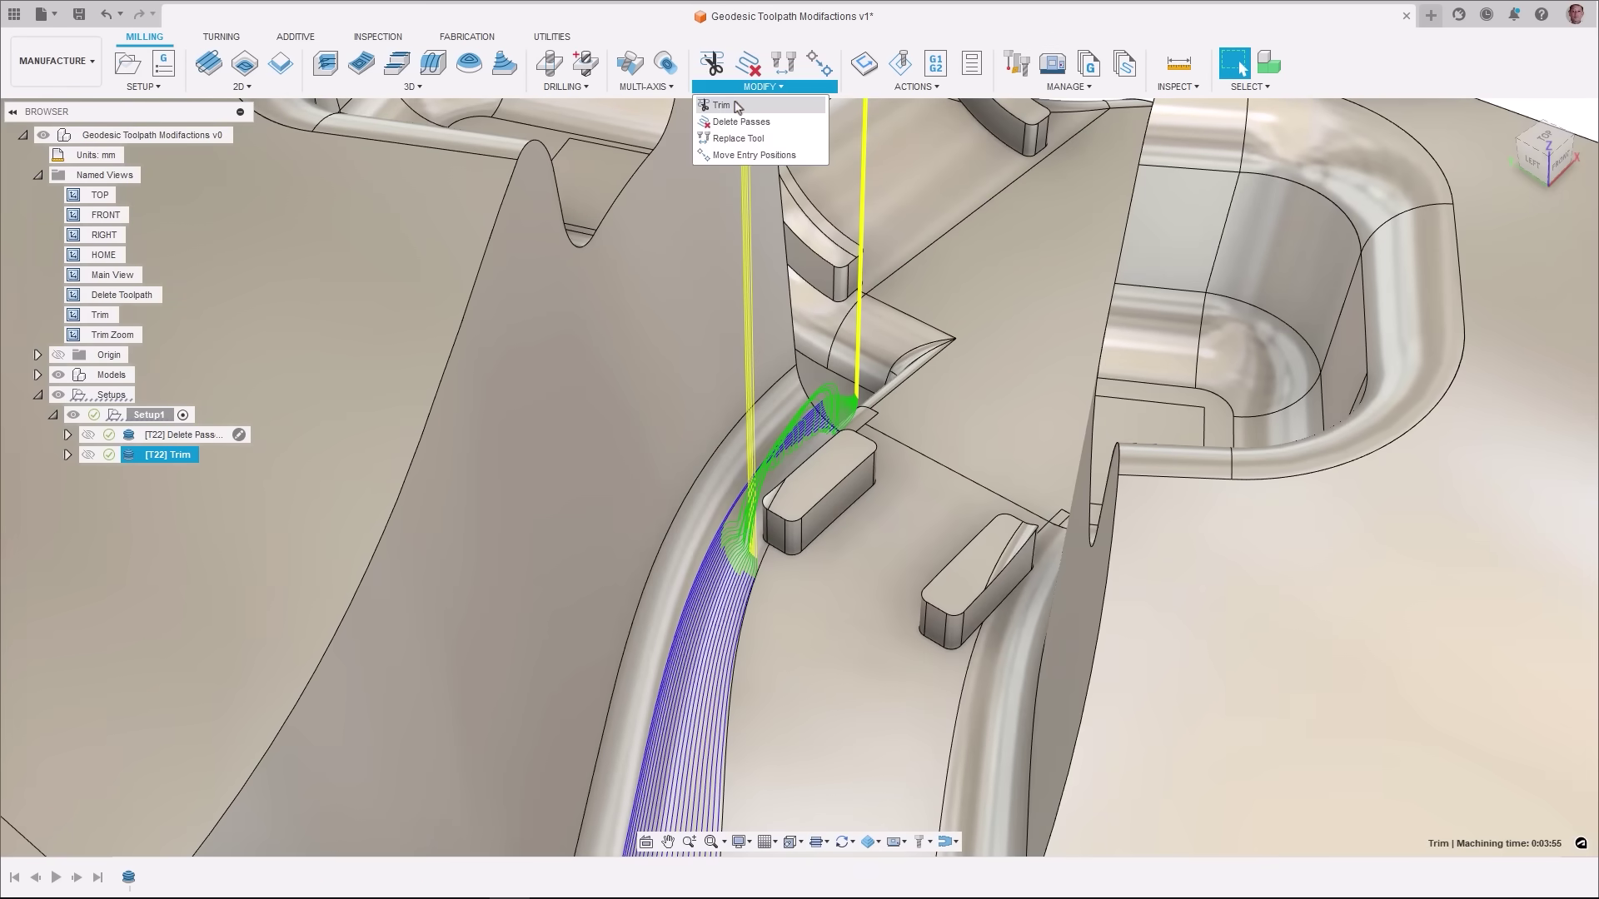
left_click(712, 64)
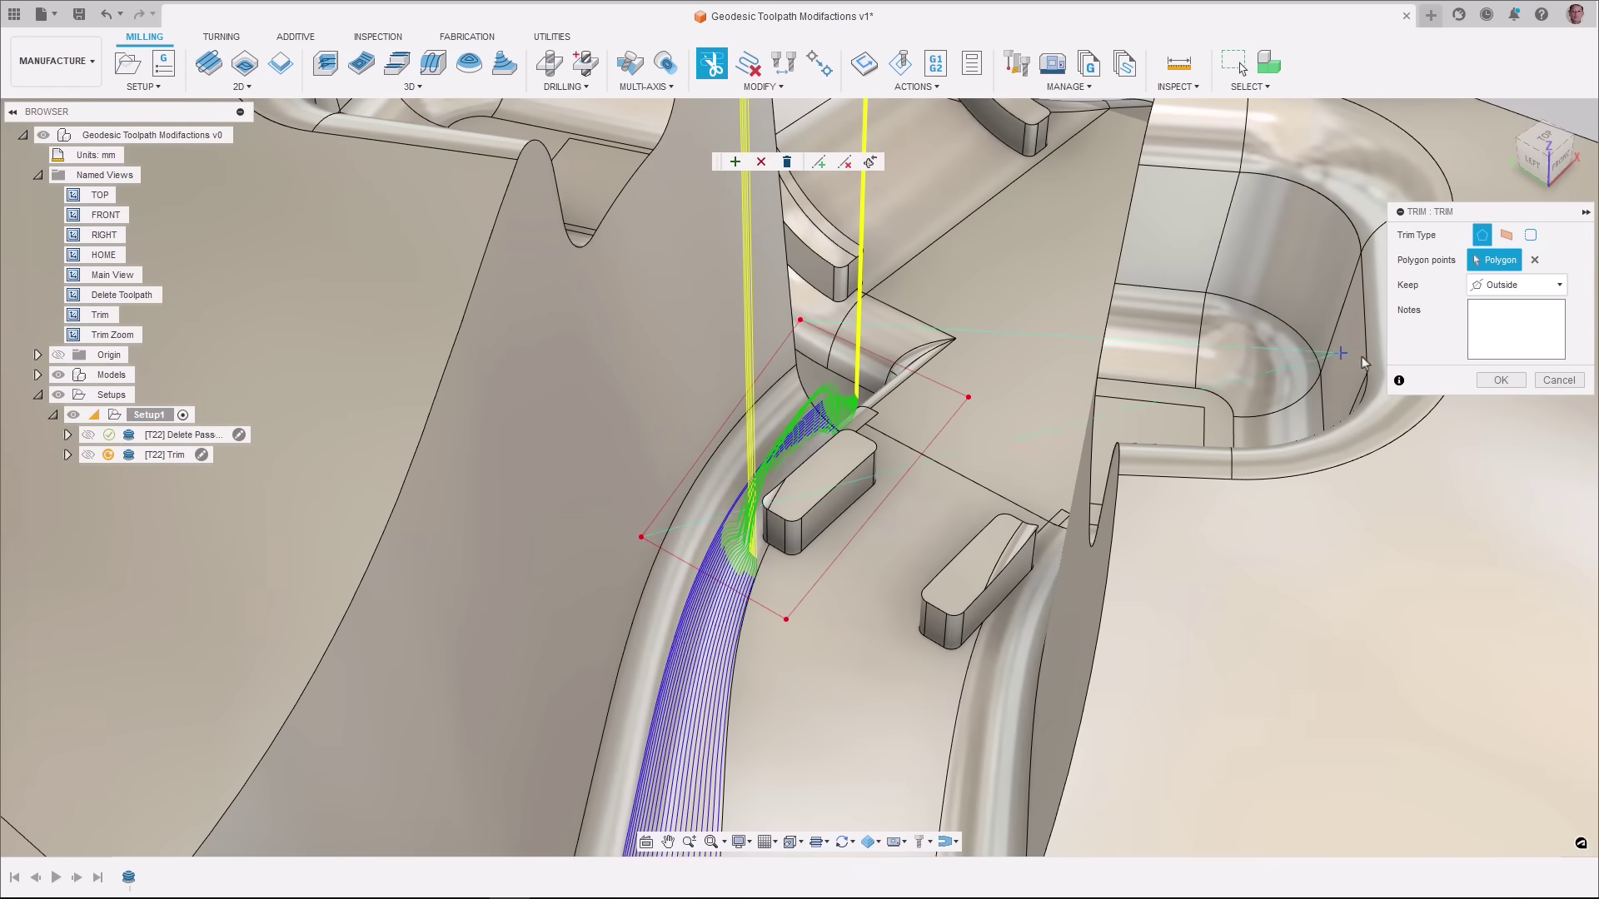
left_click(1501, 381)
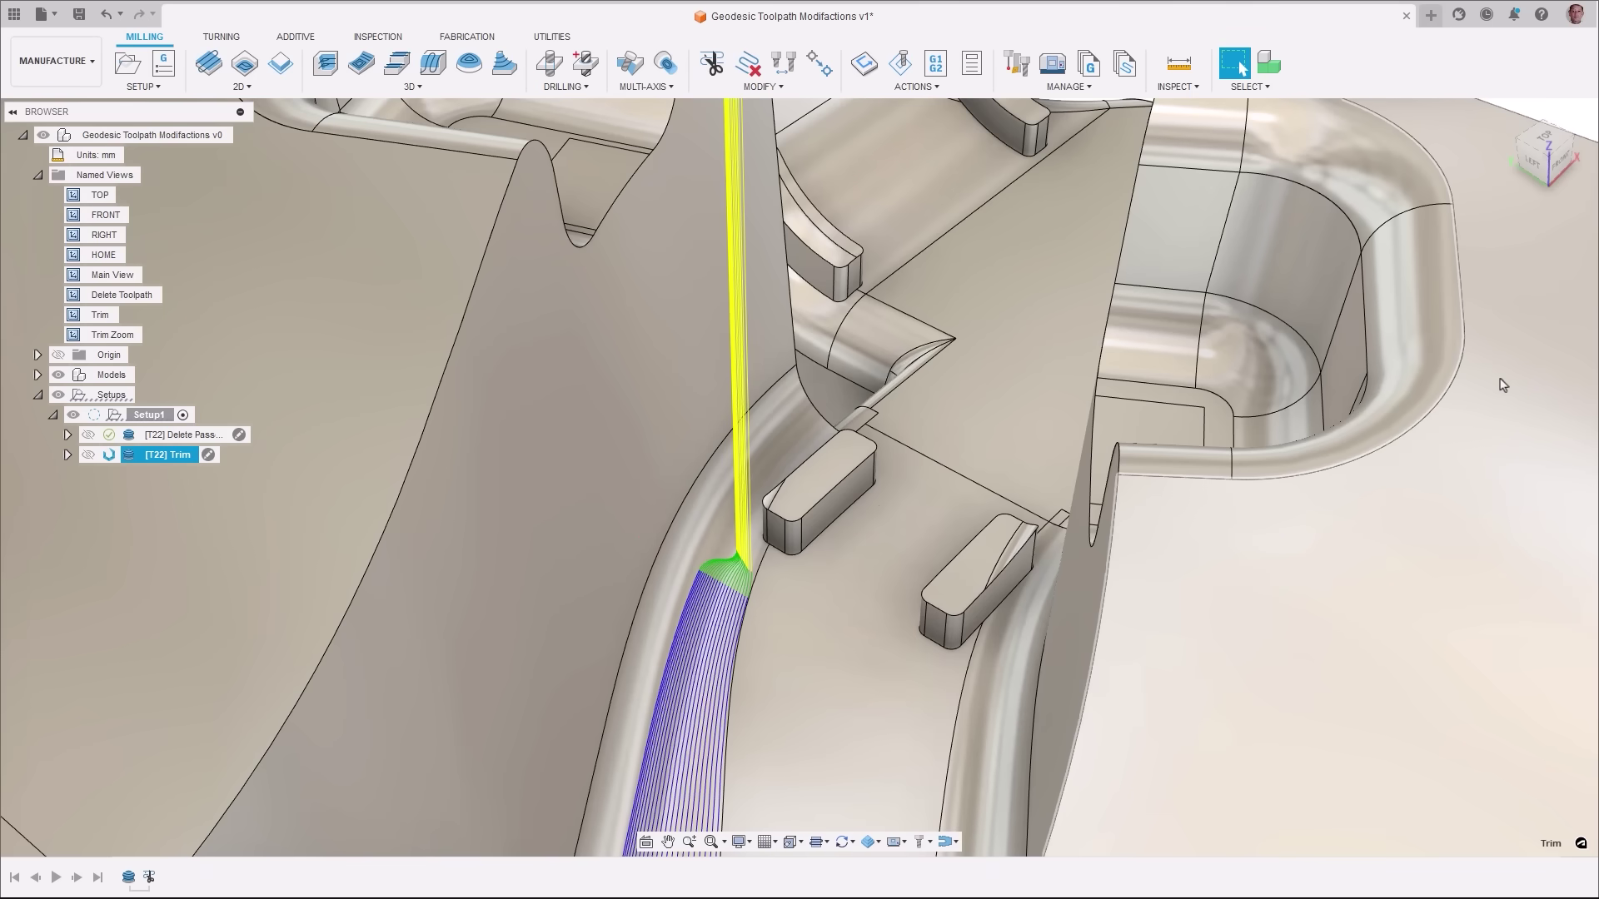
double_click(75, 281)
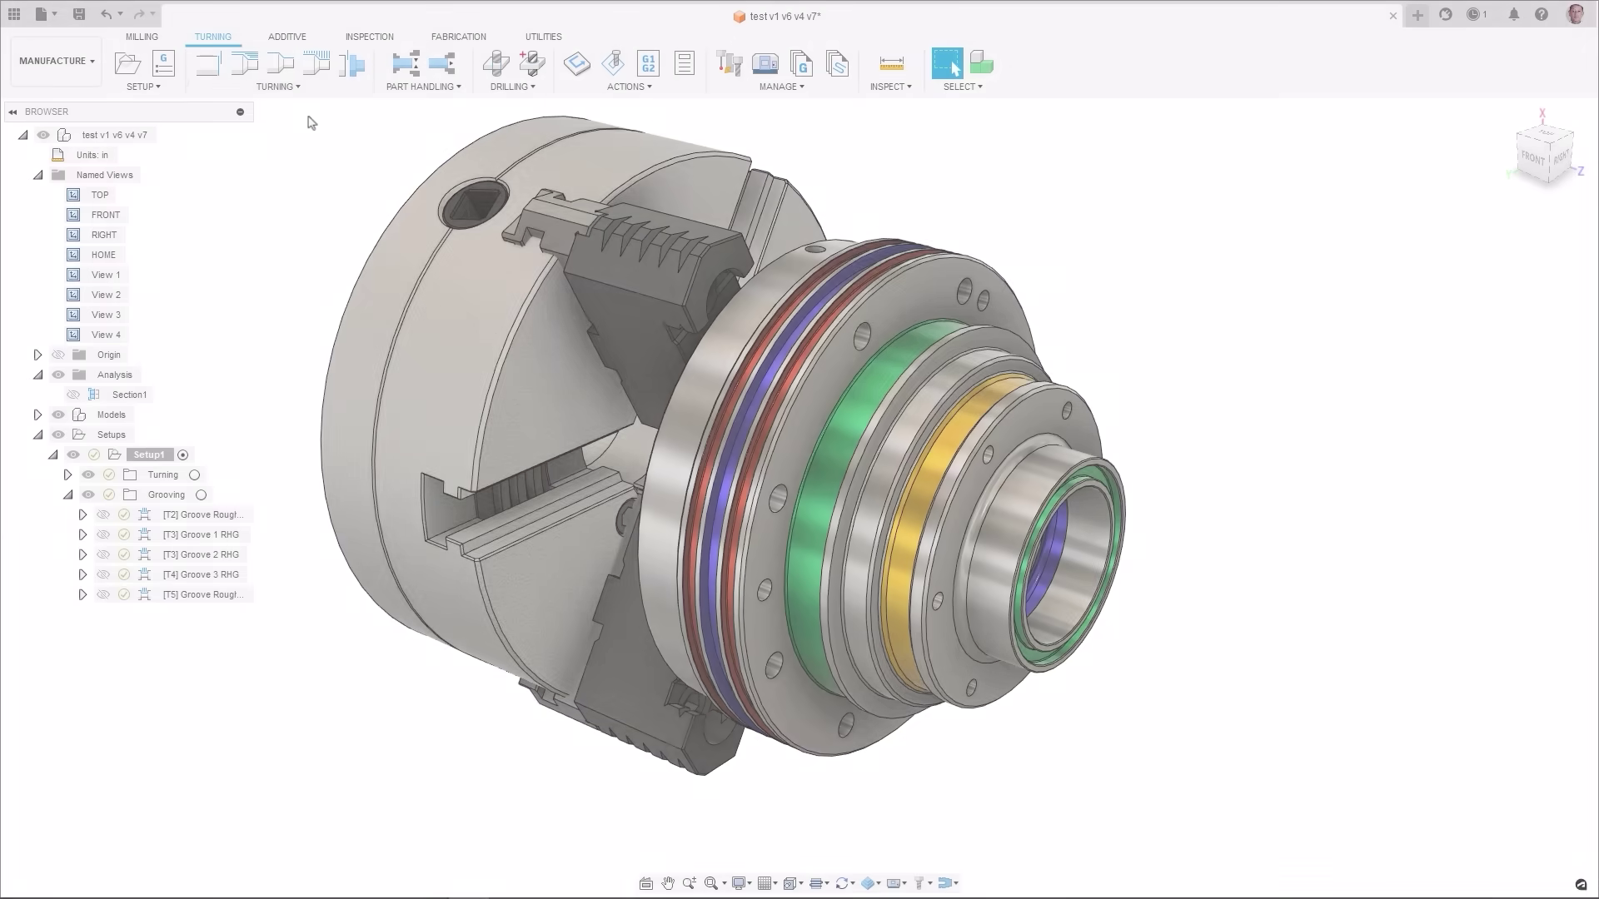
Step: Create a Turning Groove Roughing operation, setting grooving mode, tool entry, depth-first pass order and direction
left_click(278, 86)
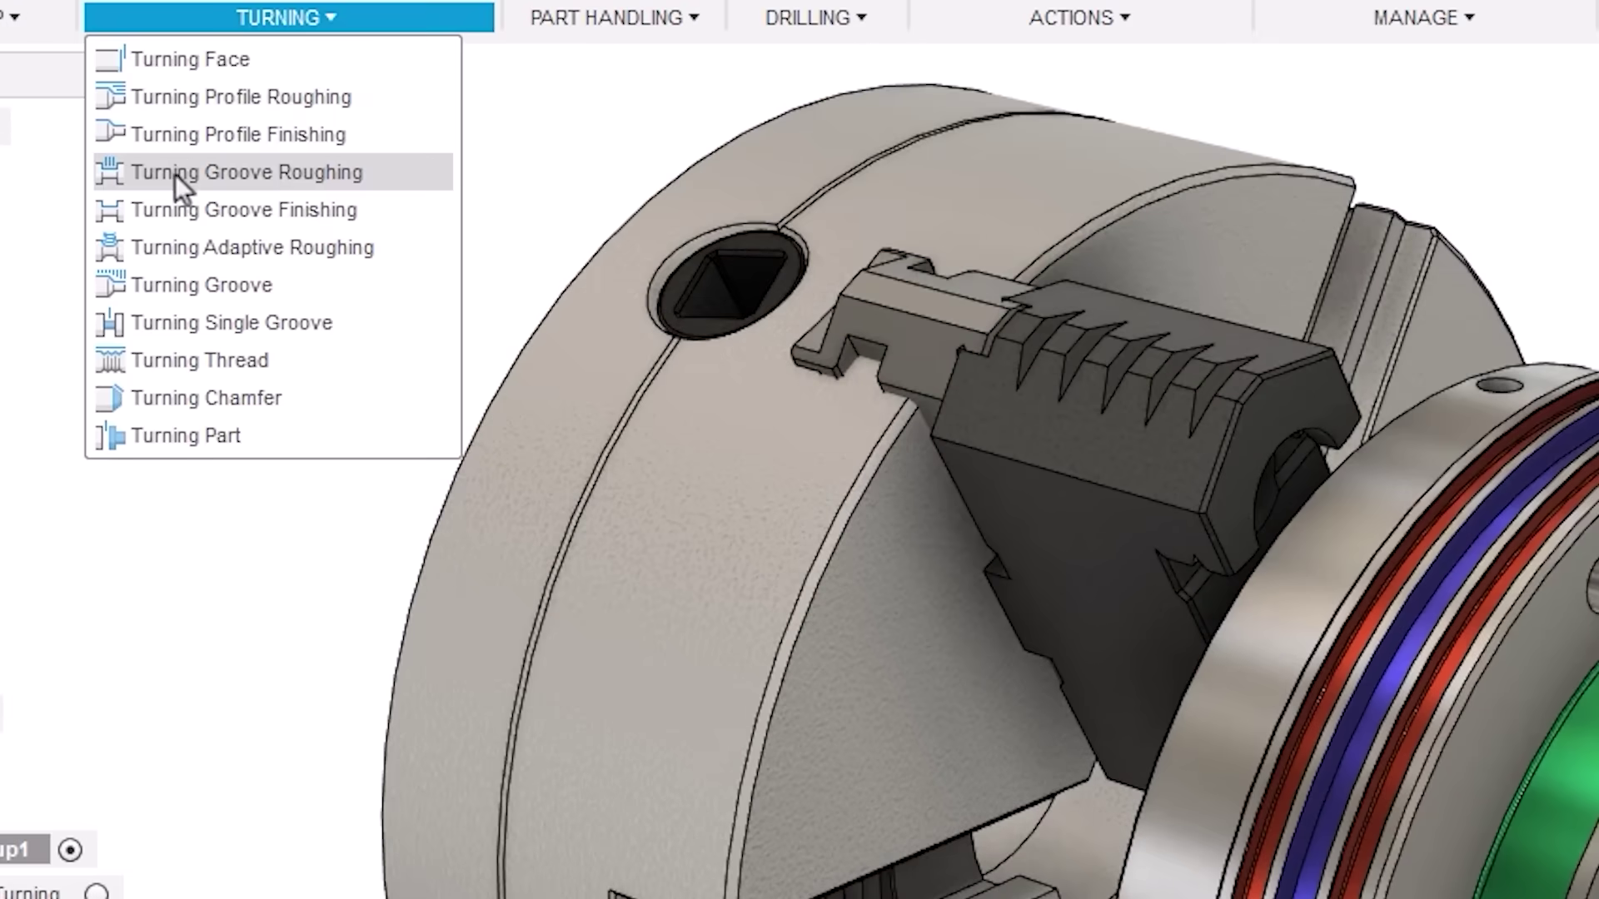
left_click(175, 173)
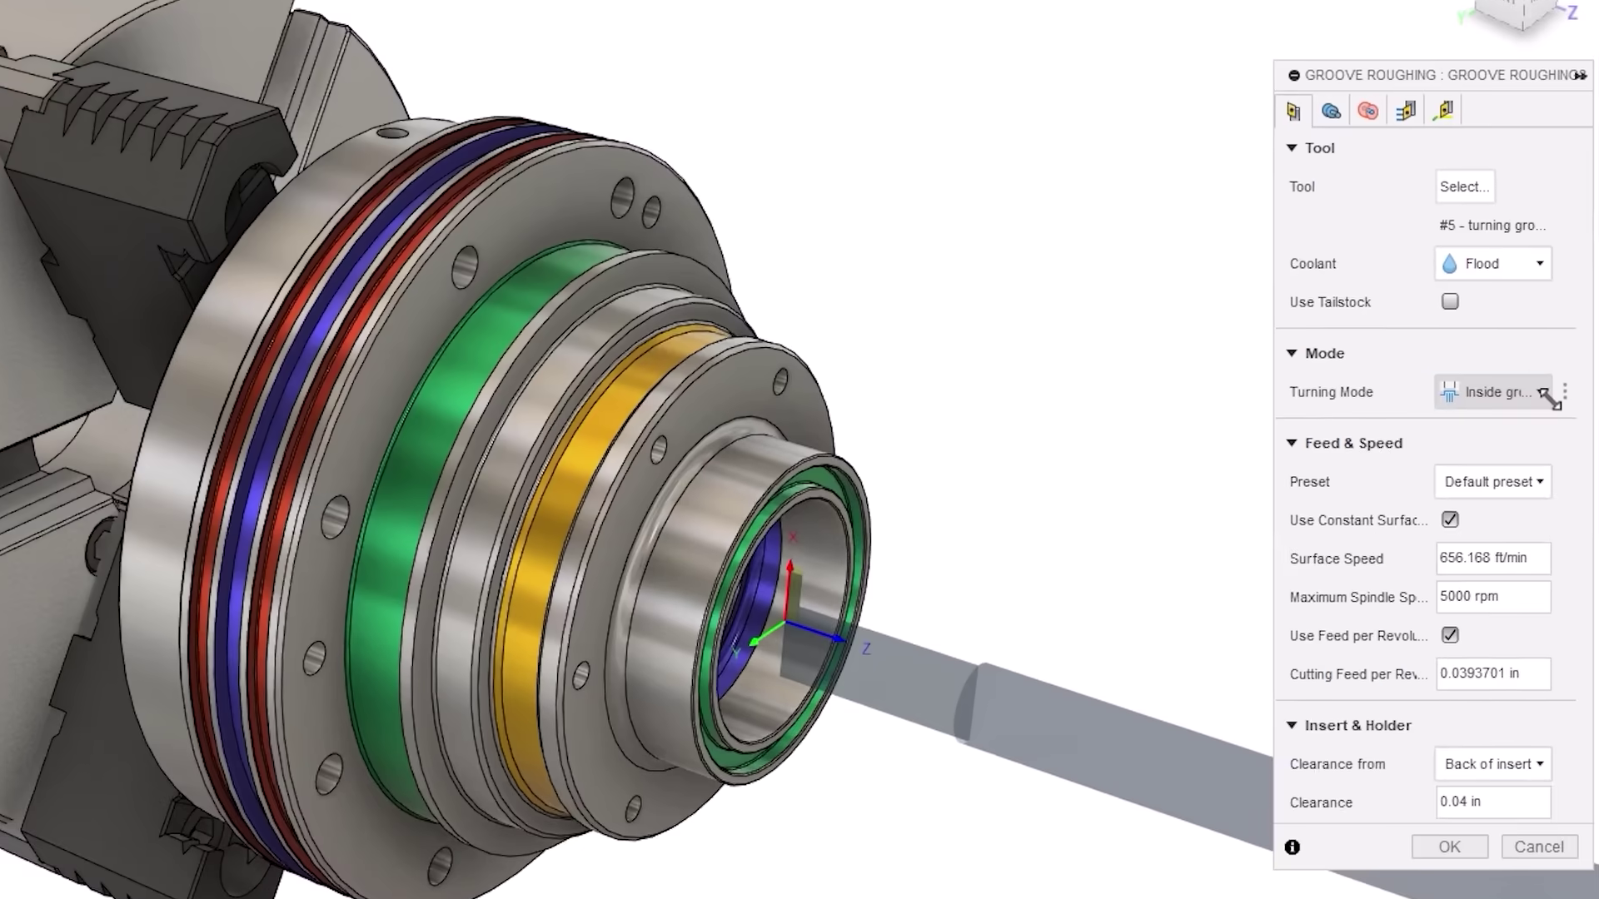
left_click(1557, 417)
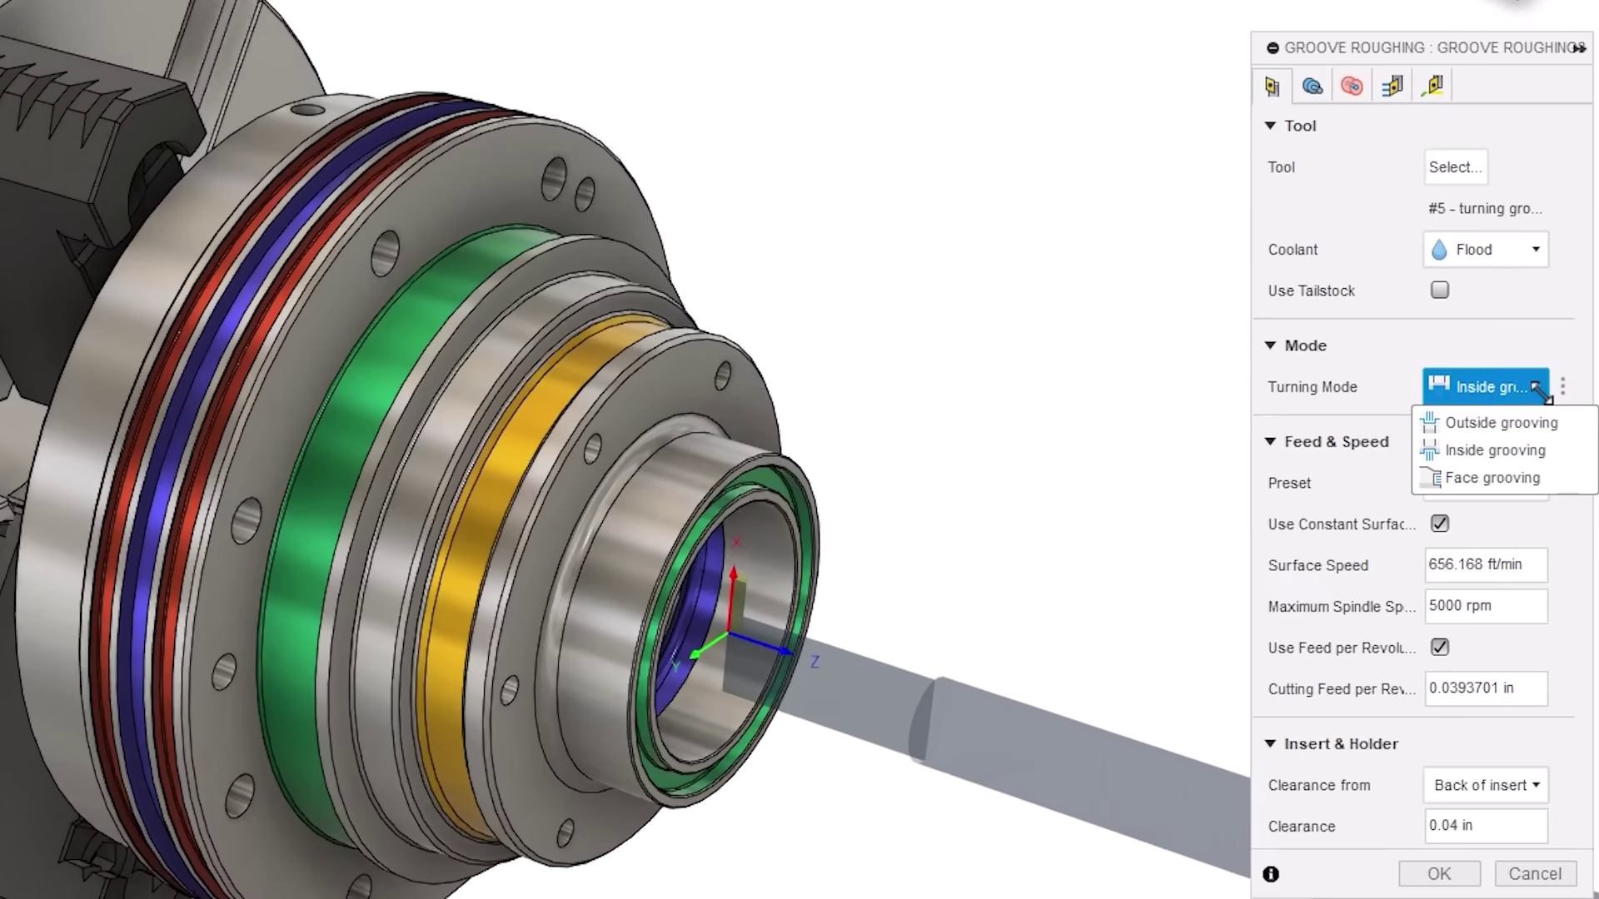
left_click(1396, 85)
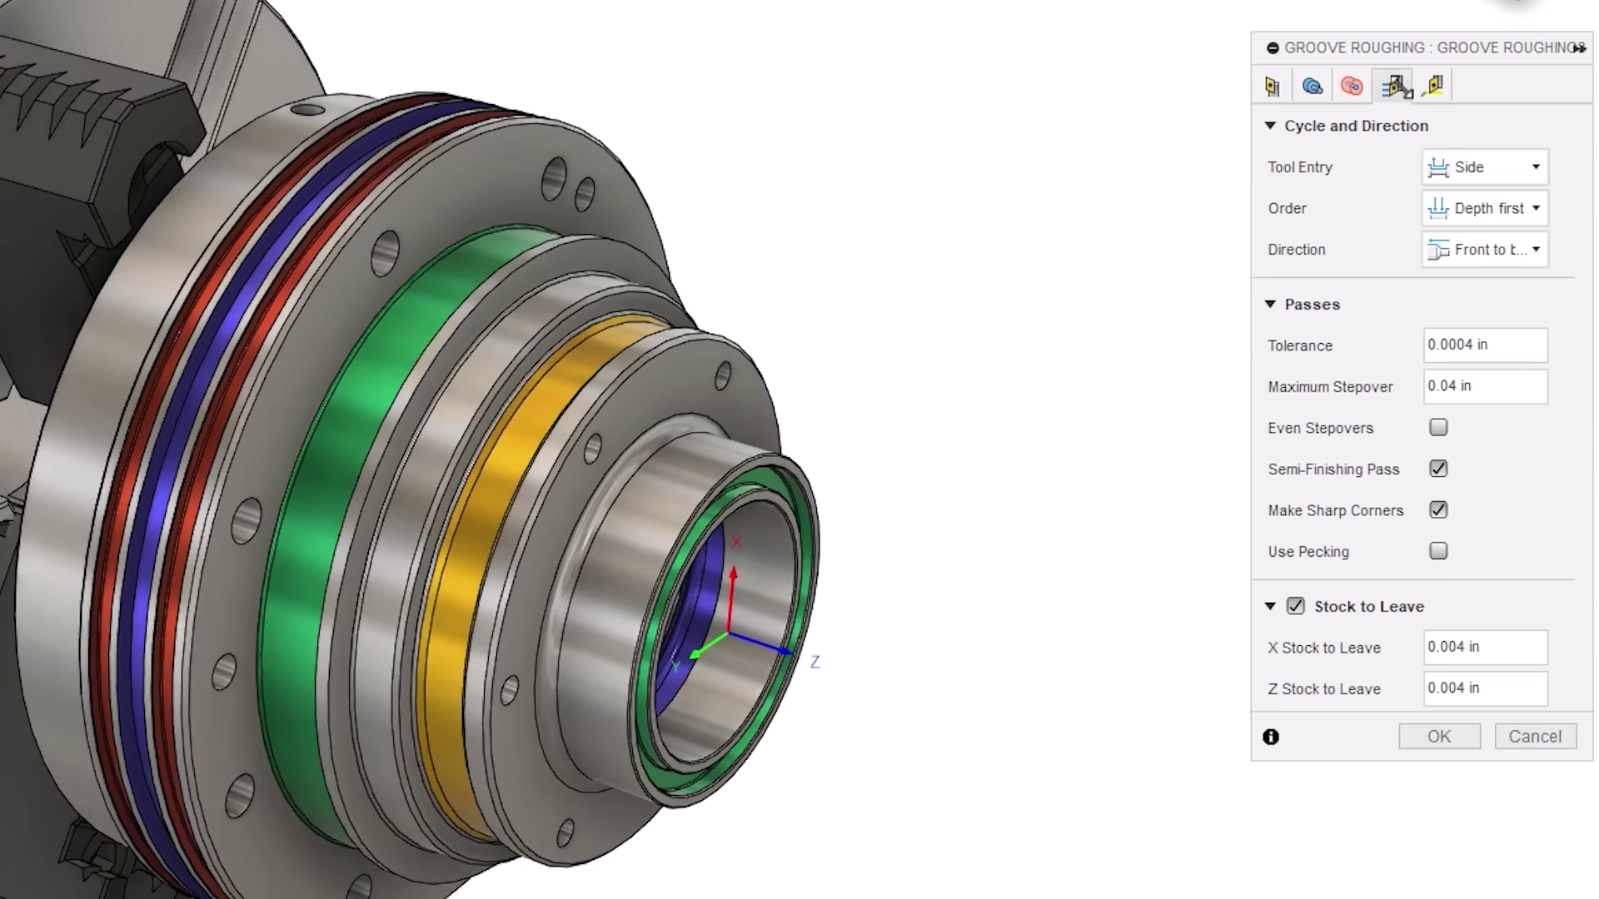
left_click(1539, 166)
left_click(1539, 209)
left_click(1499, 247)
left_click(1541, 249)
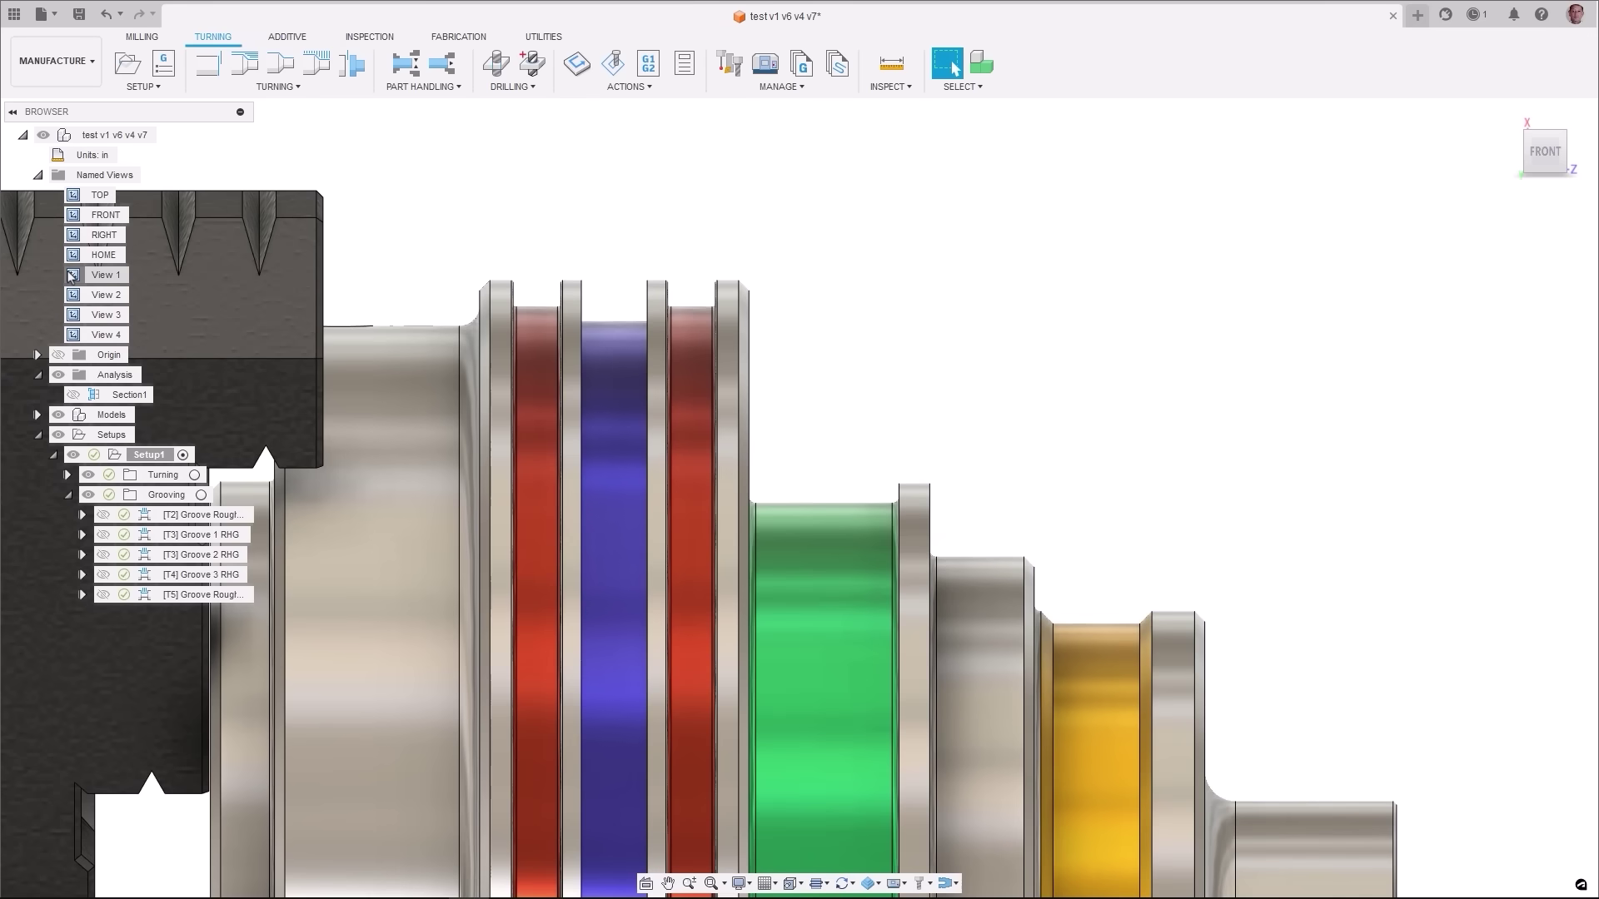
Step: From View 1, show Section1 to inspect the grooves, then hide it again
double_click(71, 275)
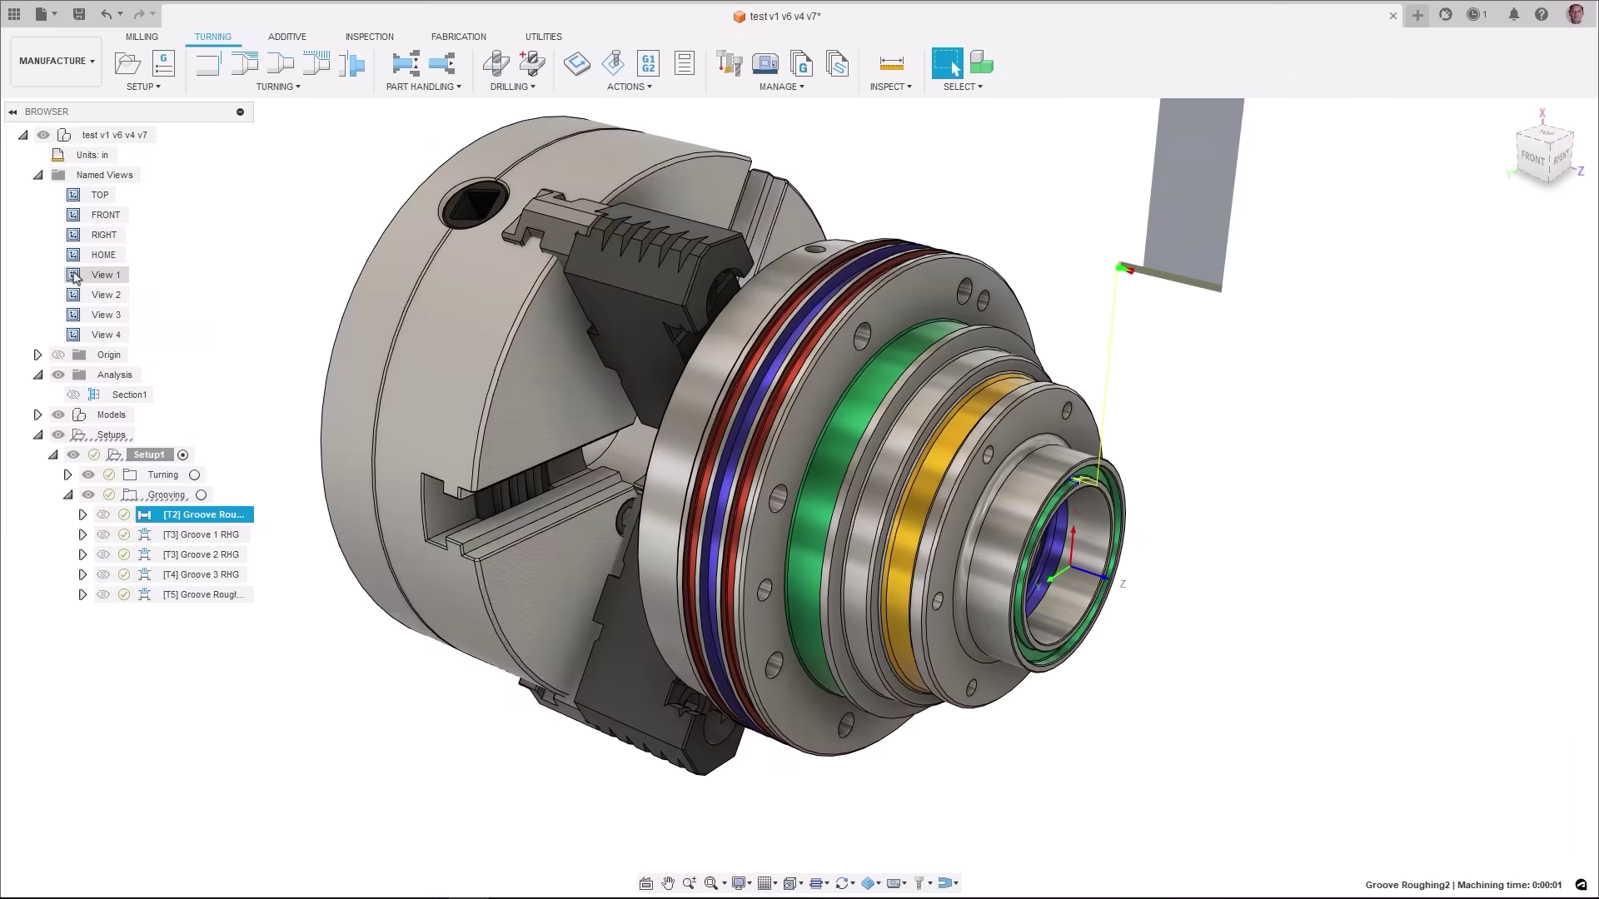
left_click(74, 394)
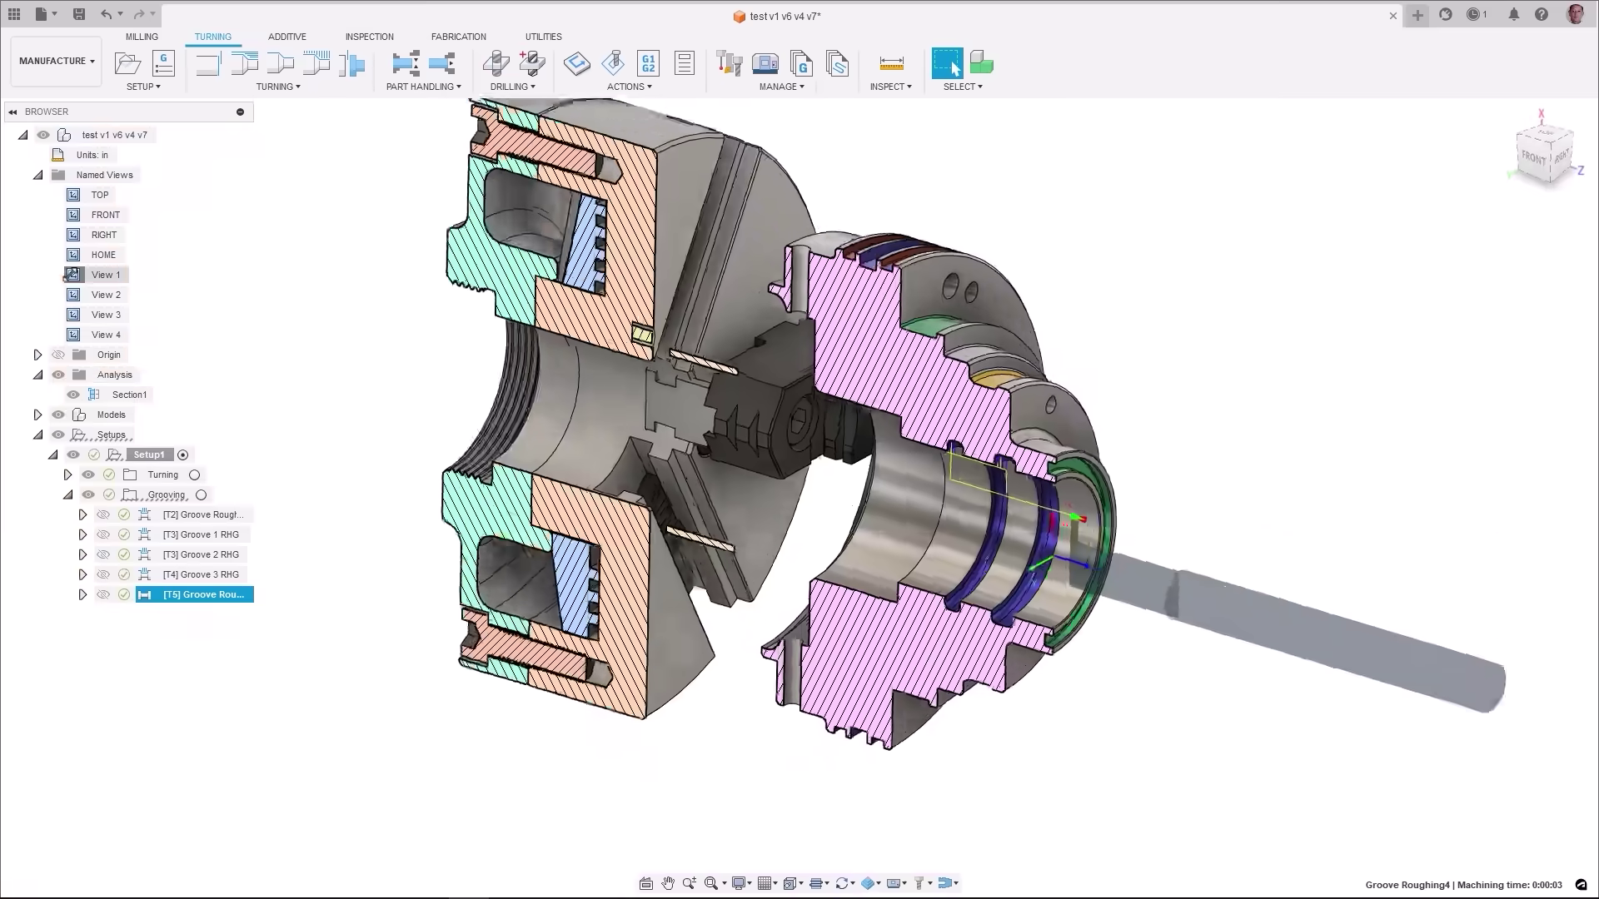
left_click(75, 395)
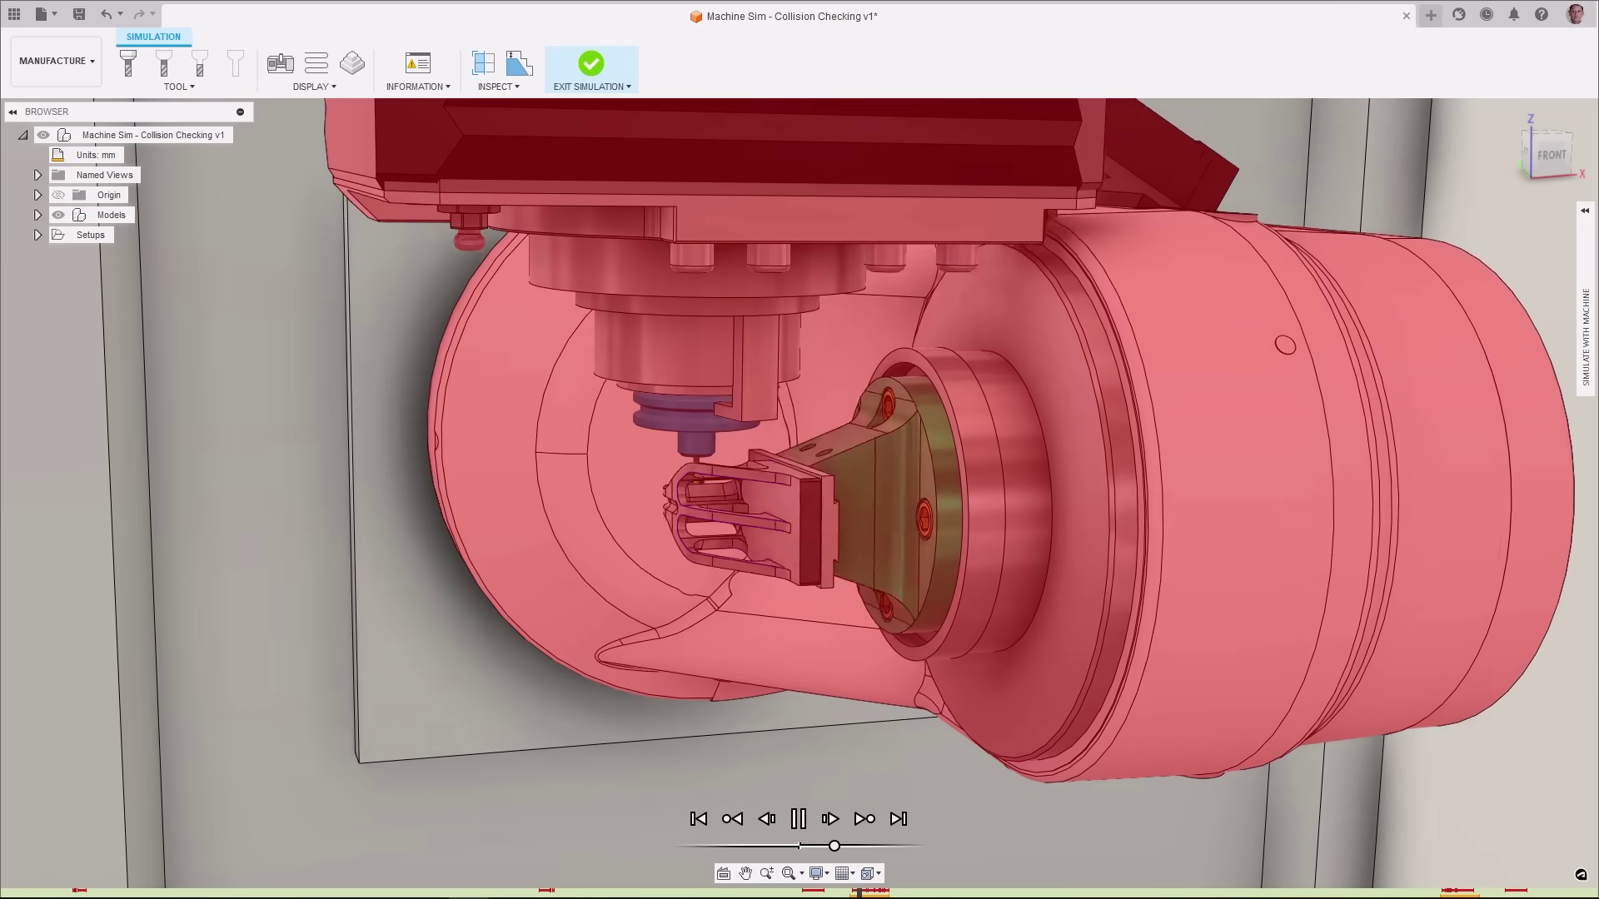
Step: Jump along the simulation timeline to the tool holder and machine collision points
left_click(83, 893)
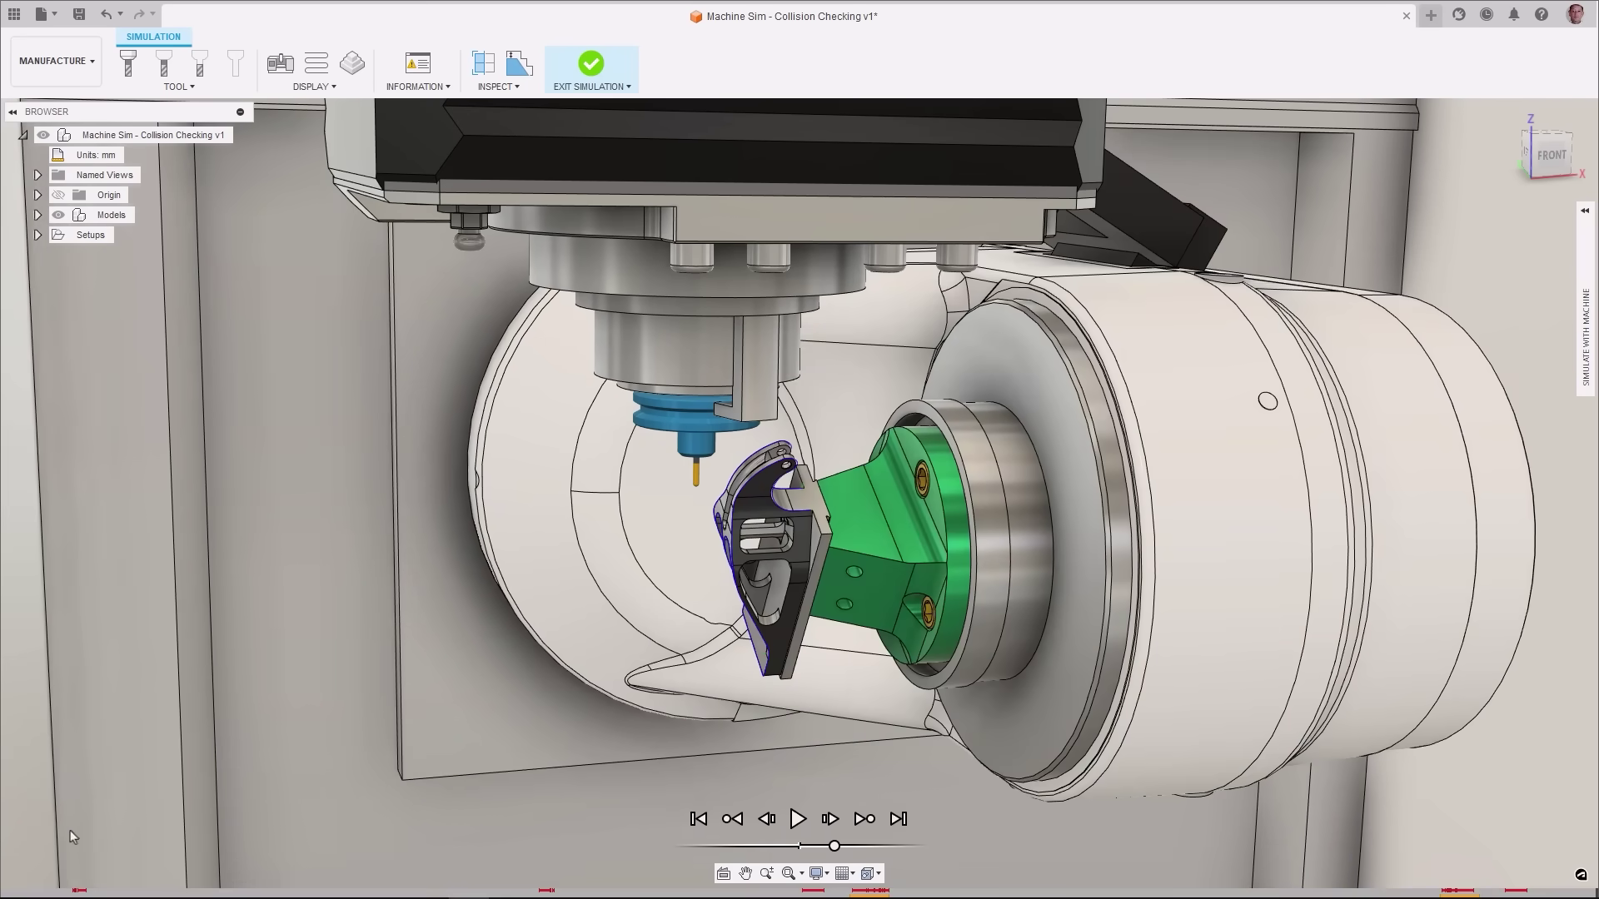
left_click(81, 891)
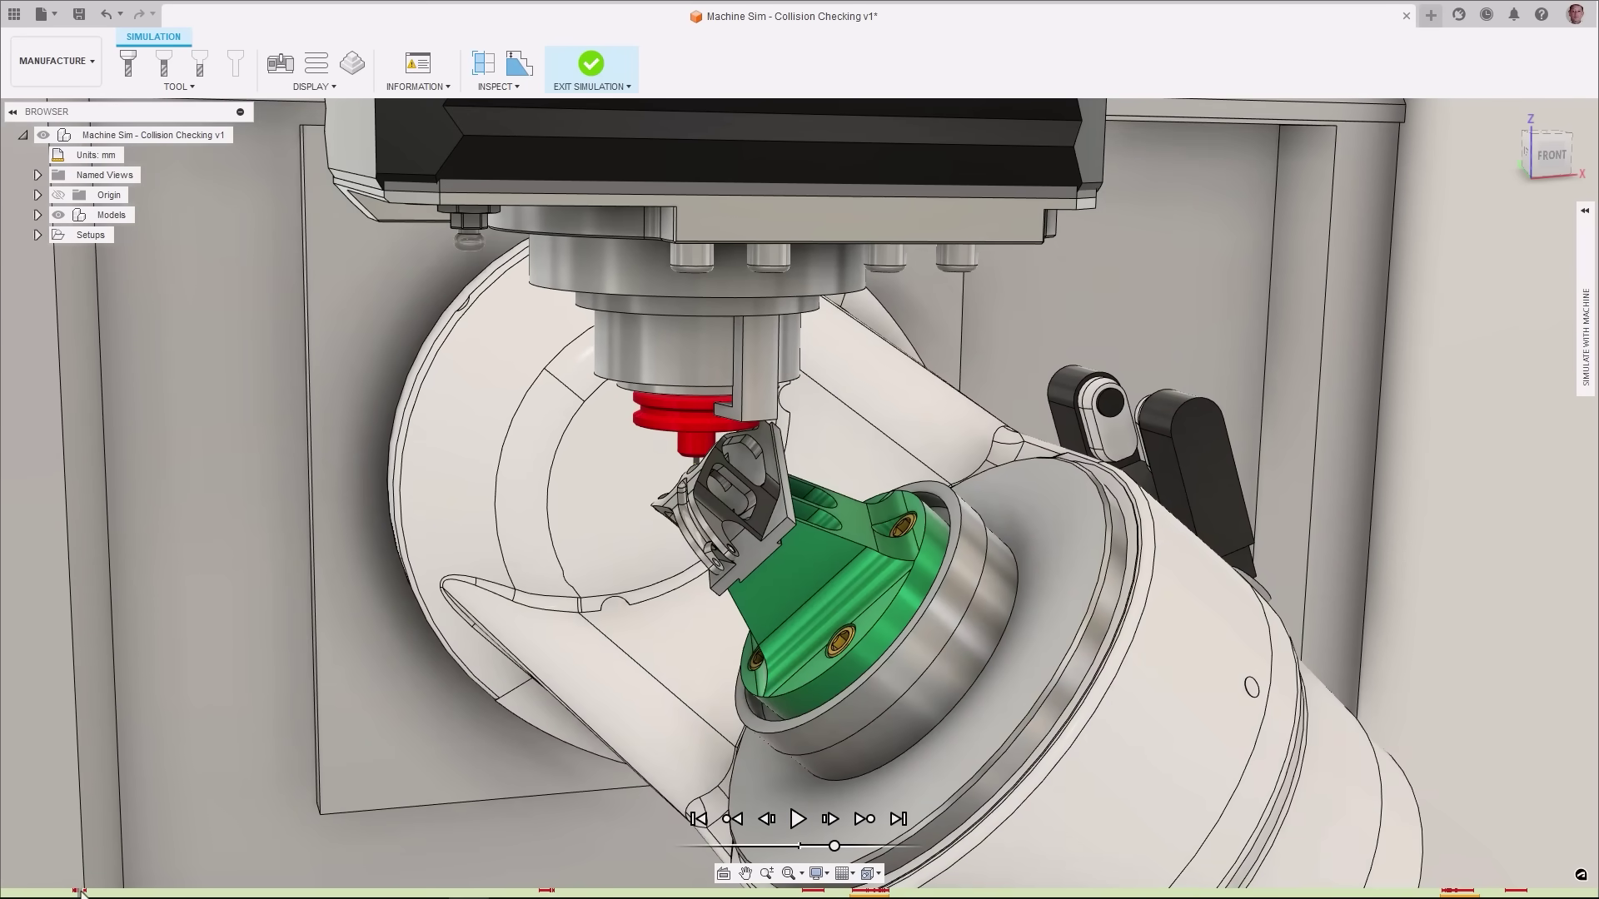
left_click(546, 892)
left_click(812, 892)
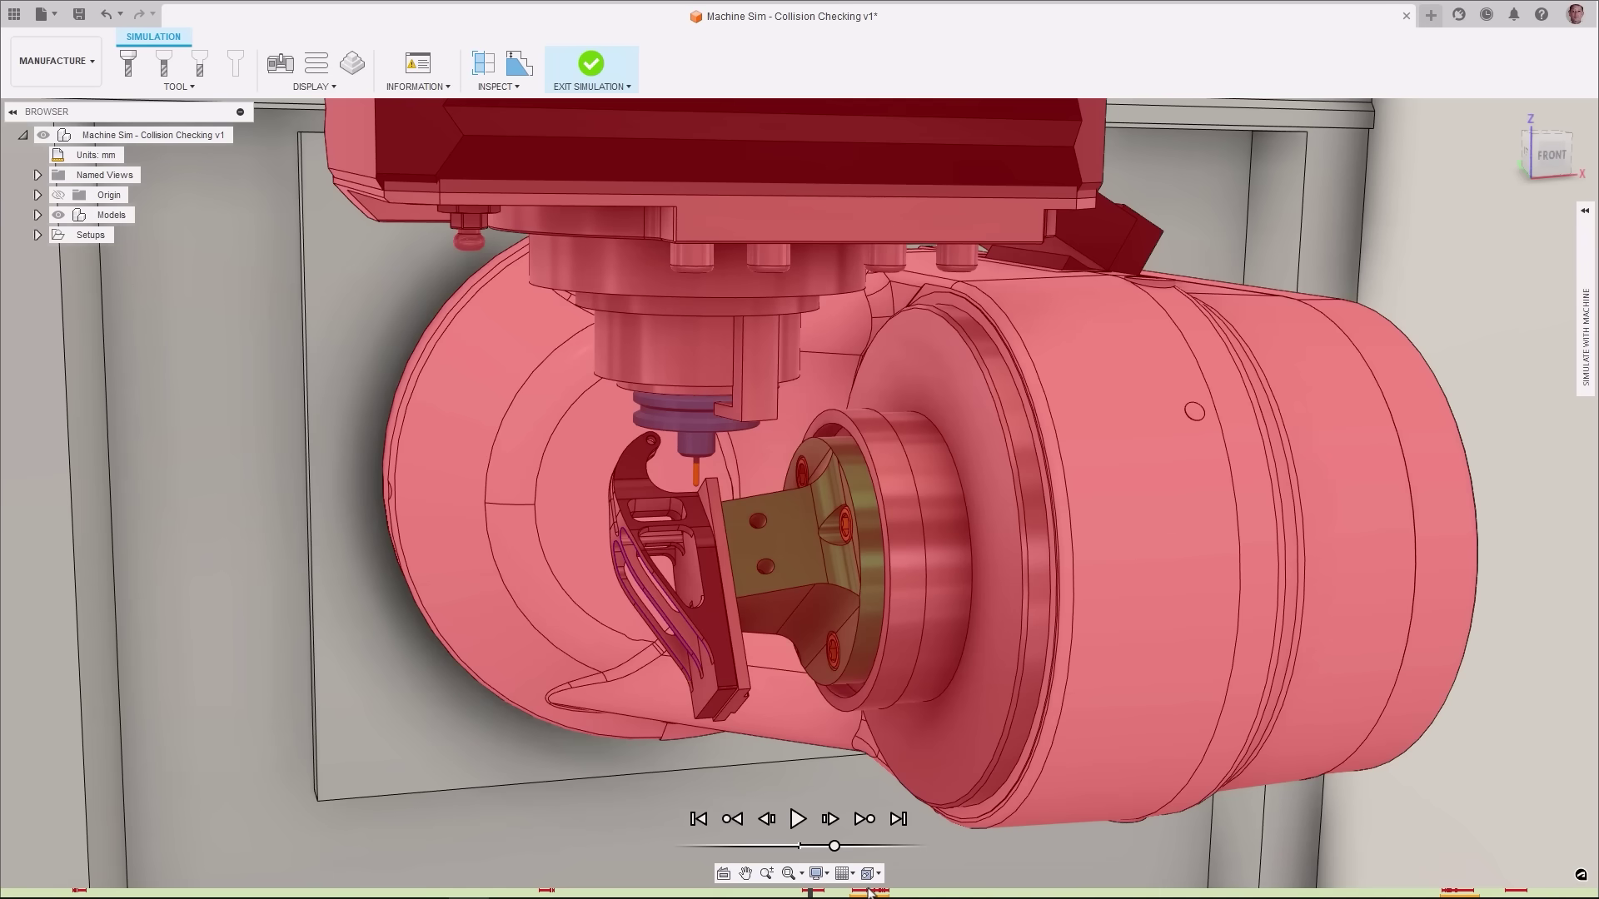
left_click(869, 892)
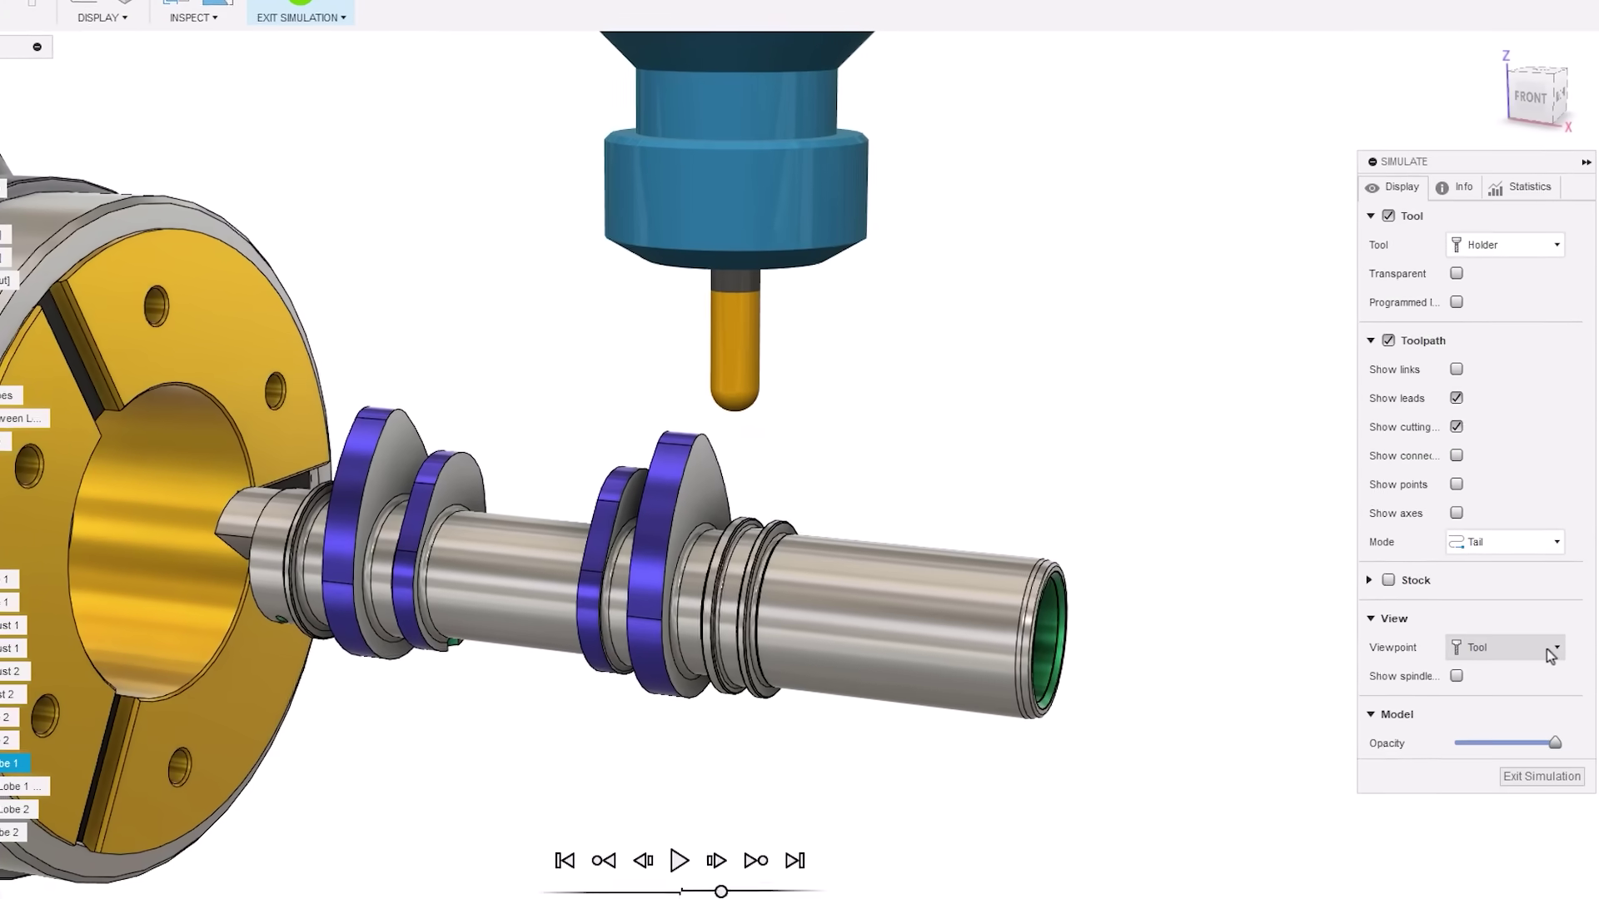
Step: Set the simulation Display viewpoint to Rotate Stock
left_click(1549, 653)
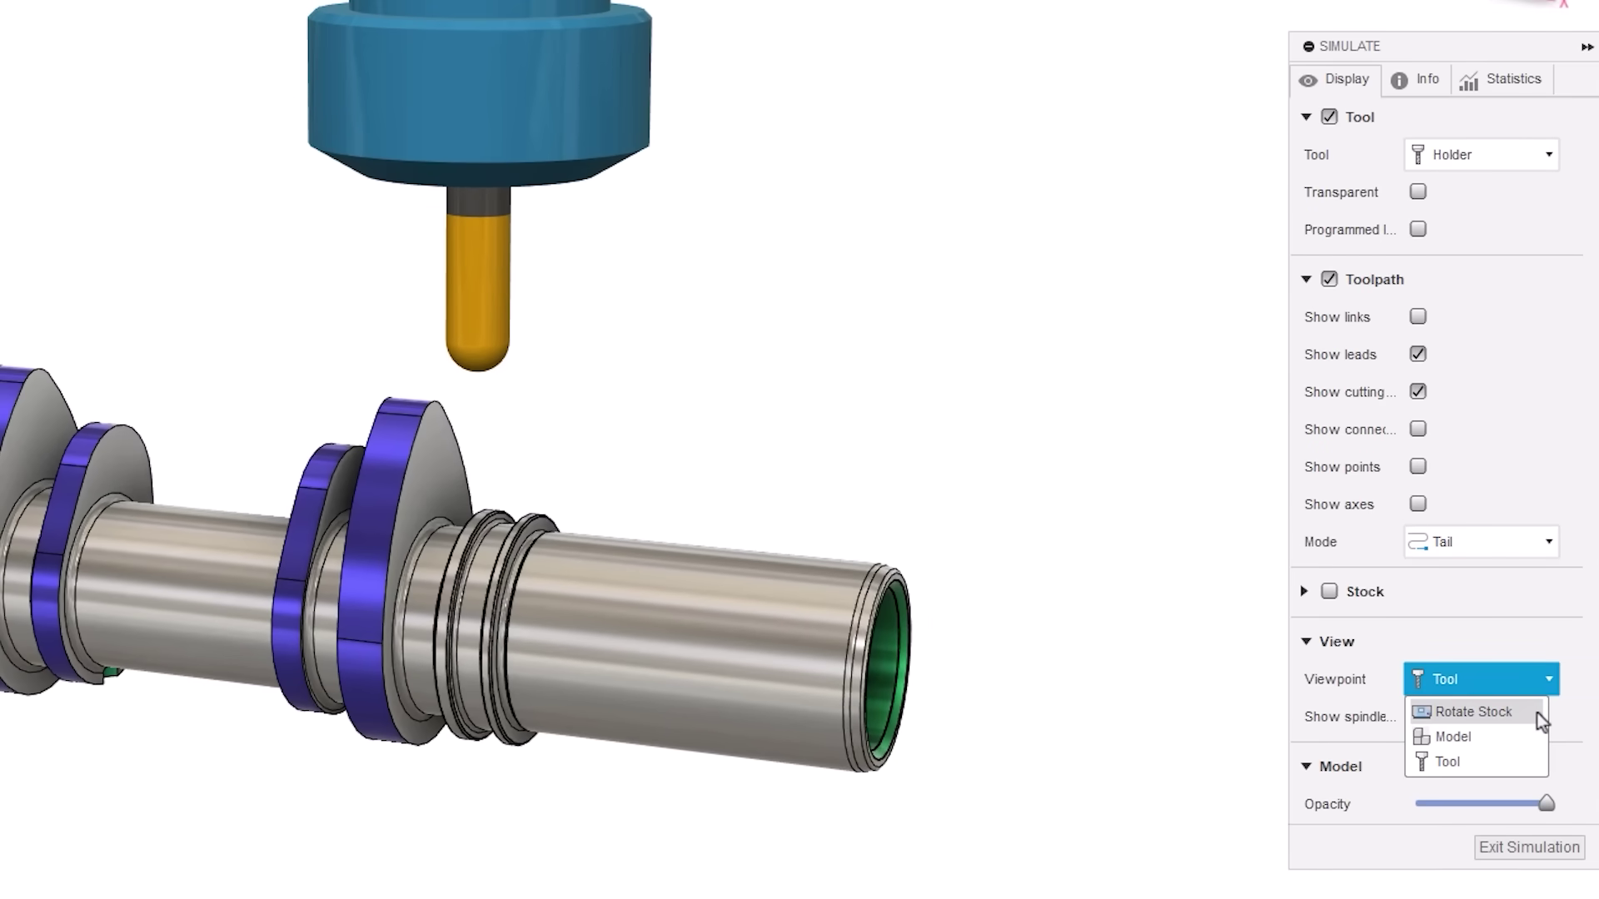
left_click(1536, 712)
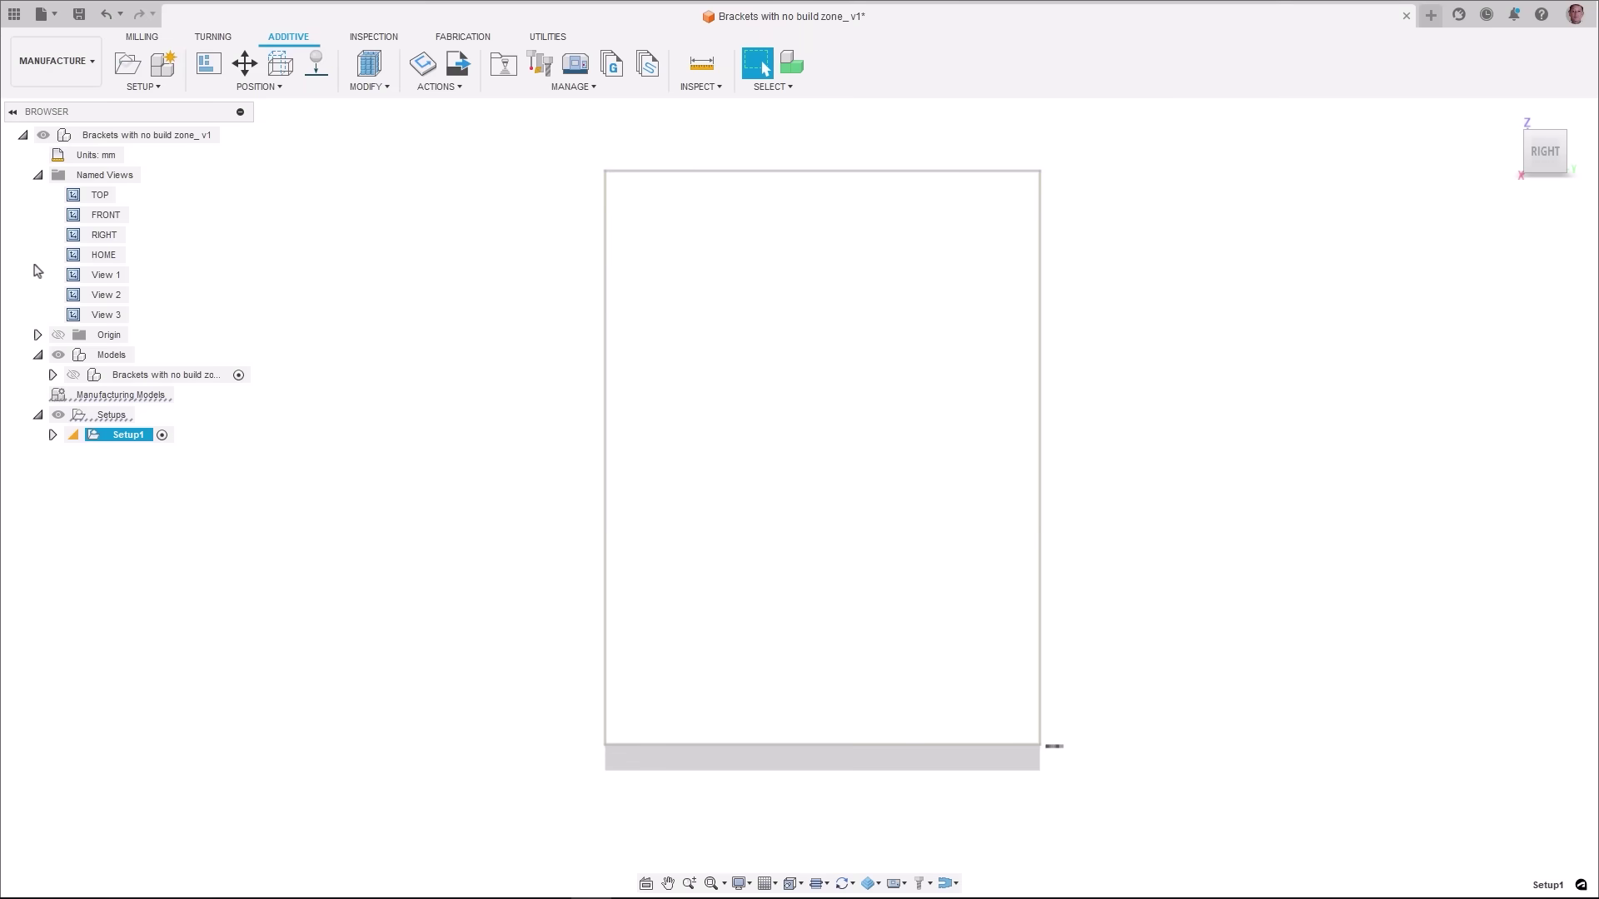
Step: Expand Setup1 and turn on the Additive No Build Zone, checking it from Views 2 and 3
double_click(73, 295)
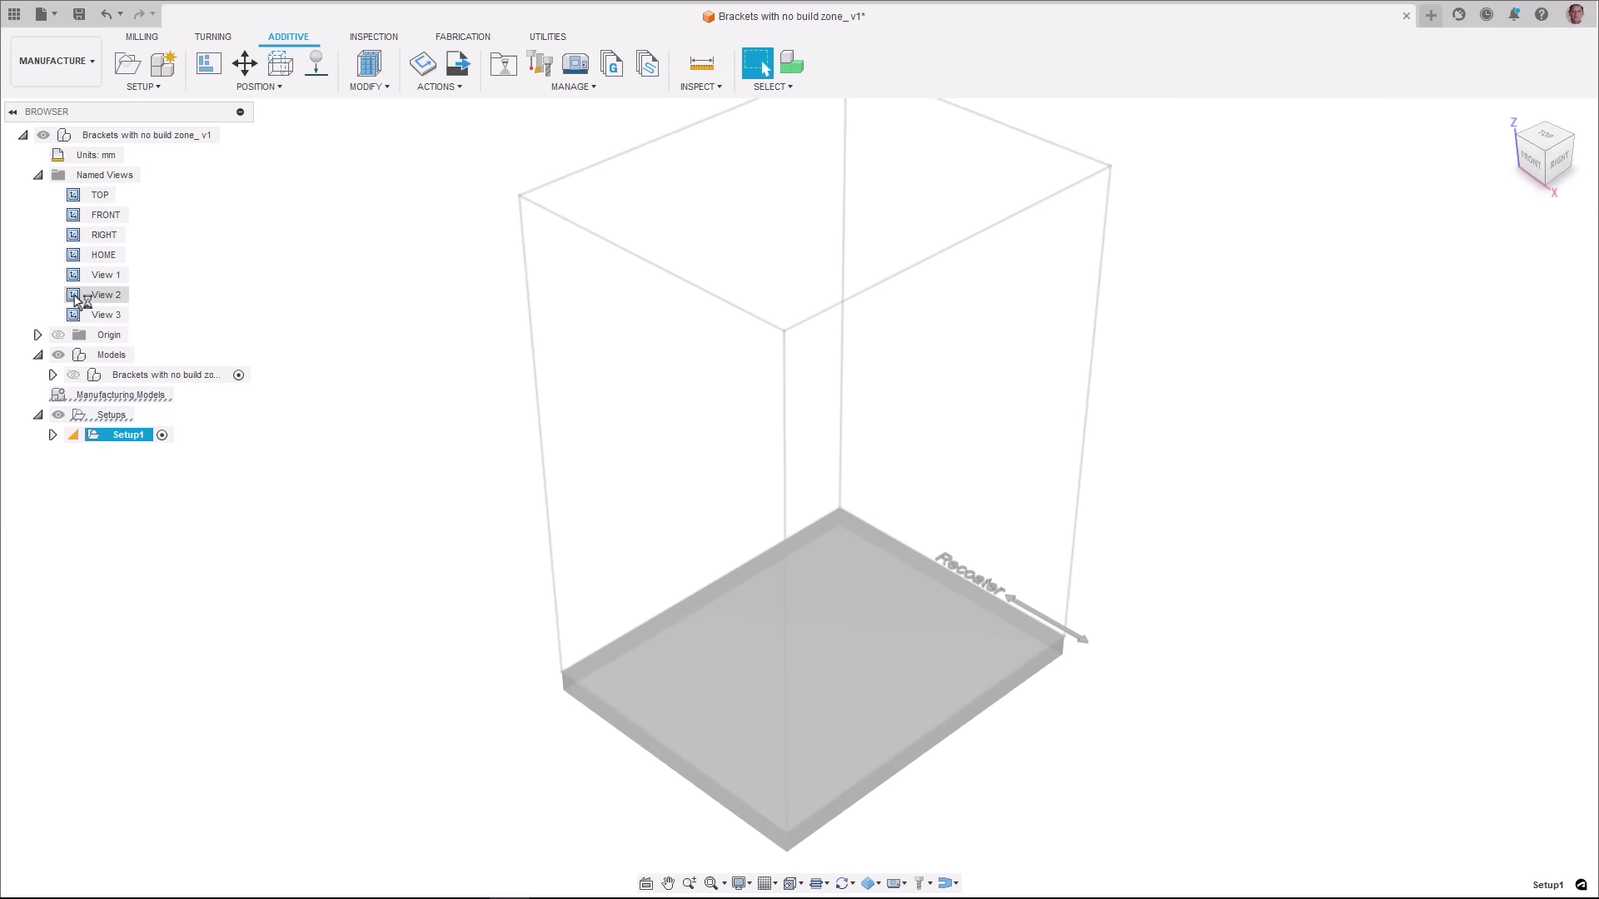
double_click(73, 315)
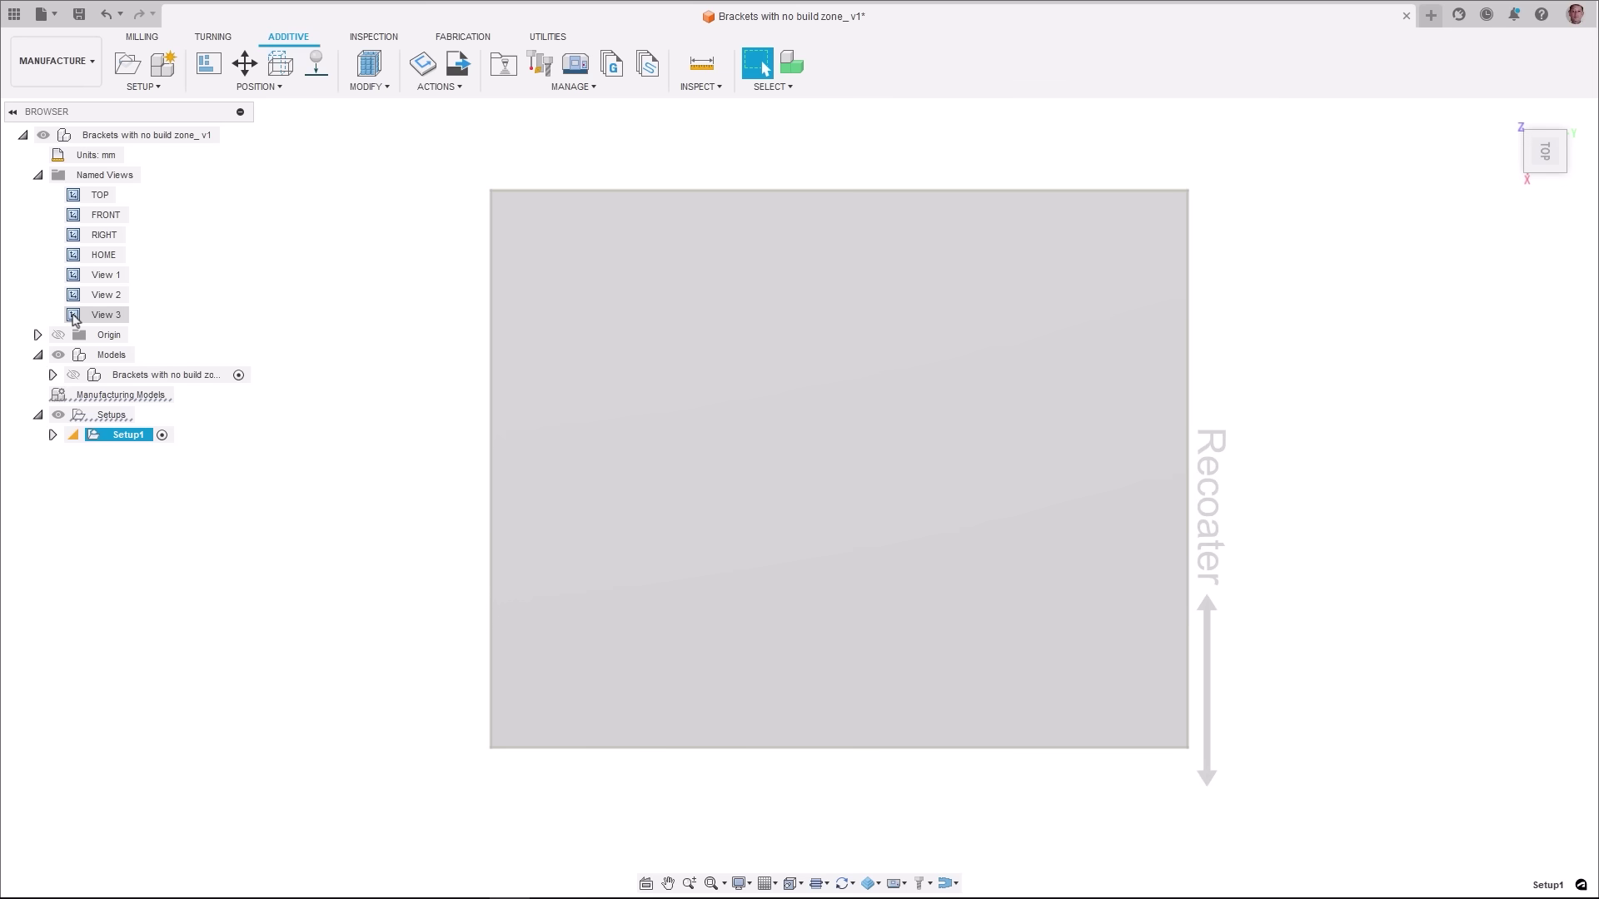
left_click(52, 435)
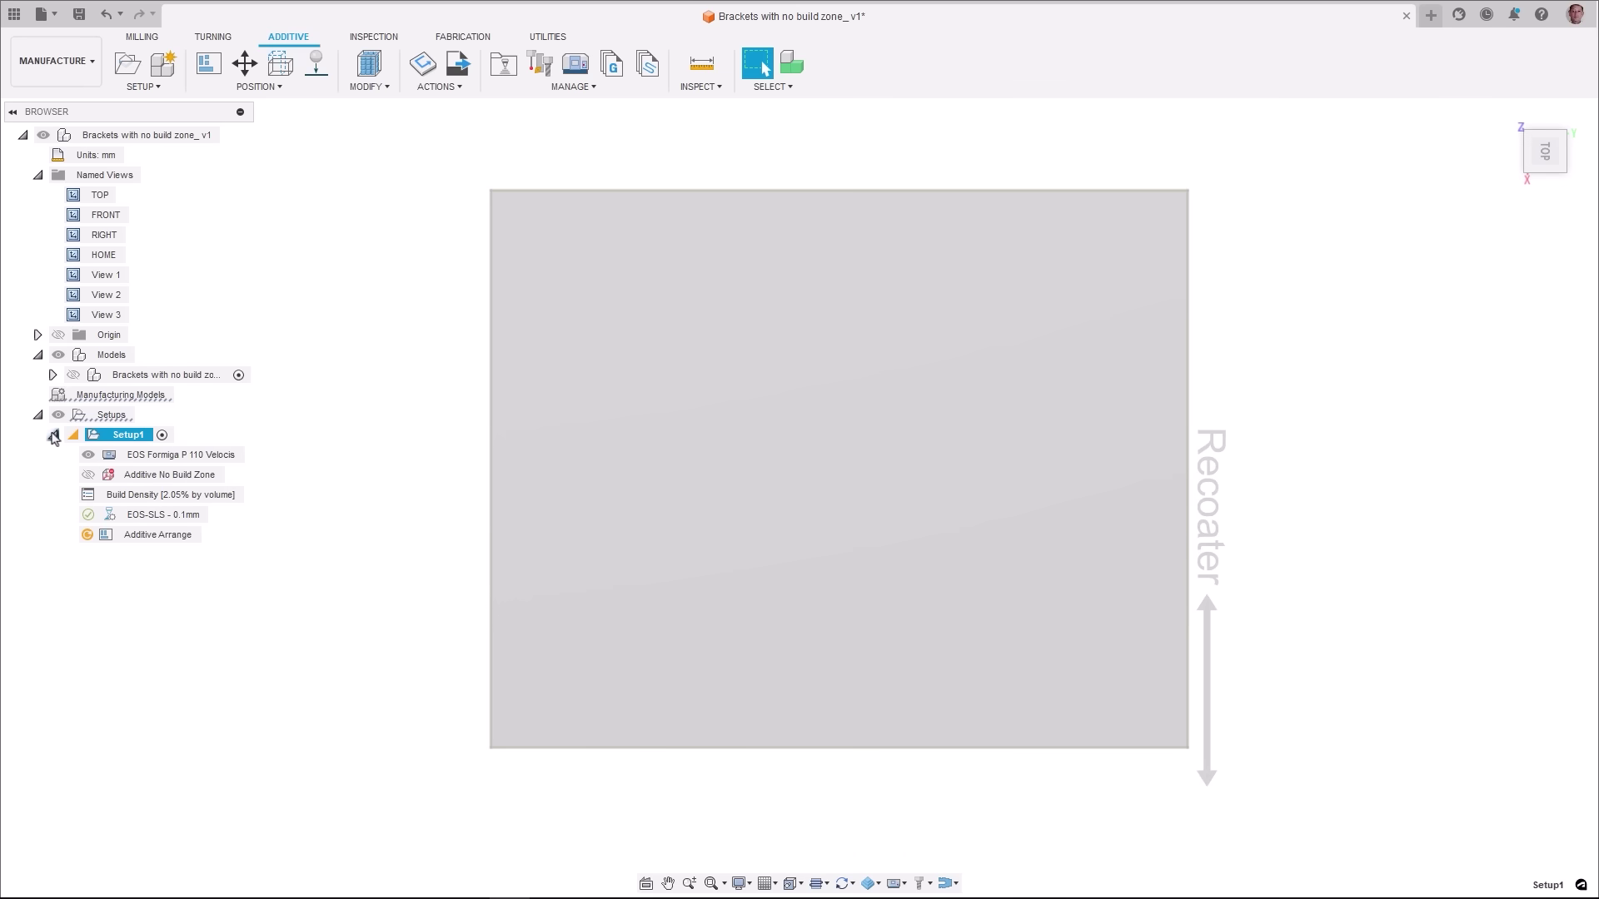
left_click(87, 475)
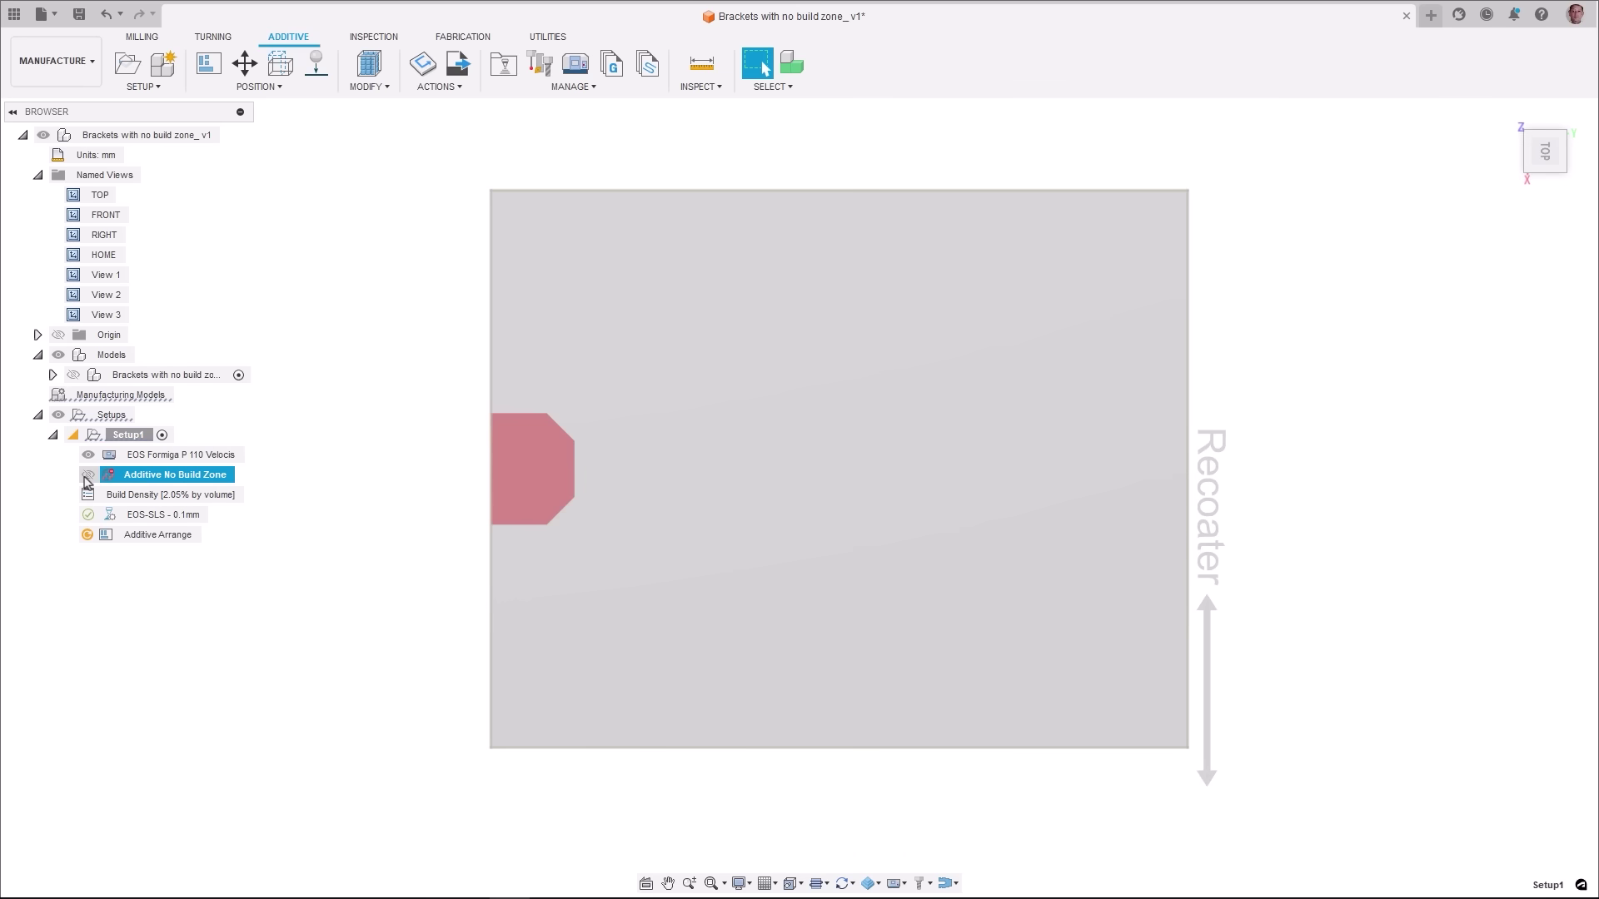
double_click(74, 296)
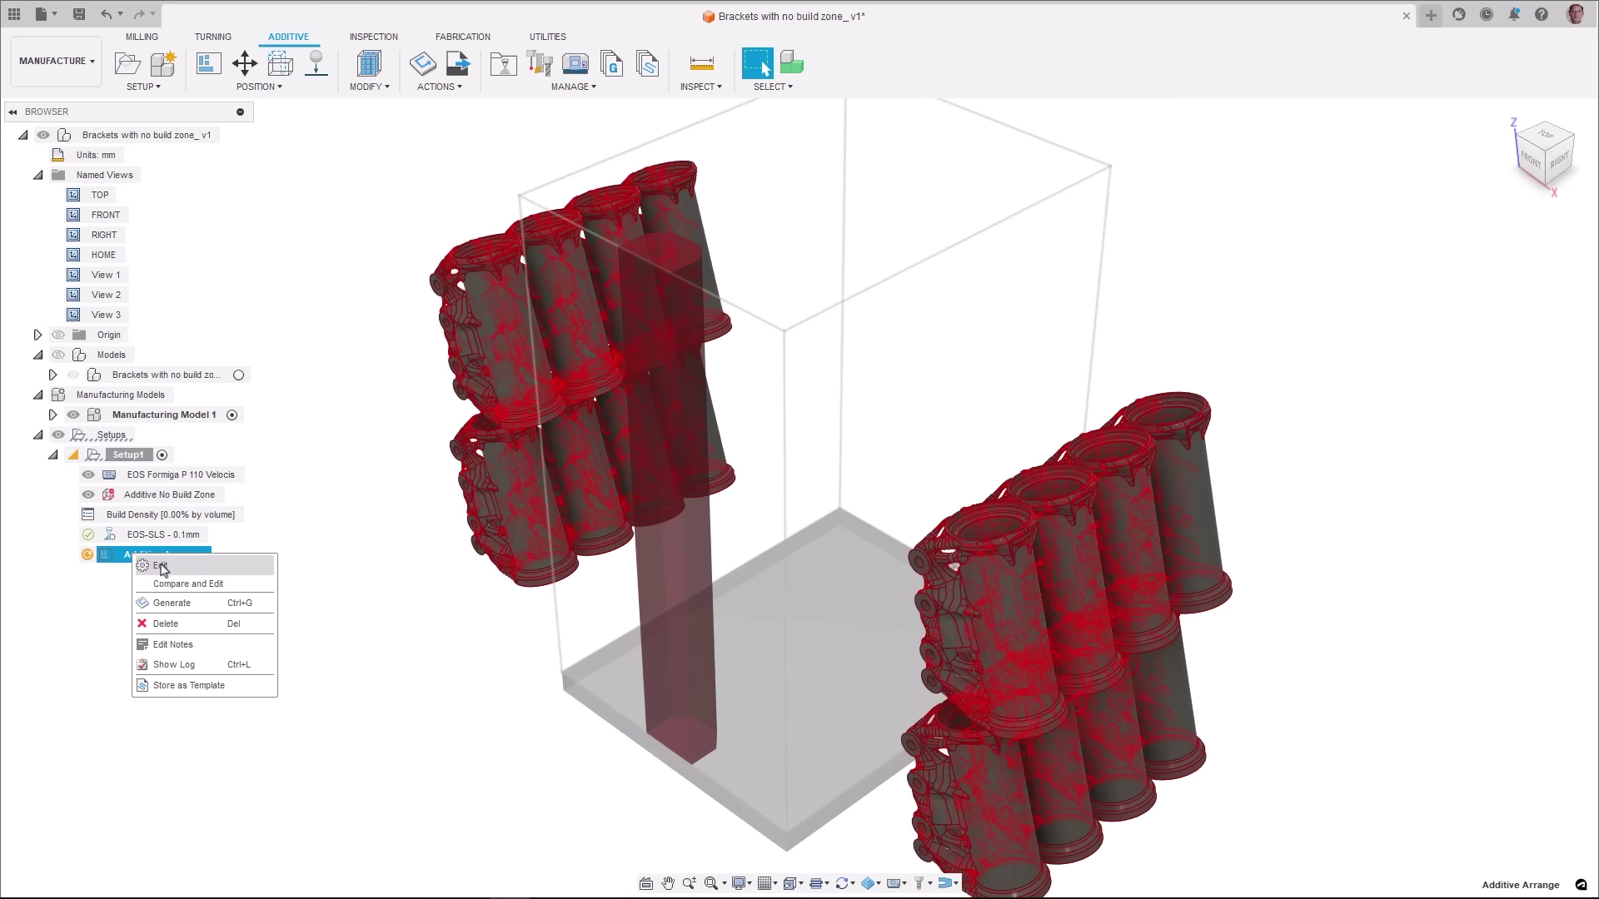
Step: Regenerate the Additive Arrange and inspect the 16 packed brackets from Views 1, 2 and 3
double_click(162, 563)
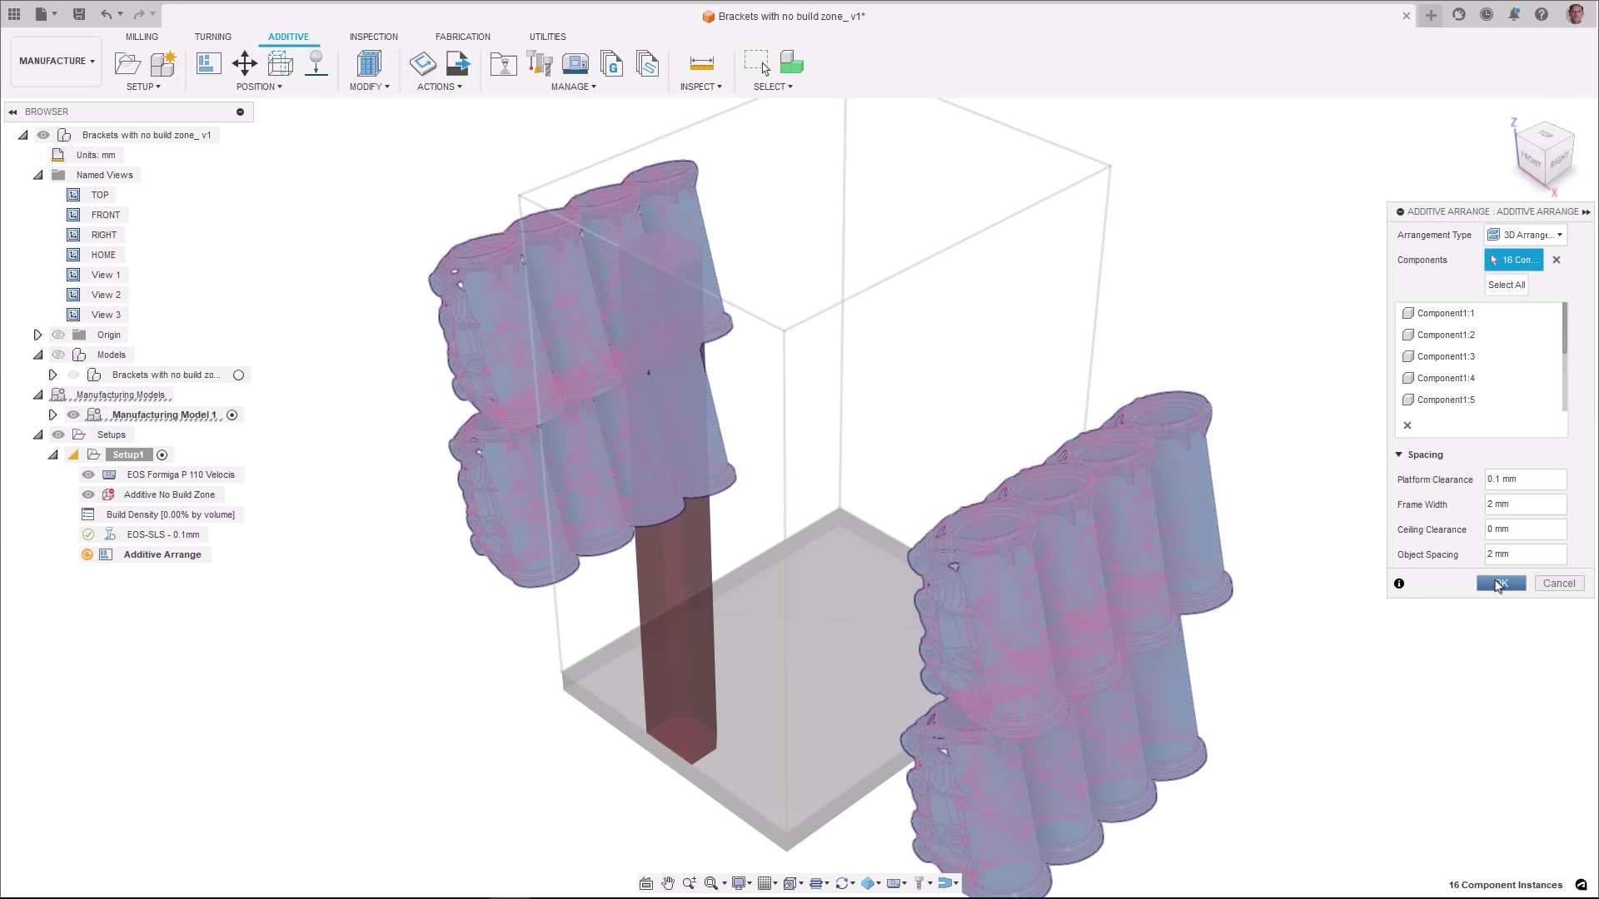
left_click(1500, 584)
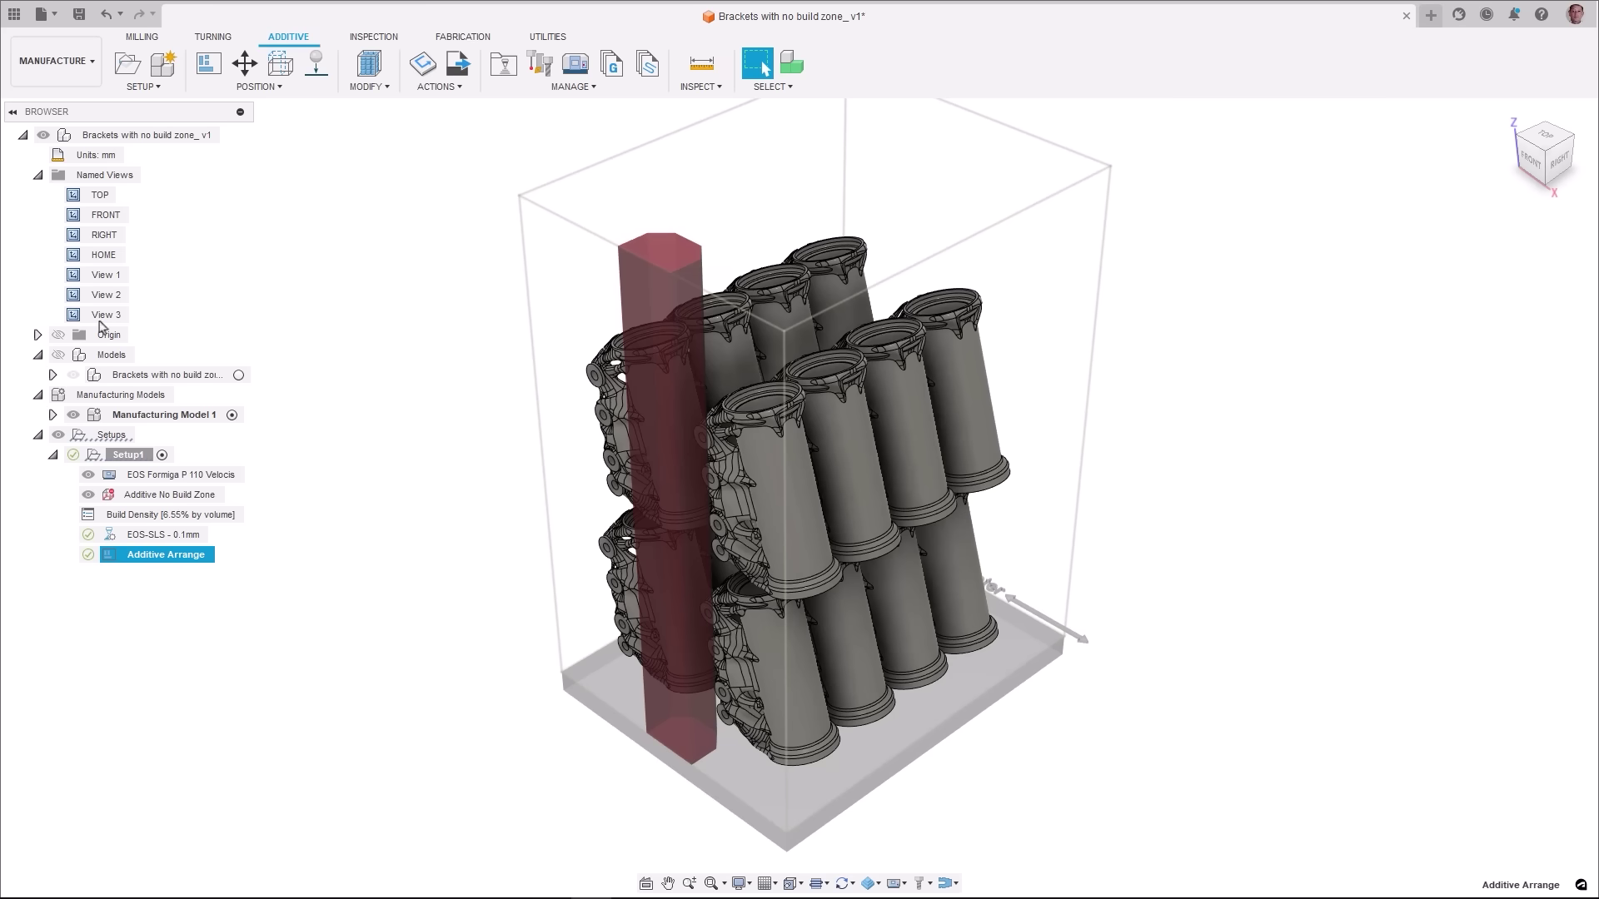
double_click(76, 276)
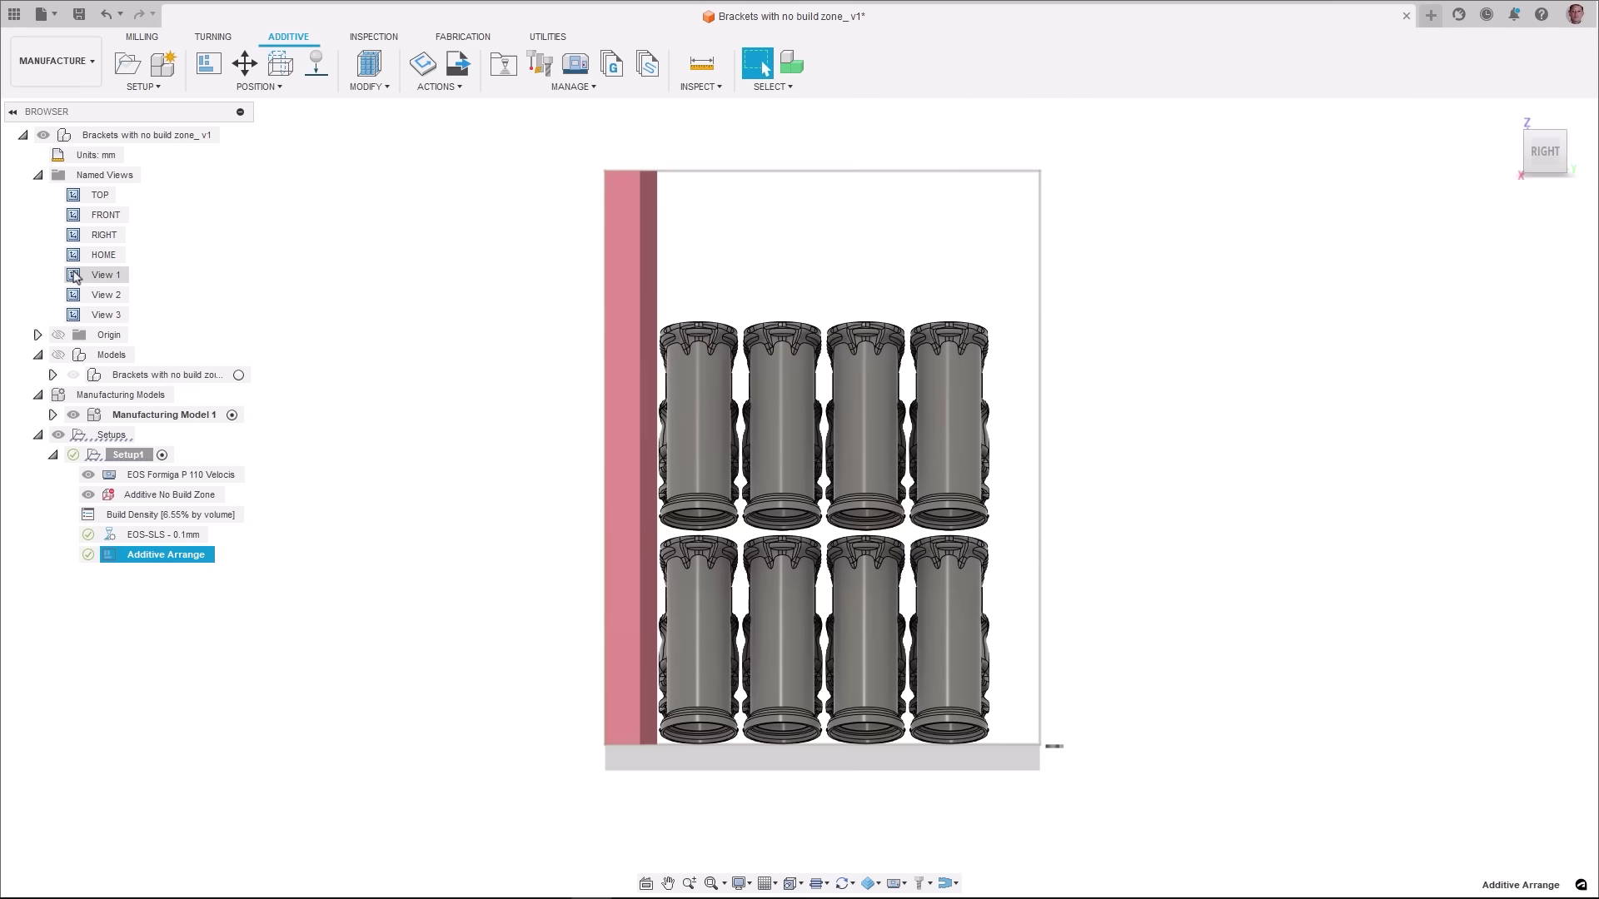
double_click(75, 296)
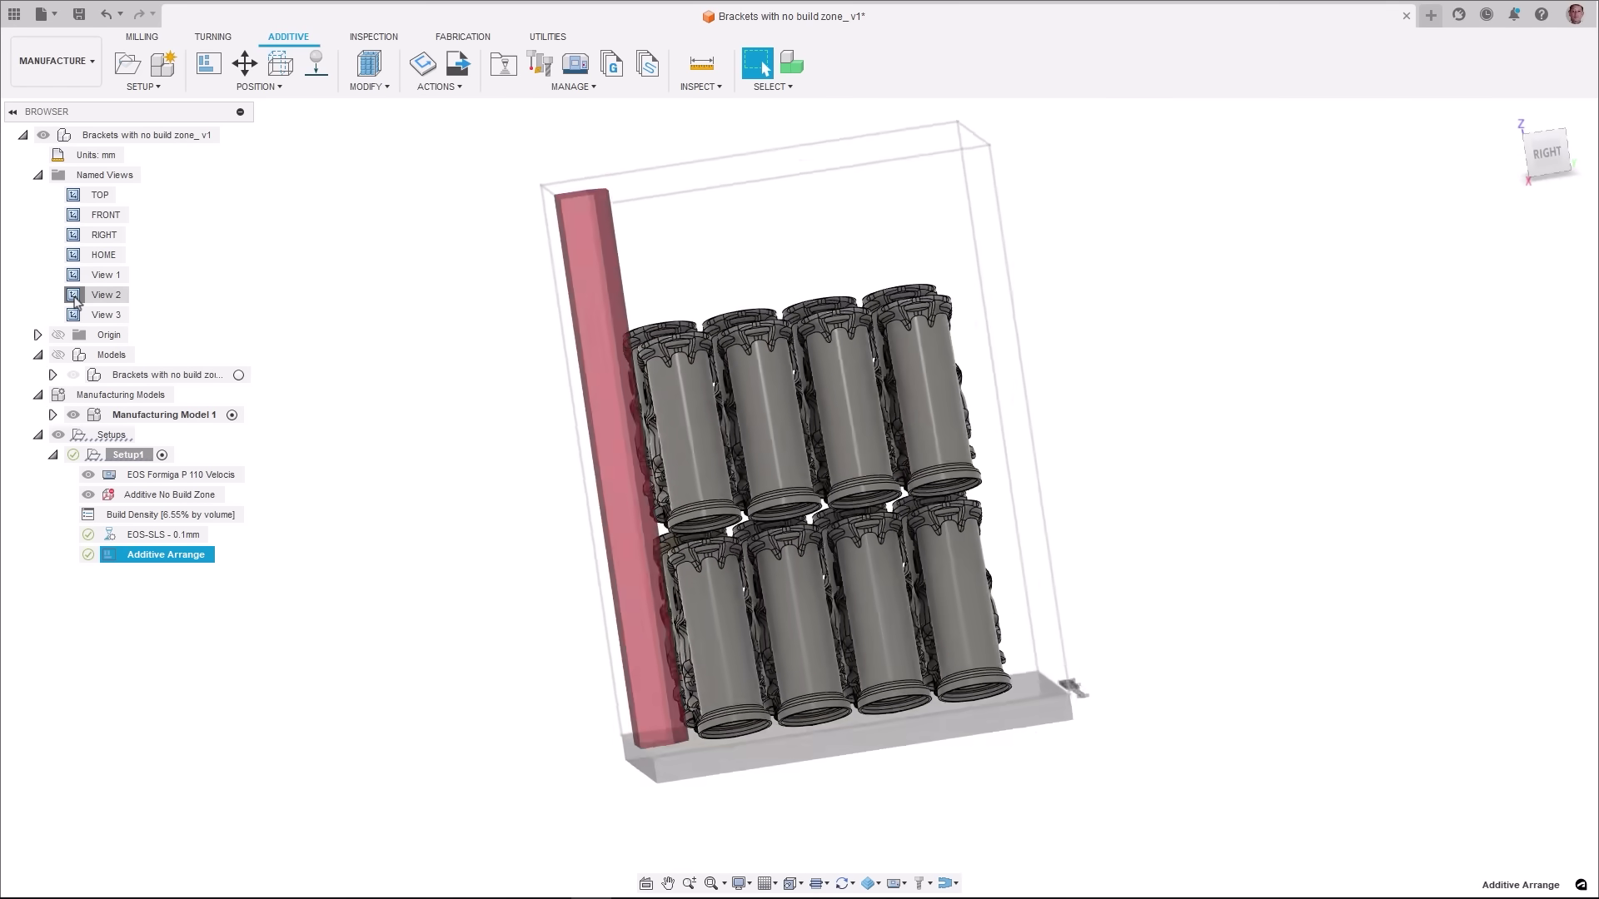
double_click(74, 315)
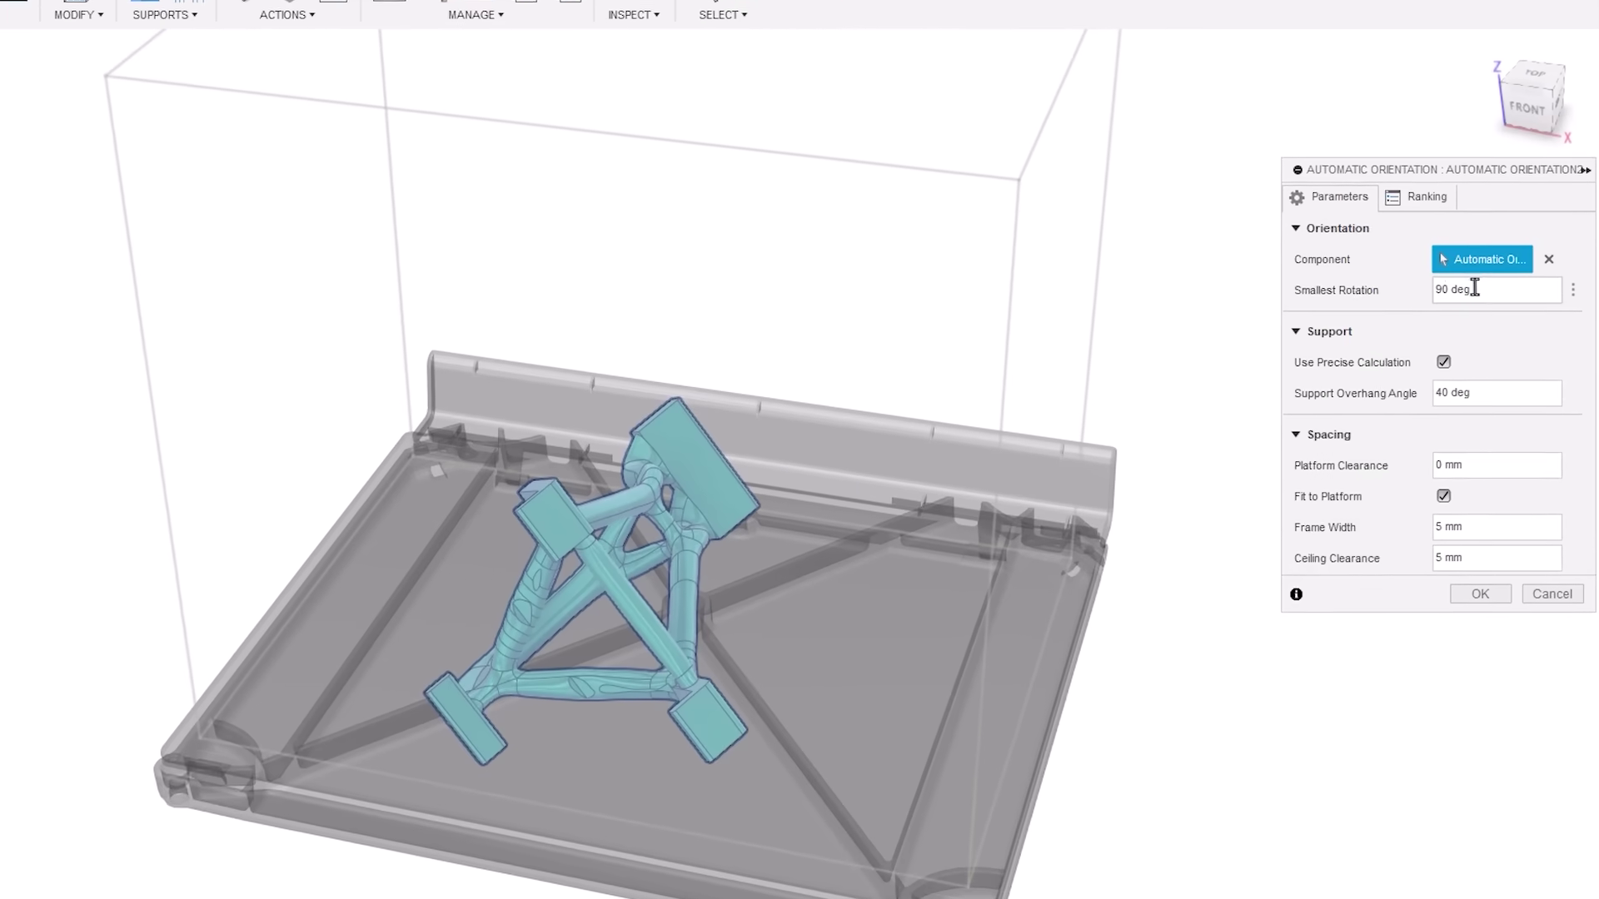
Step: Change the smallest rotation angle and rerun the automatic orientation
left_click(1478, 308)
type("20")
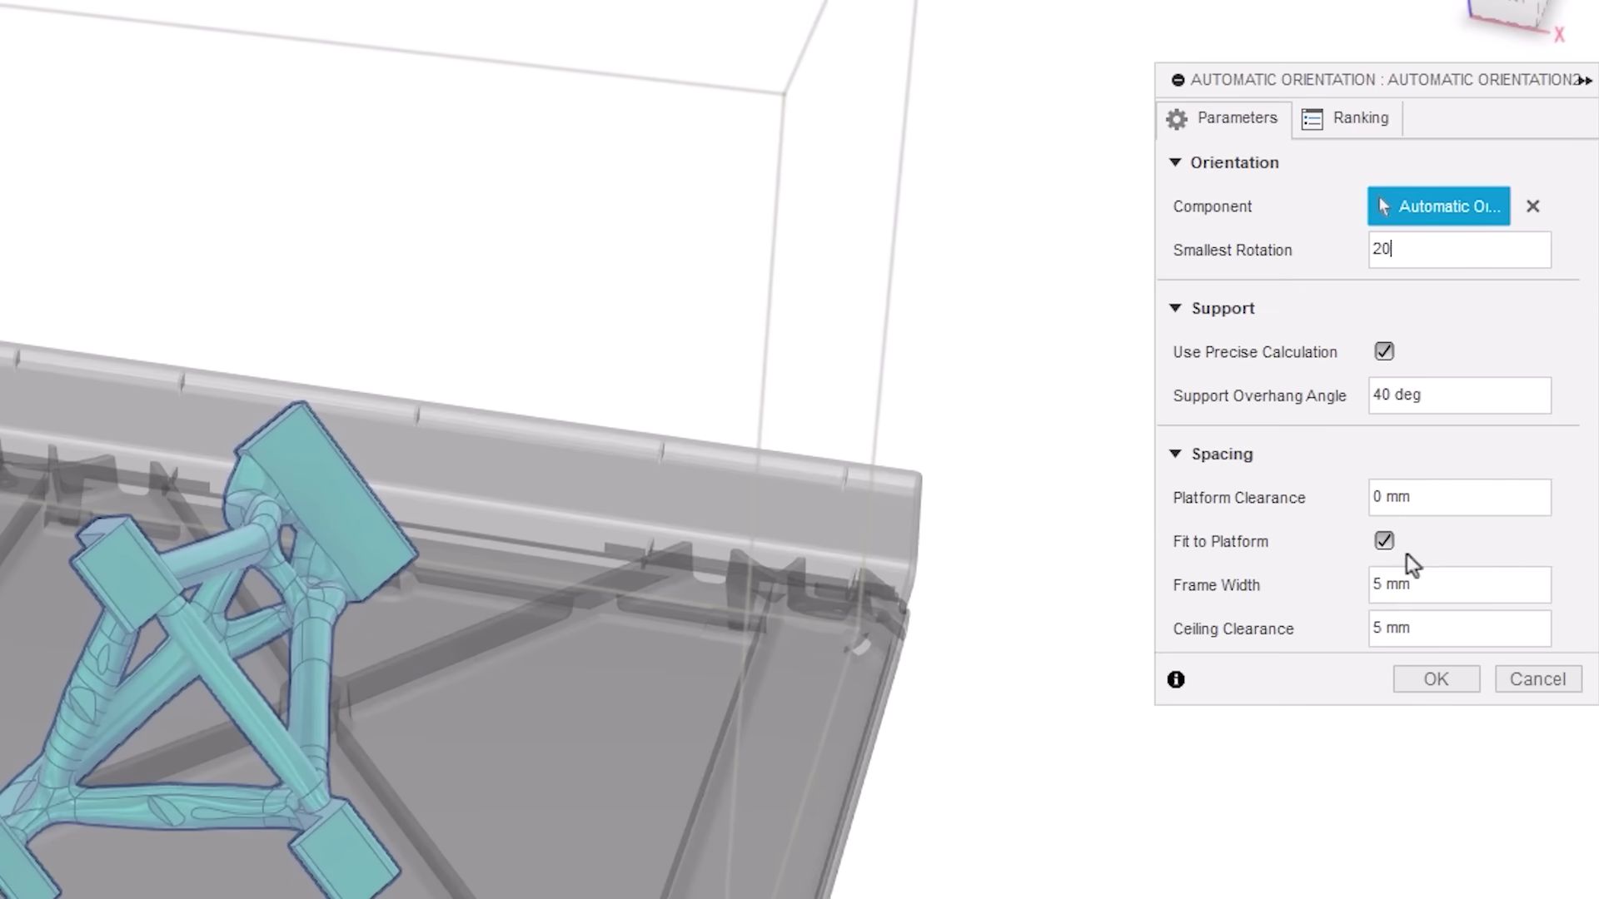
type("20")
left_click(1409, 678)
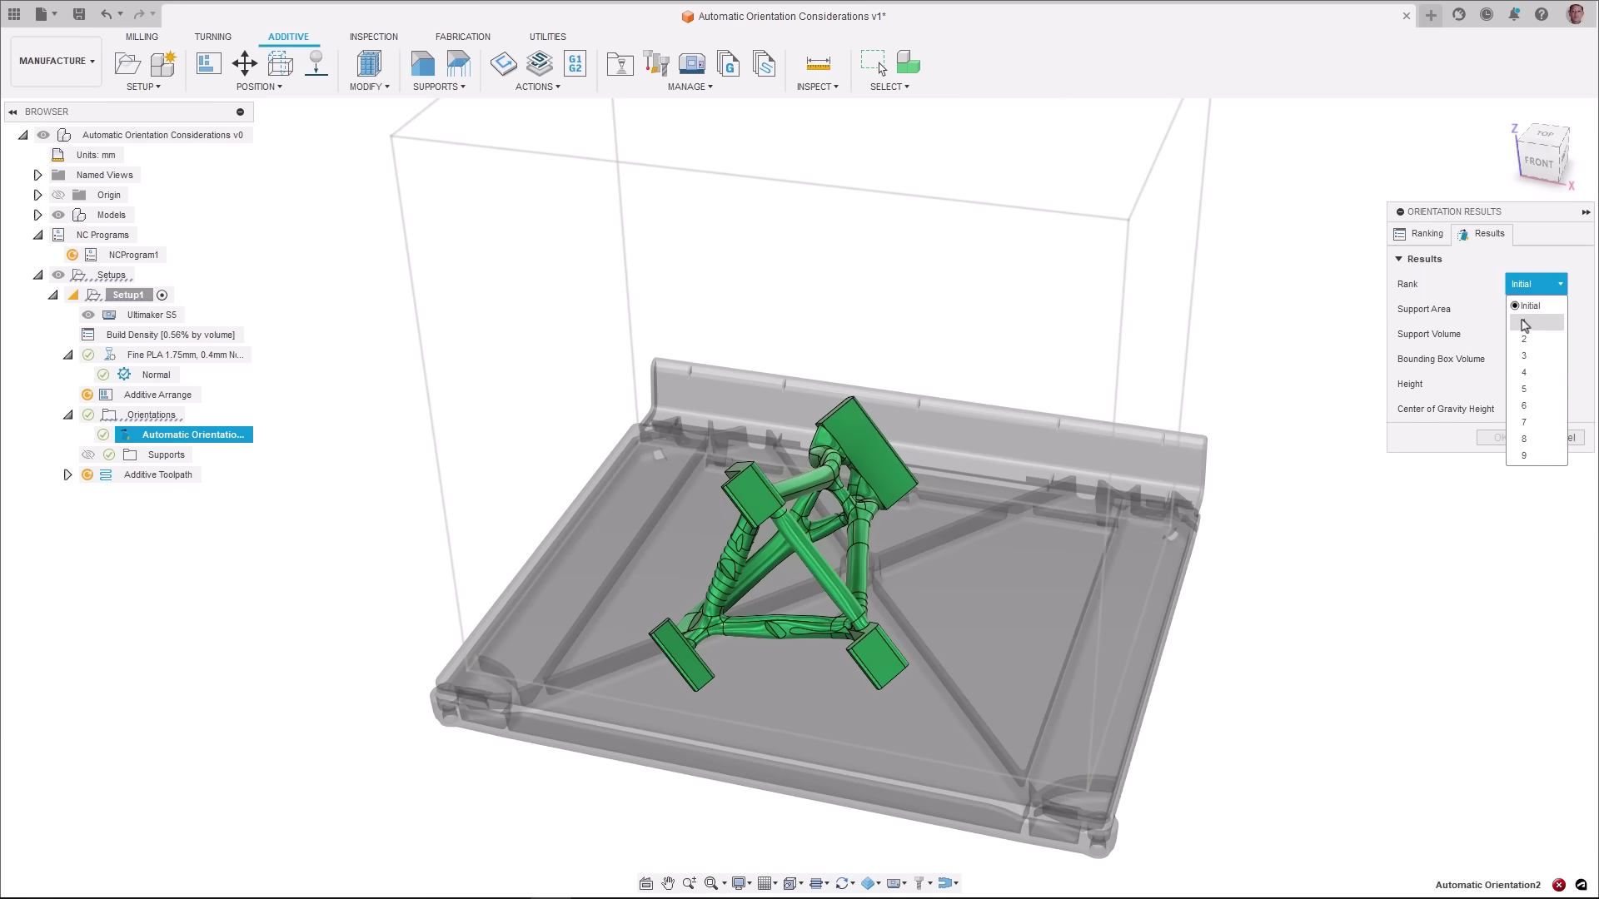
Step: Preview orientation ranks 1 through 4 from the Orientation Results list
left_click(1524, 324)
left_click(1536, 284)
left_click(1526, 339)
left_click(1536, 284)
left_click(1527, 356)
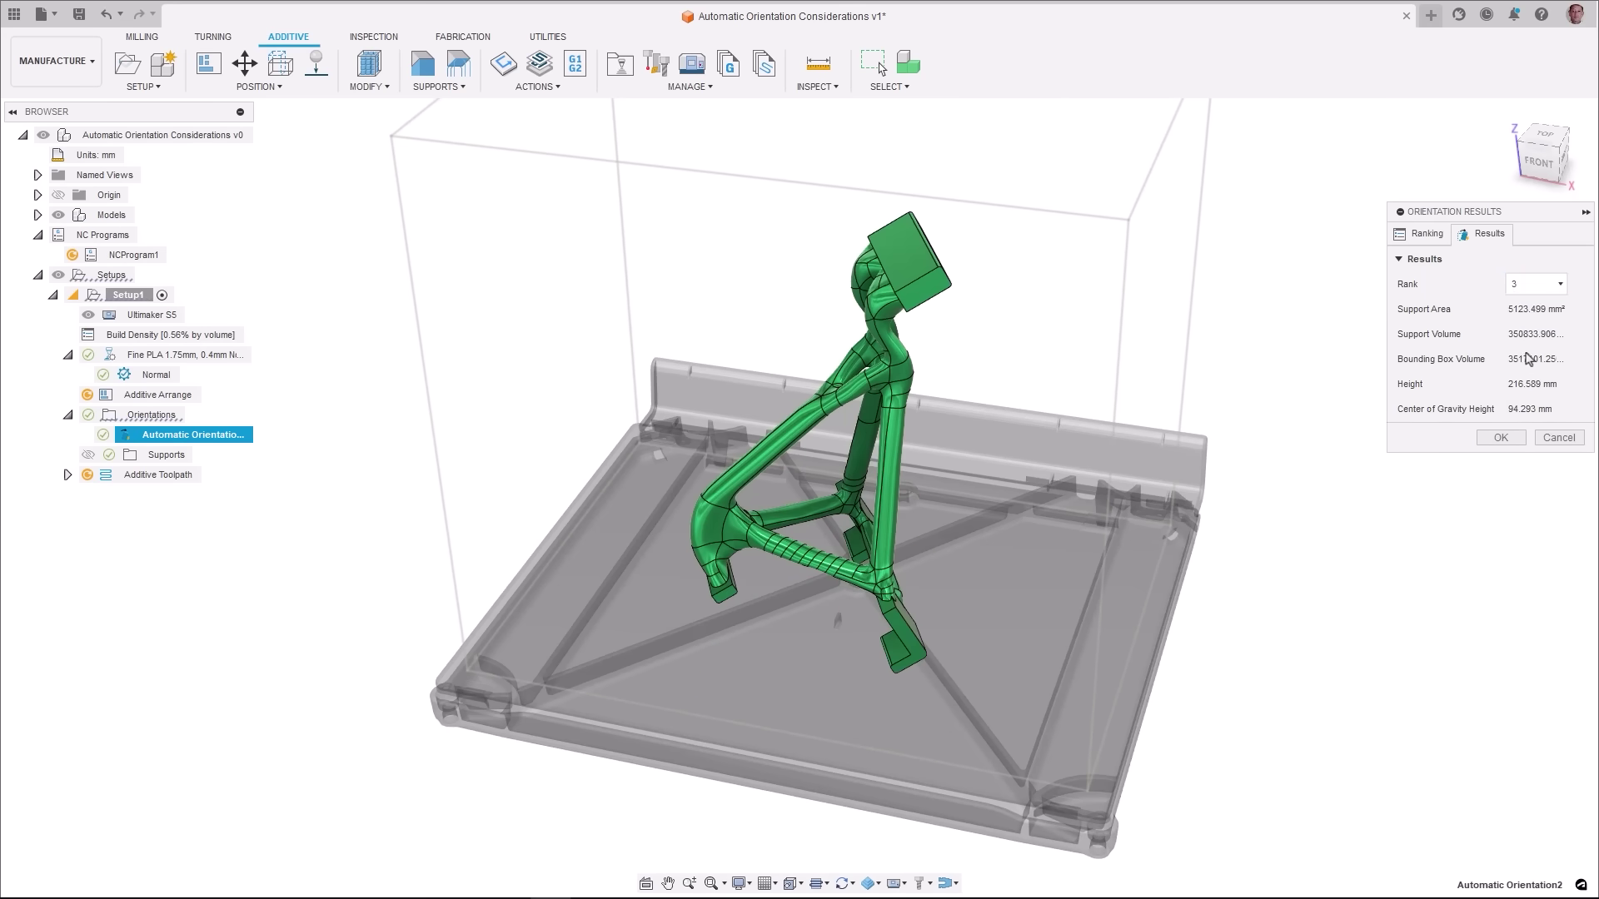
left_click(1536, 284)
left_click(1527, 372)
left_click(1536, 284)
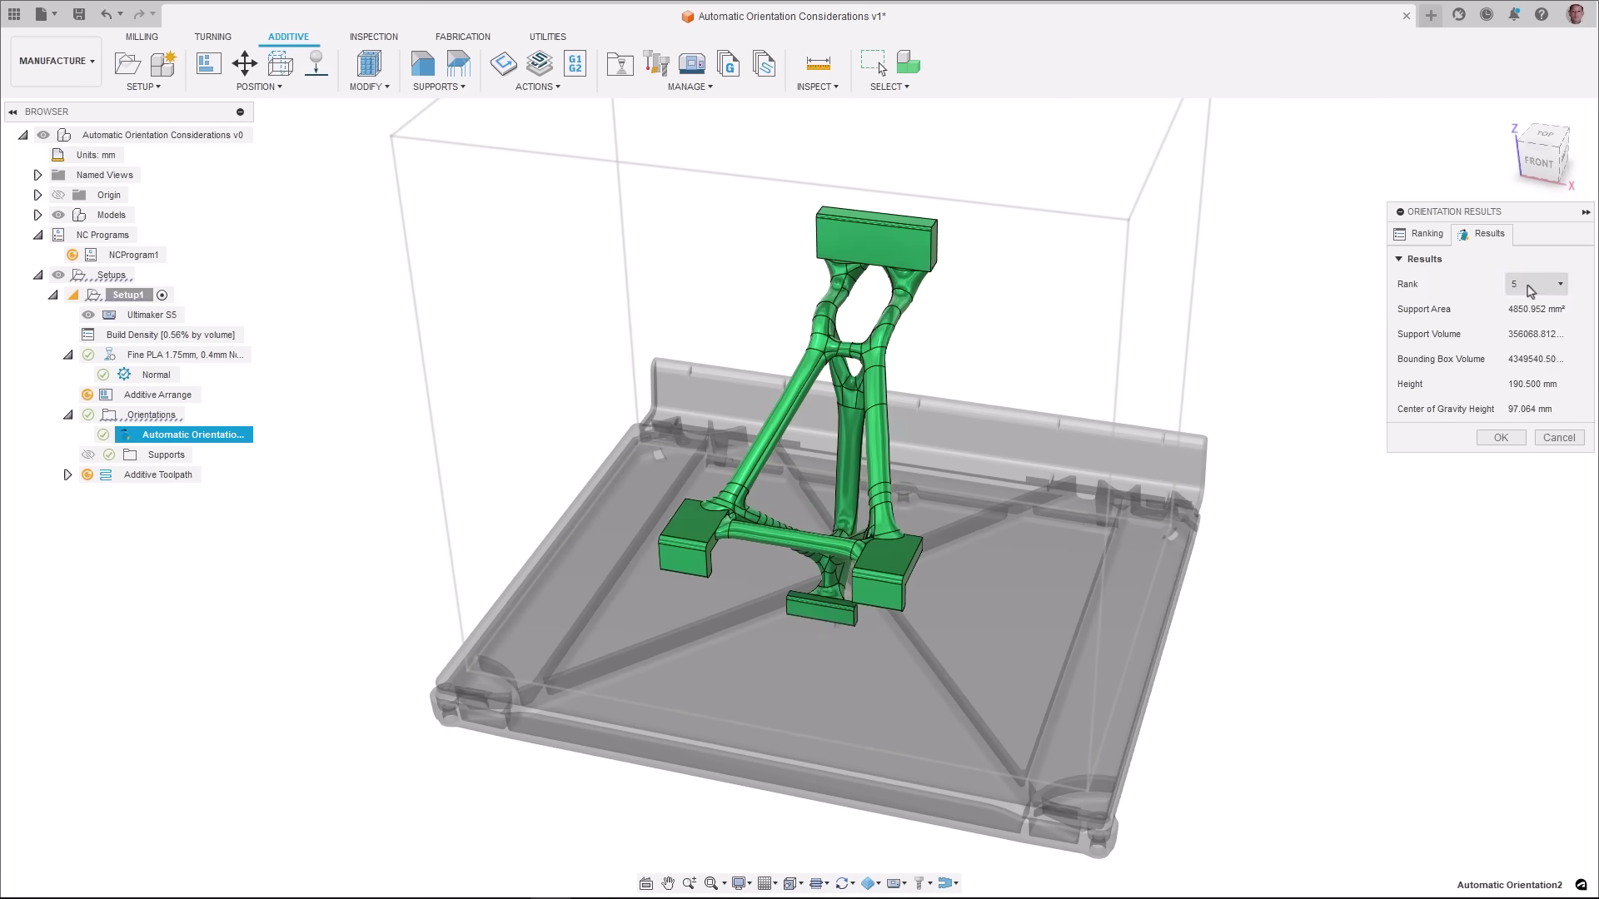
Step: Preview the lower-ranked orientations, ranks 6 through 9
left_click(1530, 284)
left_click(1524, 405)
left_click(1530, 284)
left_click(1523, 422)
left_click(1530, 284)
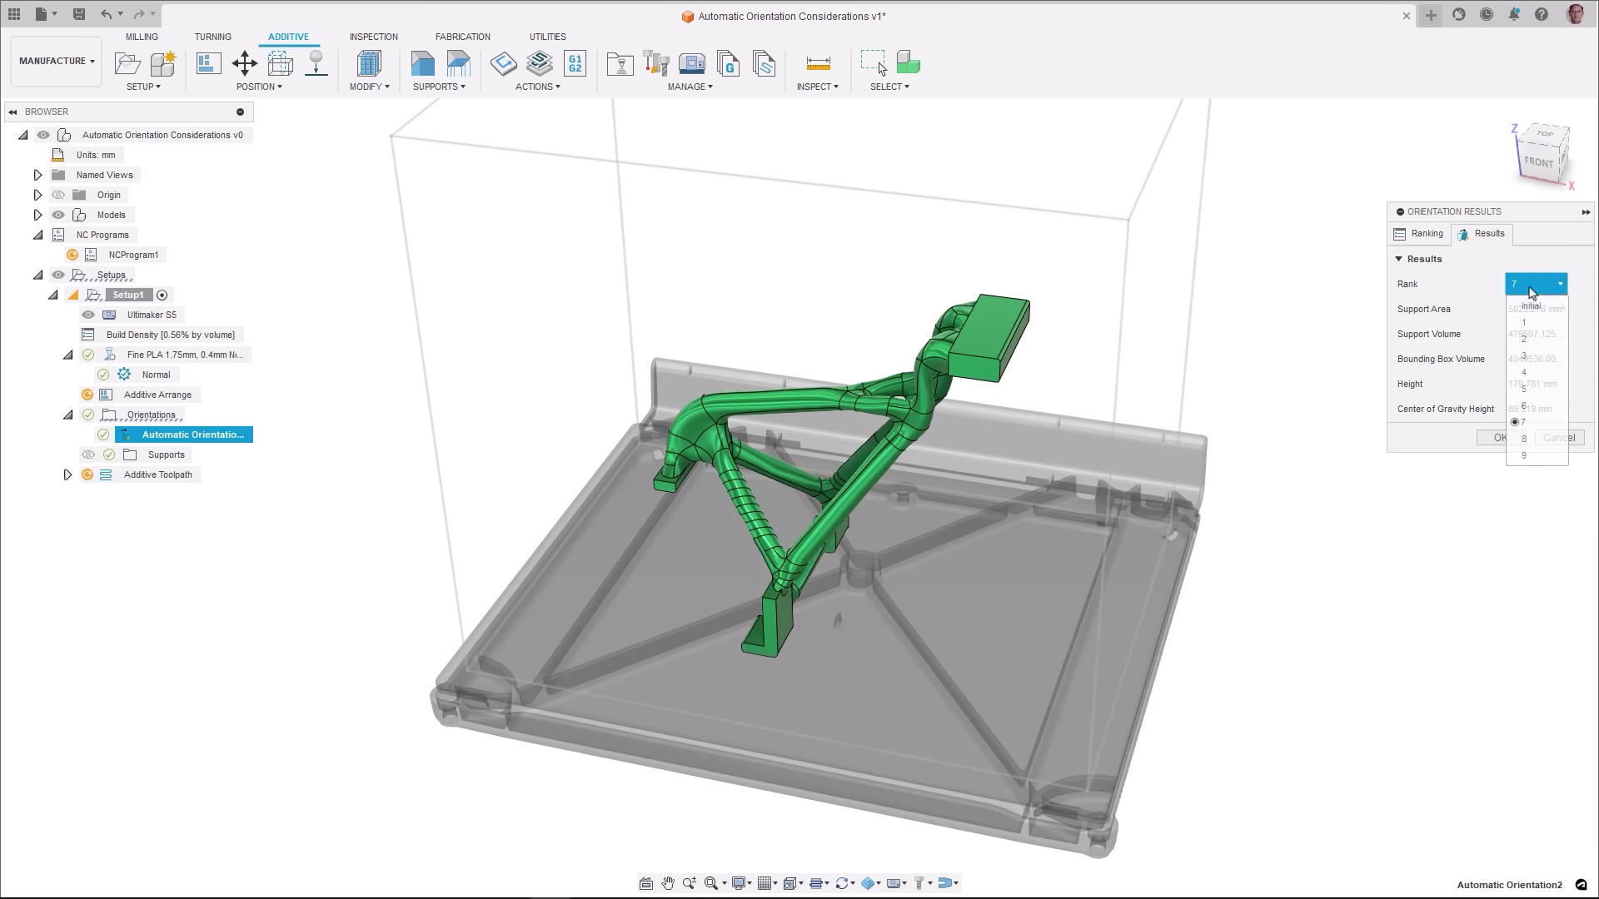
left_click(1524, 439)
left_click(1530, 284)
left_click(1524, 456)
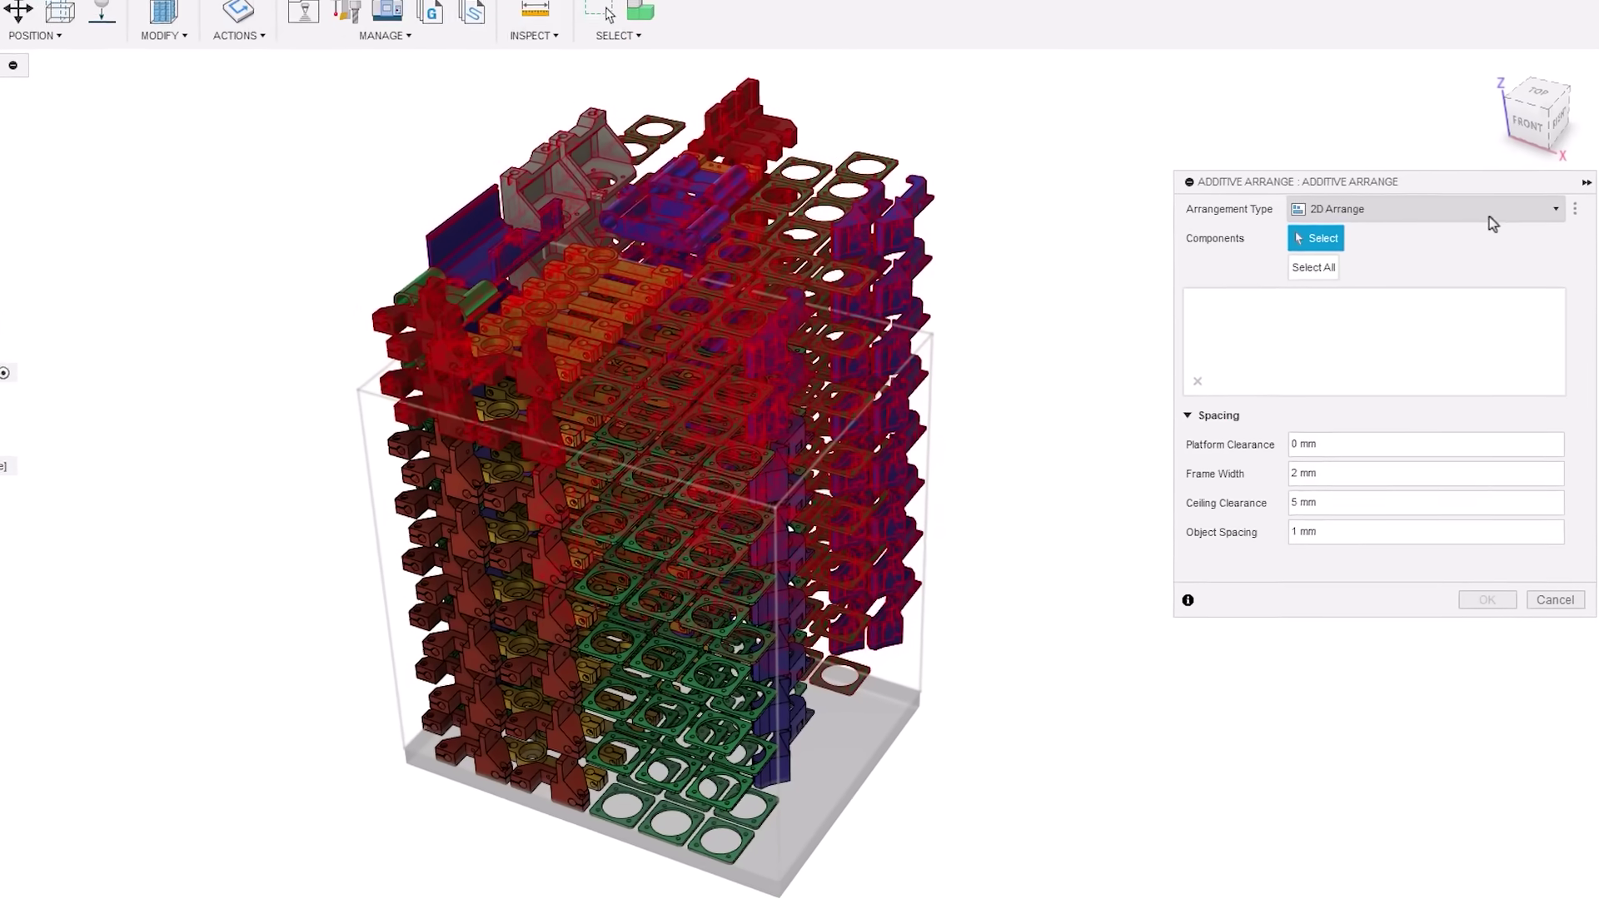
Step: Rearrange all 375 parts with 3D Arrange (Monte Carlo), raising build density to 10.92%
left_click(1489, 217)
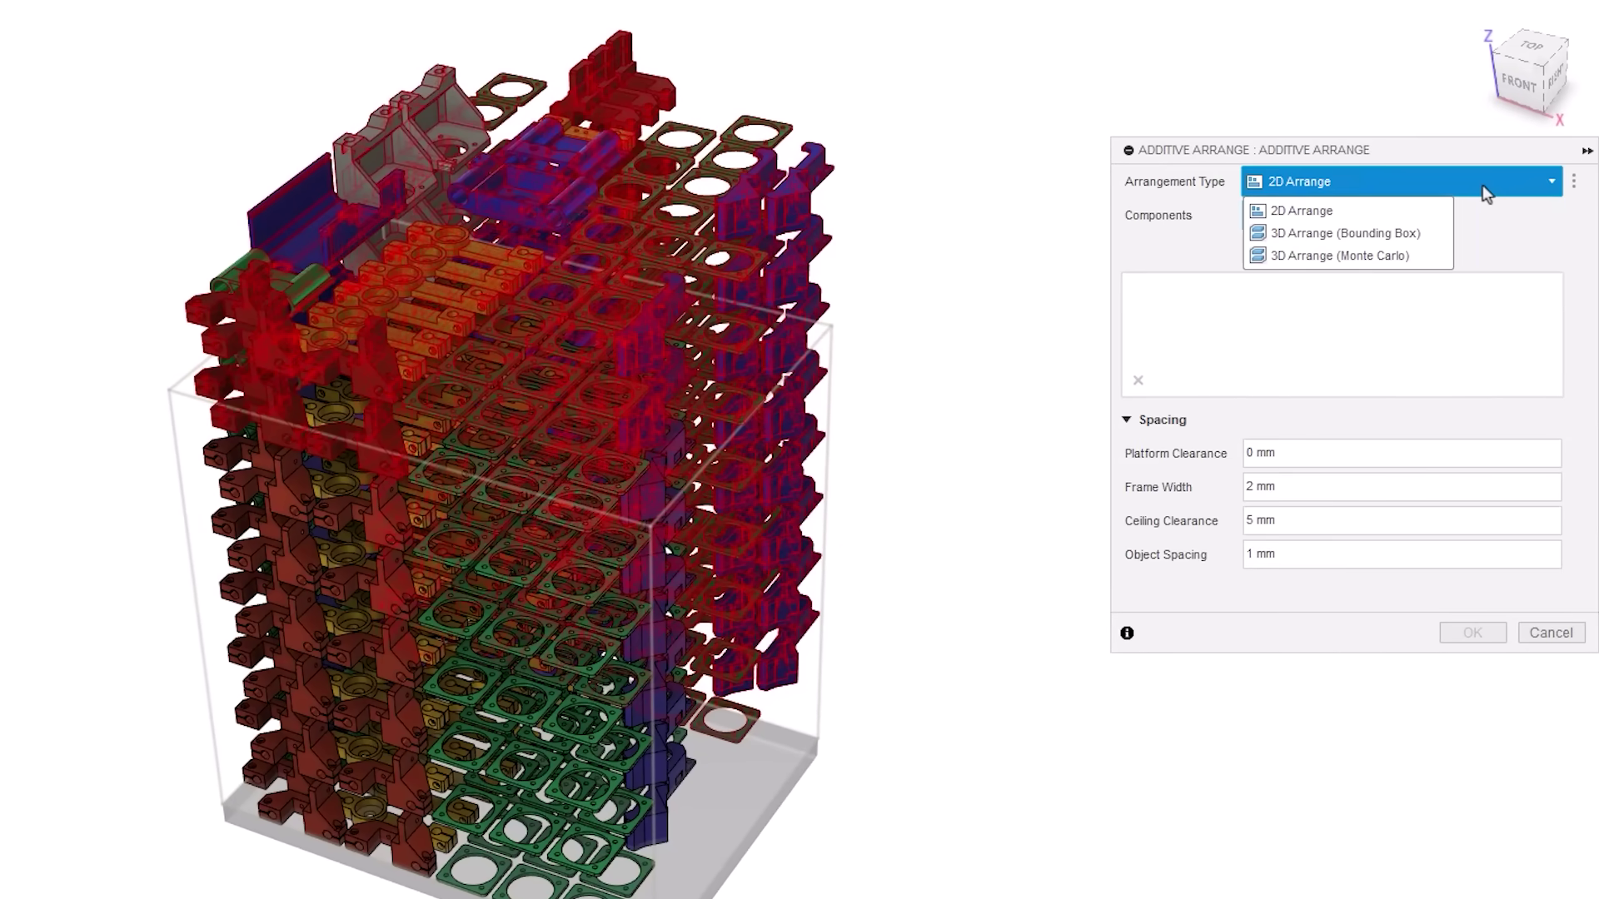
left_click(1312, 257)
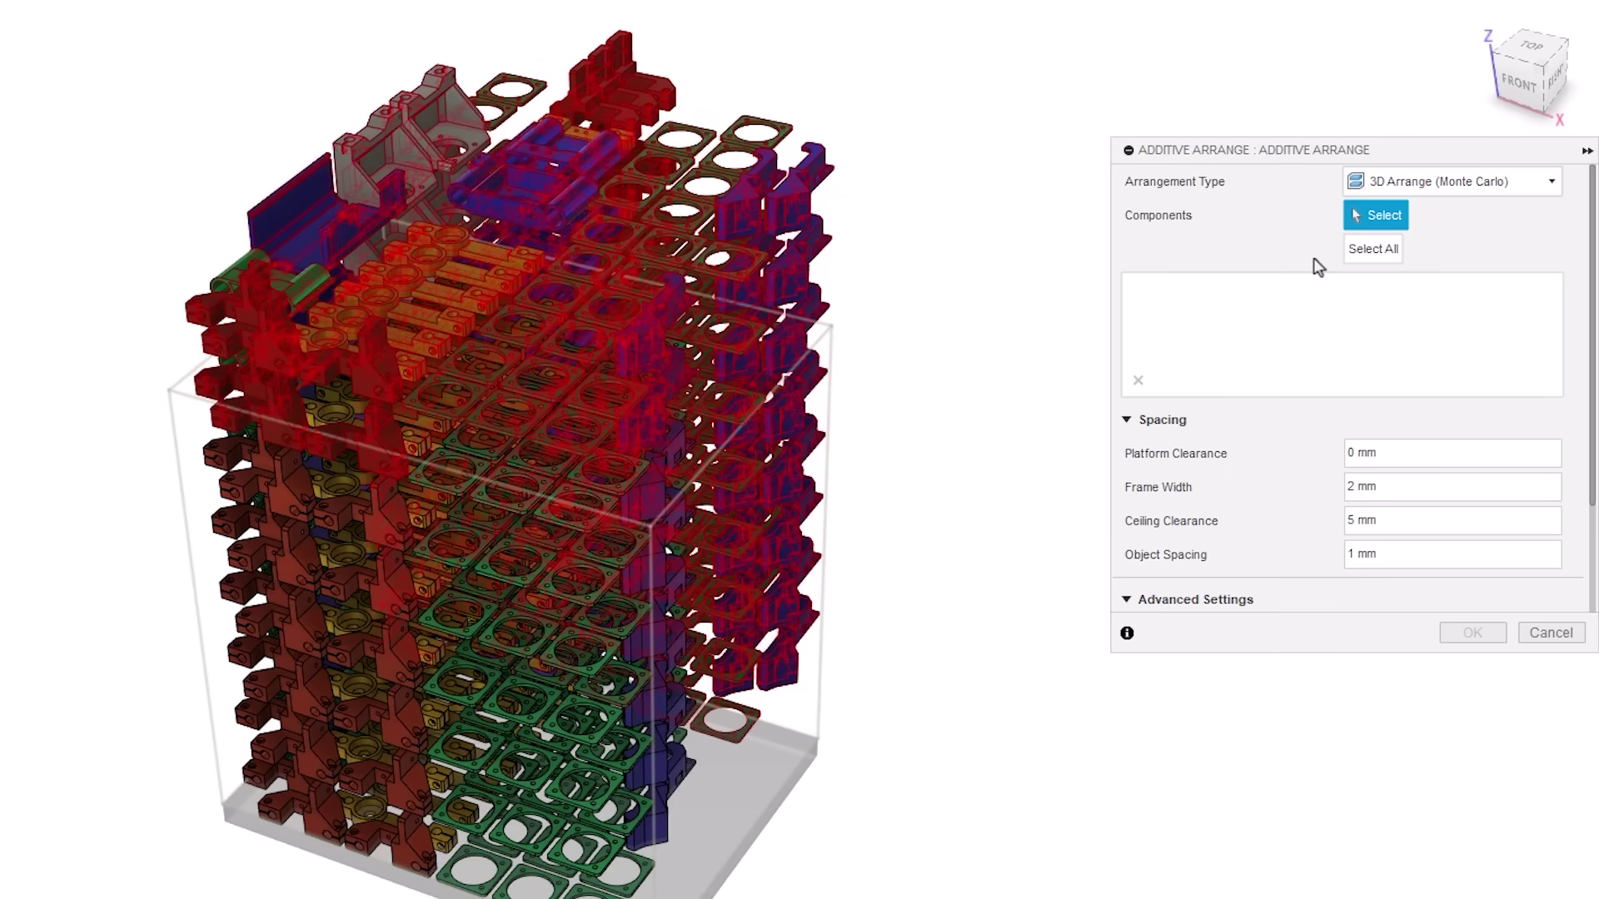
left_click(1368, 251)
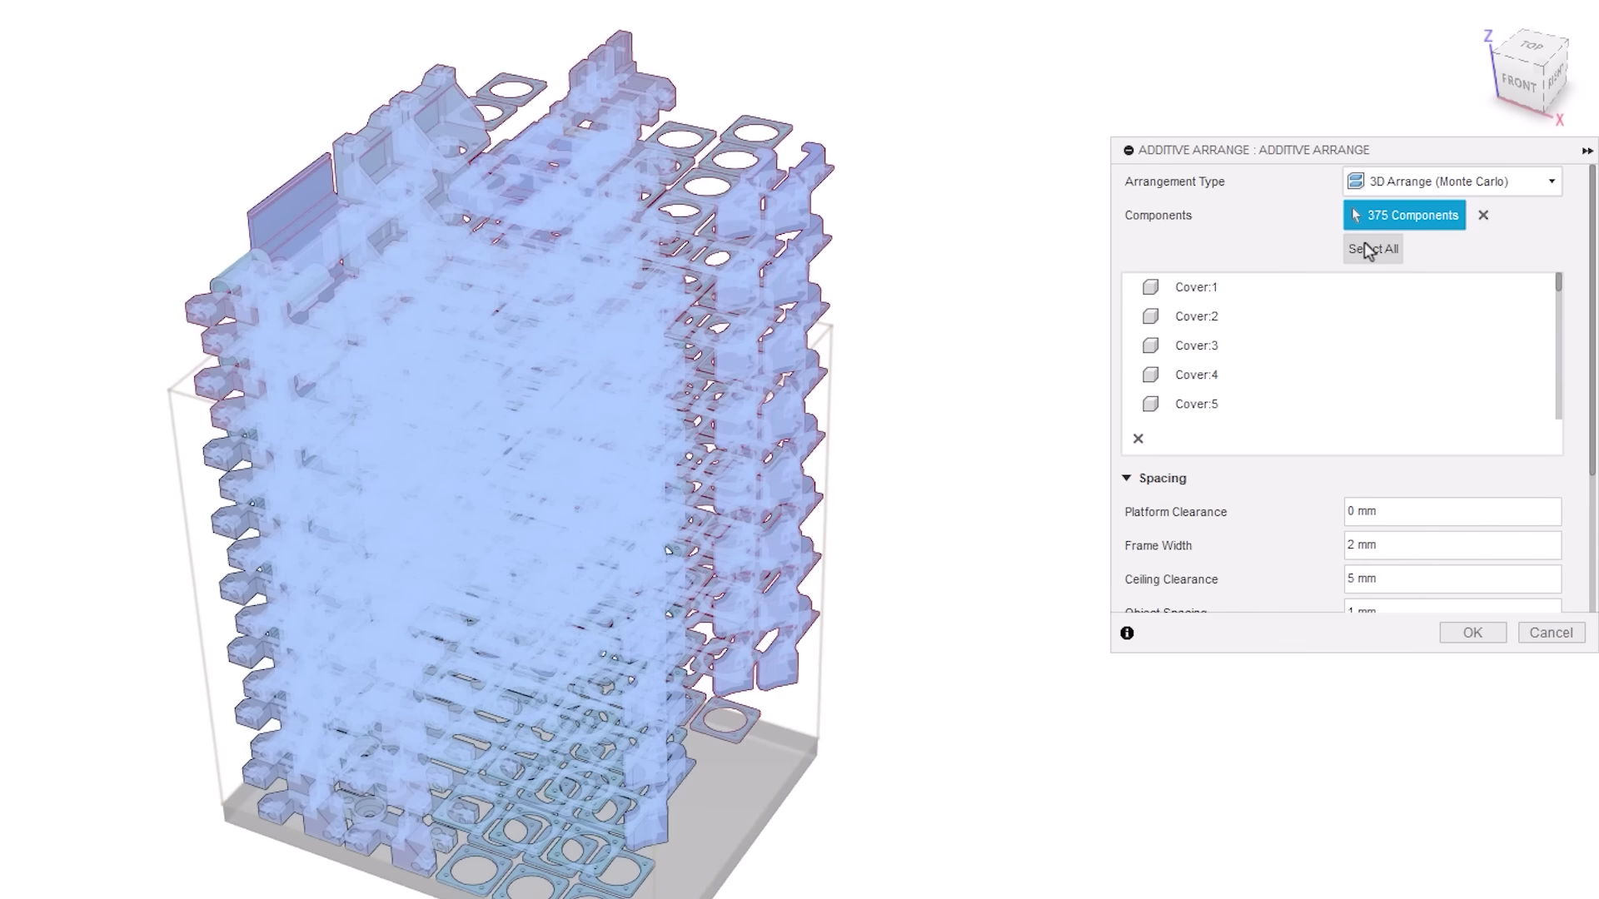
scroll(1597, 351, "down", 2)
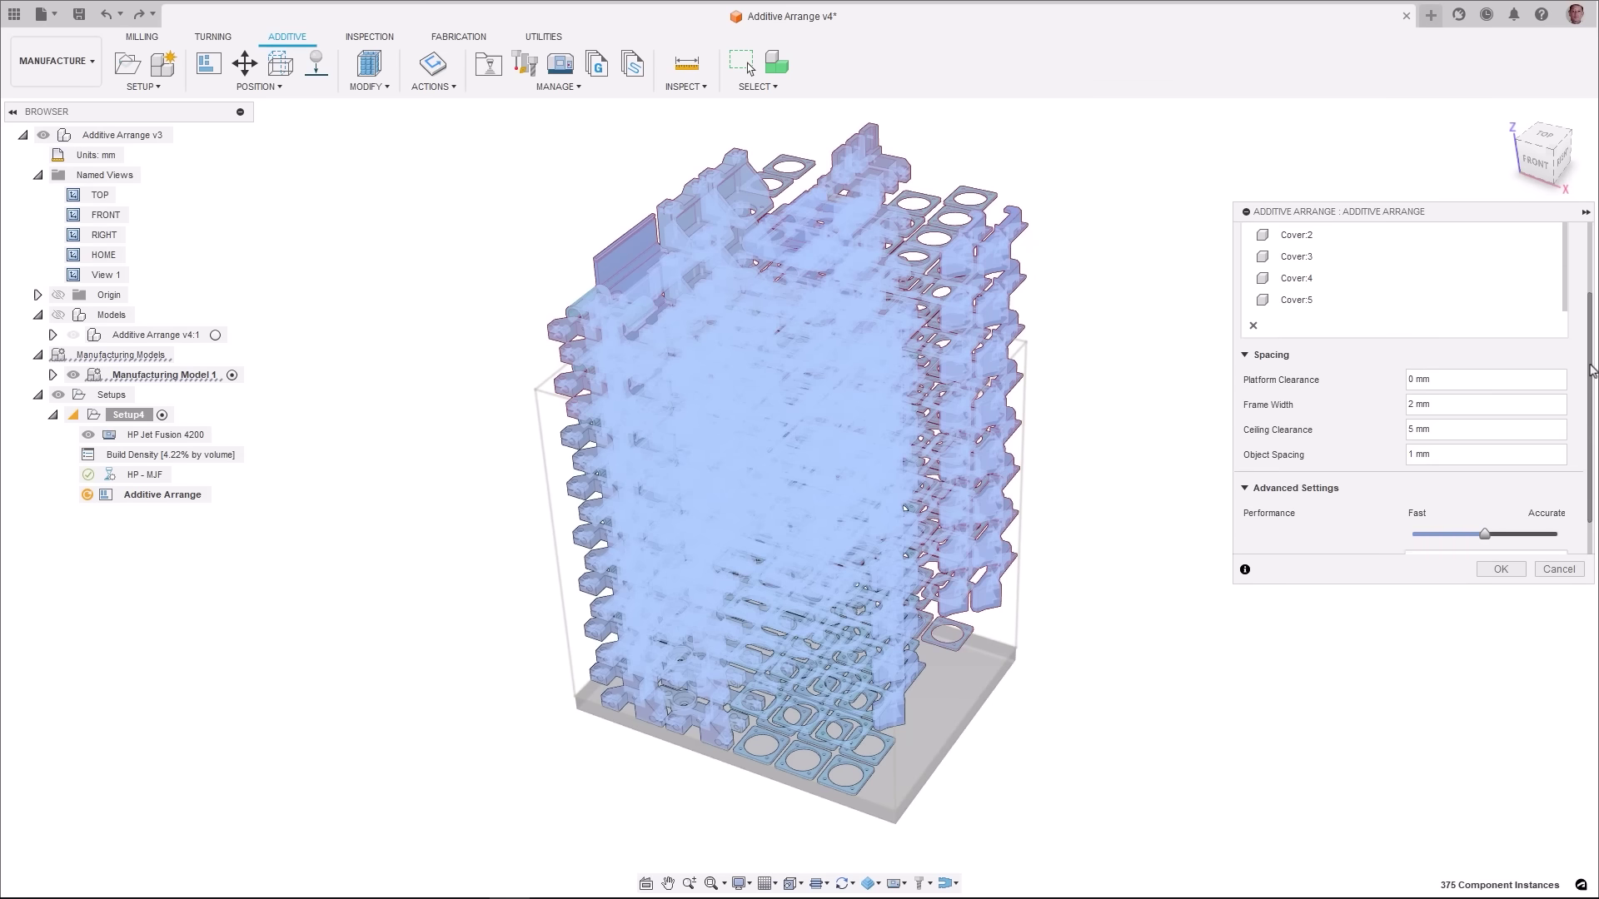
scroll(1592, 369, "down", 1)
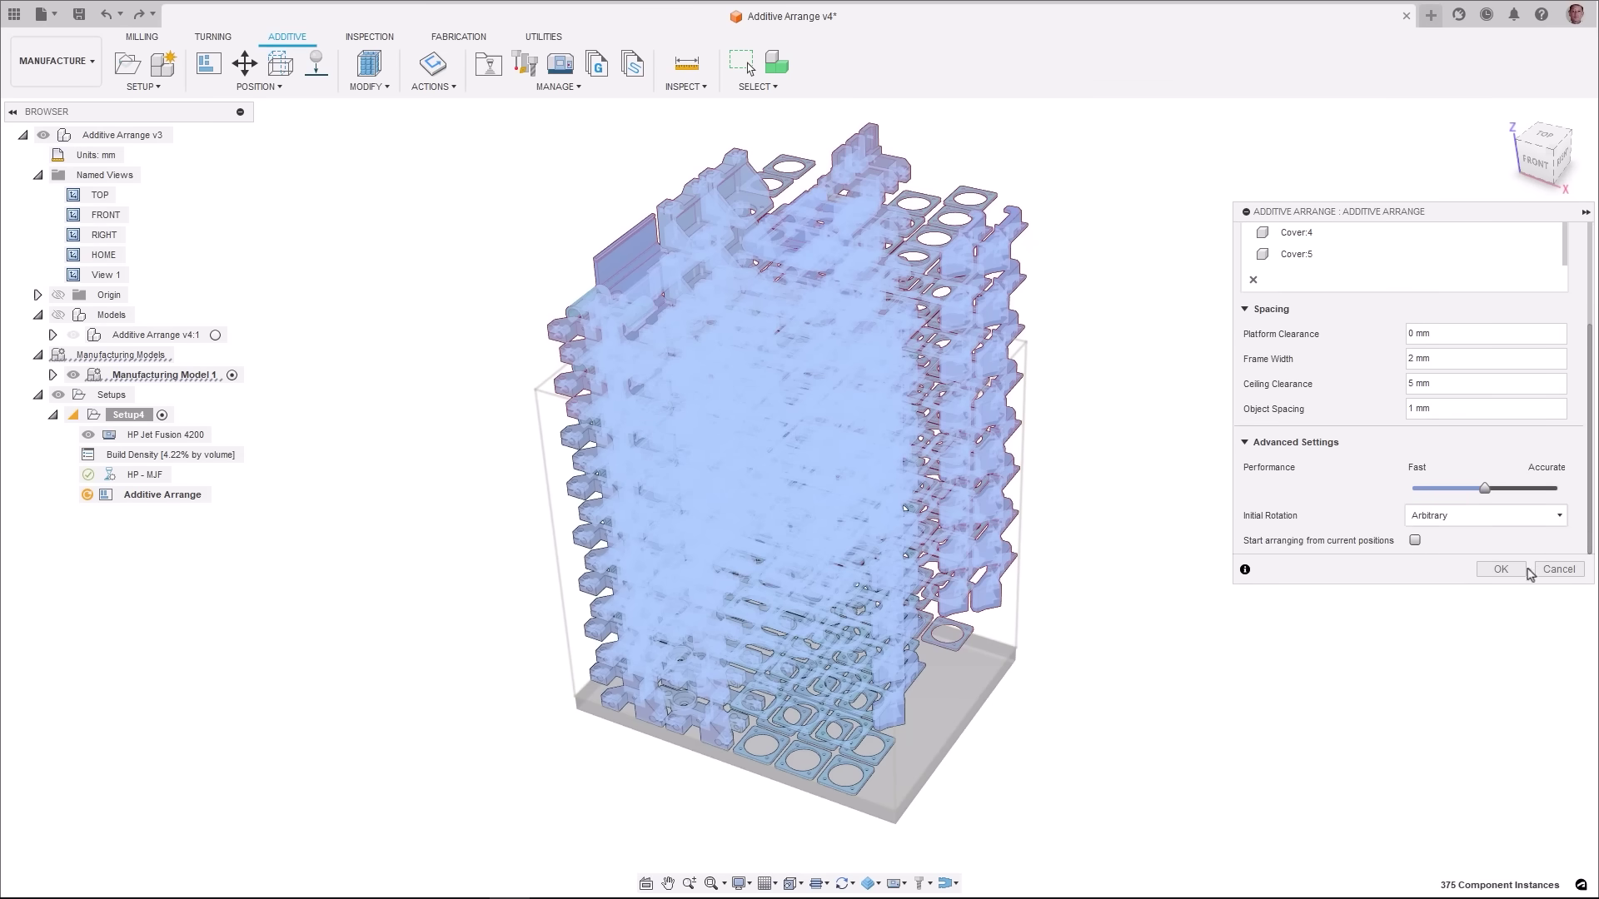
left_click(1500, 569)
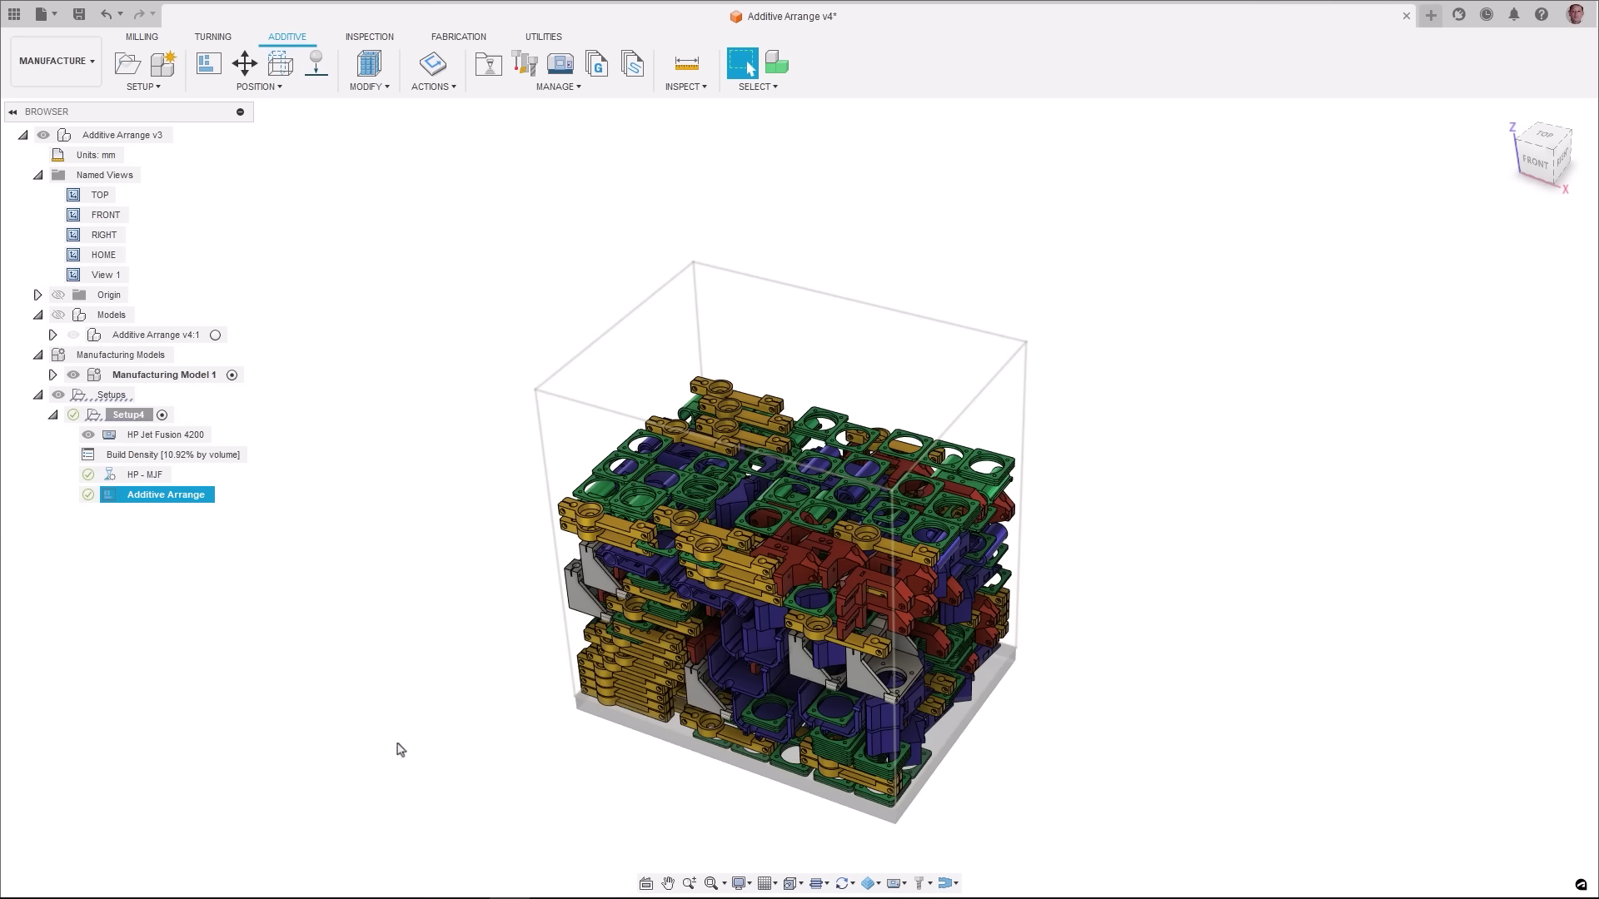
double_click(73, 278)
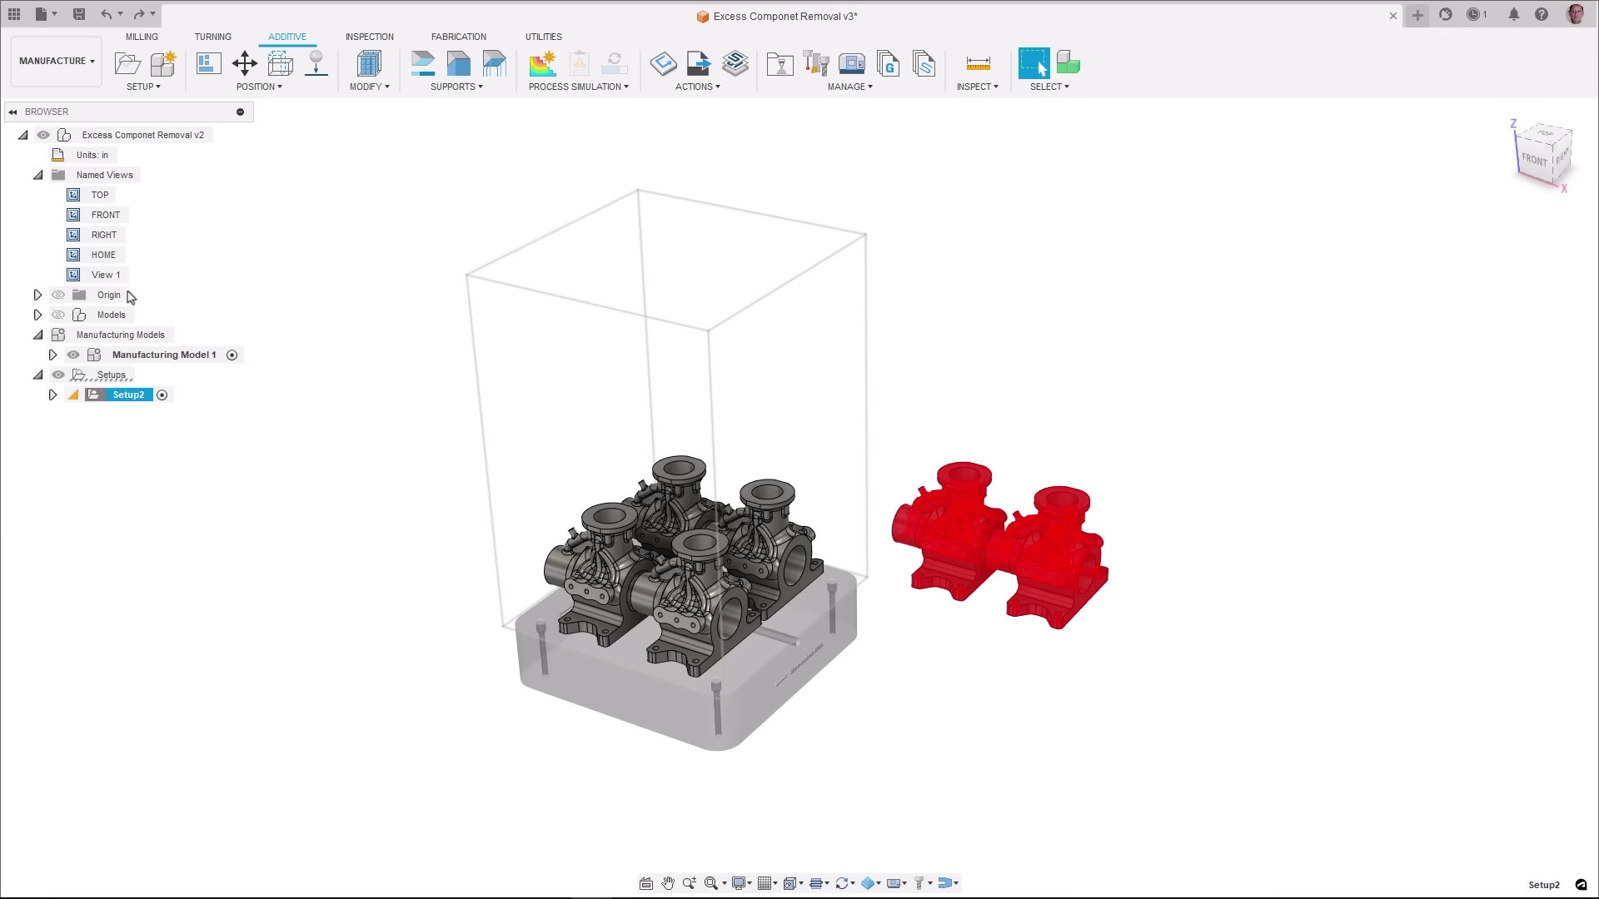
Step: Run Remove Excess Components on Setup2 to delete the two red parts outside the build volume
double_click(74, 275)
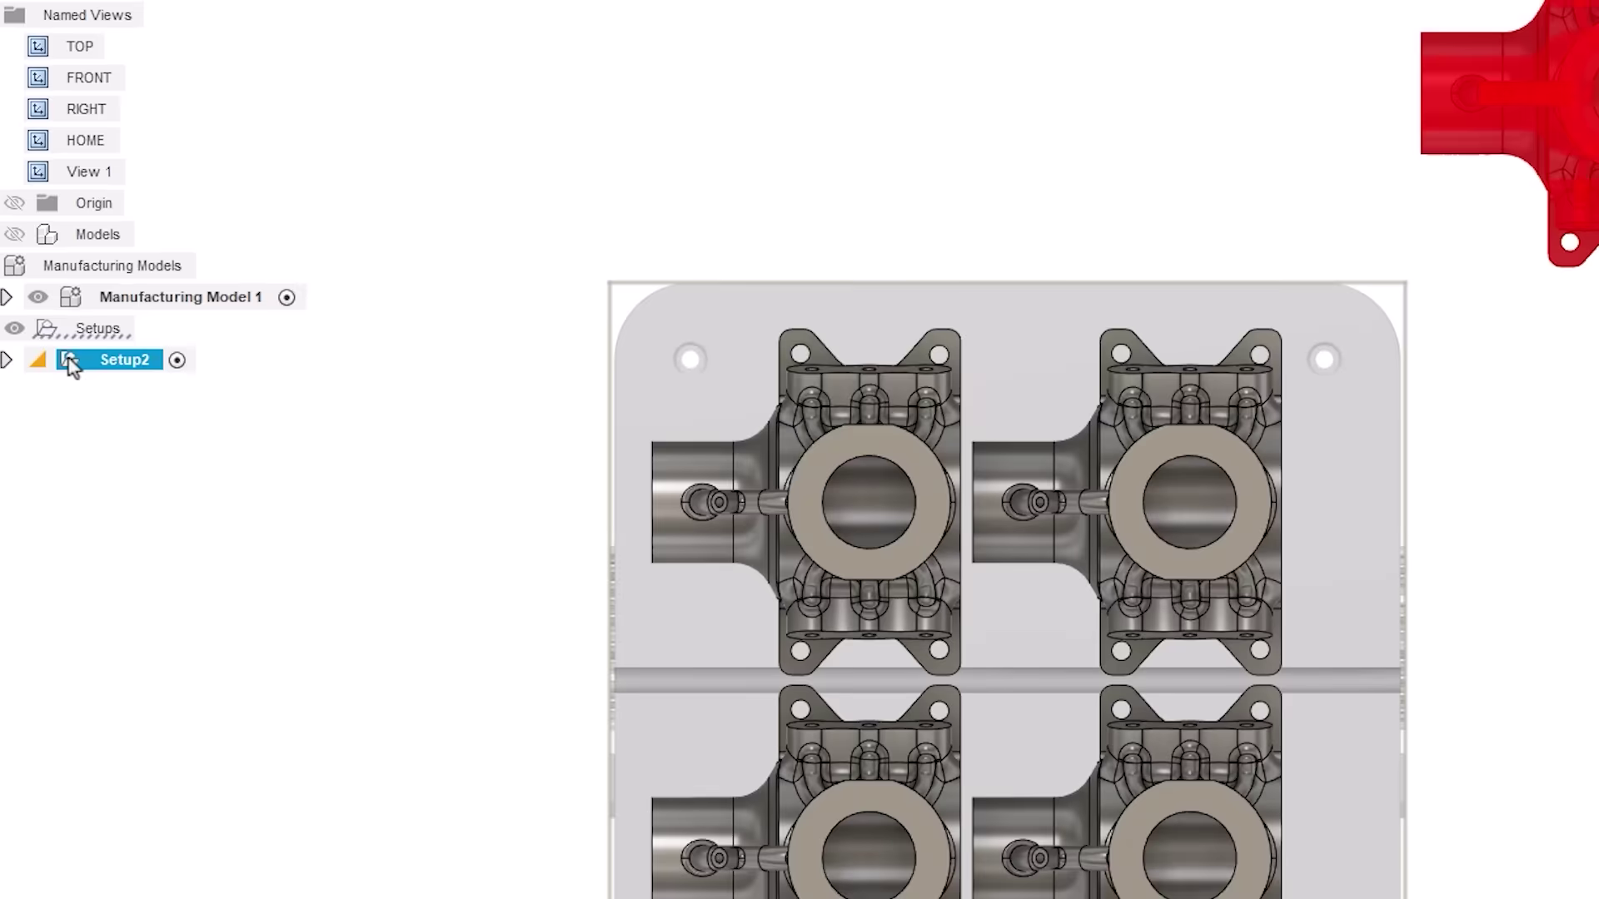
right_click(91, 393)
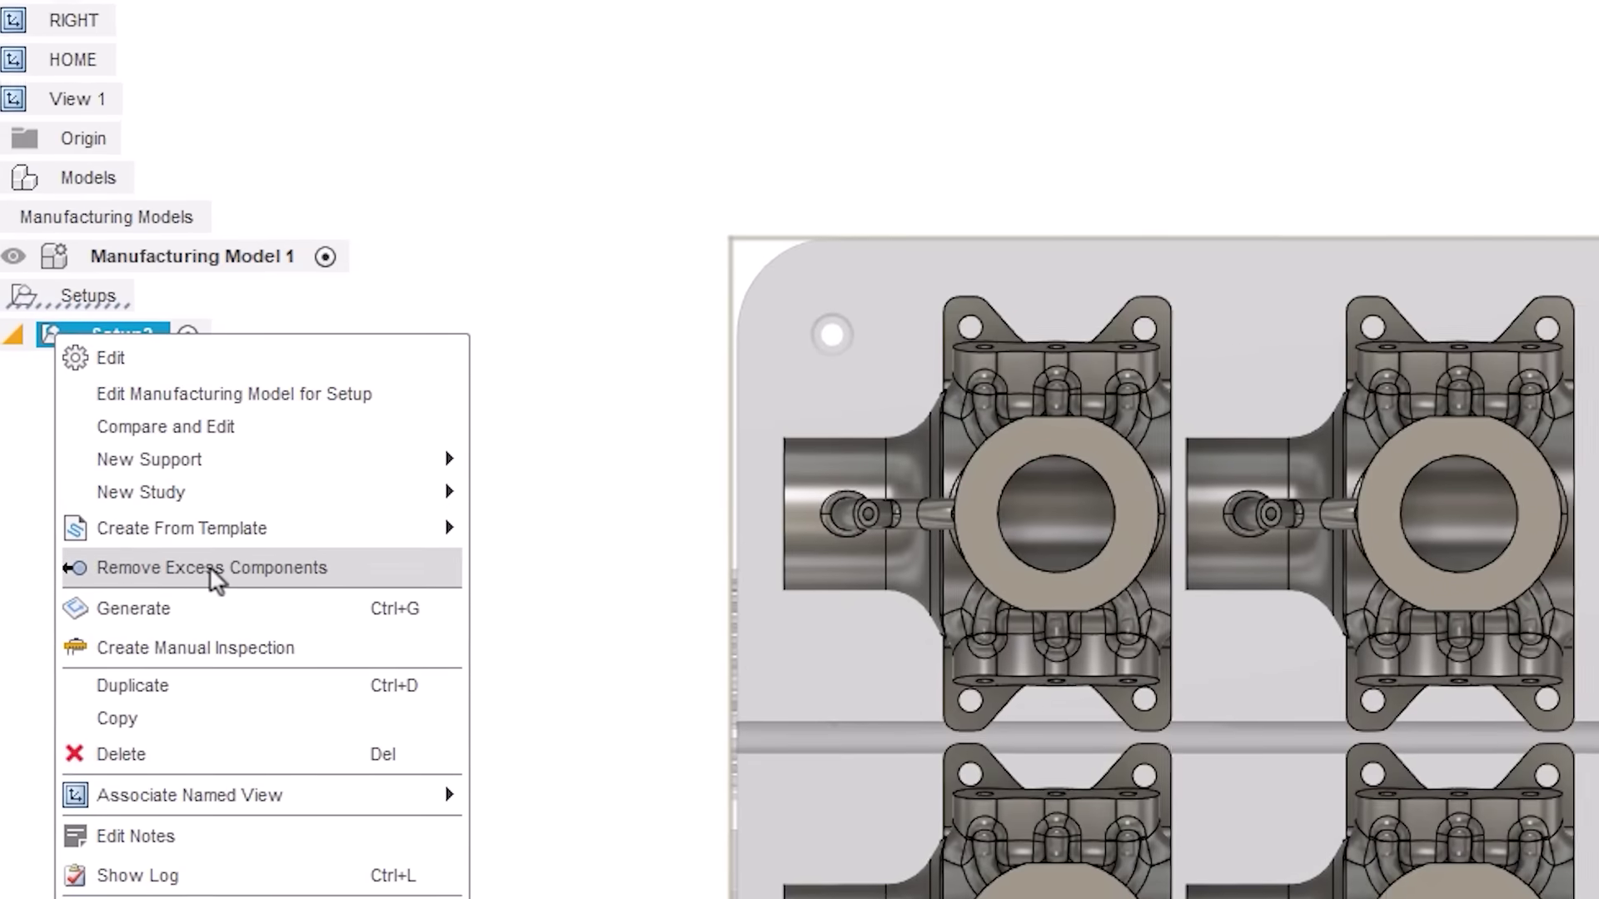
left_click(212, 568)
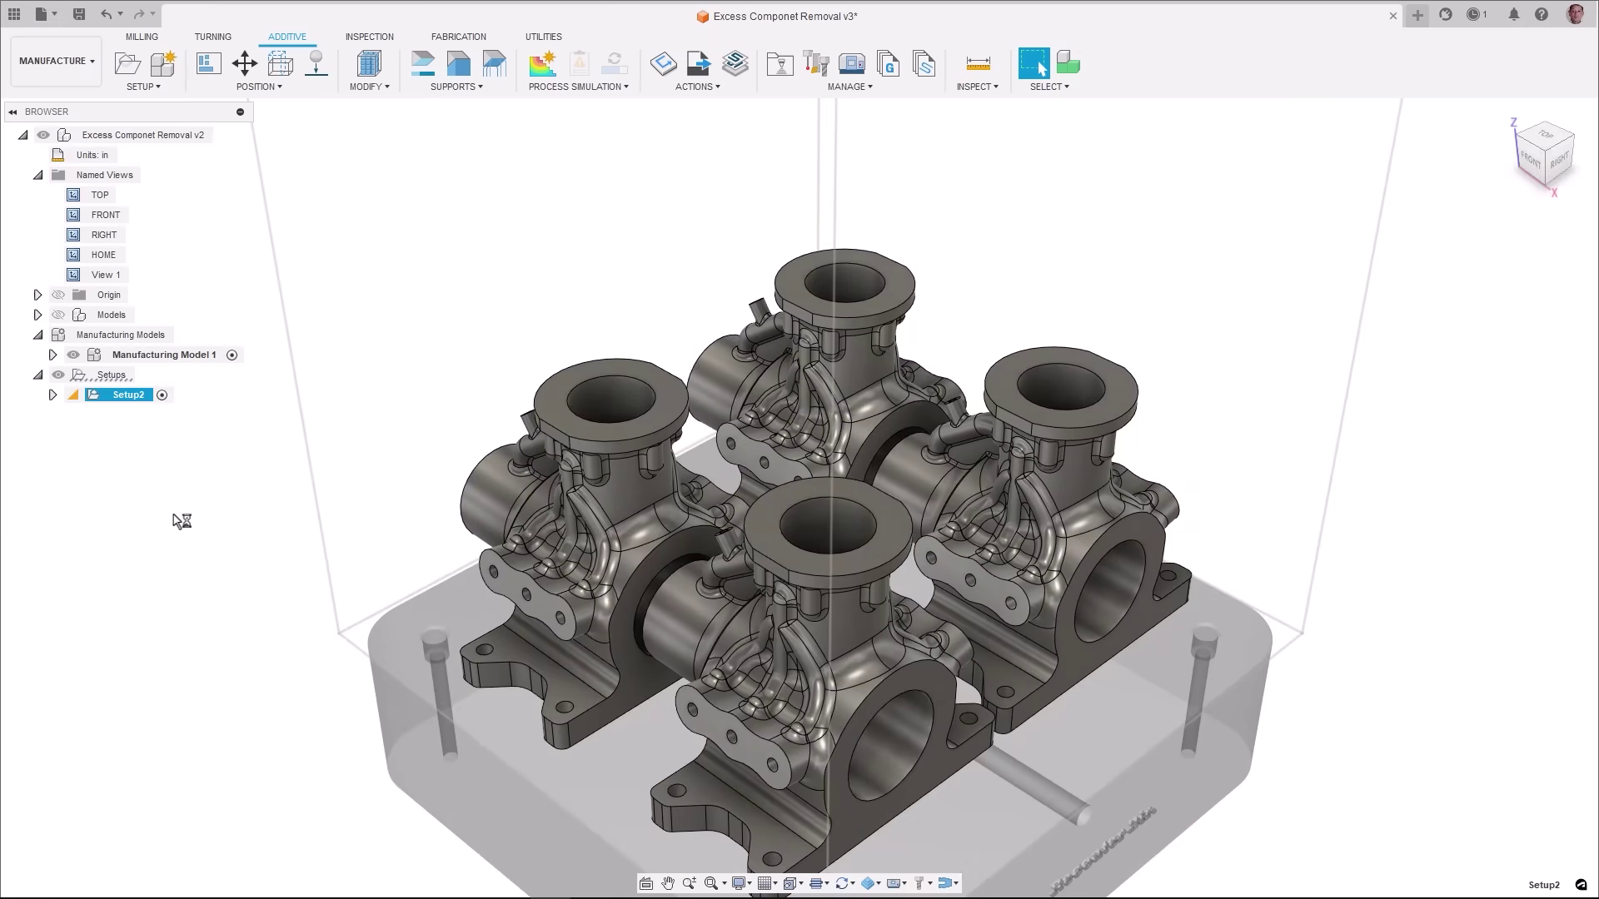
double_click(72, 282)
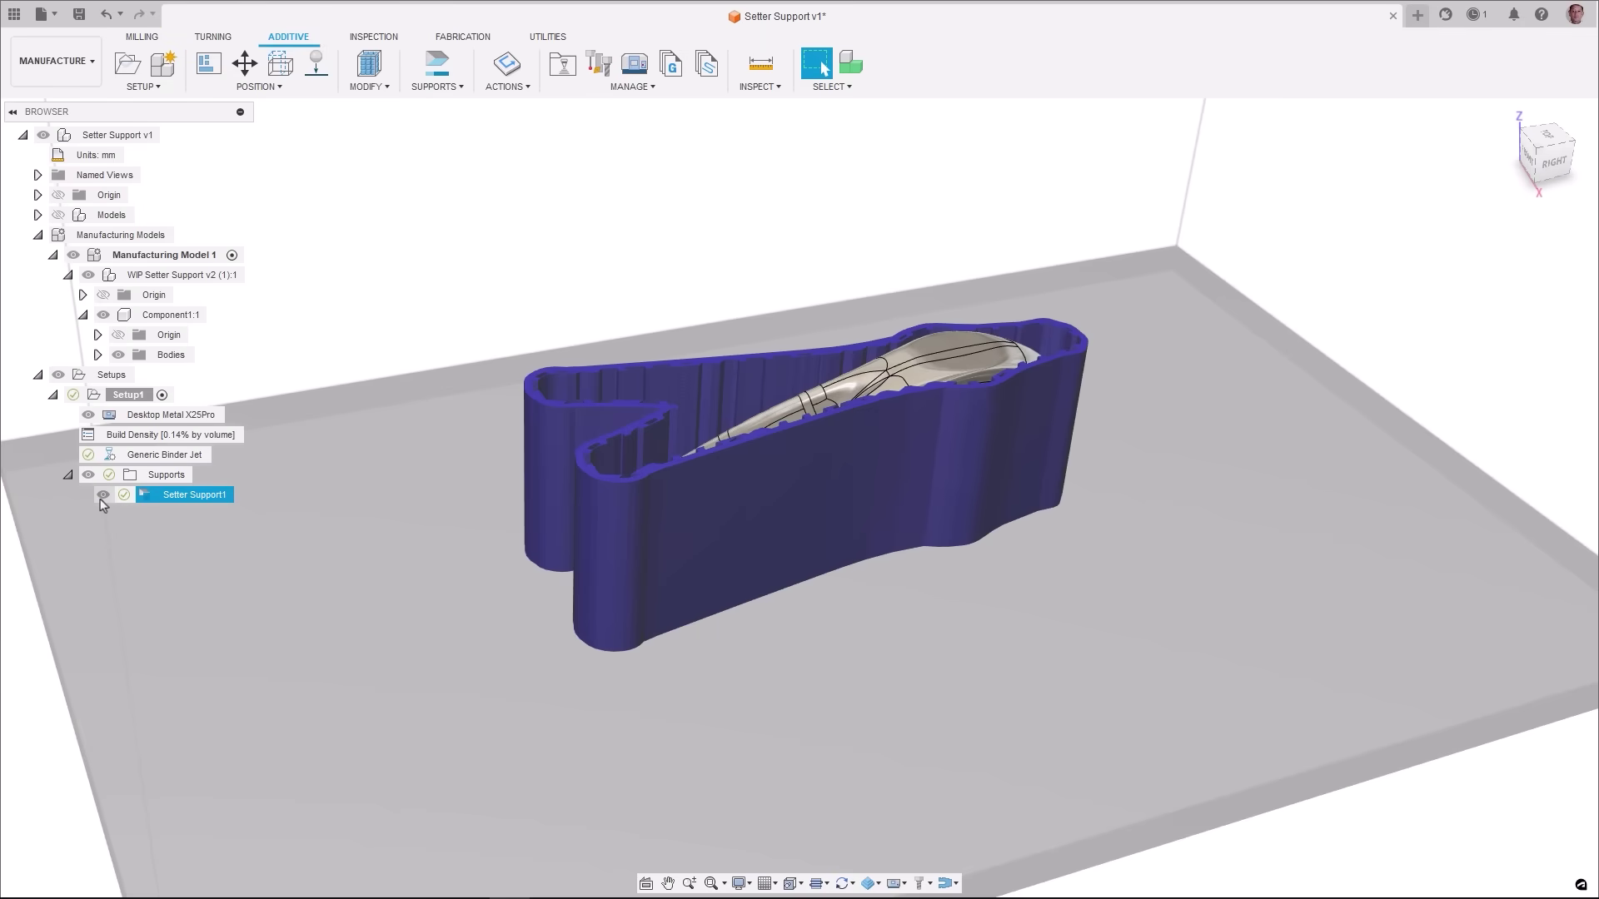
Step: Split Setter Support1 as a separate body into new Component3:1, then hide that component
left_click(388, 86)
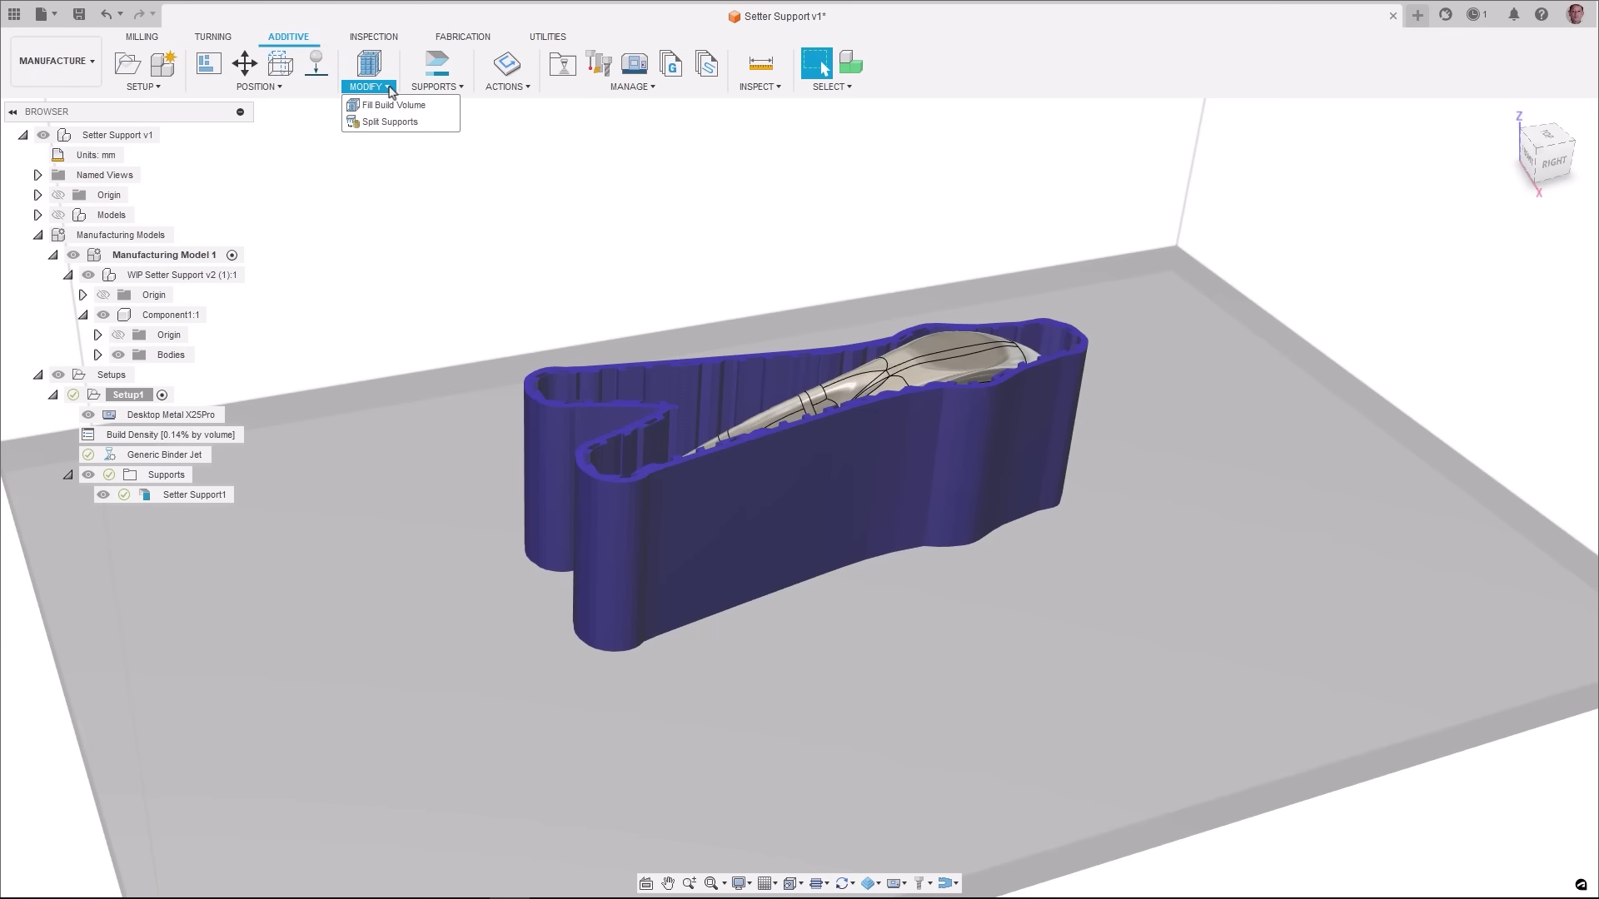
left_click(390, 121)
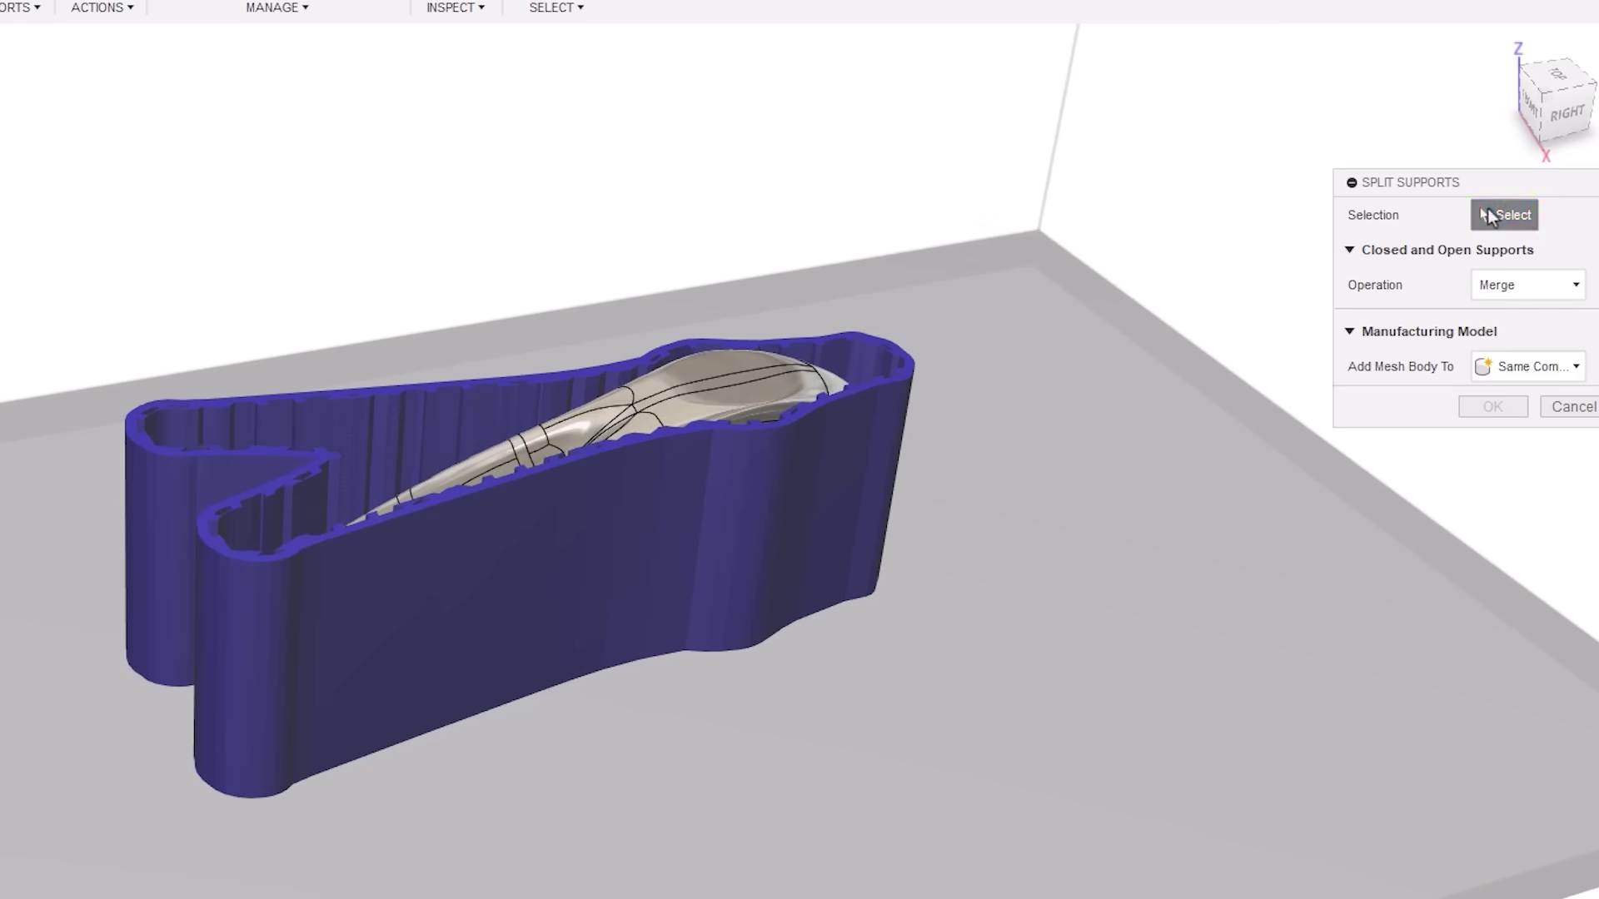
left_click(702, 368)
left_click(1512, 287)
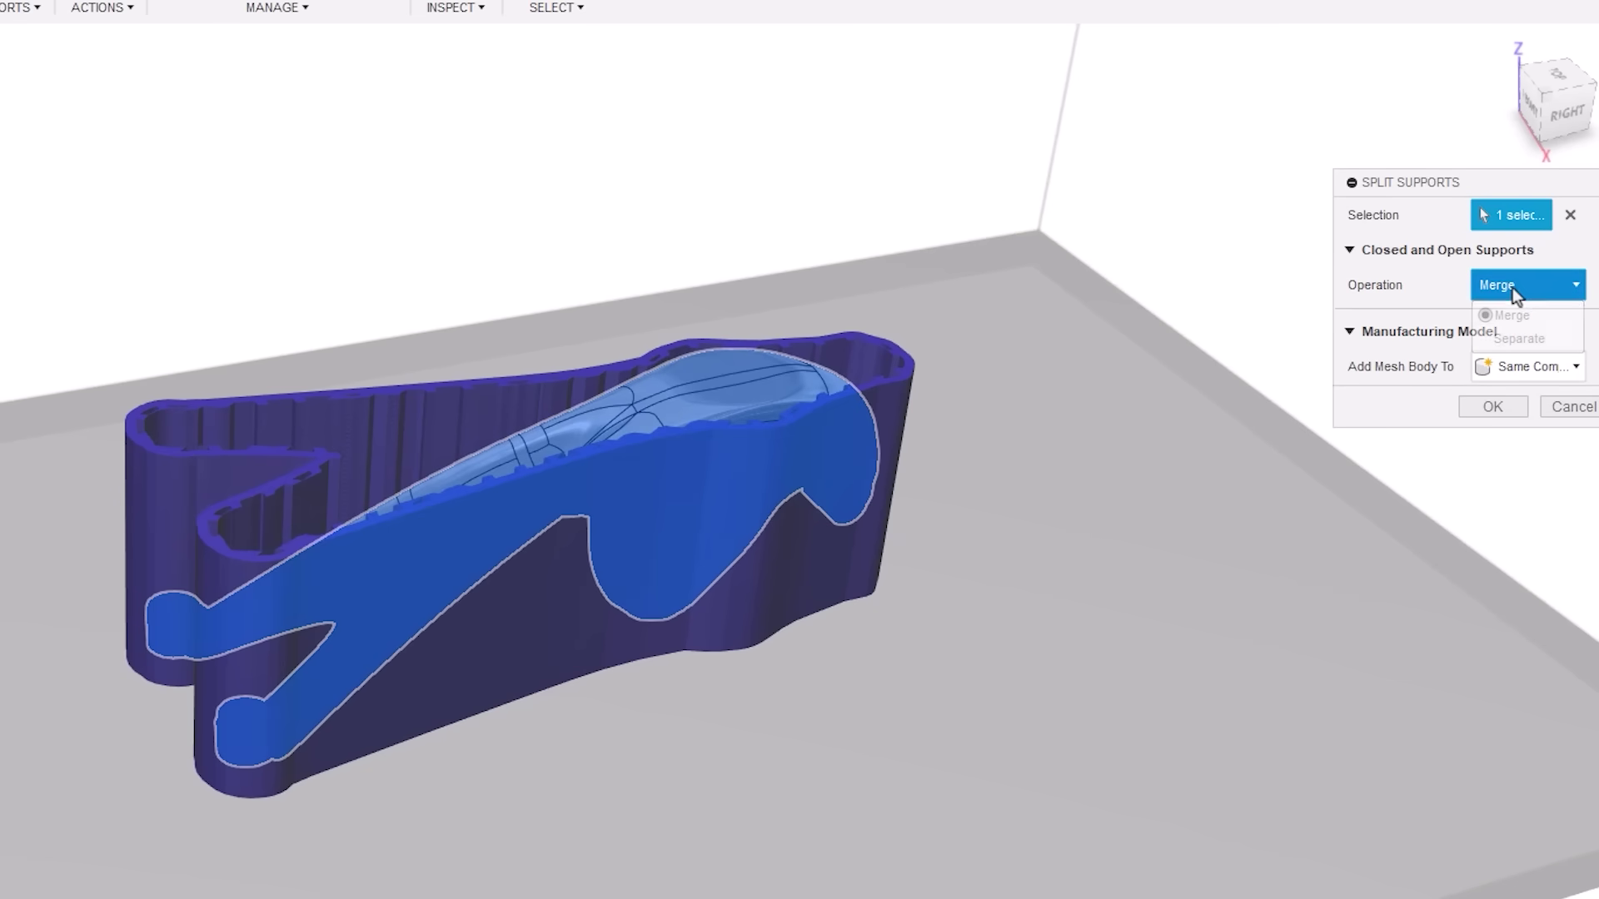
left_click(1516, 339)
left_click(1522, 368)
left_click(1520, 421)
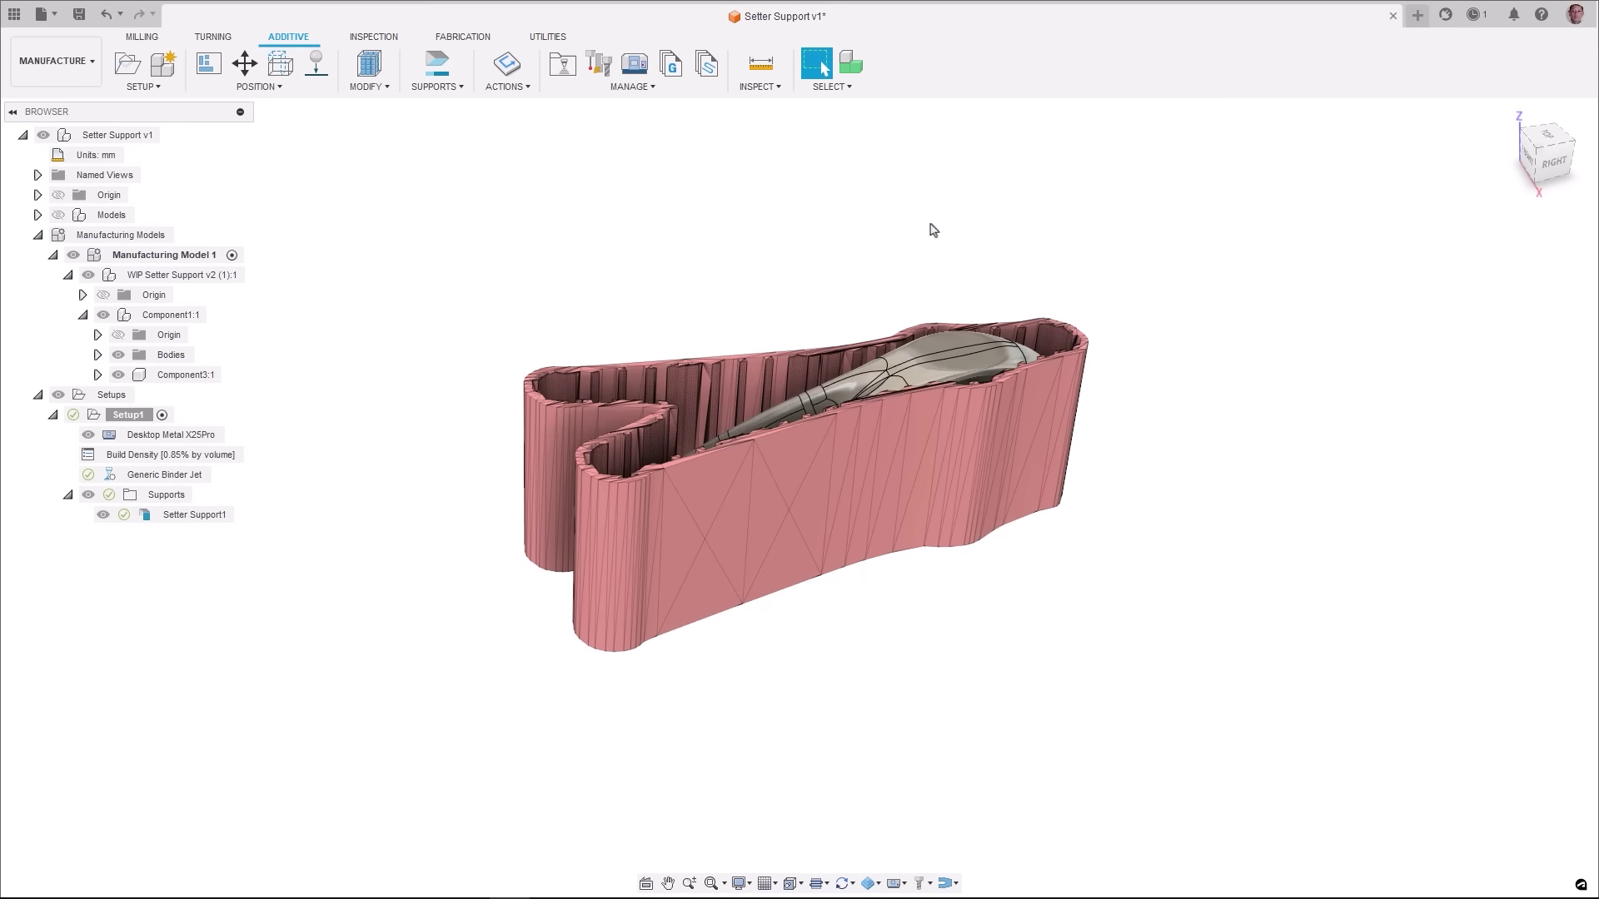
left_click(118, 375)
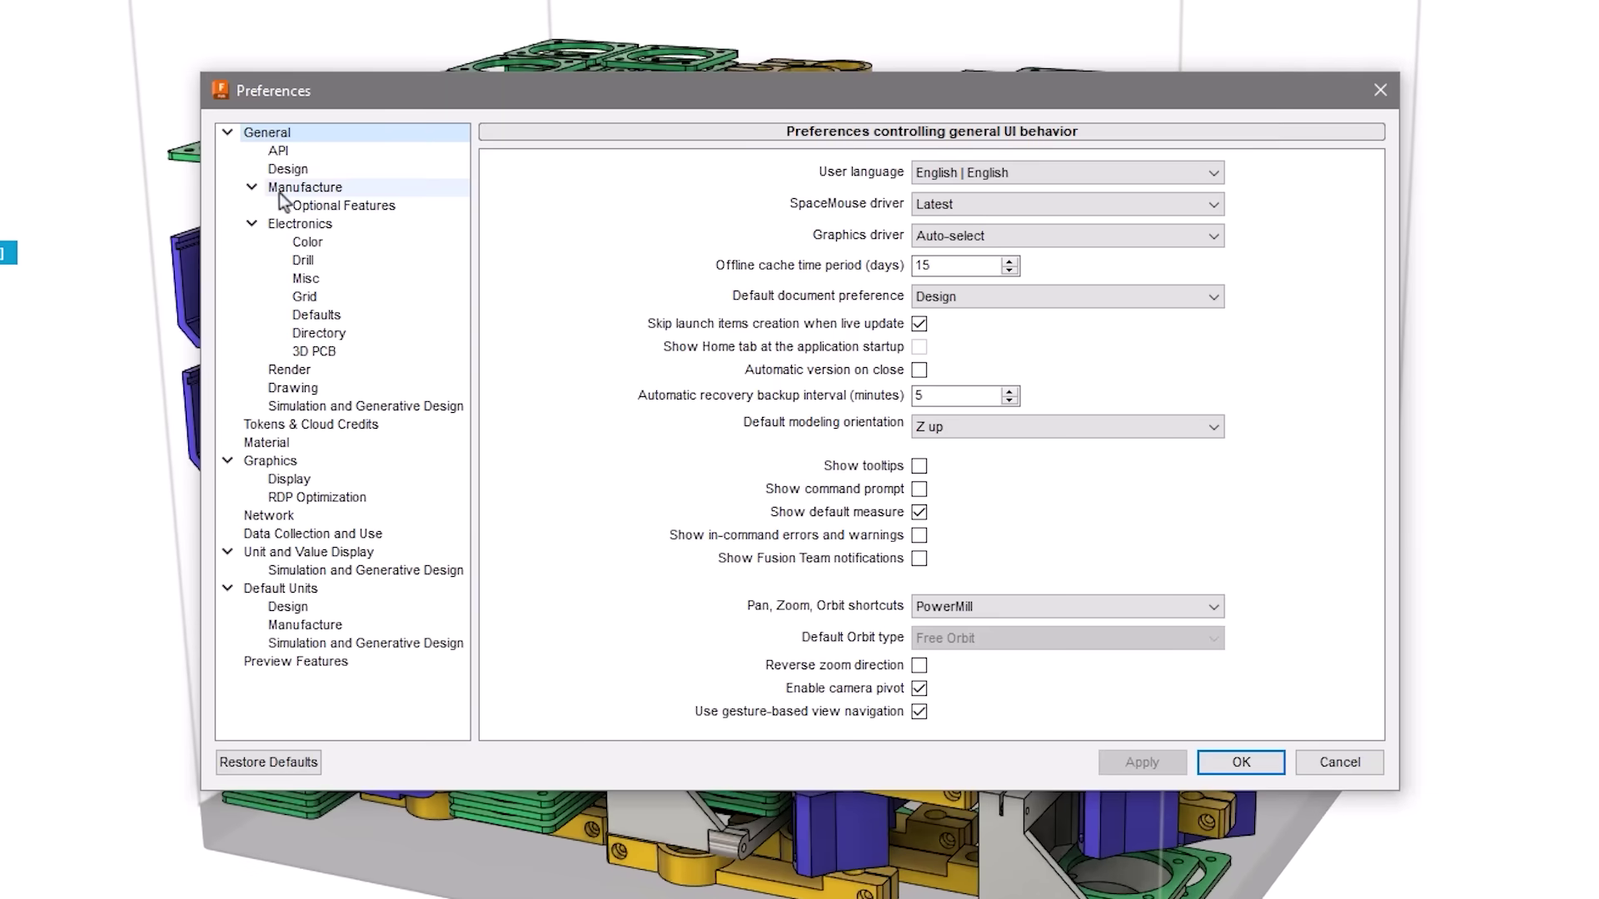
Step: Set the Additive Build Density display type to By build height in Manufacture preferences
left_click(388, 246)
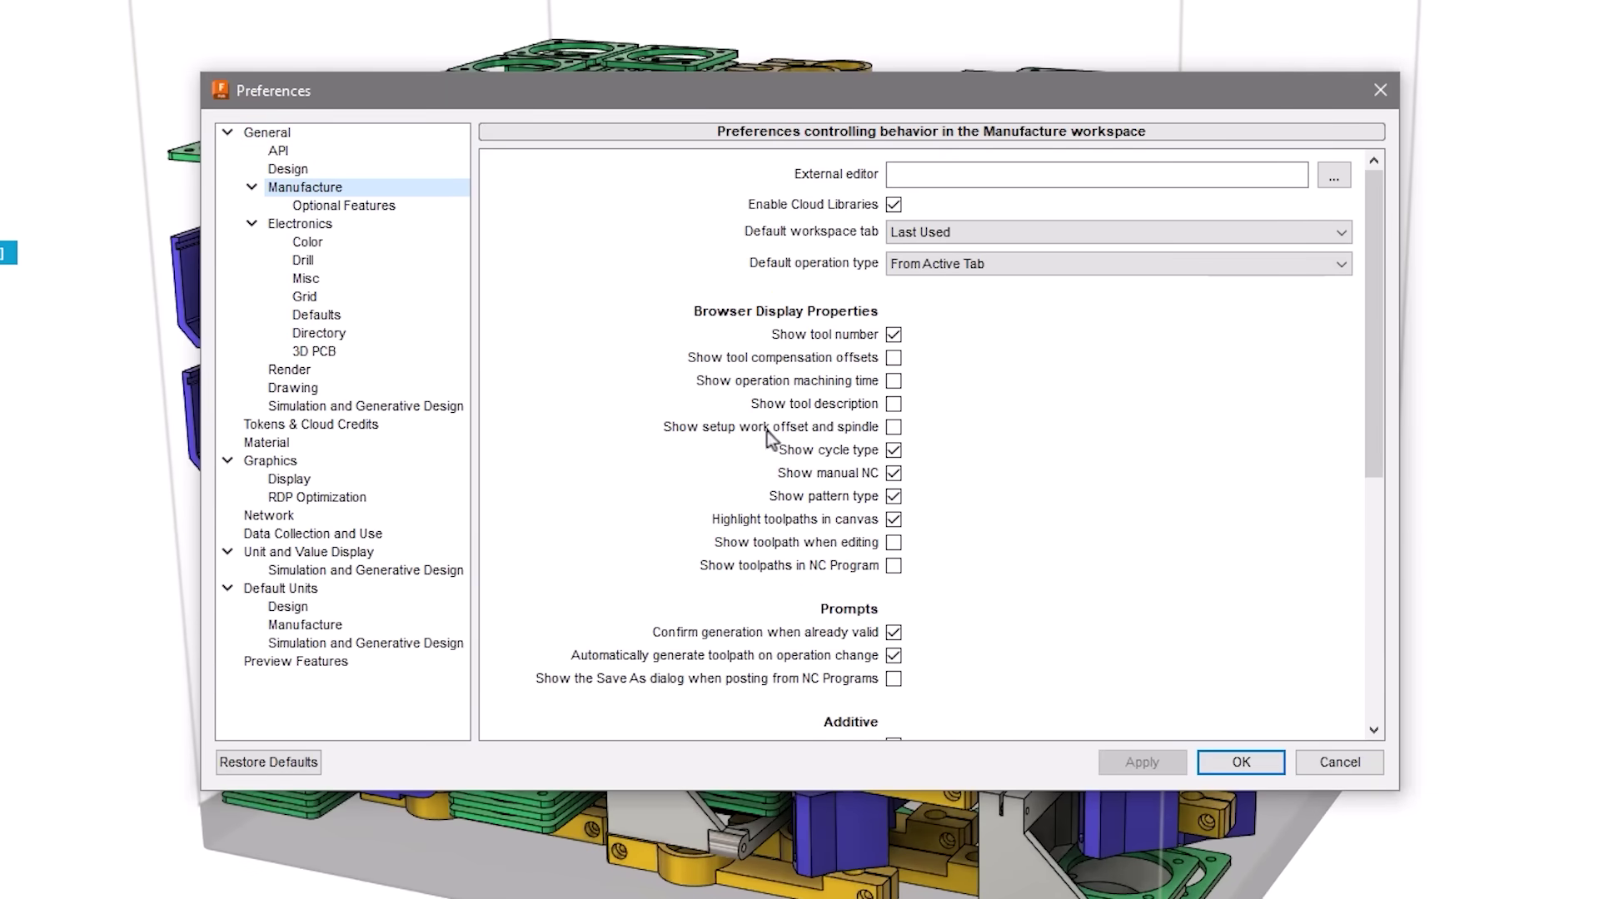
scroll(868, 587, "down", 5)
left_click(1337, 530)
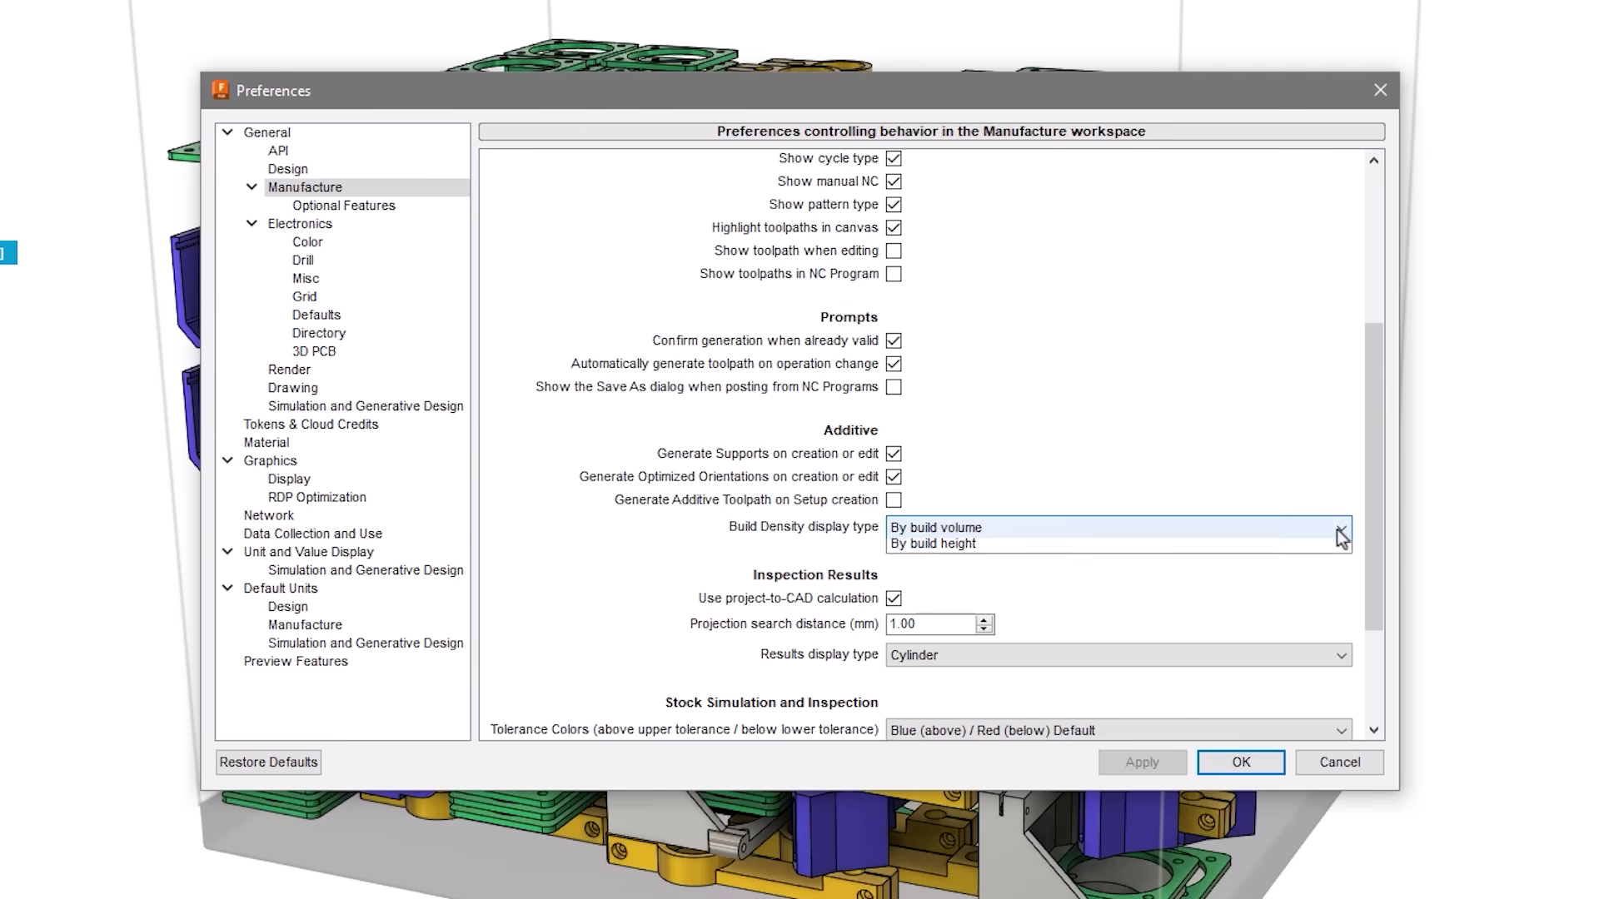
left_click(1320, 566)
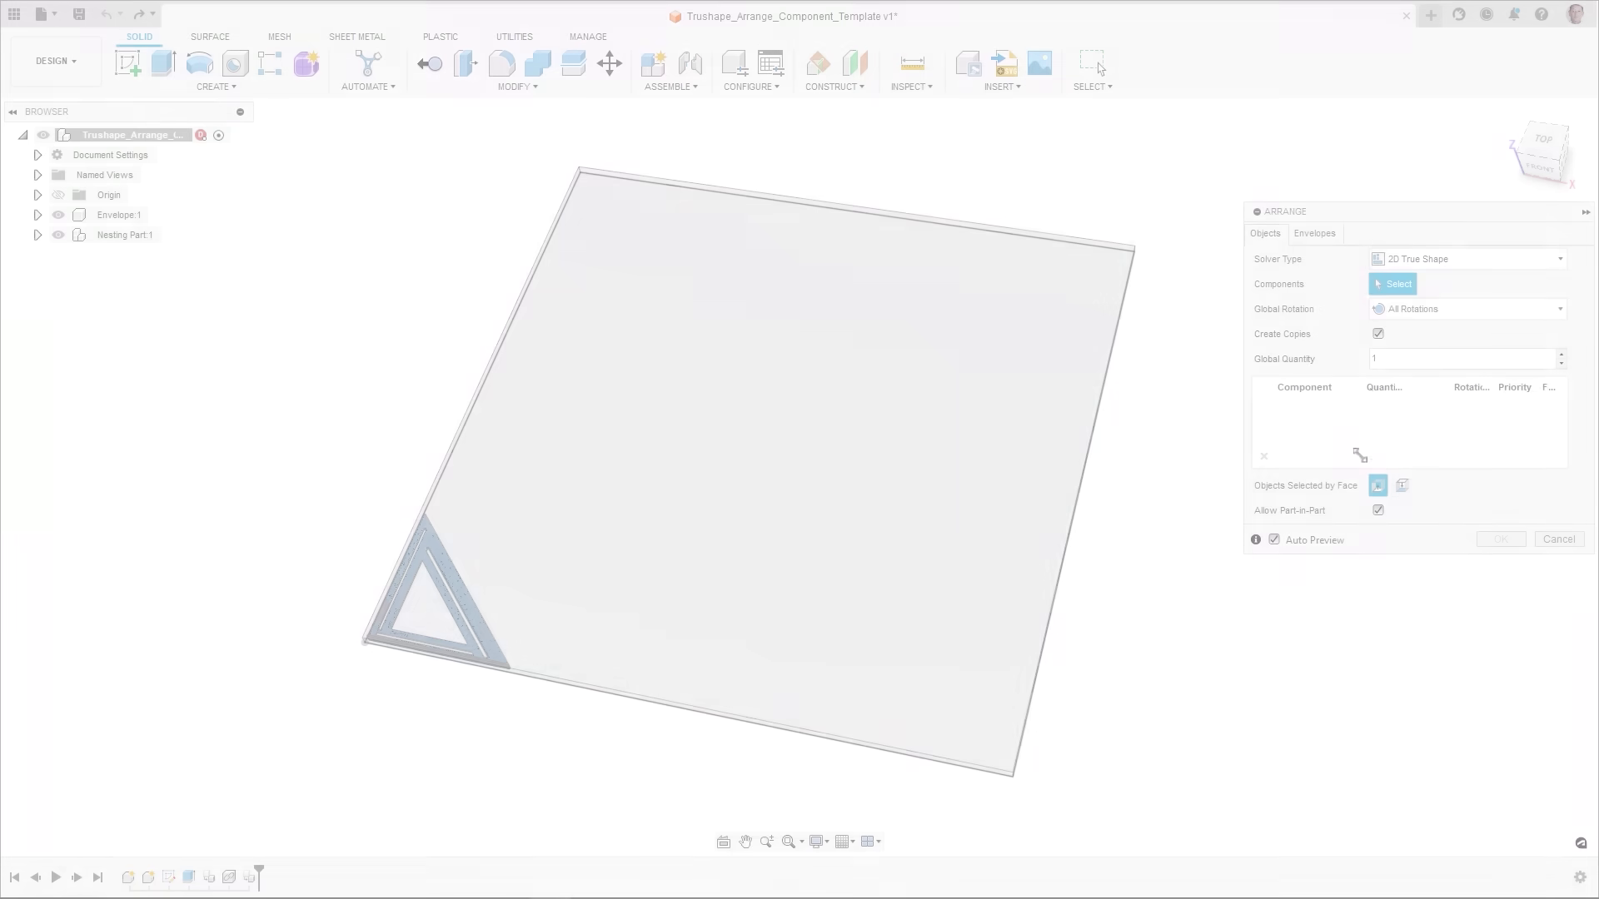
Step: Arrange the triangle part in a 2D Rectangular grid on the square plate, hiding Nesting Part:1
left_click(1463, 257)
left_click(1415, 283)
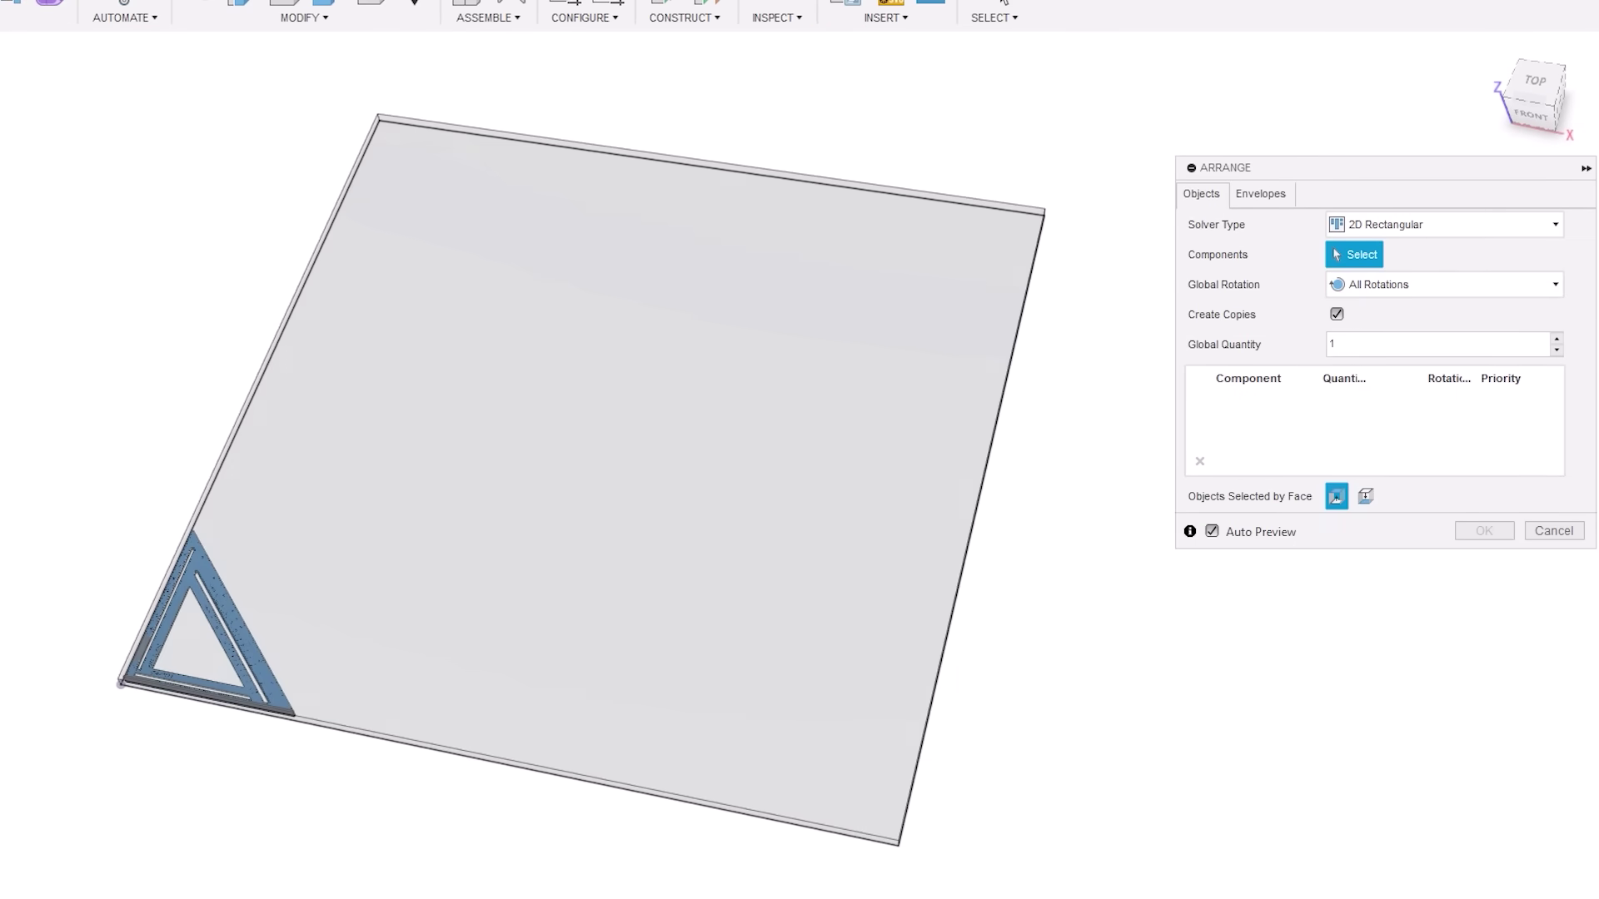
left_click(225, 583)
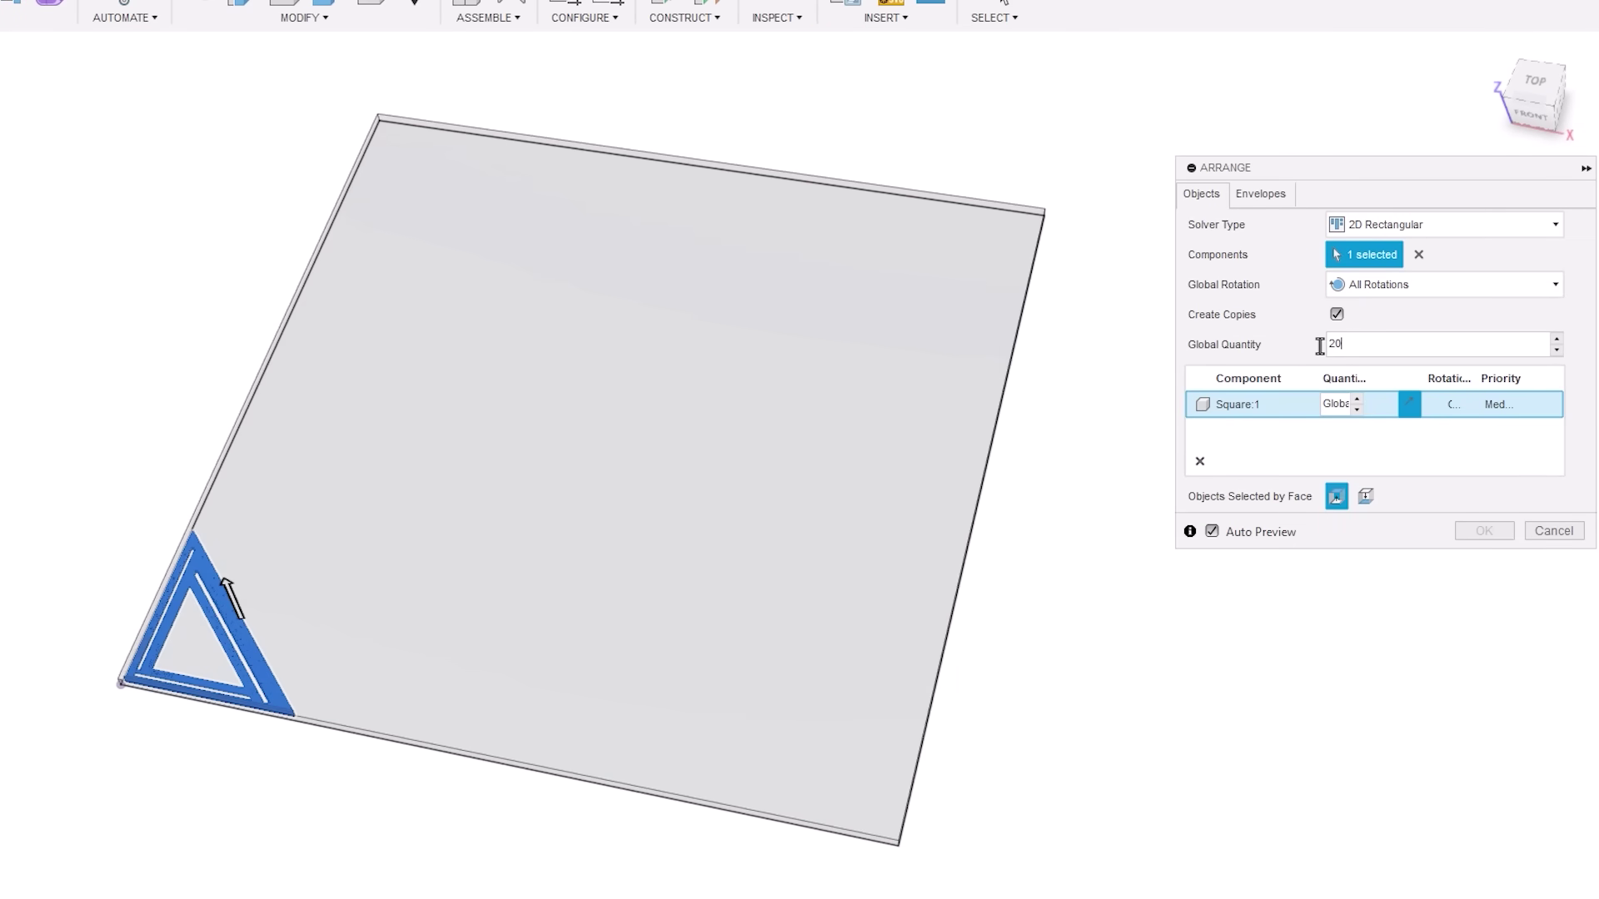
left_click(1259, 193)
left_click(966, 279)
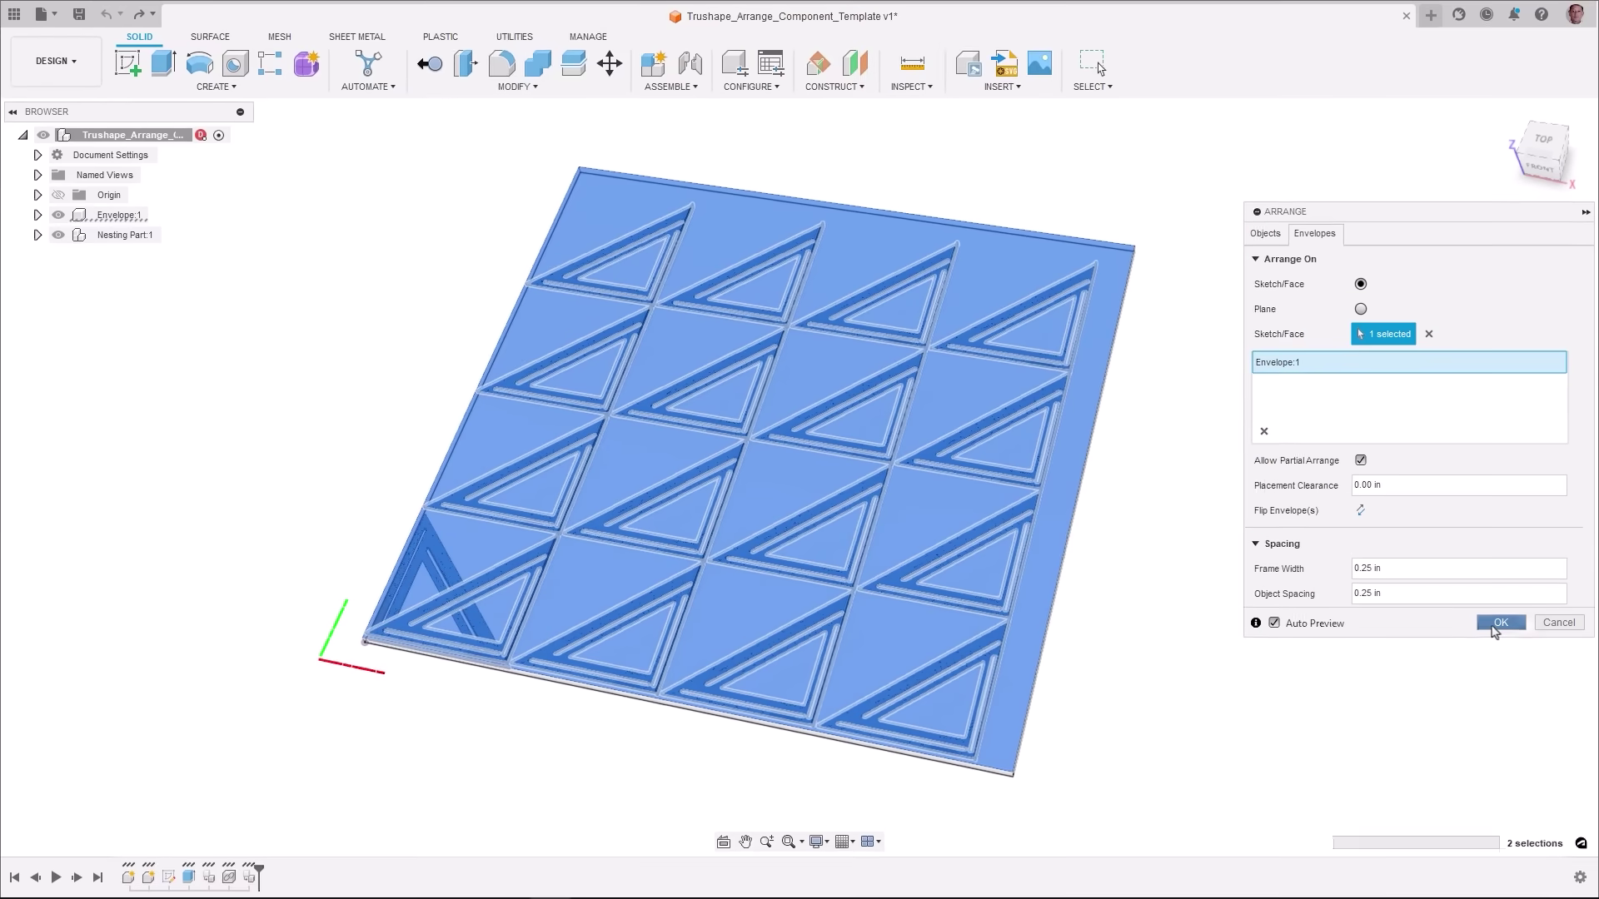
left_click(1487, 651)
left_click(58, 275)
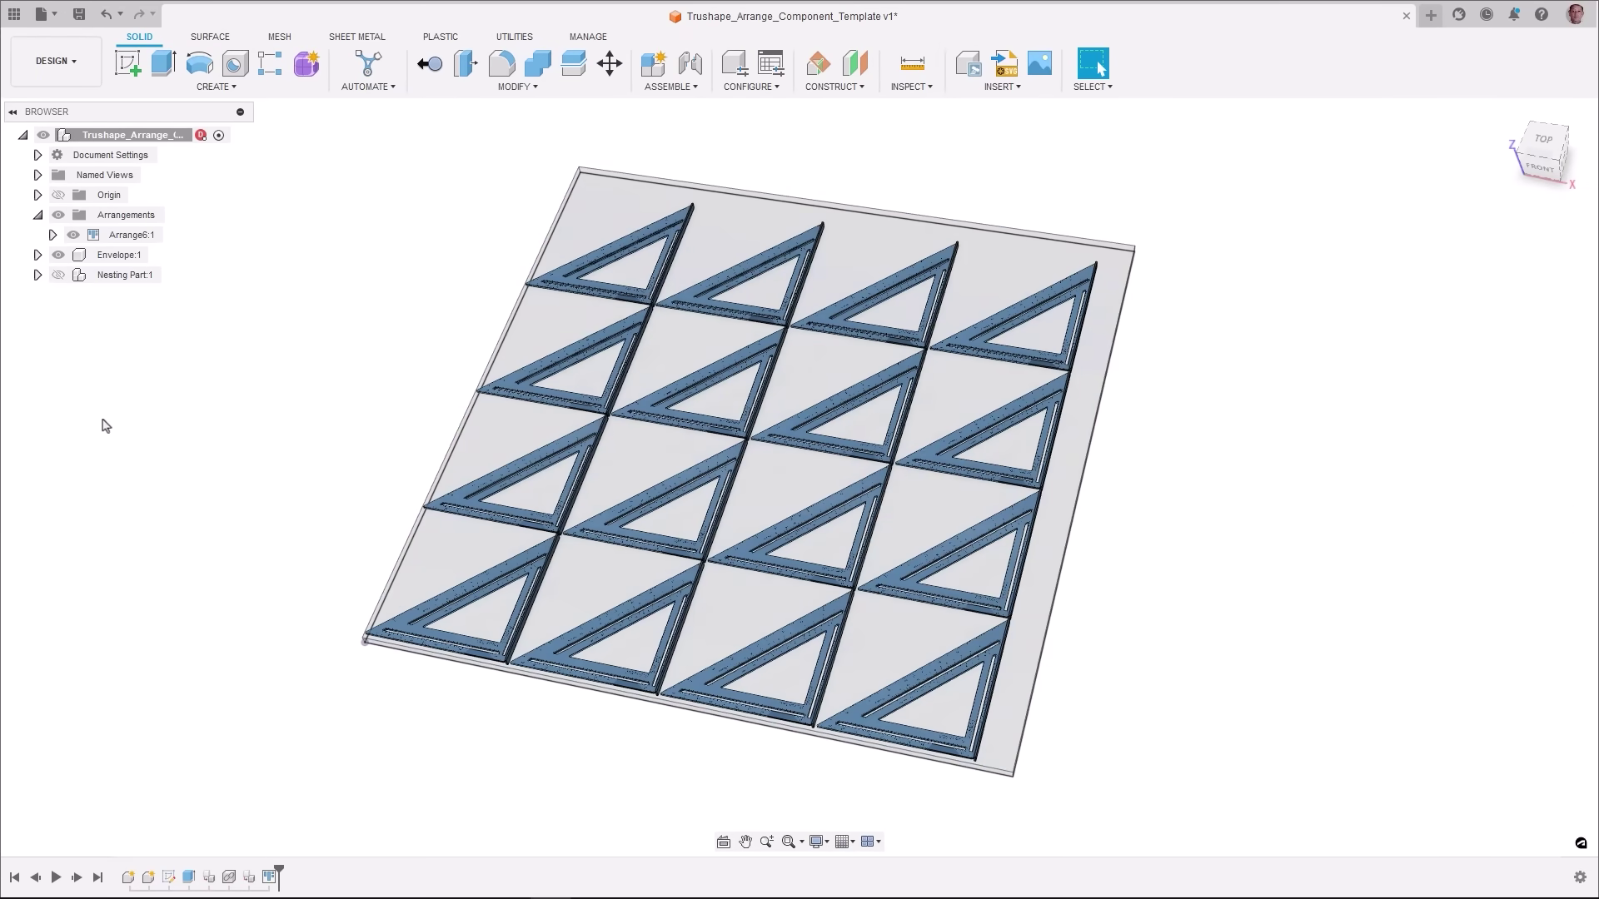